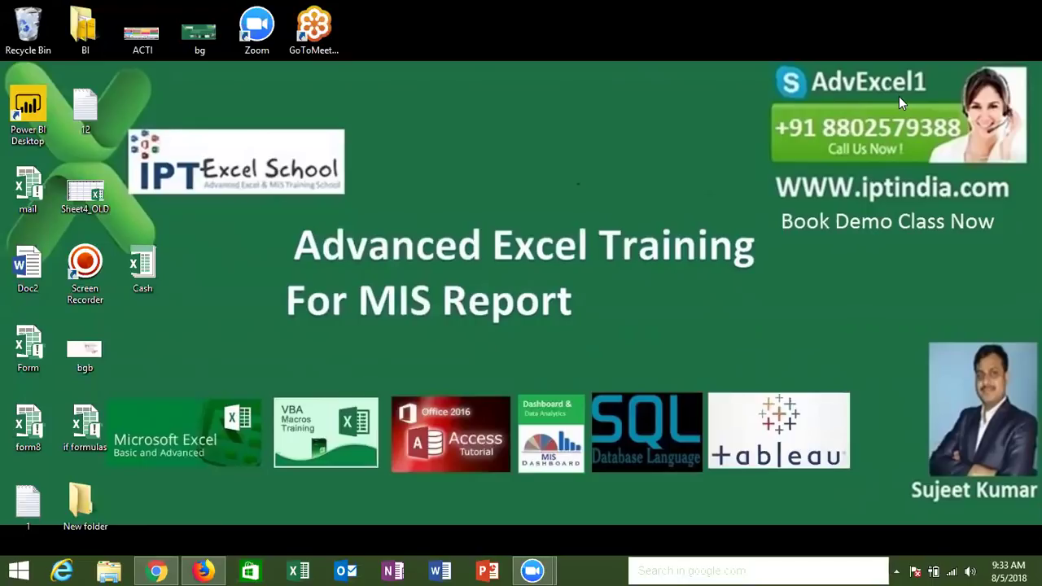
Launch Excel, create a blank workbook Book1 and maximize its window.
left_click(303, 571)
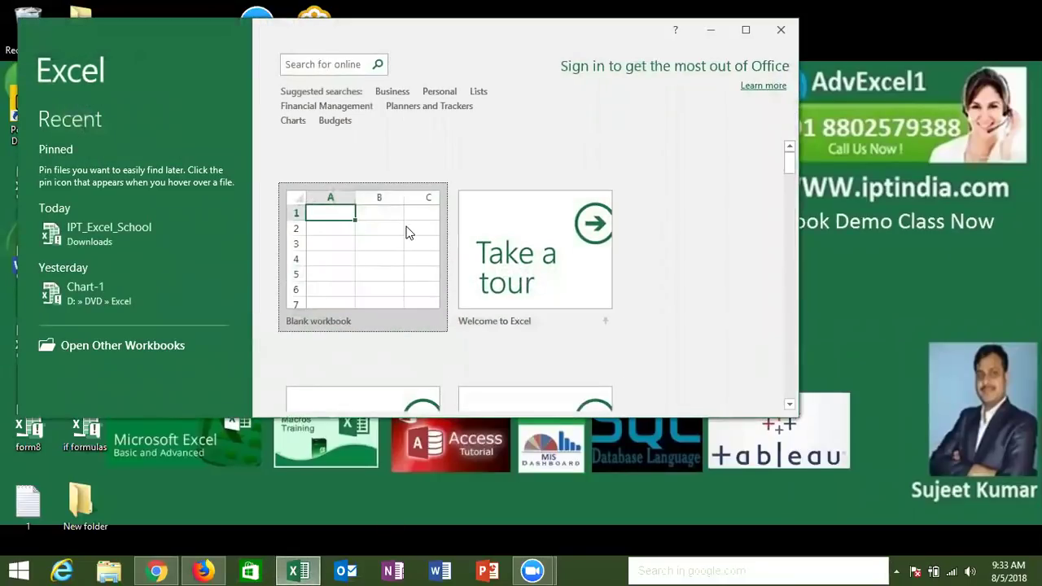
left_click(403, 228)
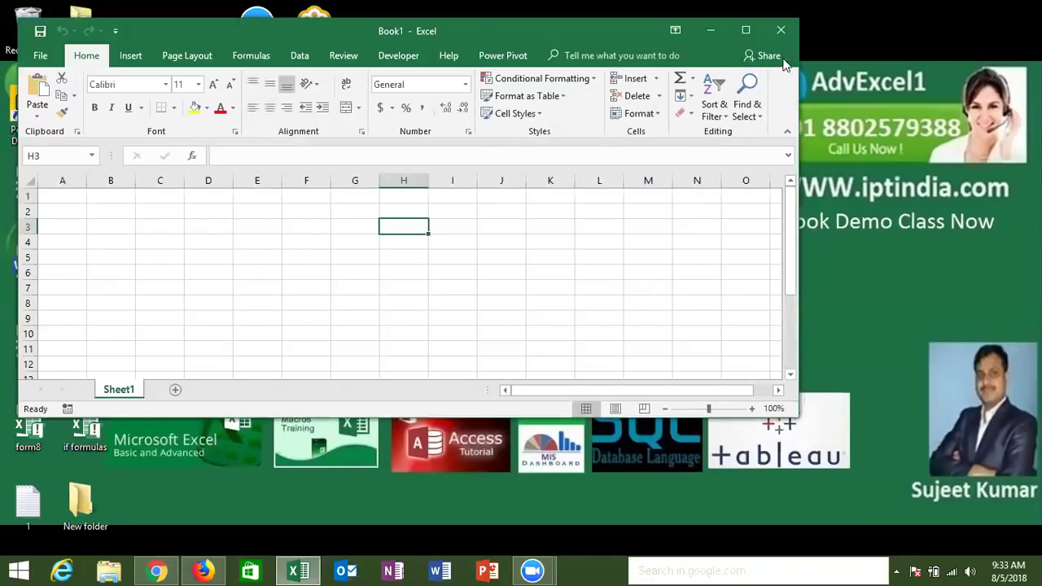
left_click(754, 32)
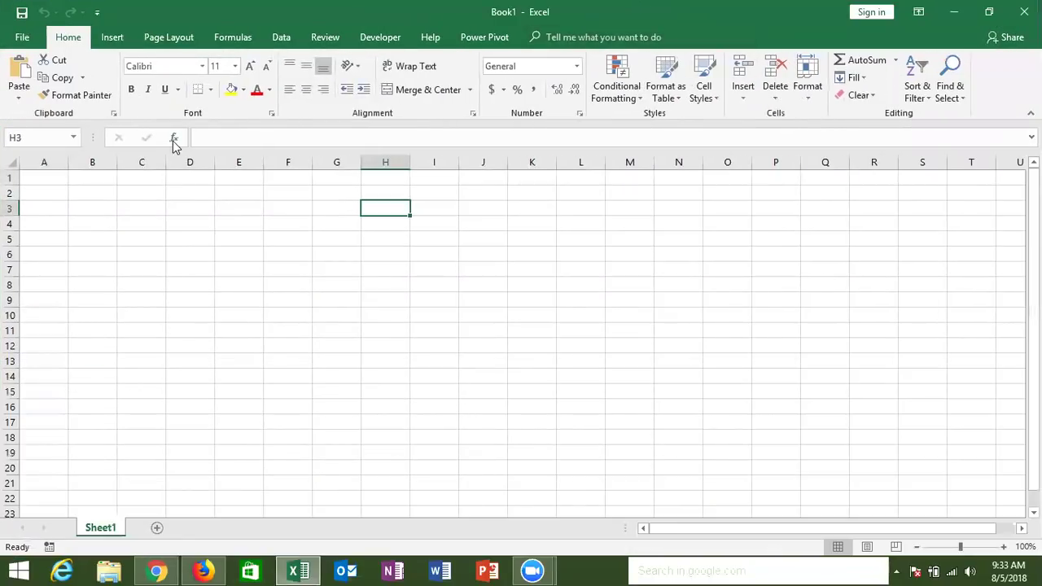
Add Name and Sales headers in A1:B1 and fill names from Puja down to A12.
left_click(63, 175)
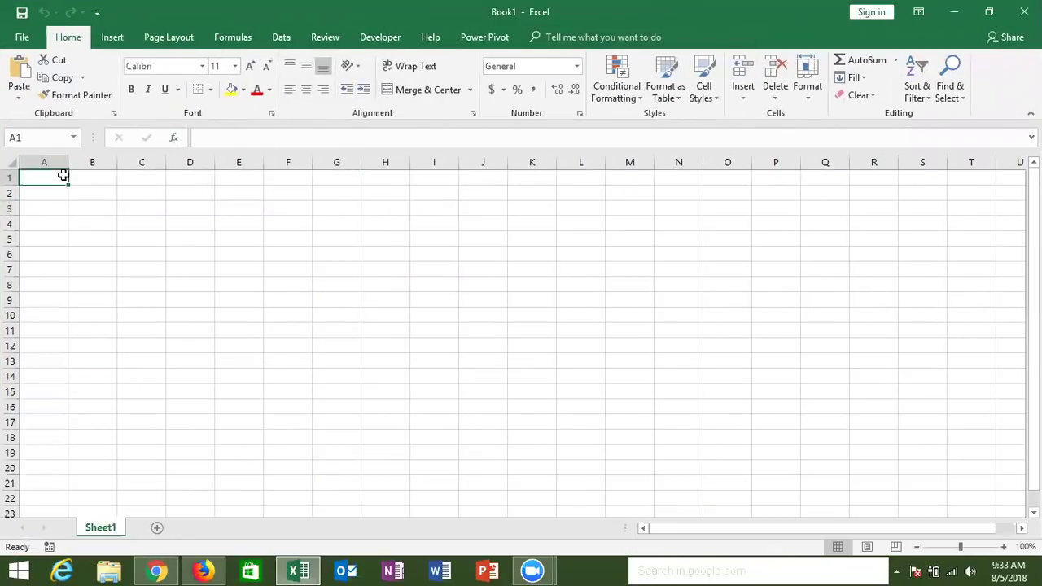
type("Na")
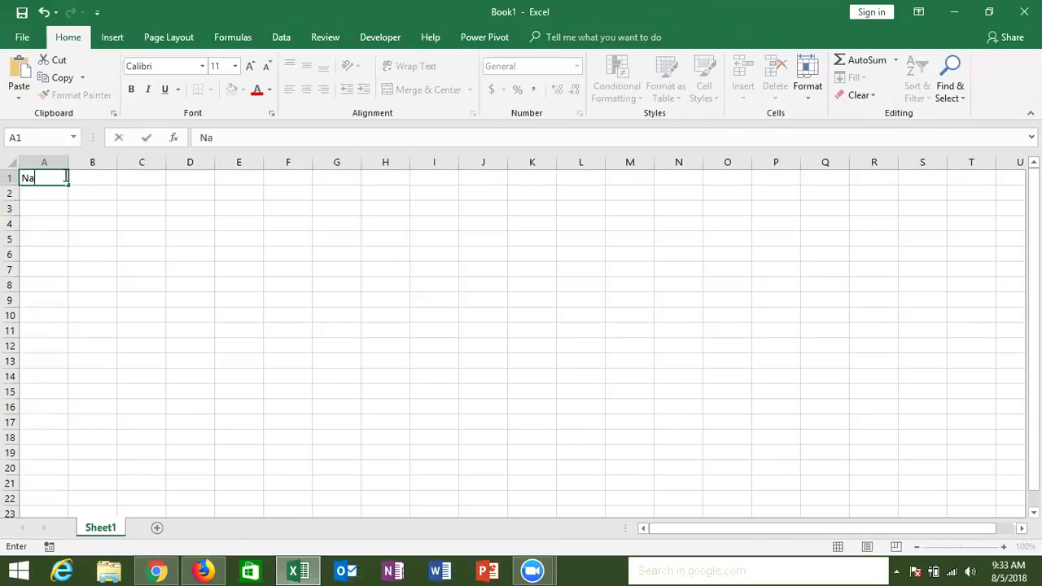
type("me")
key("Tab")
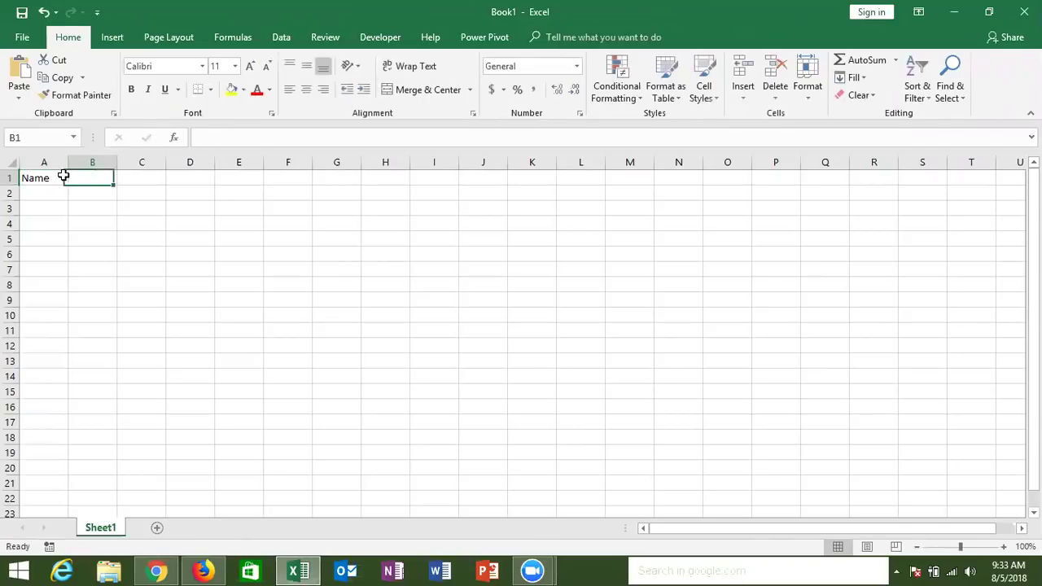
type("Sa")
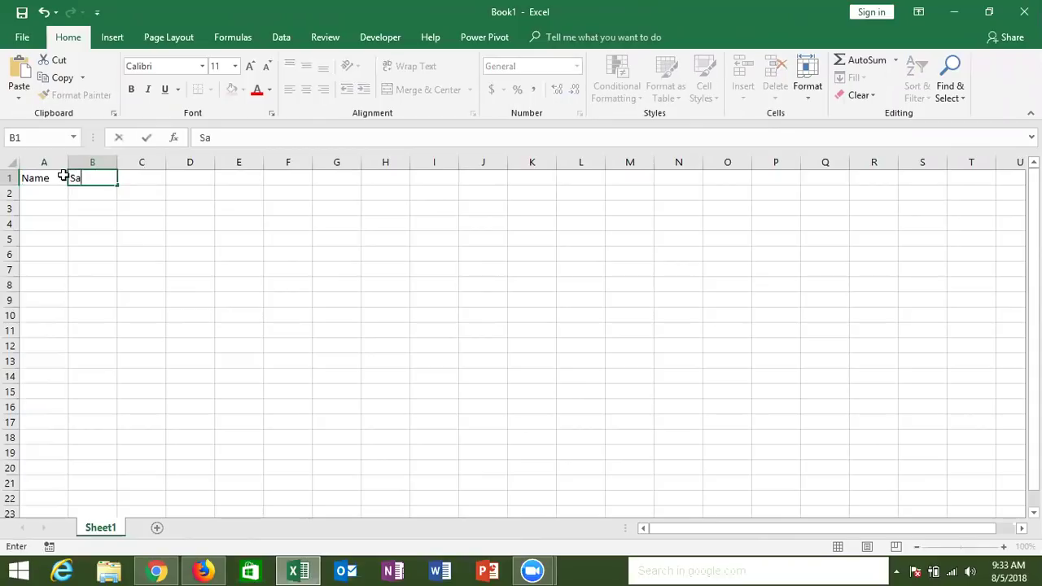
type("les")
key("Return")
type("Puja")
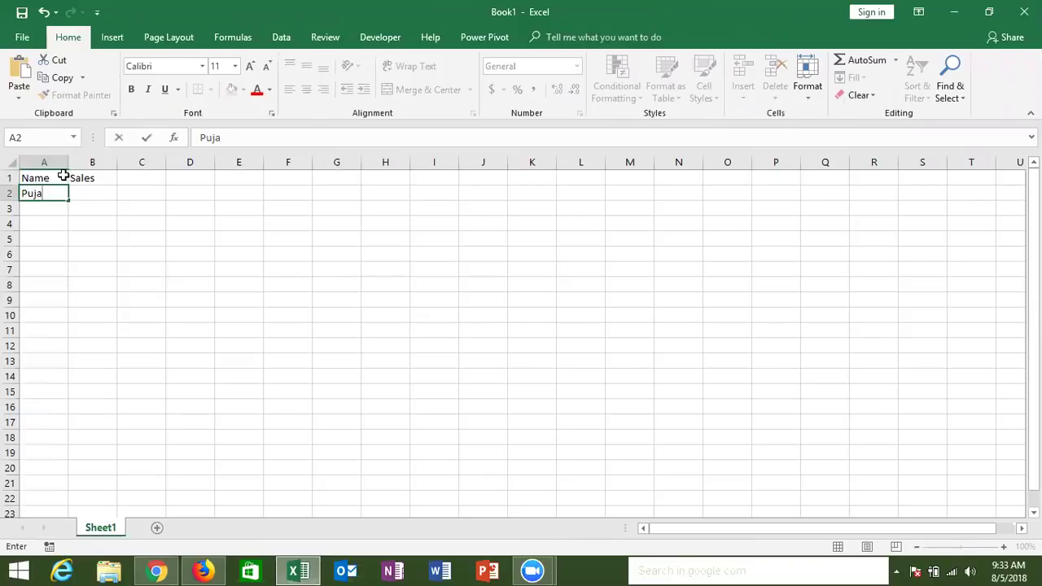
key("Return")
key("Up")
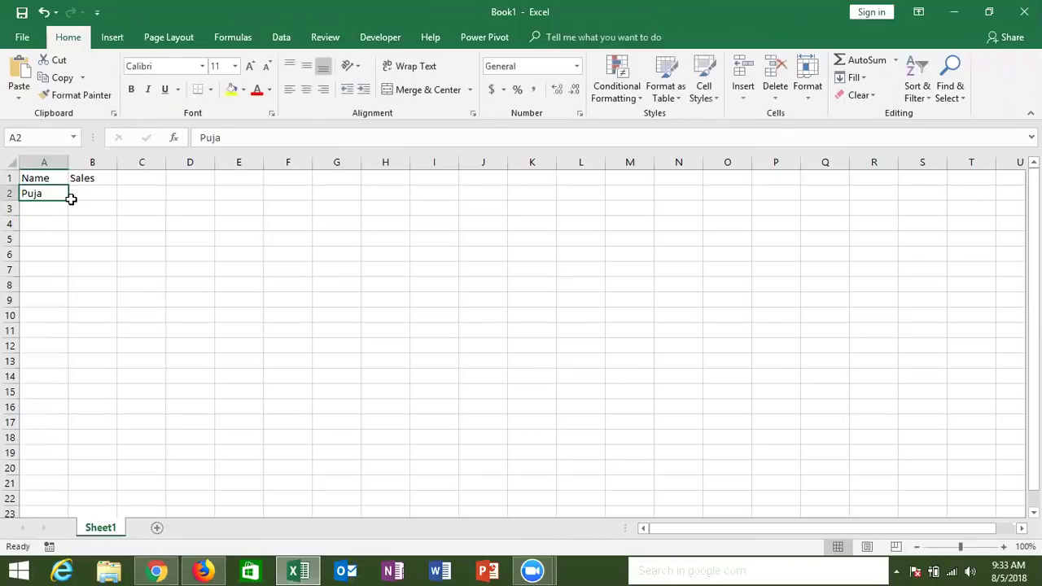
left_click_drag(69, 199, 83, 350)
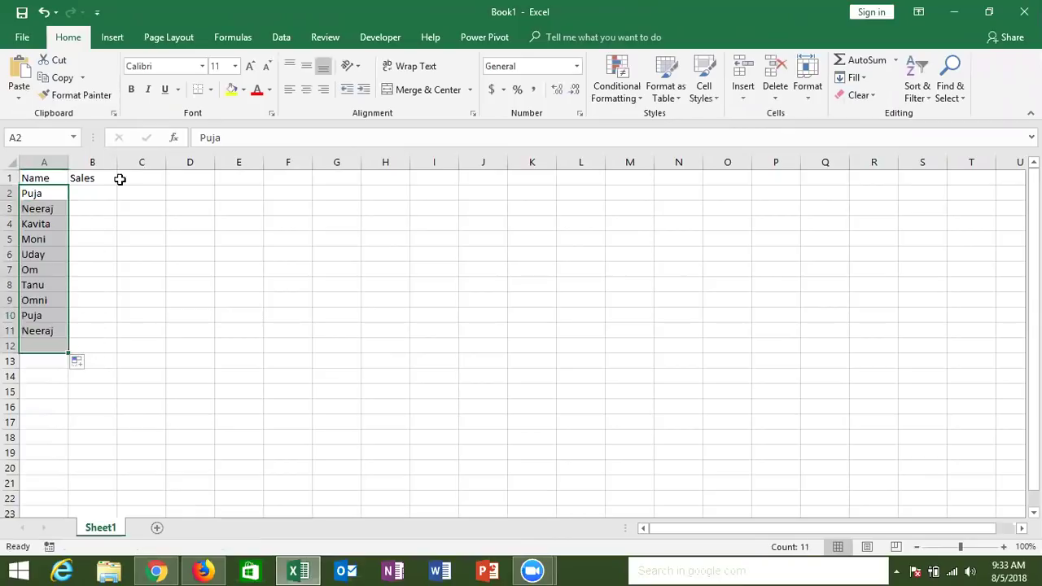
Enter sales 85, 36, 63, 45, 32, 32, 85, 32, 32, 65, 52 in B2:B12.
left_click(98, 194)
type("85")
key("Return")
type("36")
key("Return")
type("63")
key("Return")
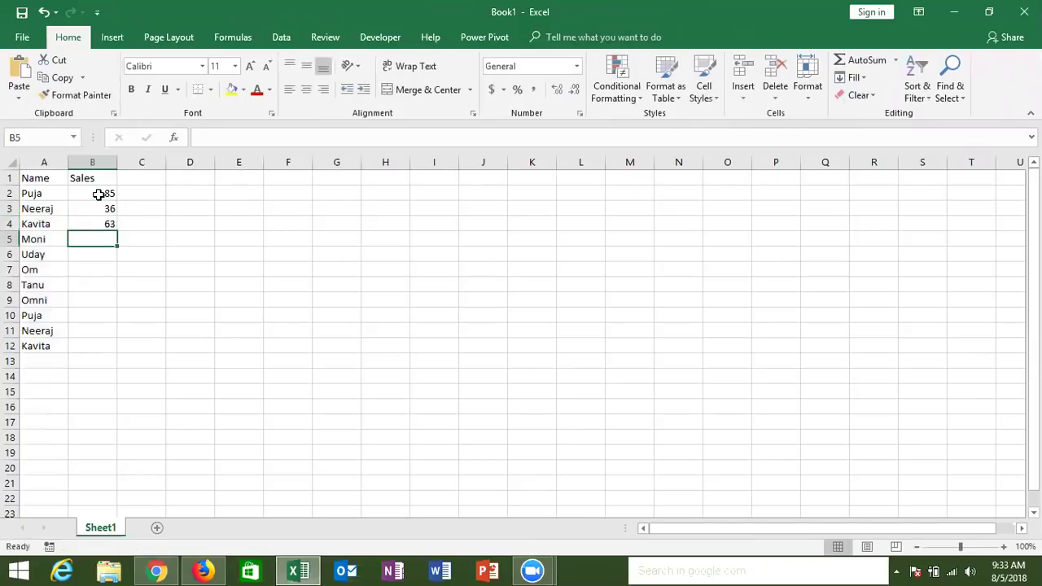
type("45")
key("Return")
type("32")
key("Return")
type("32")
key("Return")
type("85")
key("Return")
type("32")
key("Return")
type("0")
key("Return")
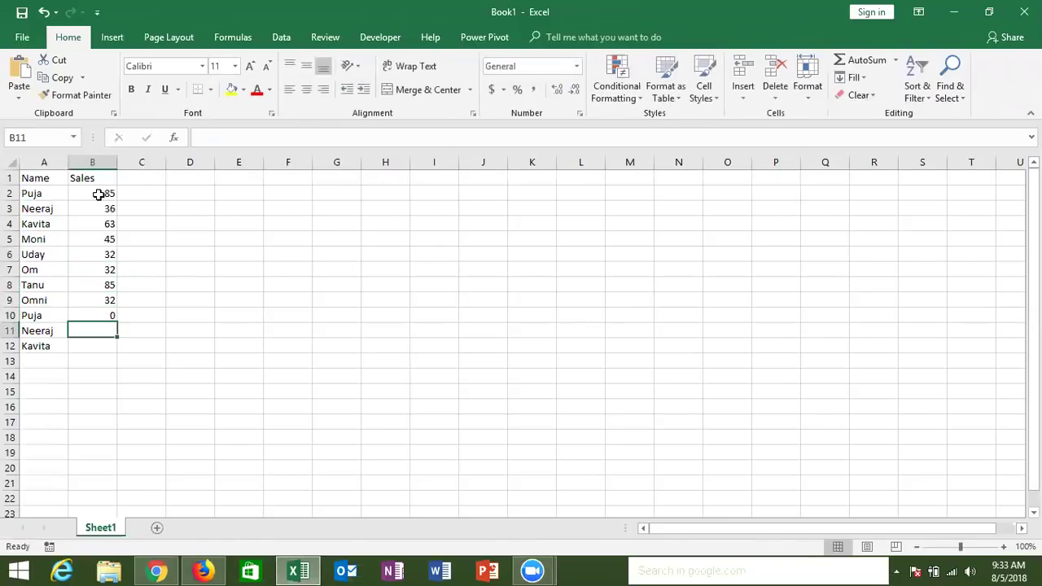
key("Up")
type("32")
key("Return")
type("65")
key("Return")
type("52")
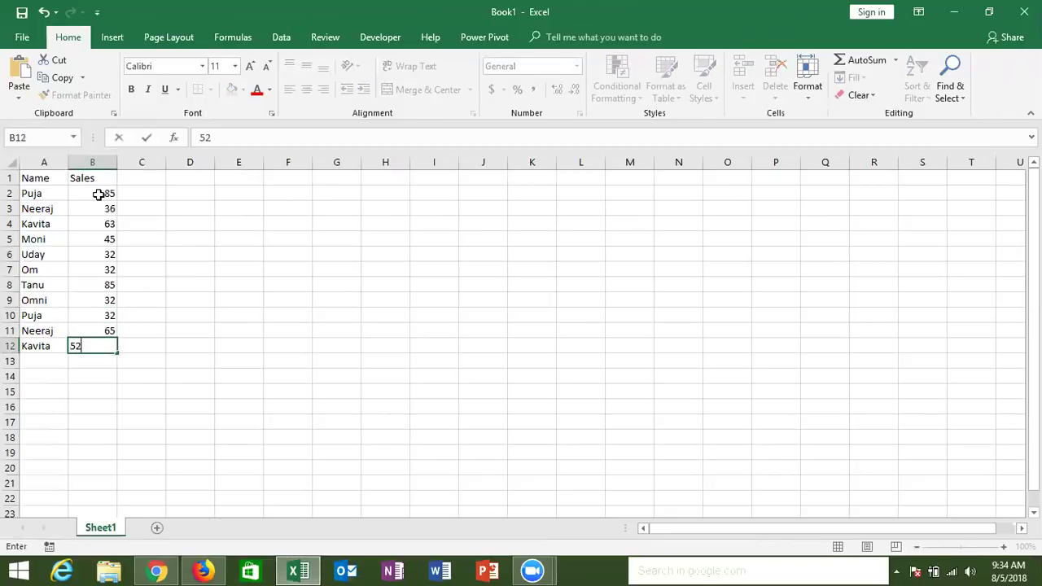
key("Return")
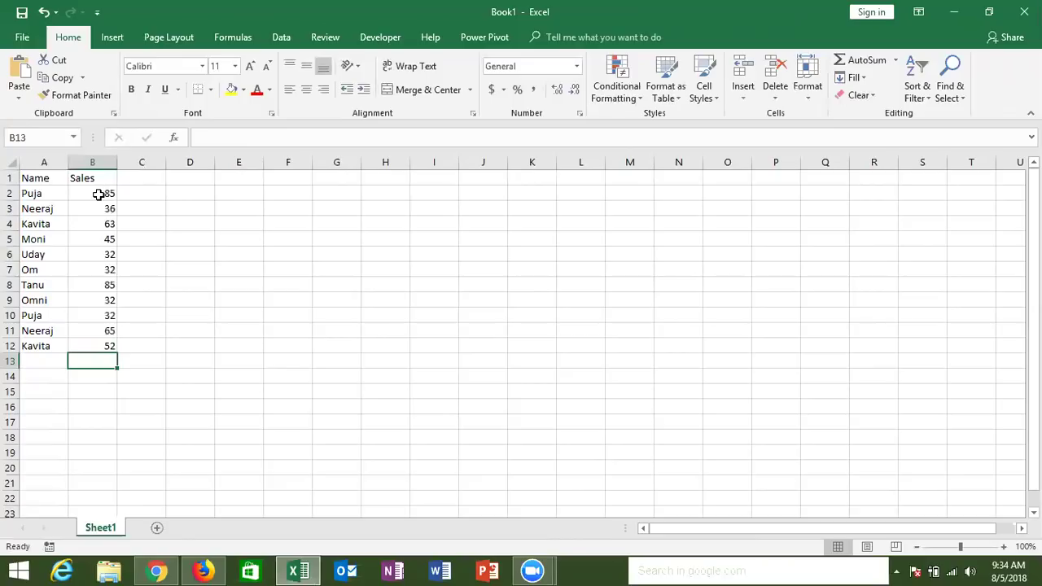
Enter =OFFSET(A1,1,0) in cell E7.
left_click_drag(101, 195, 219, 267)
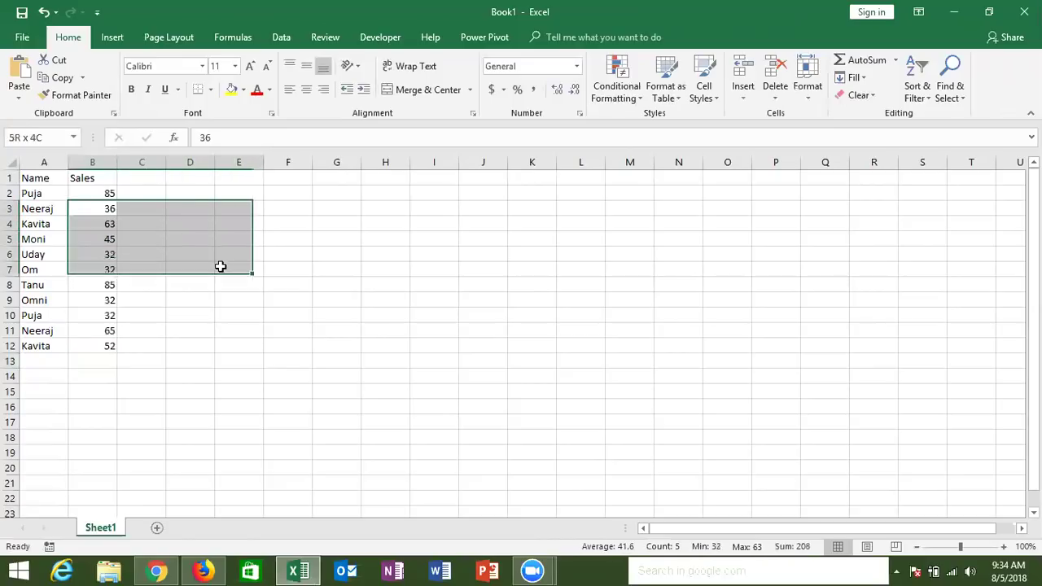
left_click(220, 267)
type("=o")
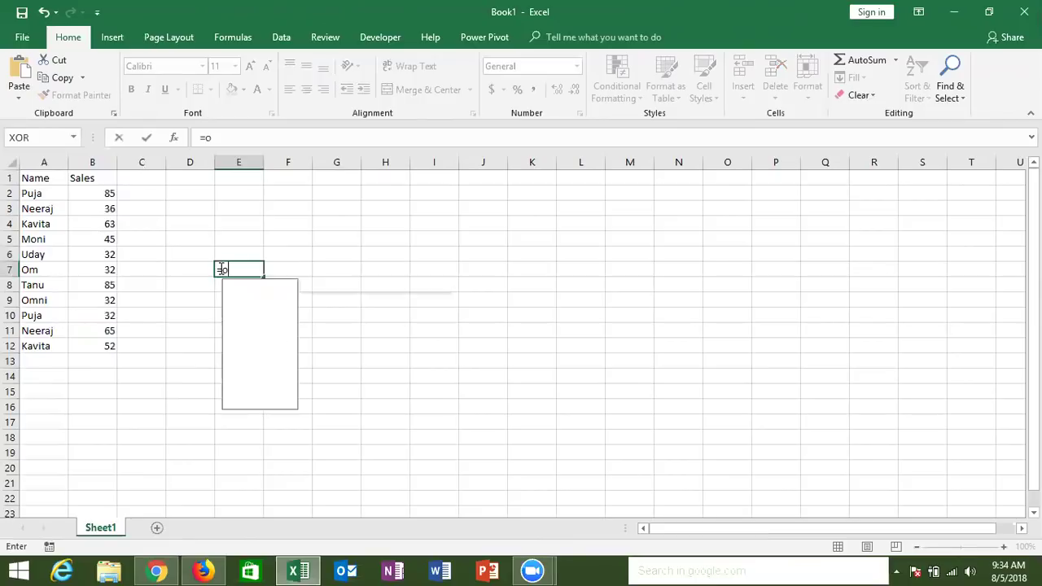
type("ff")
key("Tab")
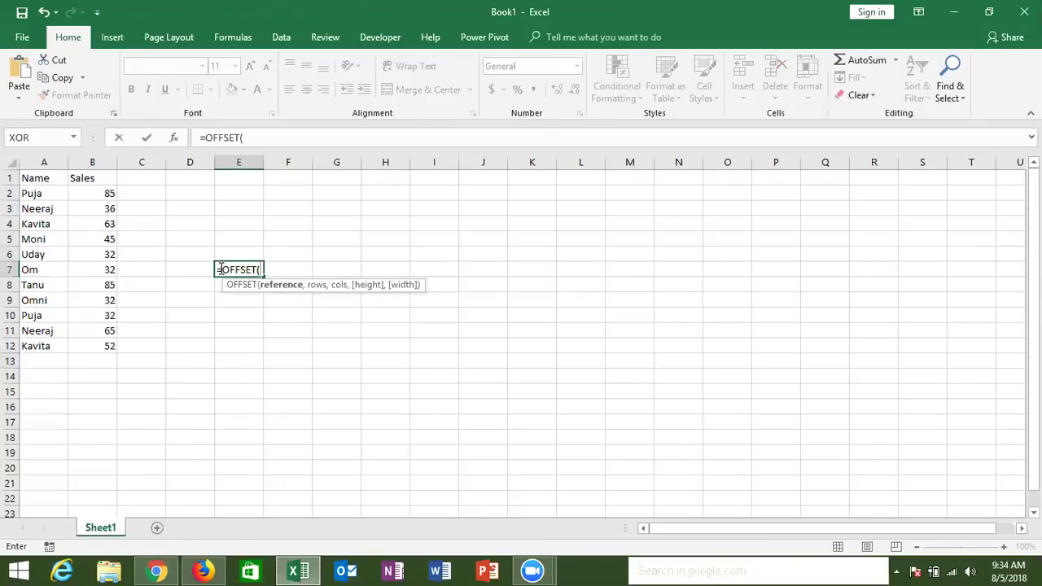
left_click(58, 178)
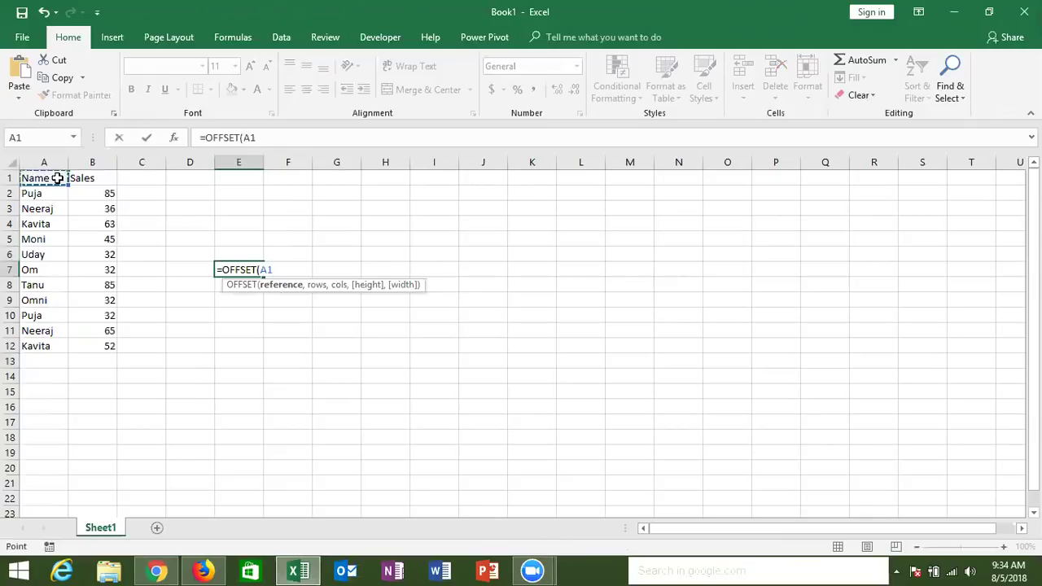
type(",")
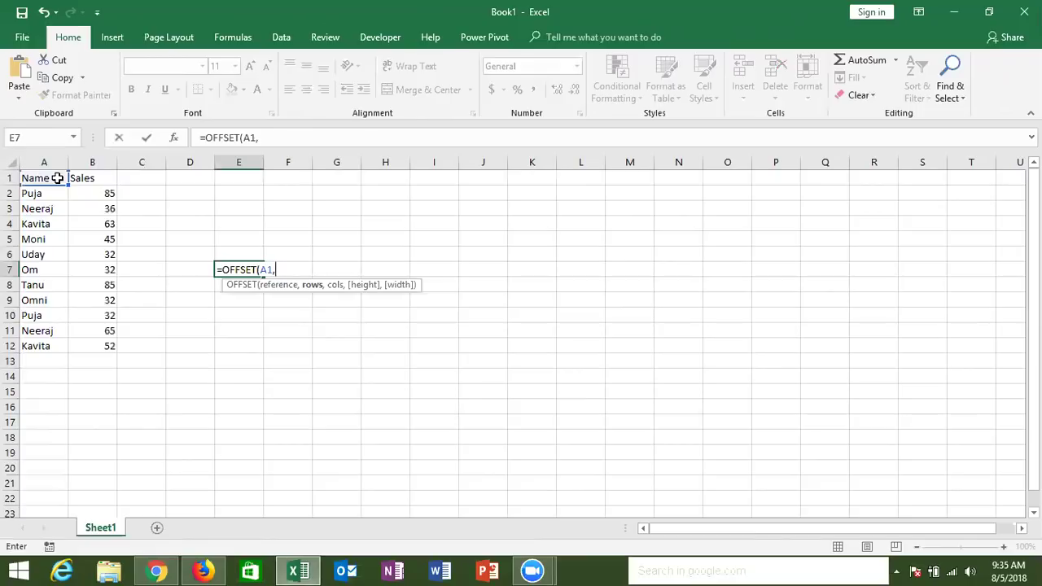
type("1,0")
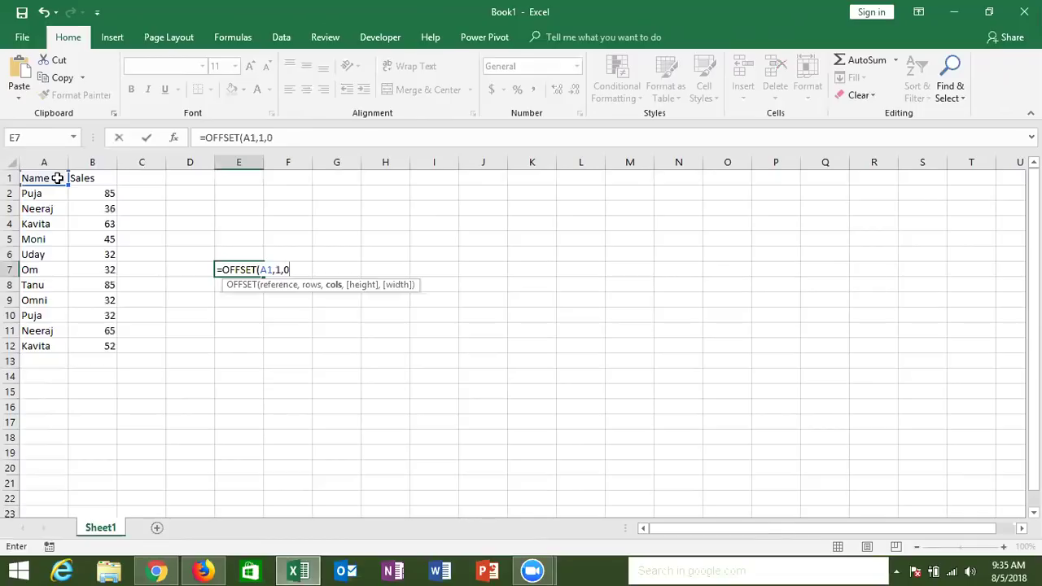
key("Return")
Verify E7 returns Puja, the name one row below A1.
key("Up")
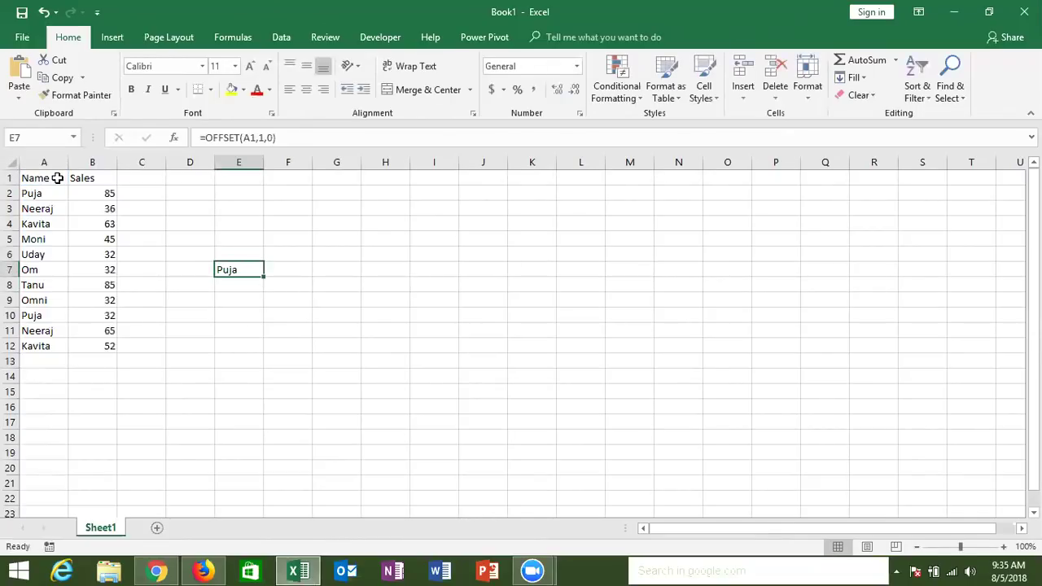
left_click(58, 177)
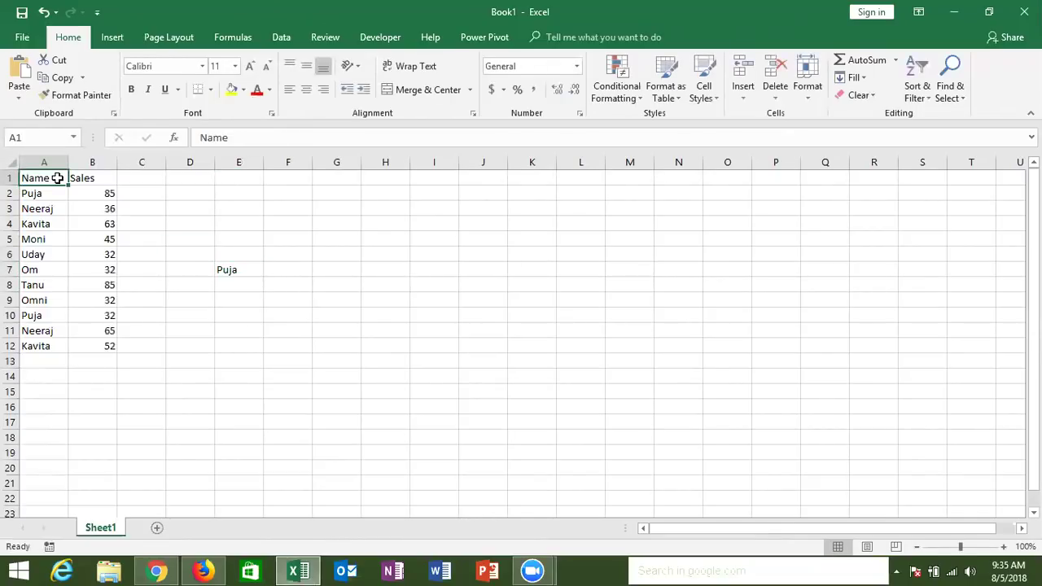
key("Down")
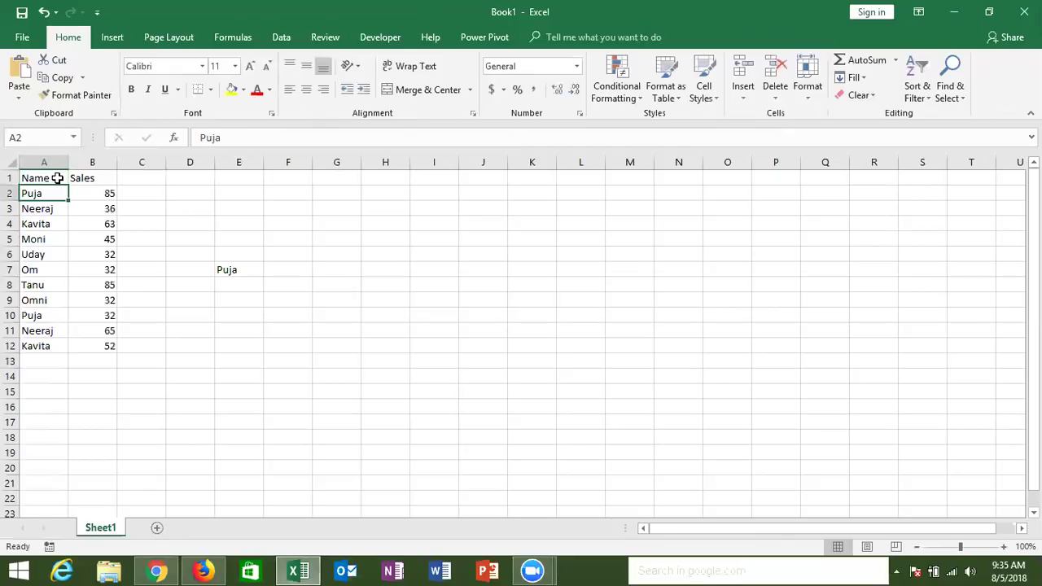
left_click(229, 270)
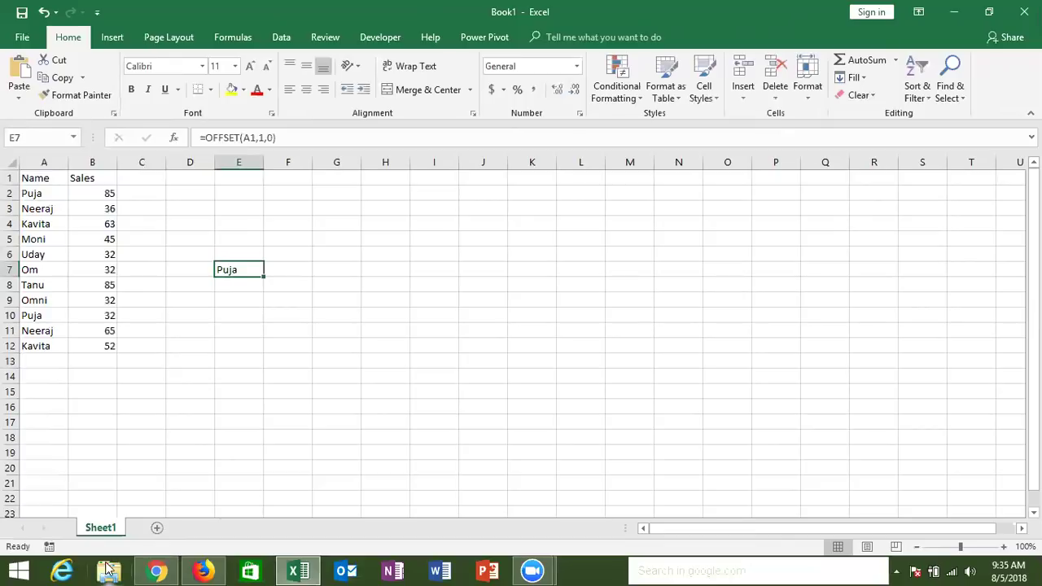
Add Sheet2 and begin typing the Name header in its A1.
left_click(163, 526)
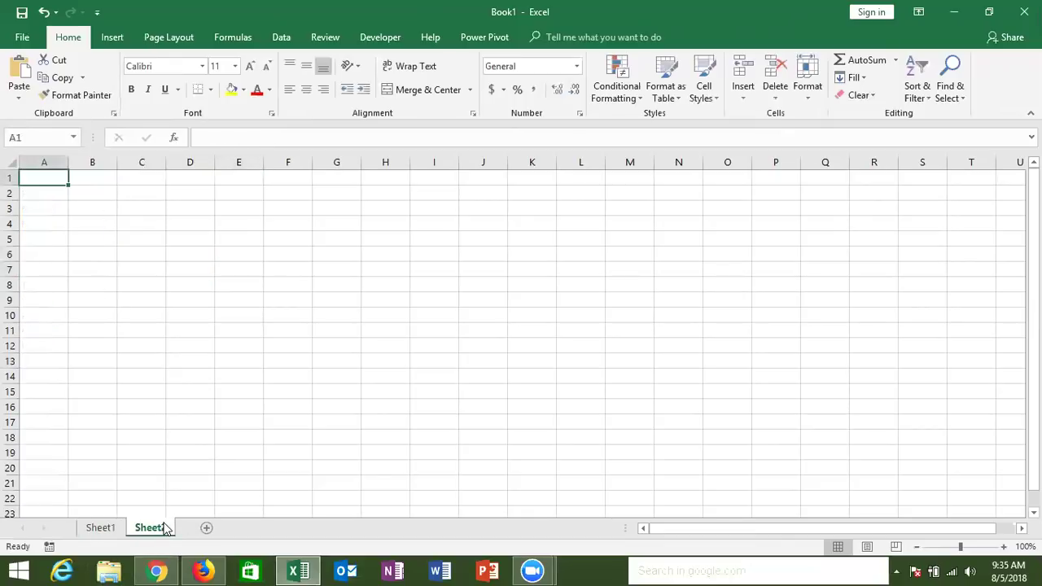
left_click(599, 91)
type("N")
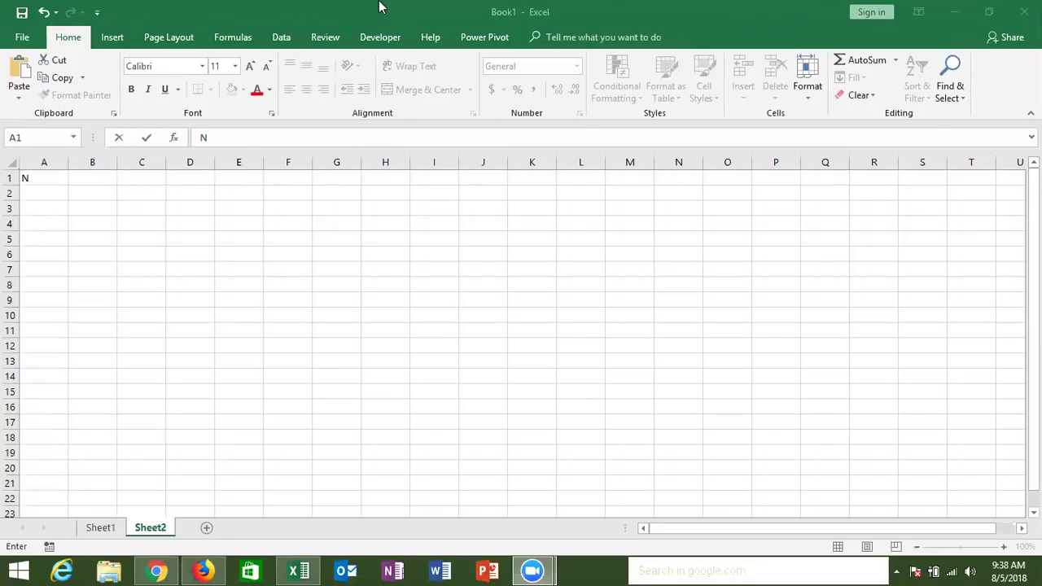
Finish the Name header and fill six names from Puja down to A7.
left_click(72, 166)
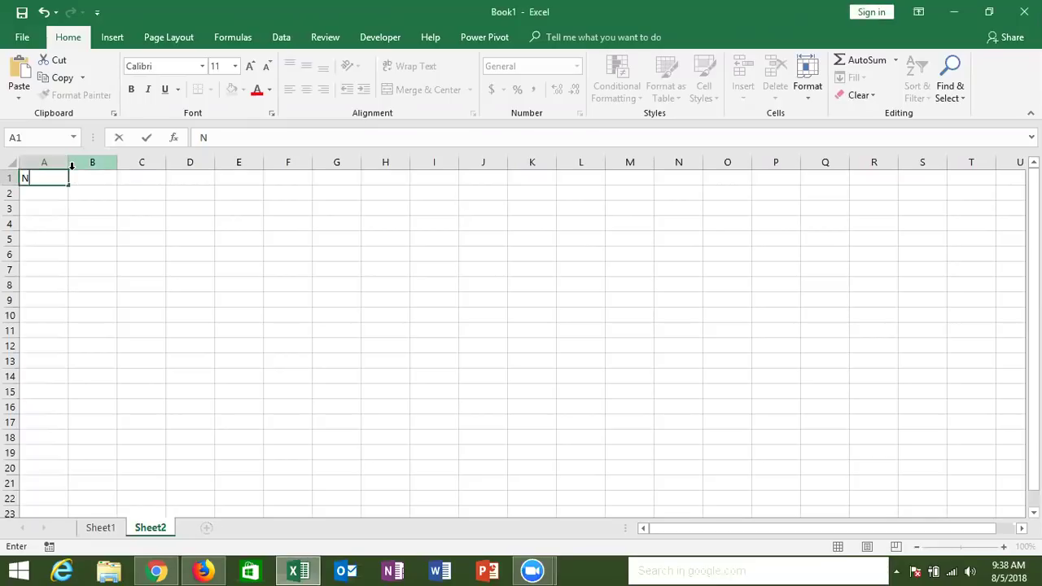
type("ame")
left_click(72, 168)
key("Return")
type("Puja")
key("ctrl+Return")
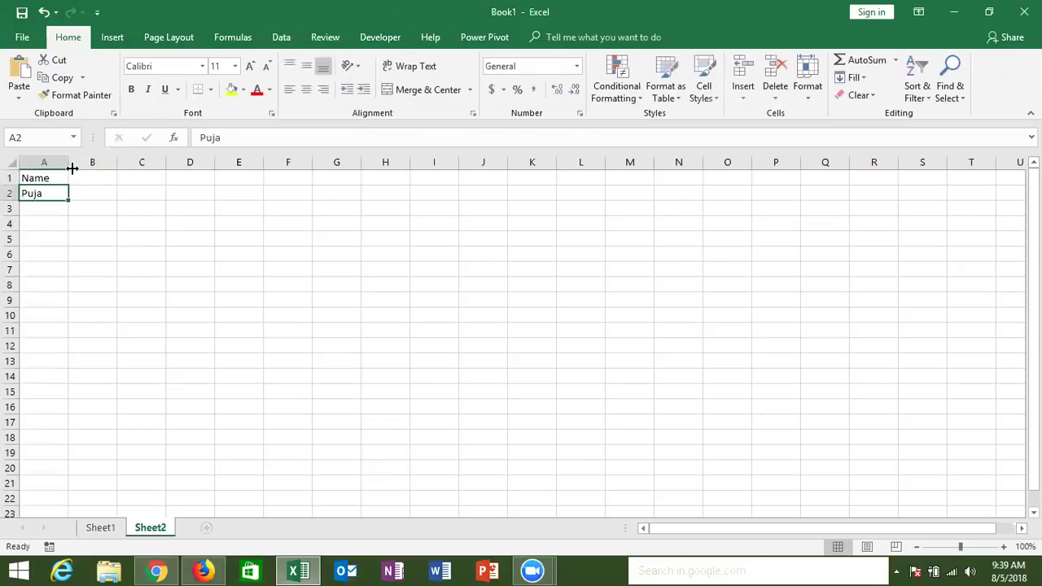
left_click_drag(70, 200, 69, 272)
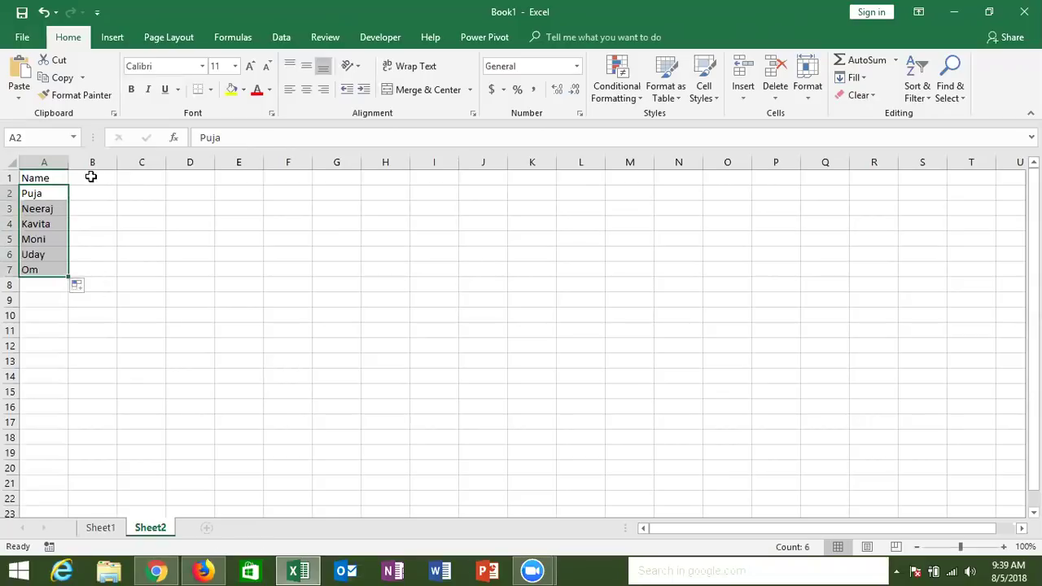
Fill month headers Jan through May across B1:F1.
left_click(91, 176)
type("Ja")
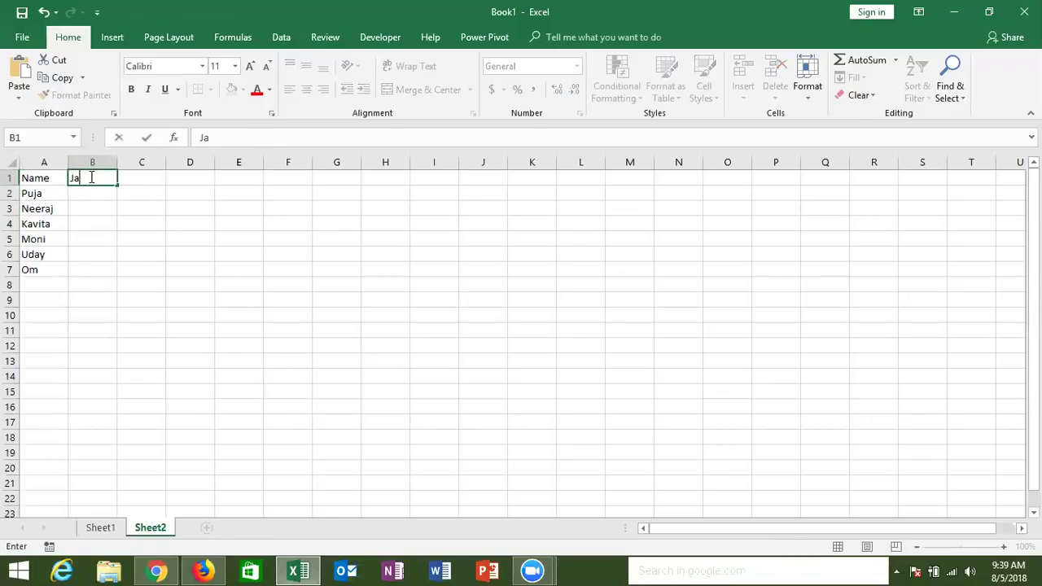
type("n")
key("ctrl+Return")
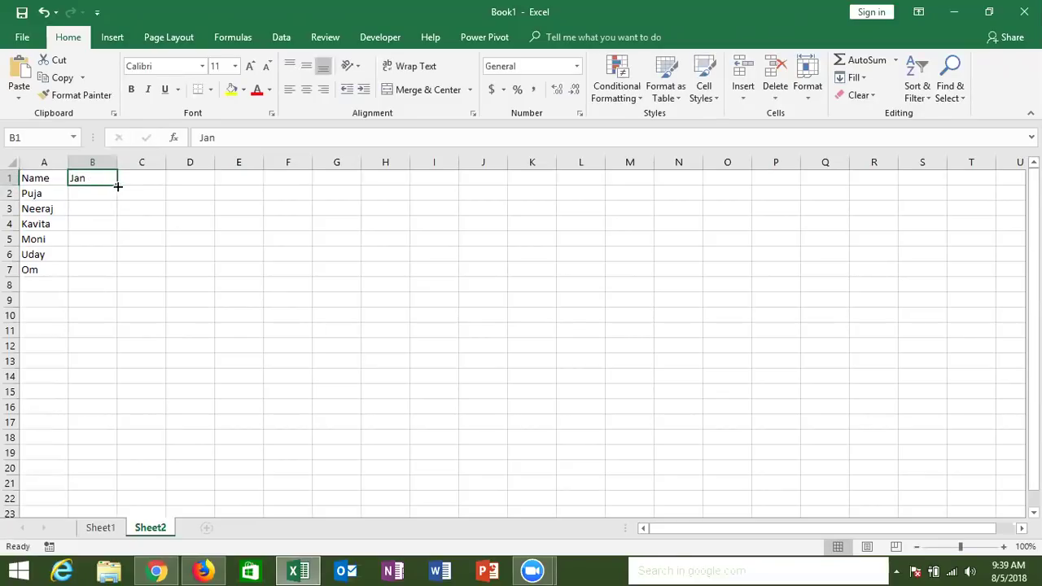
mouse_move(117, 186)
left_mouse_down()
mouse_move(284, 203)
mouse_move(327, 185)
left_mouse_up()
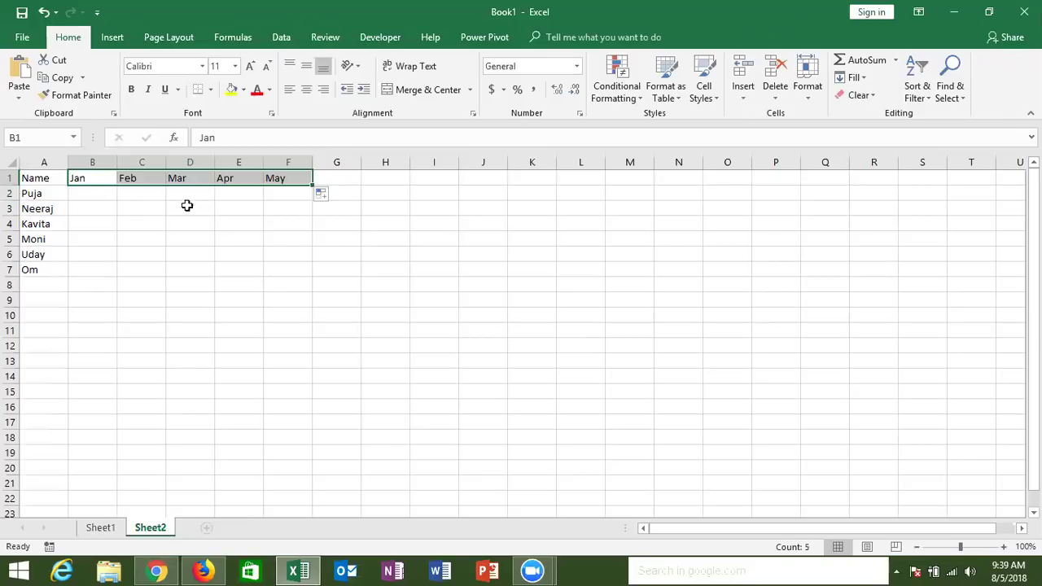
Enter =RANDBETWEEN(10,90) in B2.
left_click(81, 189)
type("=")
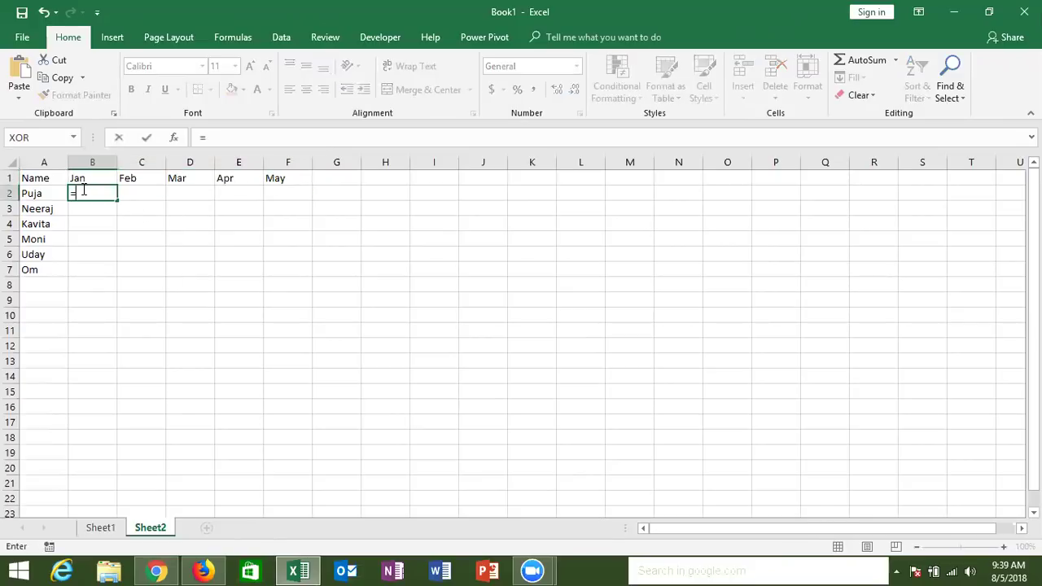
type("ra")
key("Down")
key("Down")
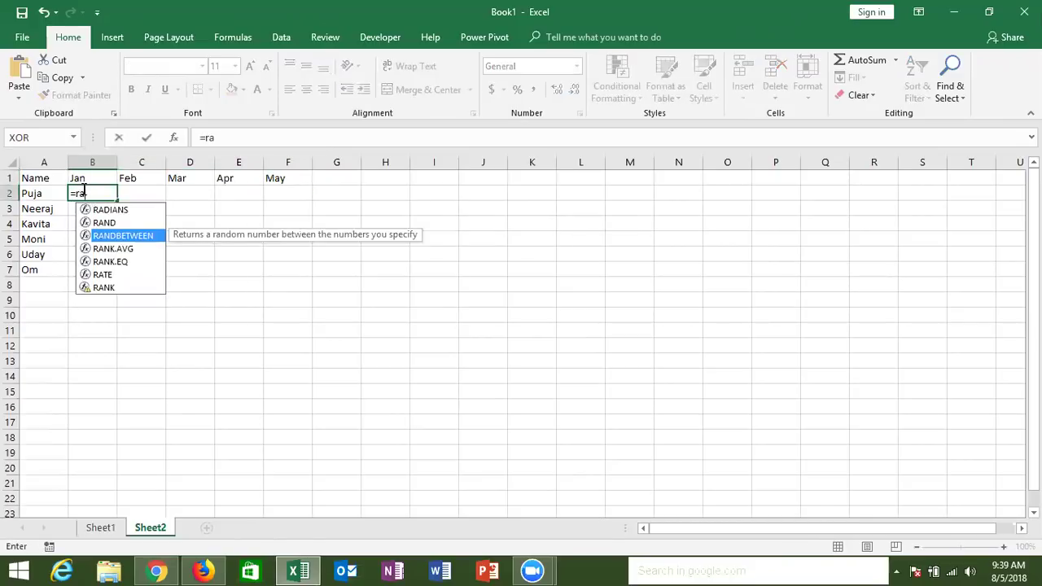
key("Tab")
type("0,90)")
key("Return")
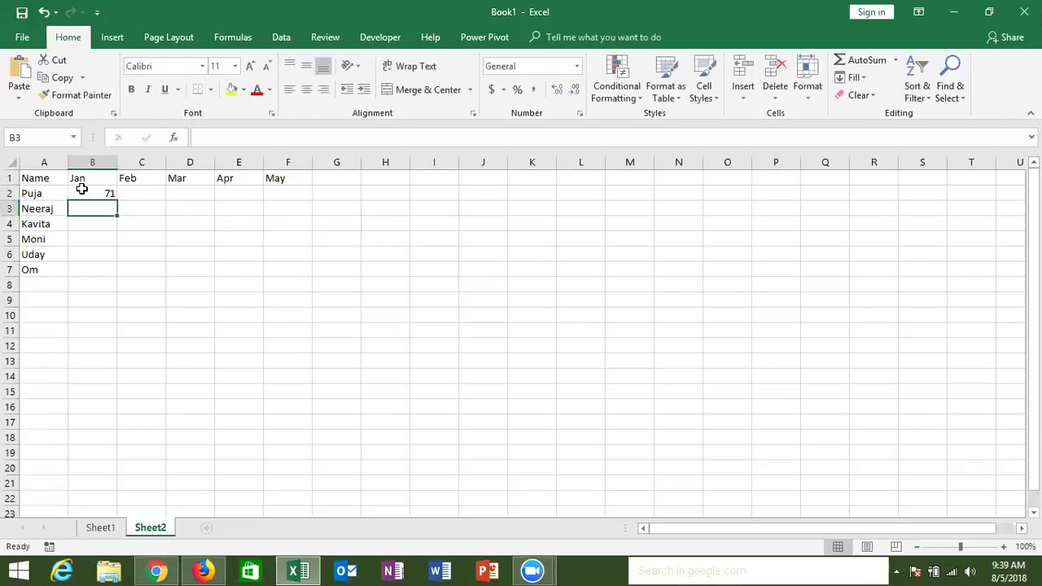
Fill the RANDBETWEEN formula across B2:F7 and copy the results.
left_click_drag(81, 189, 139, 193)
key("shift+Right")
key("shift+Right")
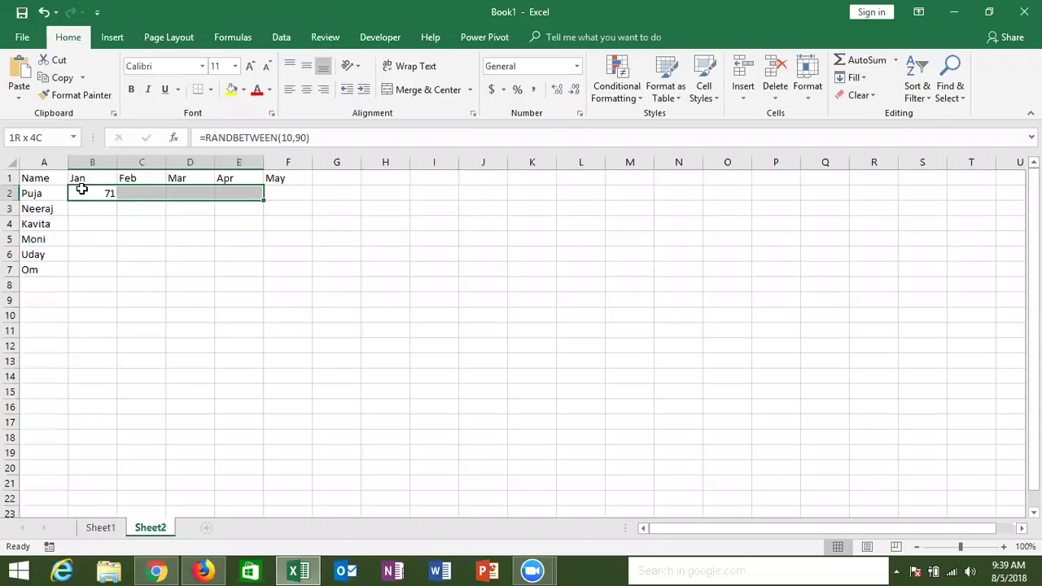
key("shift+Right")
key("shift+Down")
key("shift+Down")
key("shift+Down")
key("shift+Down")
key("shift+Down")
key("ctrl+v")
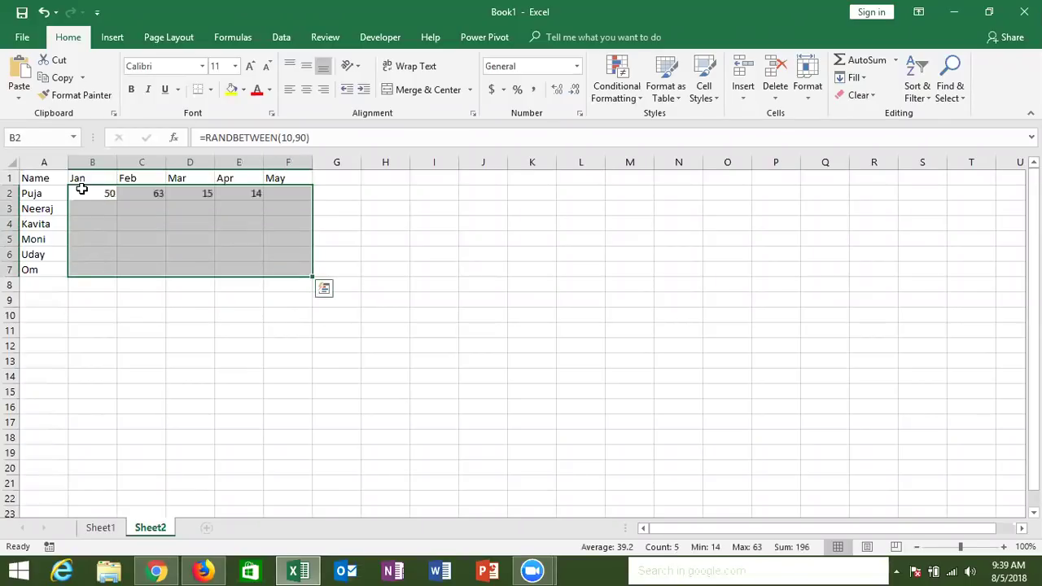
key("ctrl+c")
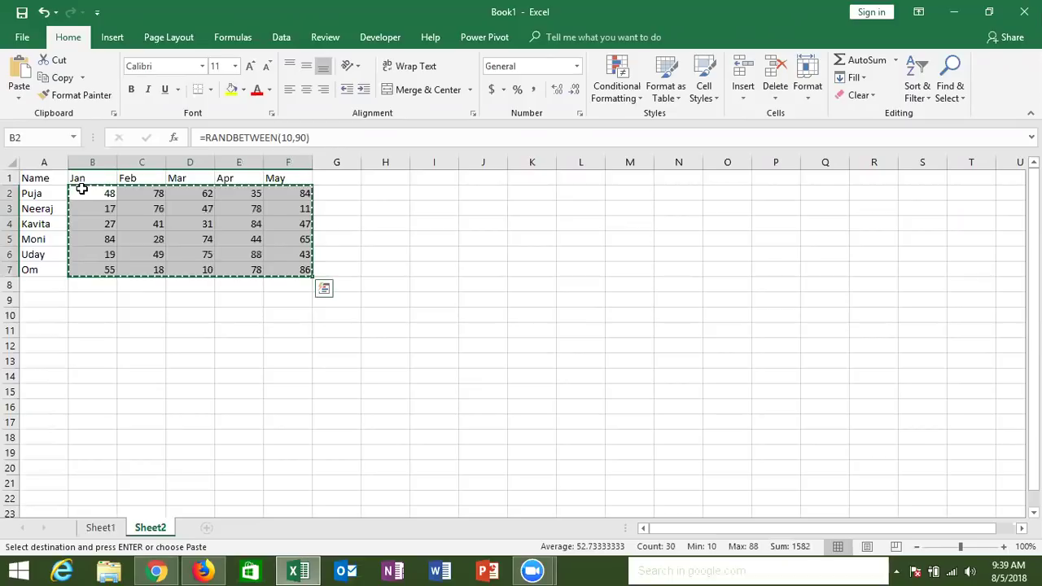
left_click(19, 92)
Paste B2:F7 as fixed values, then insert and delete a trial clustered column chart.
left_click(15, 204)
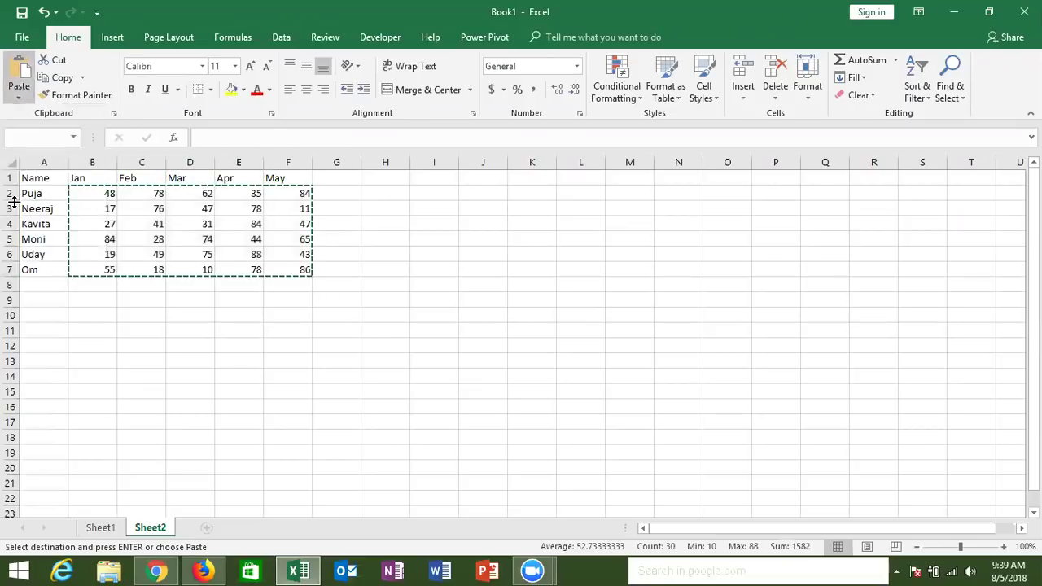
left_click(45, 176)
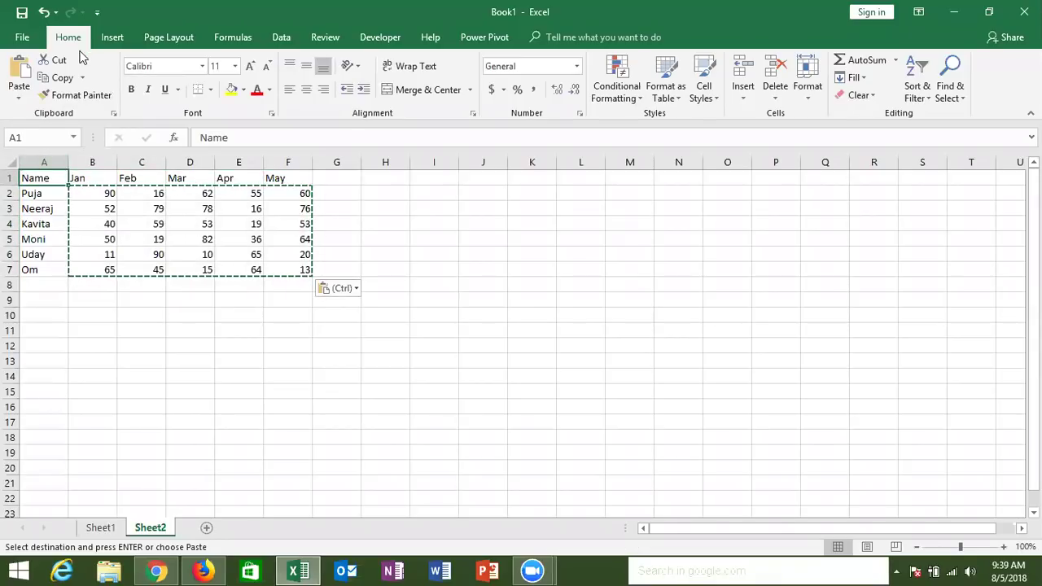
left_click(112, 37)
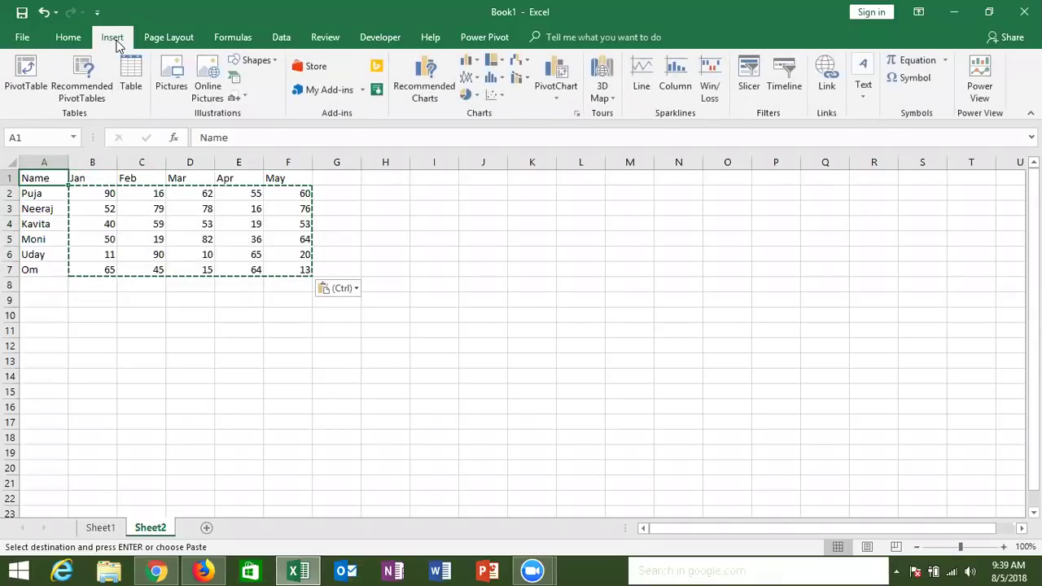
left_click(463, 63)
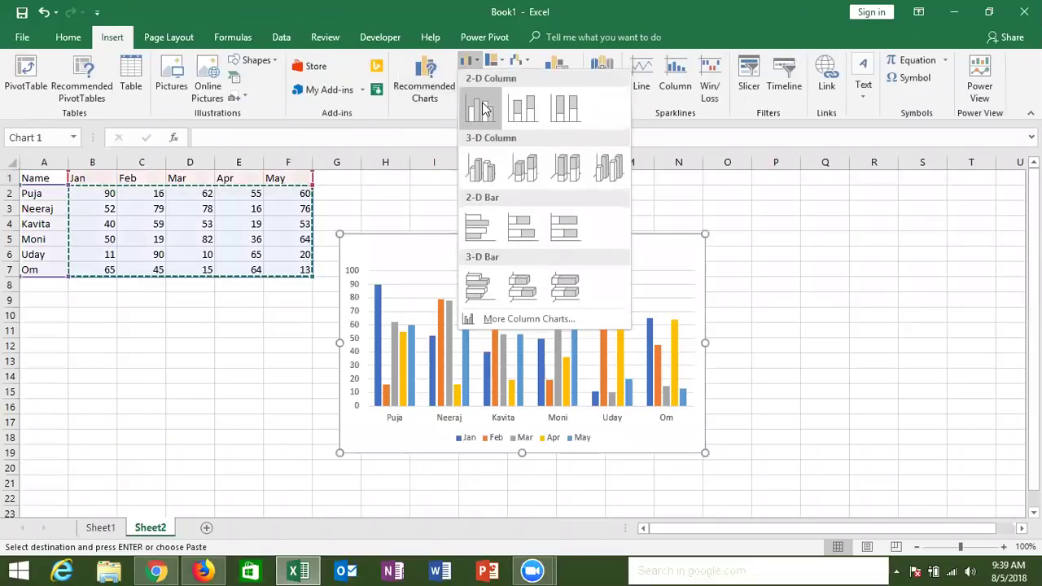
left_click(480, 104)
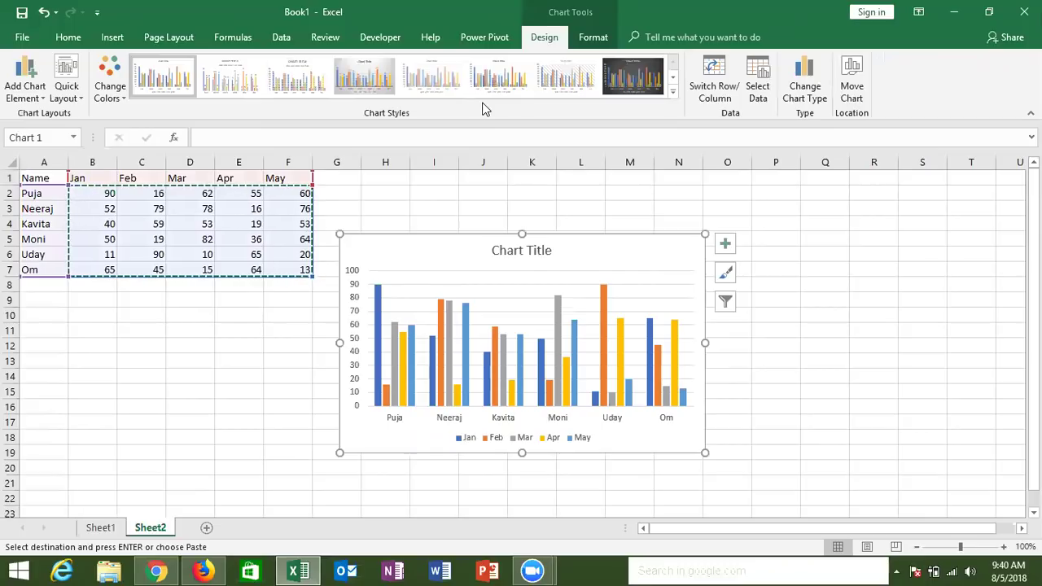
key("Escape")
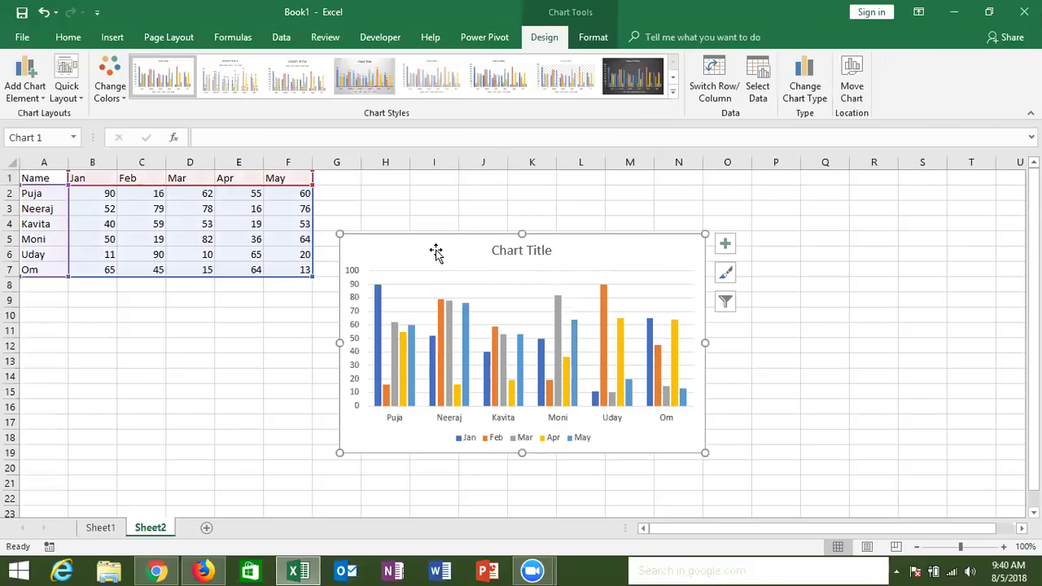
key("Delete")
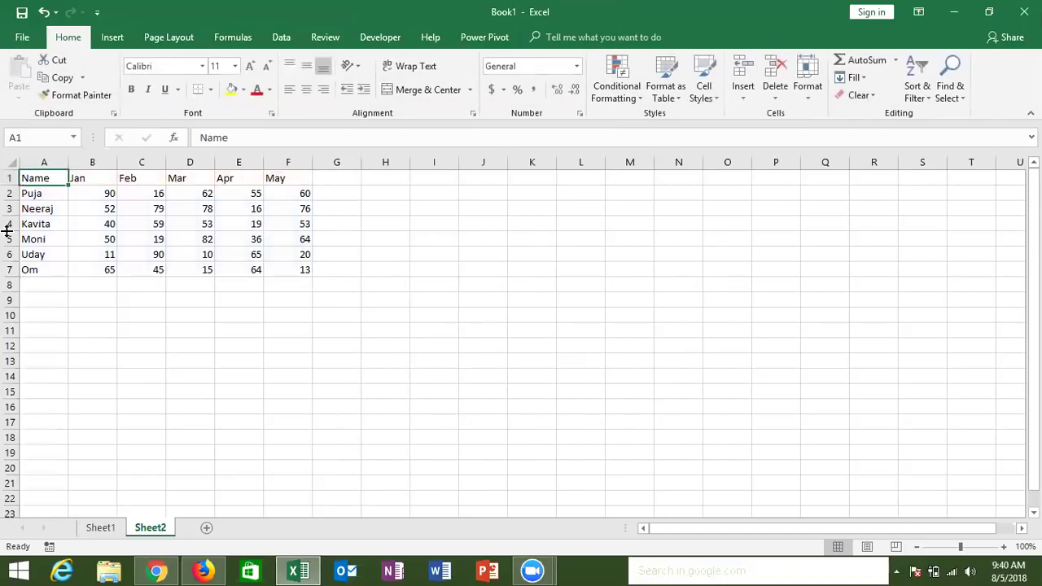
Insert a clustered column chart of A1:F2 showing Puja's Jan–May values.
key("shift+Right")
key("shift+Right")
key("shift+Right")
key("shift+Right")
key("shift+Right")
key("shift+Down")
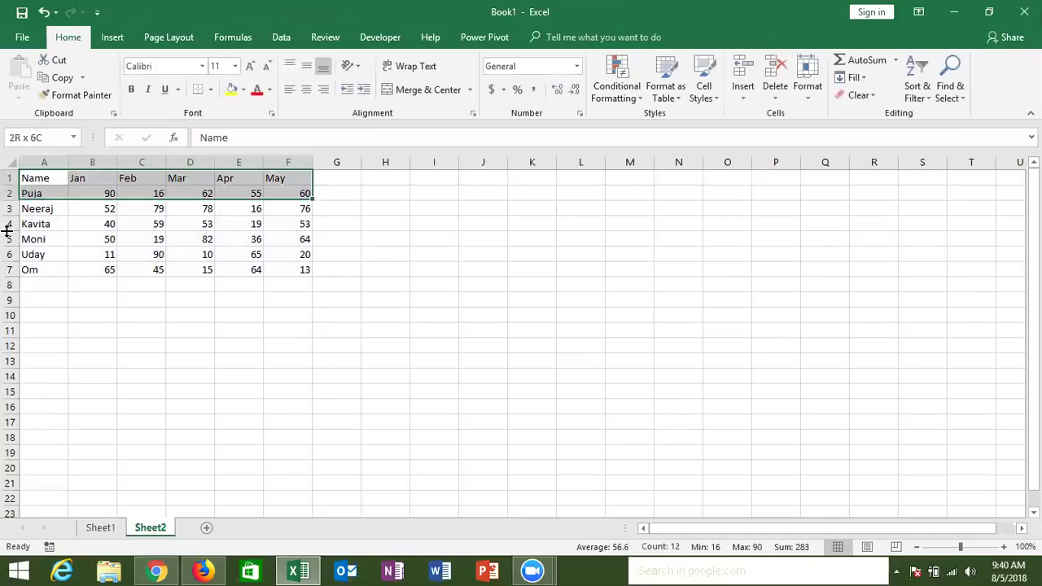
left_click(115, 43)
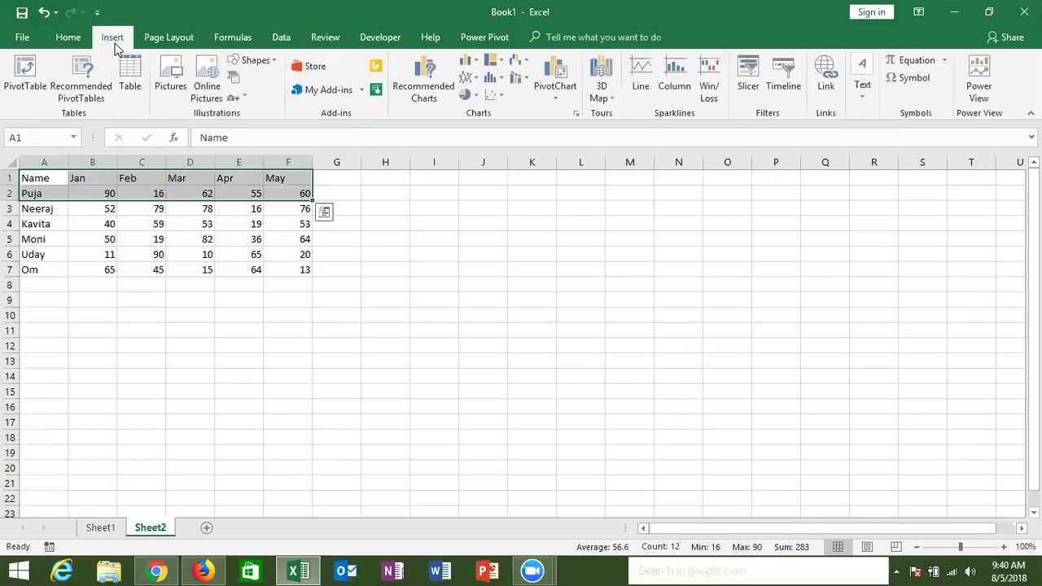
left_click(470, 64)
left_click(479, 106)
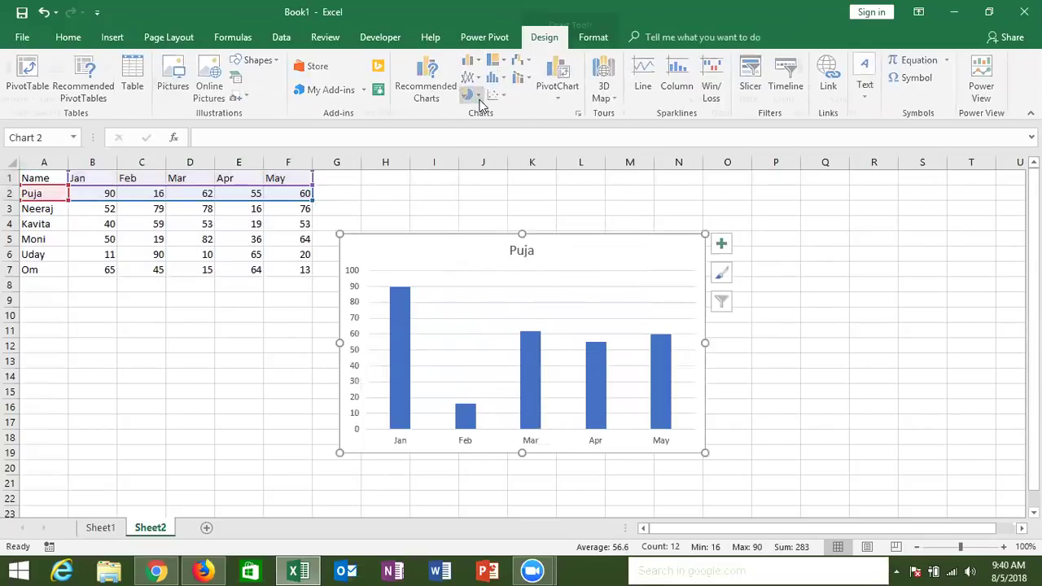
Position the Puja chart beside the table.
left_click_drag(454, 264, 488, 211)
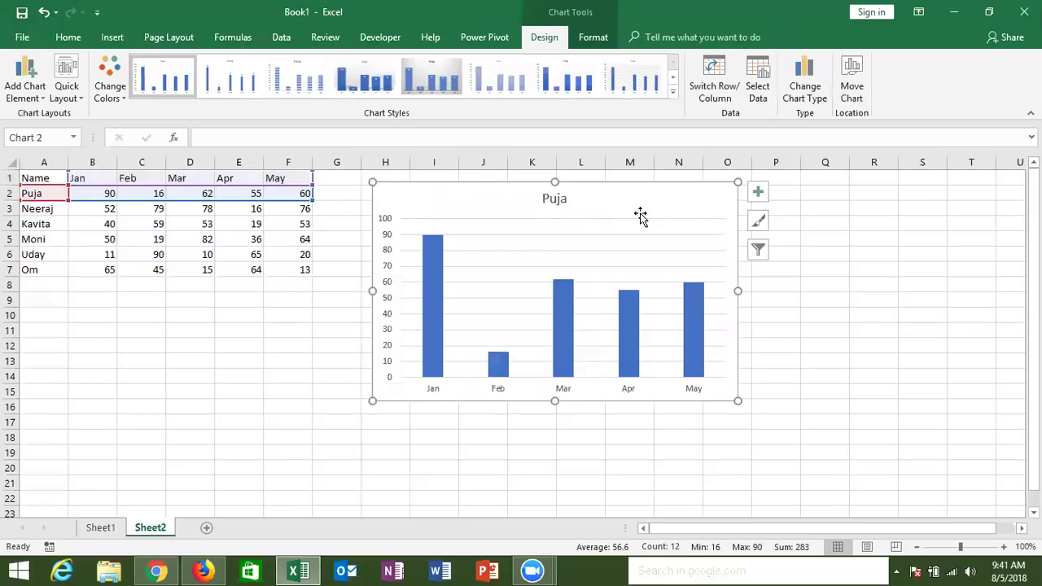
left_click(281, 277)
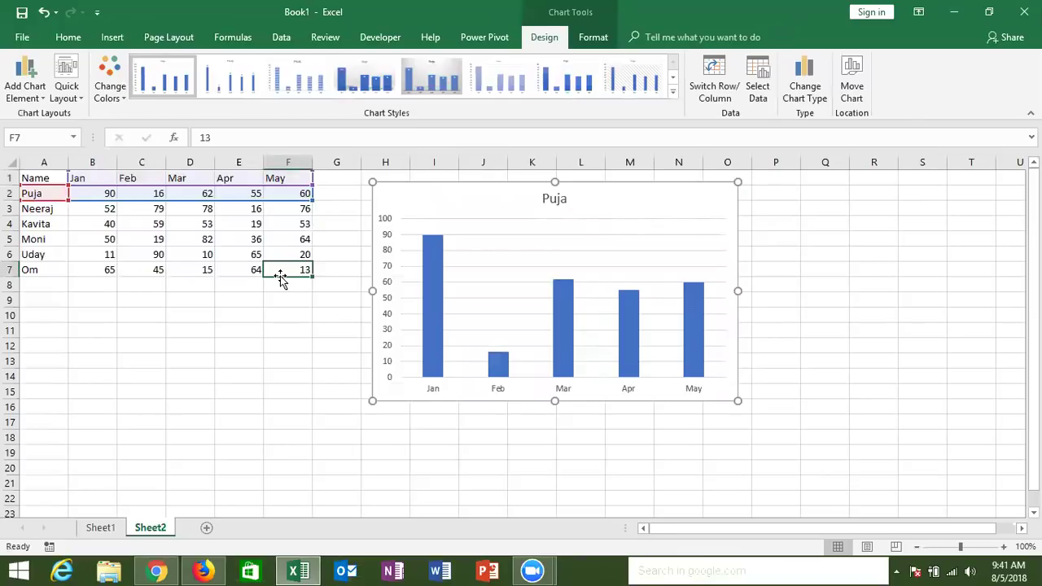
left_click(401, 179)
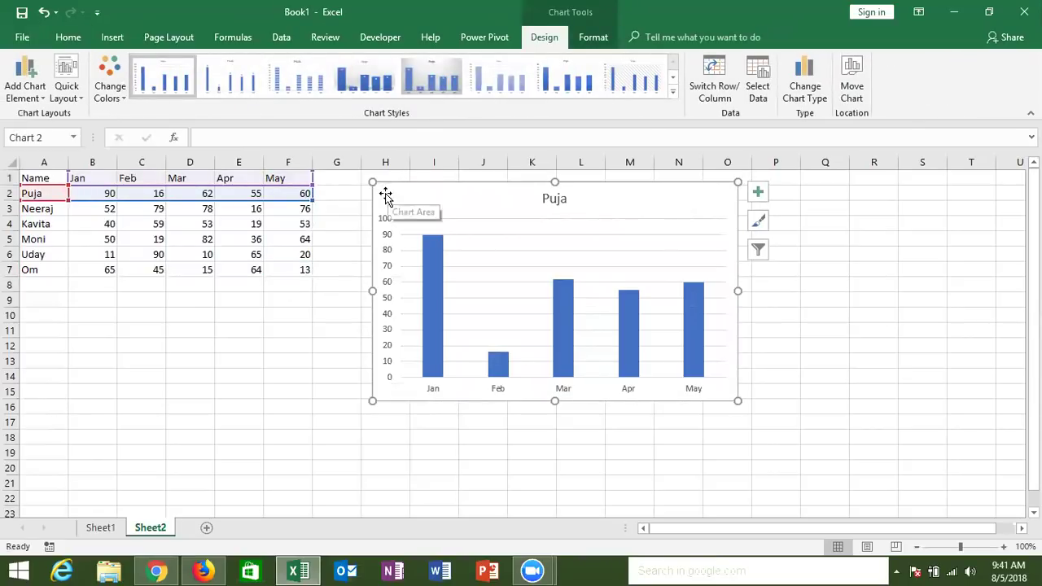
left_click_drag(390, 199, 385, 207)
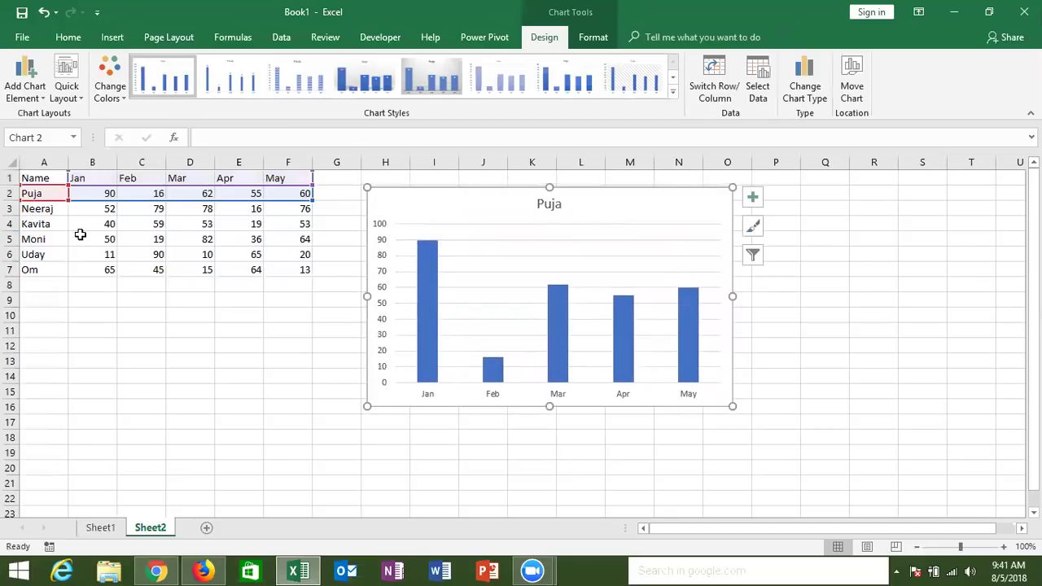
left_click(51, 244)
Copy the Name–May header row A1:F1 and paste it into row 10.
key("Up")
key("Up")
key("Up")
key("Up")
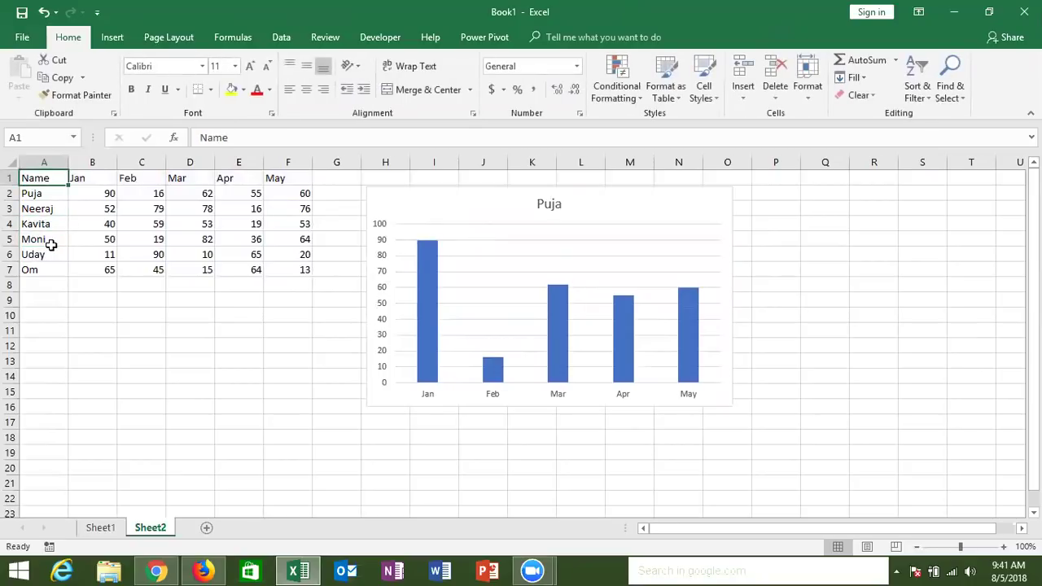
key("shift+Right")
key("shift+Right")
key("shift+Right")
key("shift+Right")
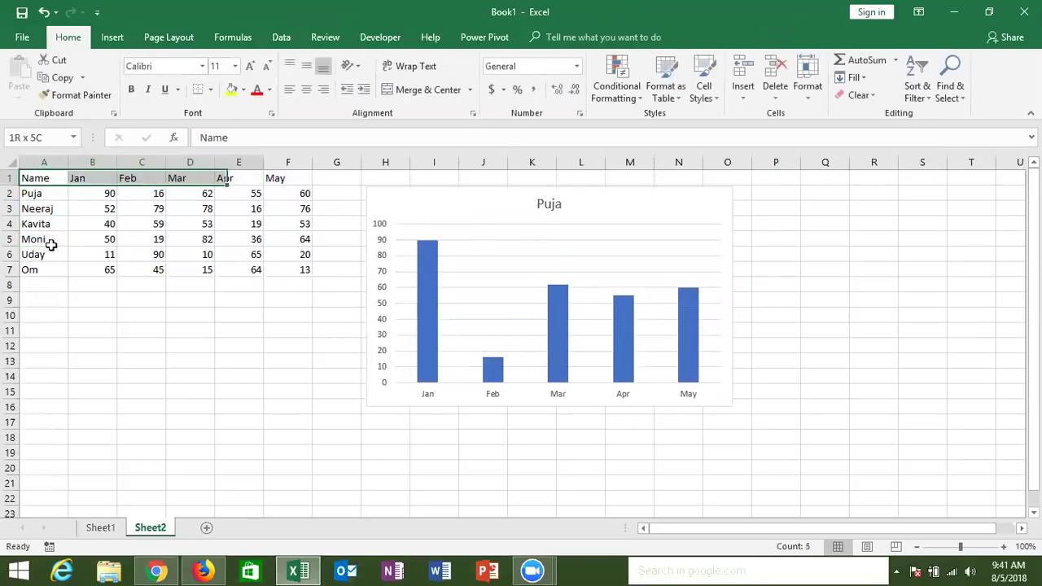
key("shift+Right")
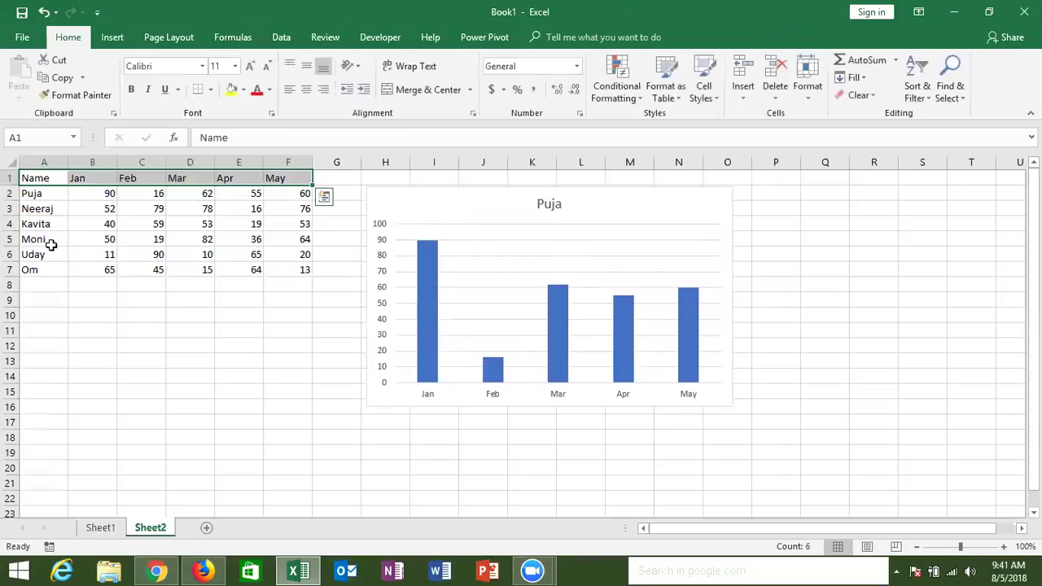
key("ctrl+c")
key("Down")
key("shift+Right")
key("Down")
key("Down")
key("Down")
key("Down")
key("Down")
key("Down")
key("Down")
key("Return")
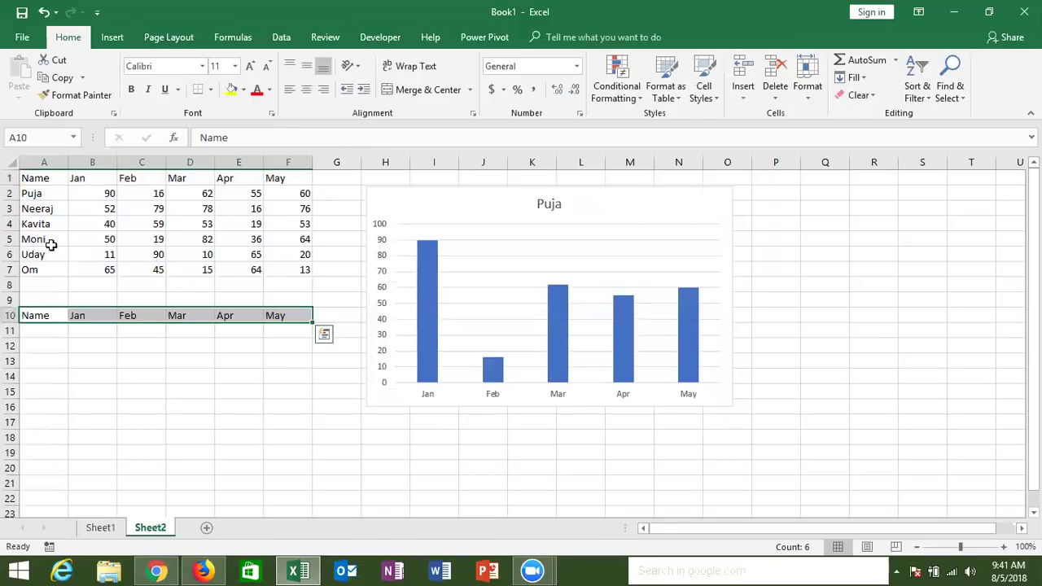
Move the header copy to row 12 and enter index value 1 in A11.
key("ctrl+z")
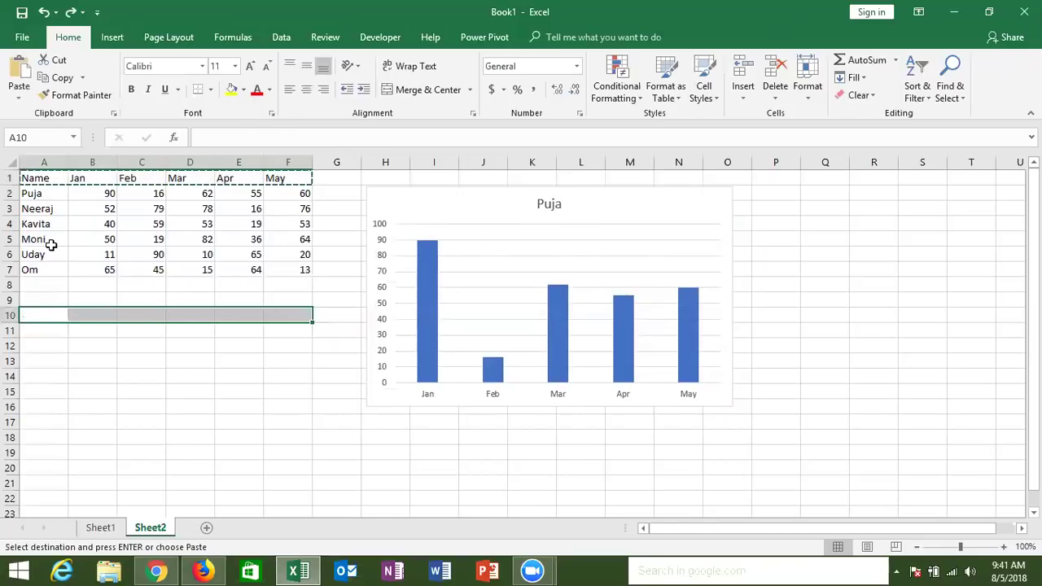
key("Down")
key("Down")
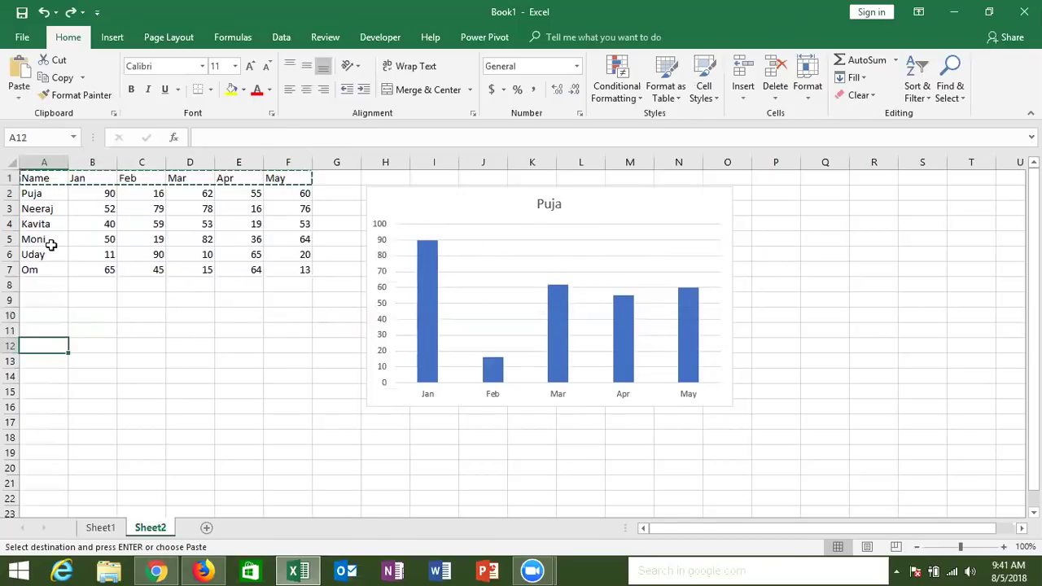
key("ctrl+v")
left_click(54, 253)
key("Down")
key("Down")
key("Down")
key("Down")
key("Down")
type("1")
key("Return")
left_click(37, 360)
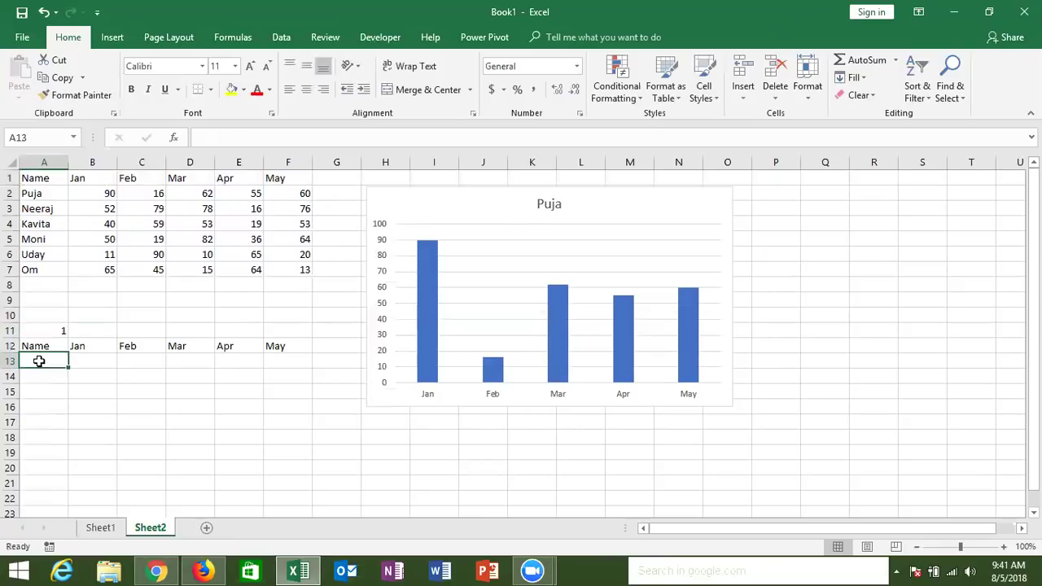
Enter =OFFSET(A1,$A$11,0) in A13 with an absolute A11 reference.
type("=of")
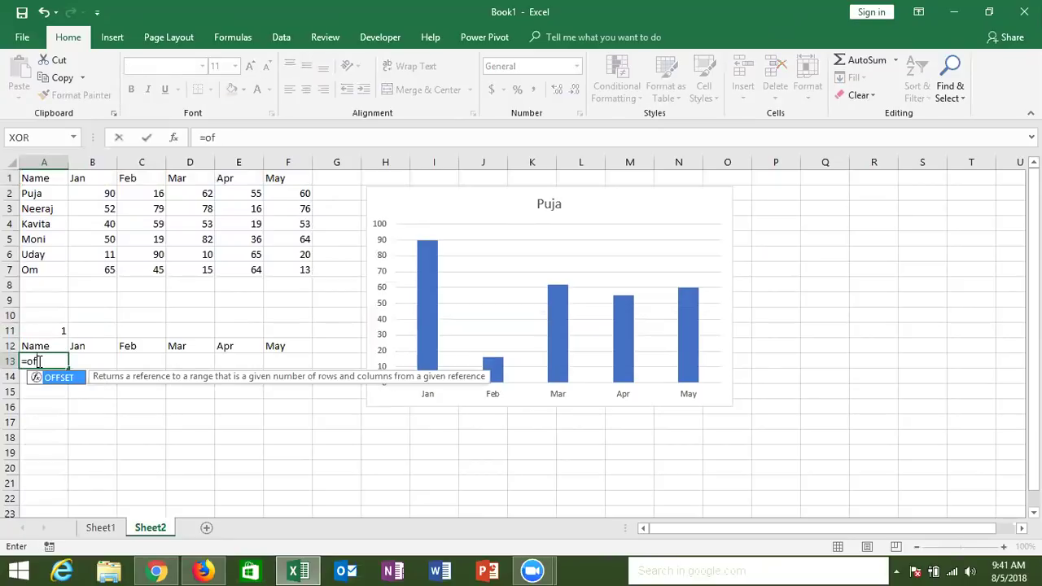
key("Tab")
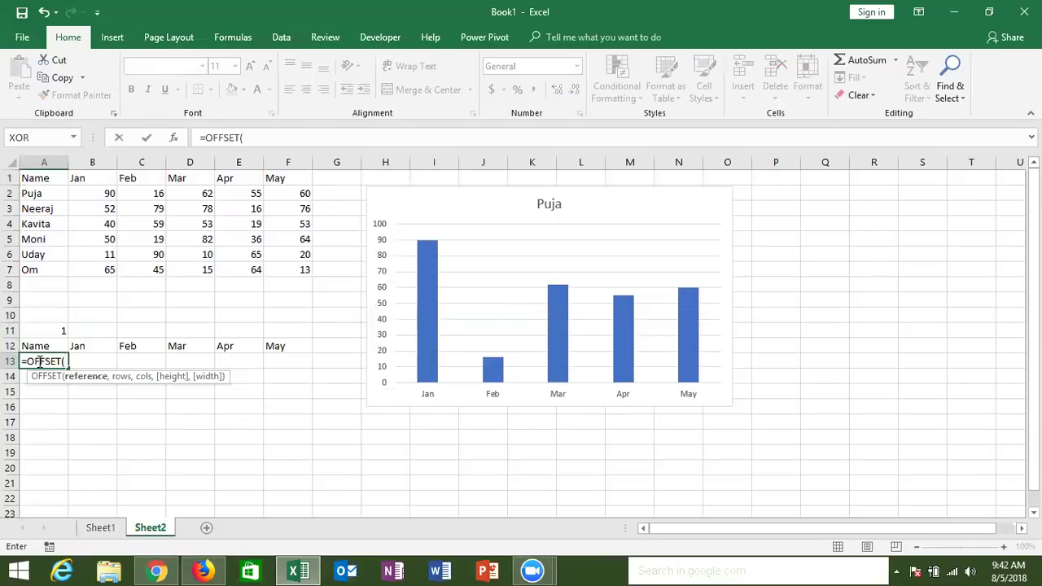
left_click(50, 183)
type(",")
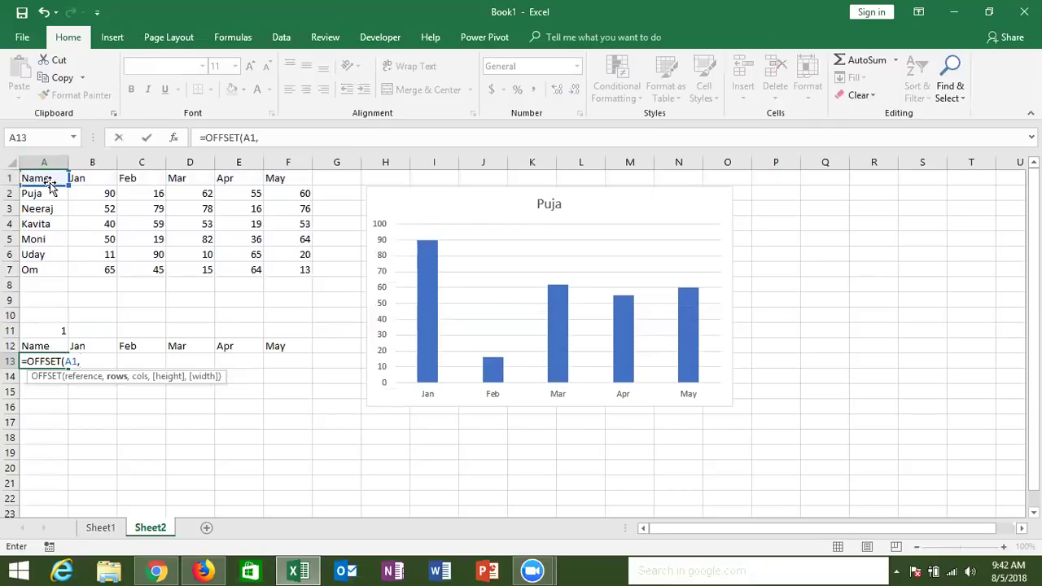
left_click(41, 326)
type(",0")
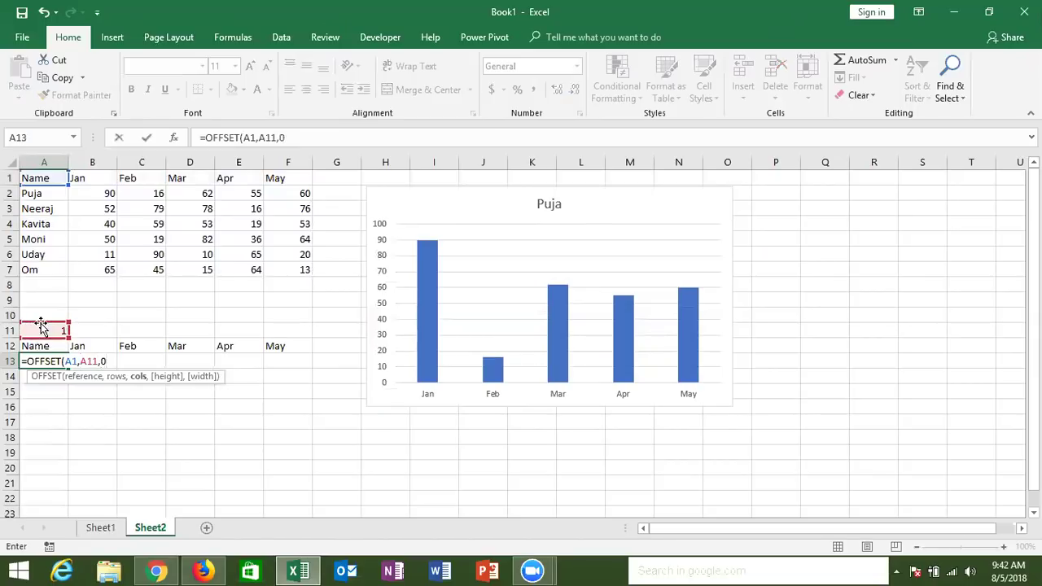
key("Return")
key("Up")
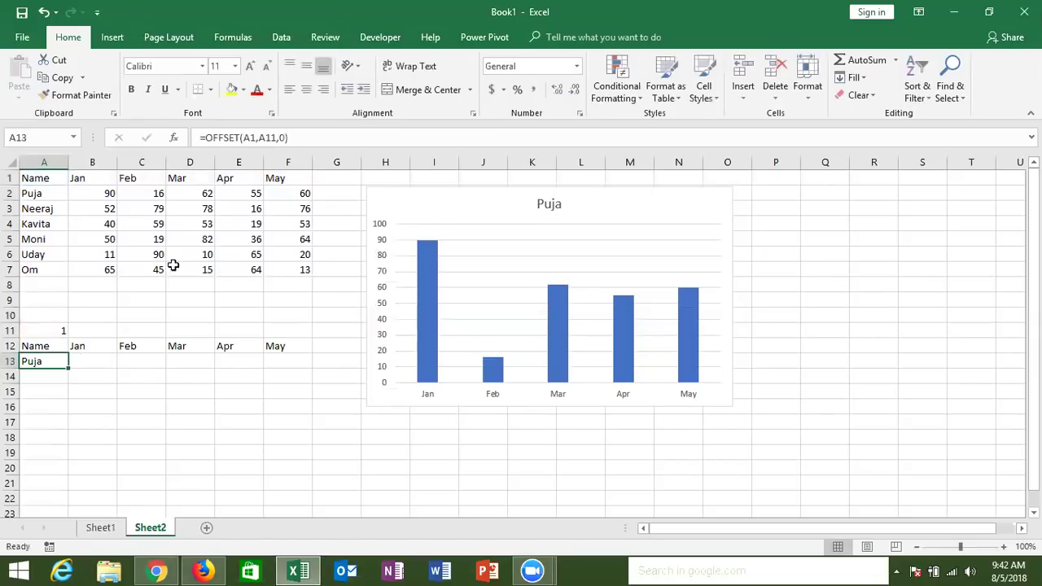
left_click(263, 137)
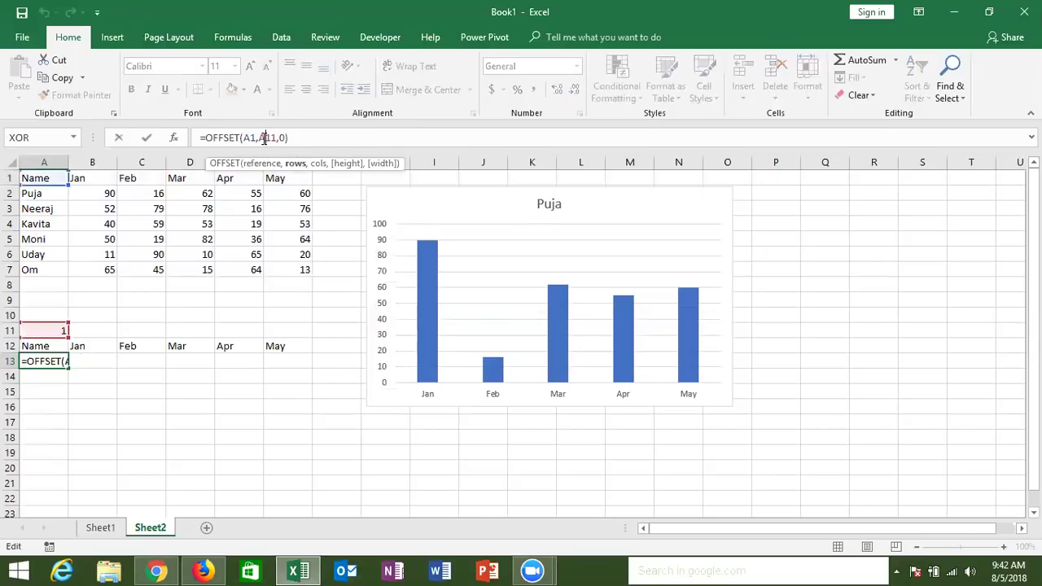
key("F4")
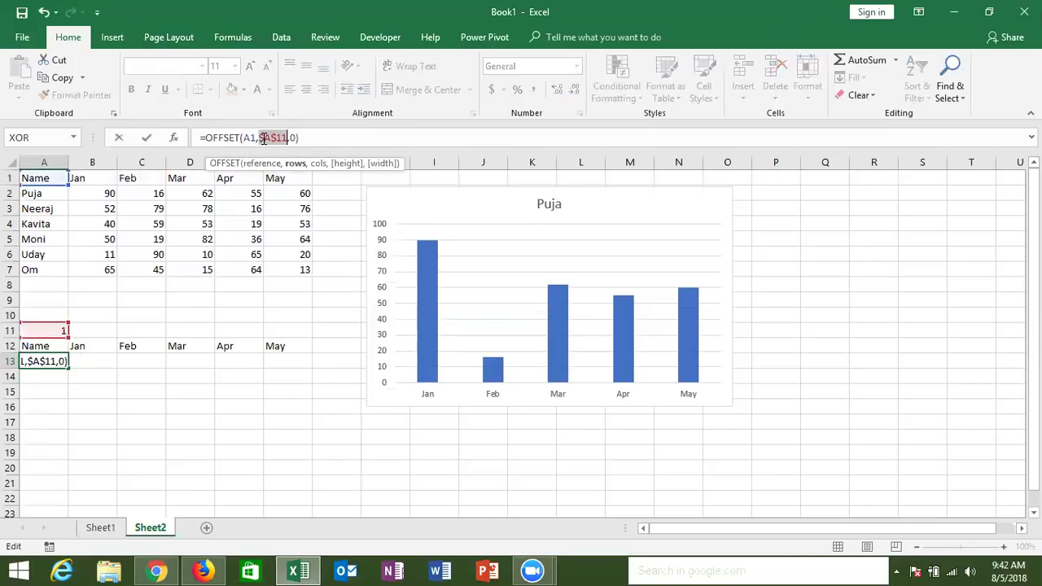
key("ctrl+Return")
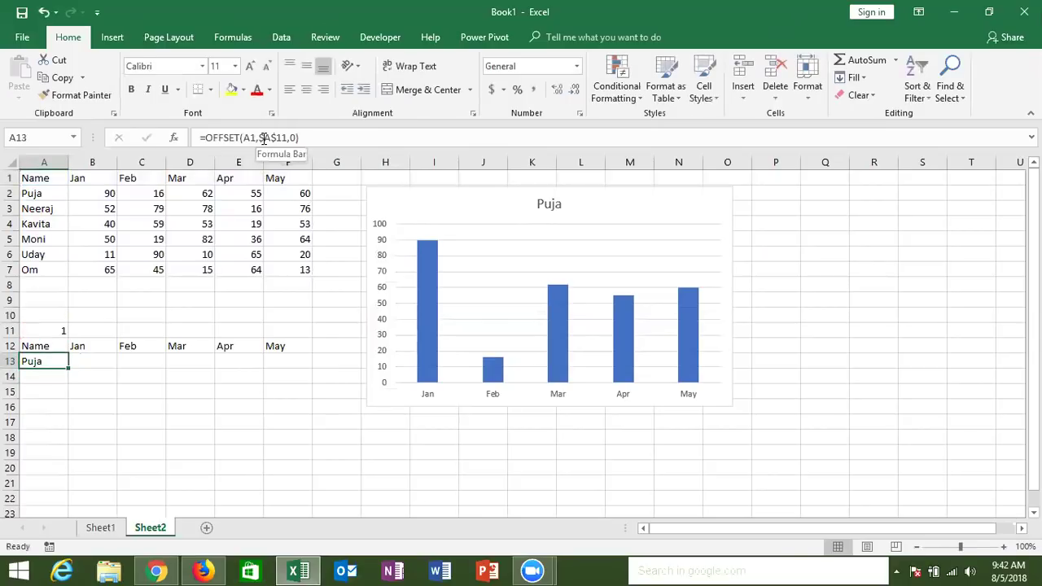
Fill the formula across A13:F13, test A11 values 2, 3, 4, then reset to 1.
key("shift+Right")
key("shift+Right")
key("shift+Right")
key("shift+Right")
key("shift+Right")
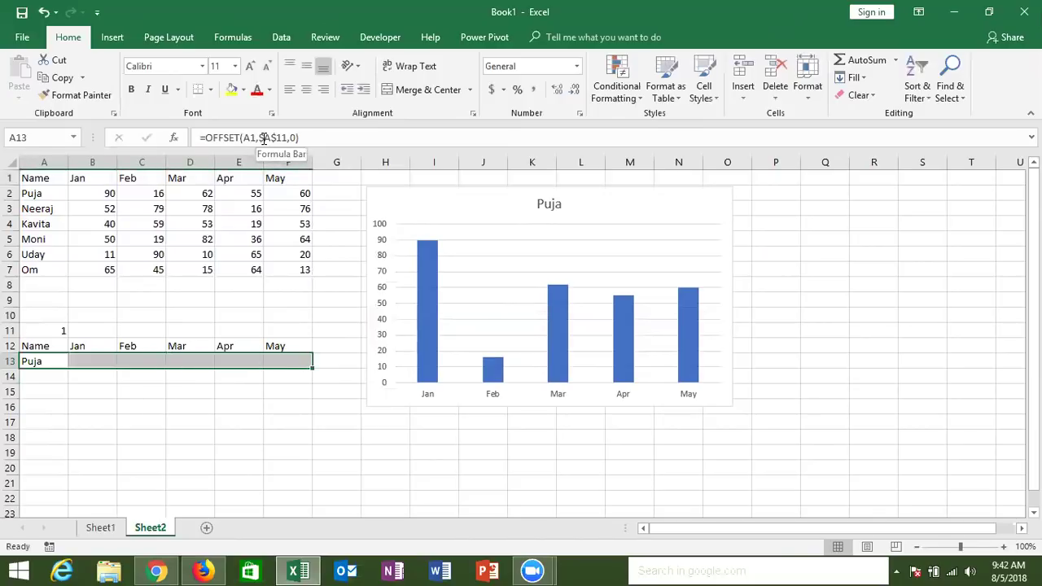
key("ctrl+r")
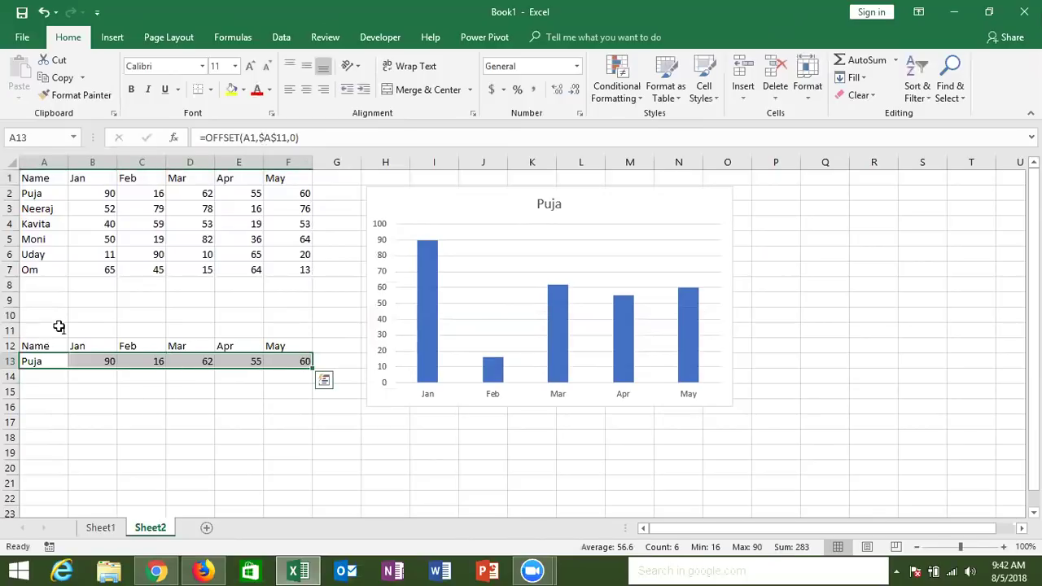
left_click(52, 323)
type("2")
key("Return")
left_click(52, 323)
type("3")
key("Return")
left_click(53, 323)
type("4")
key("Return")
left_click(53, 323)
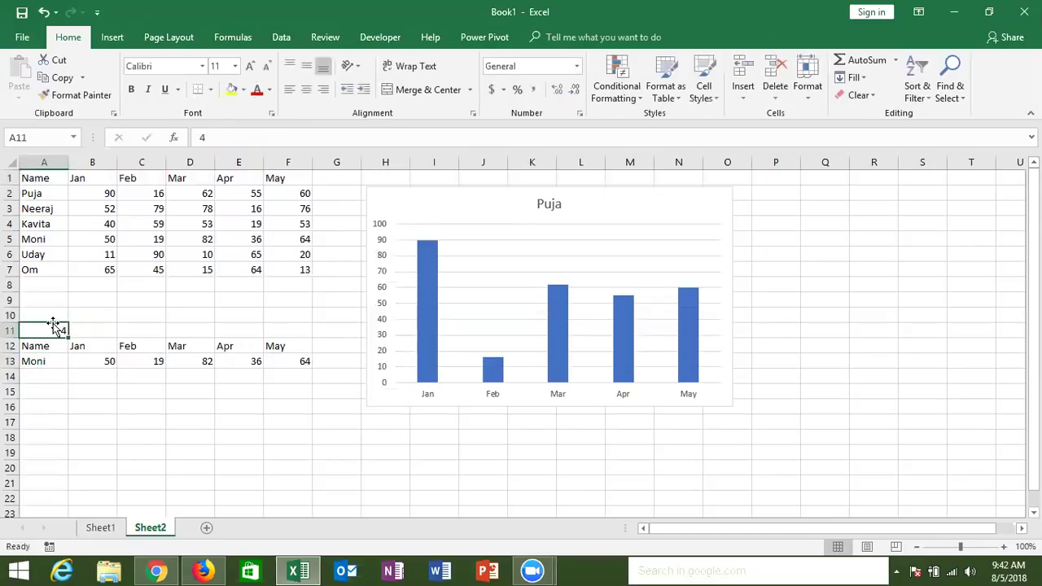
type("1")
key("Return")
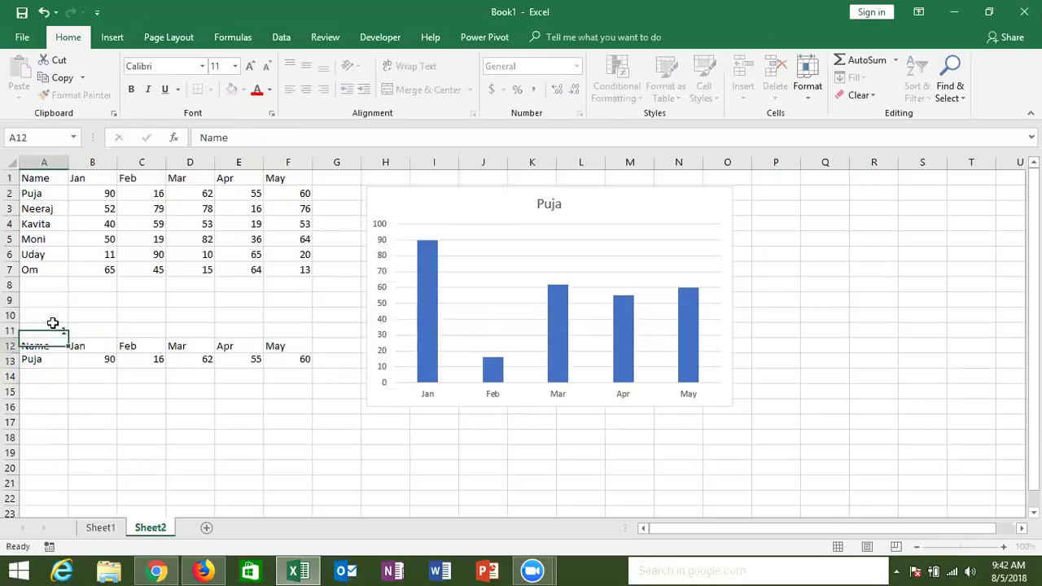
Move the column chart's highlighted source range from row 2 down to row 13.
left_click(456, 196)
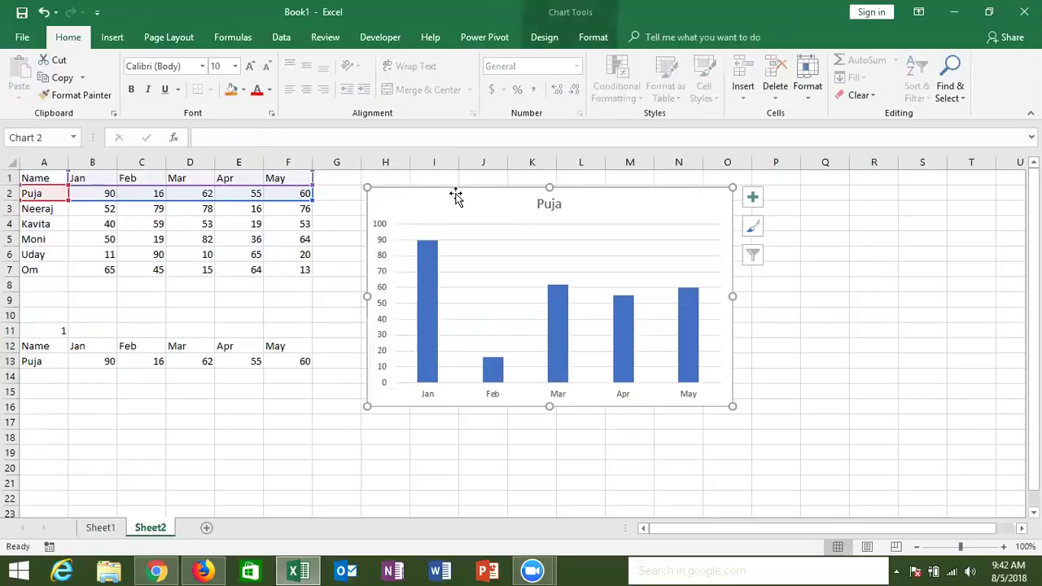
double_click(456, 196)
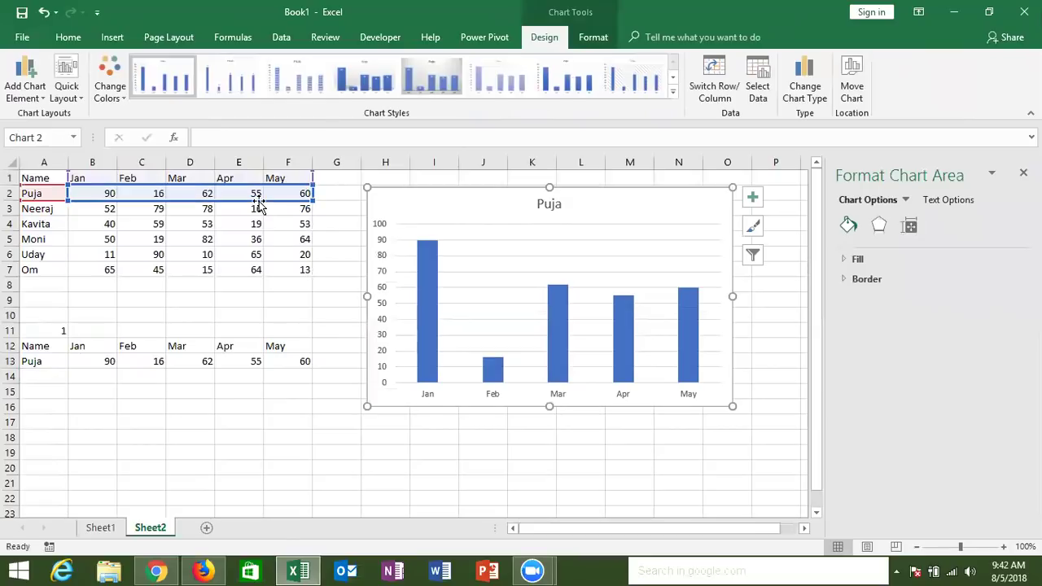
left_click_drag(258, 207, 249, 350)
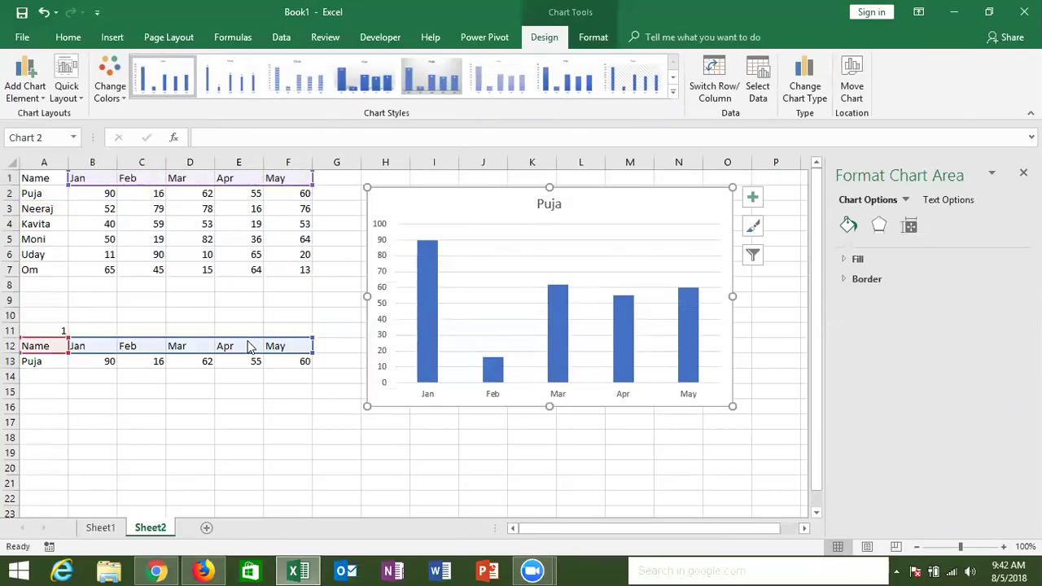
left_click_drag(250, 350, 245, 361)
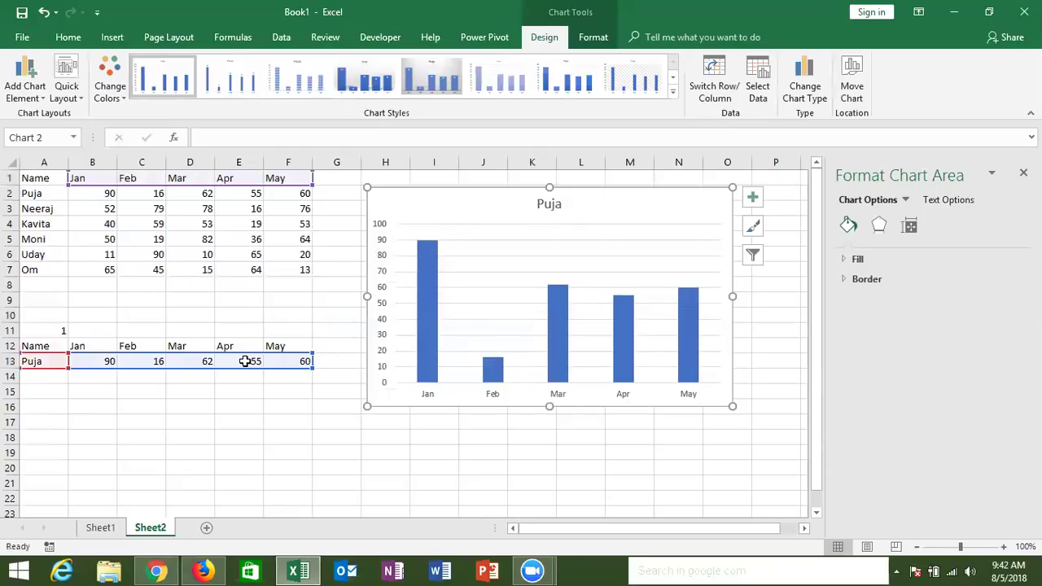
Test the chart by setting A11 to 2, then 3, then back to 1 (Puja), and inspect A13's OFFSET formula.
left_click(182, 314)
left_click(39, 329)
type("2")
key("Return")
left_click(39, 329)
type("3")
key("Return")
left_click(39, 329)
type("1")
key("Return")
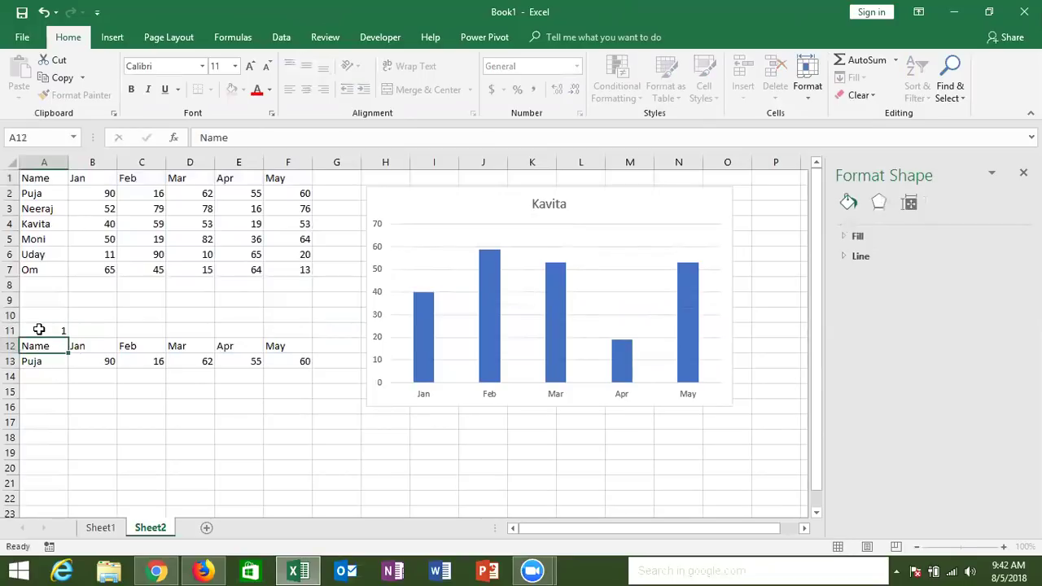
left_click(44, 361)
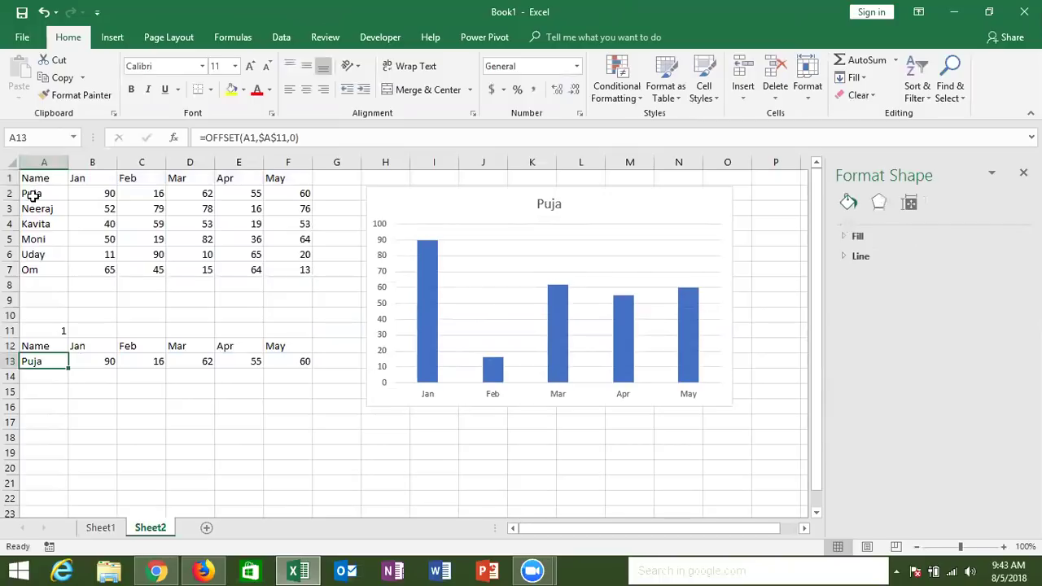
Enter index 2 in A11 so the chart shows Neeraj, then select the chart and show the Developer tab.
left_click(57, 329)
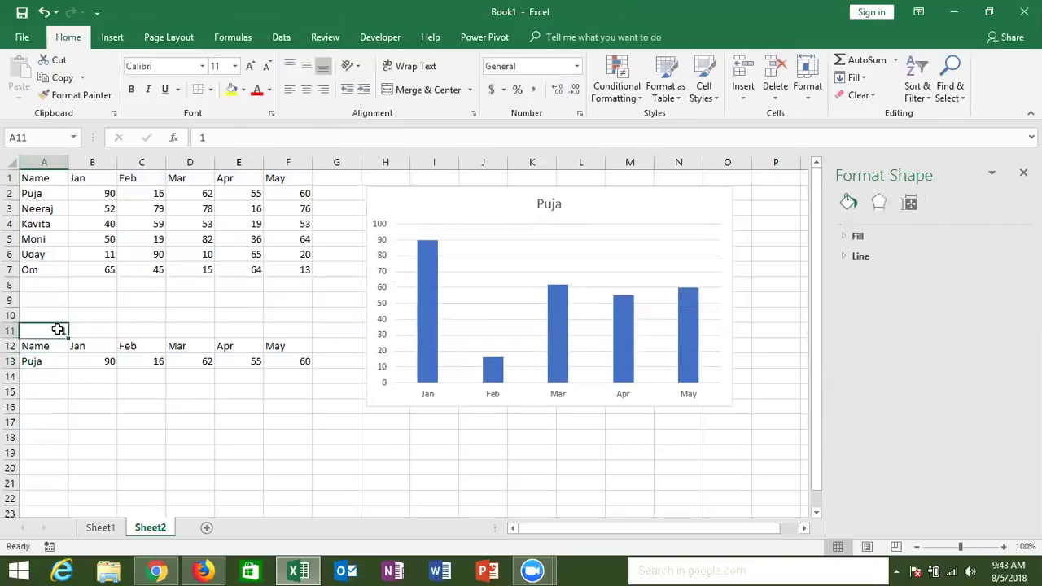
type("2")
key("Return")
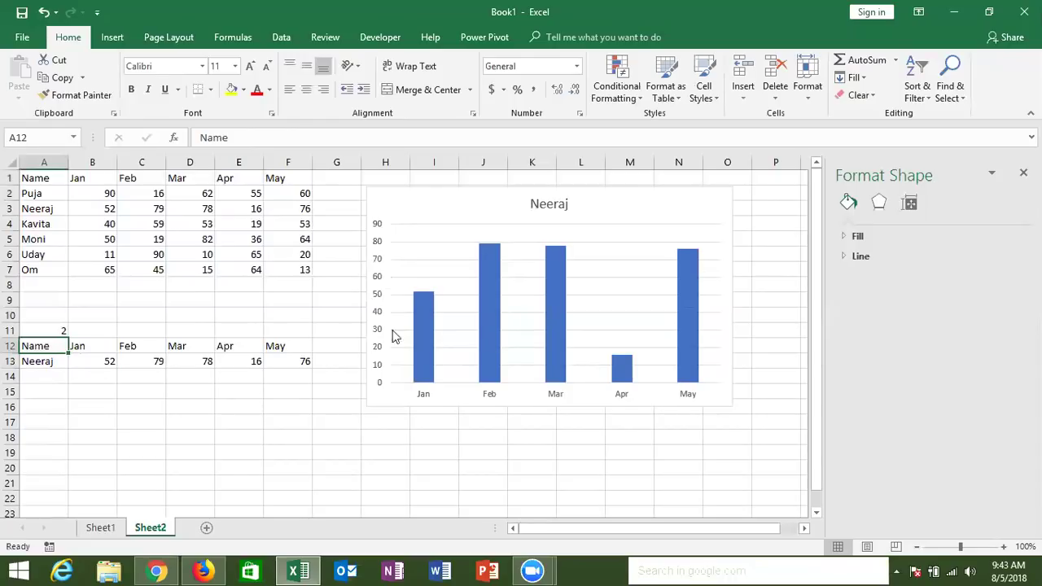
left_click(648, 235)
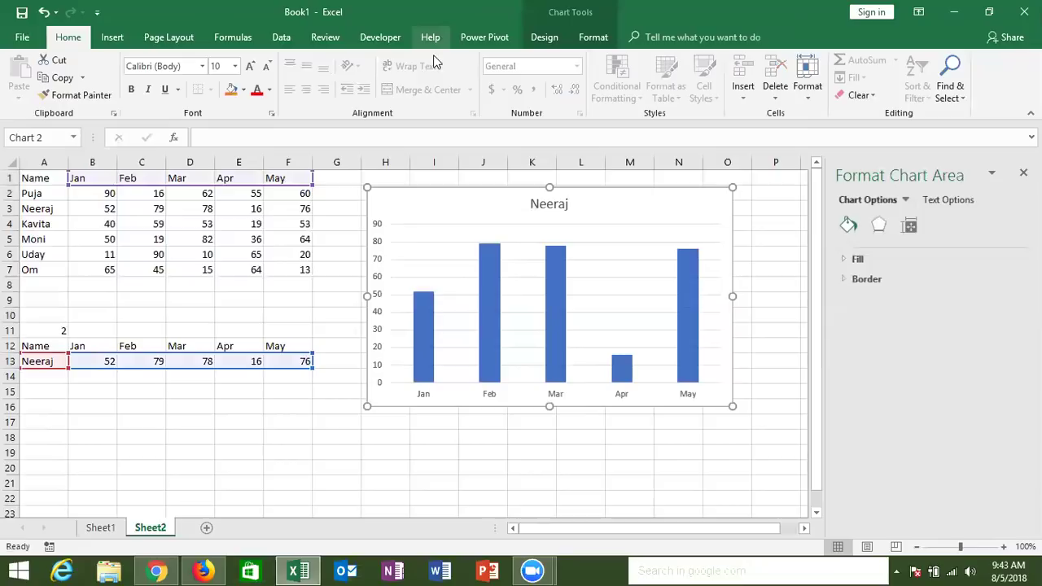
left_click(376, 40)
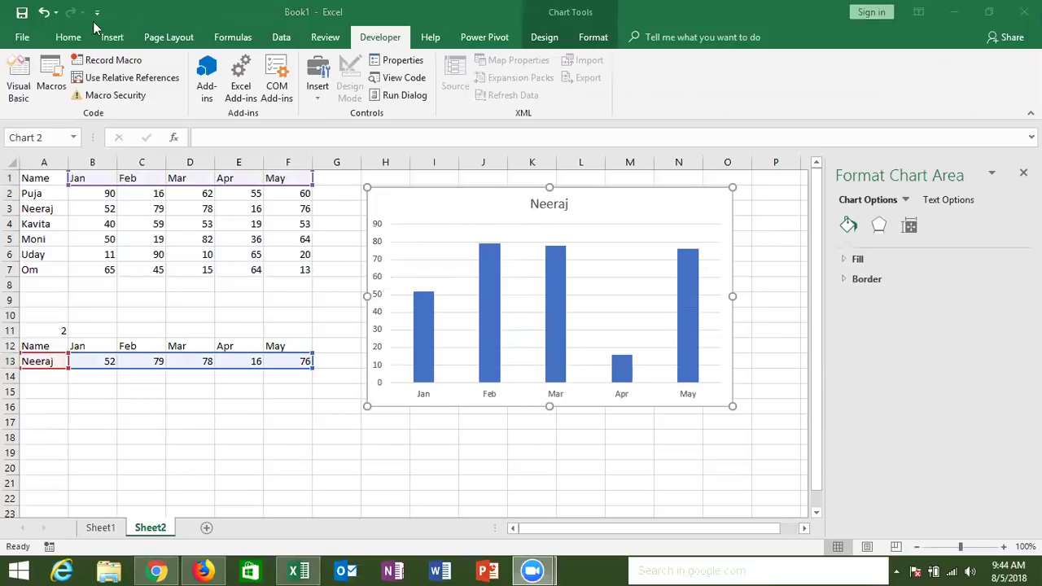
left_click(23, 38)
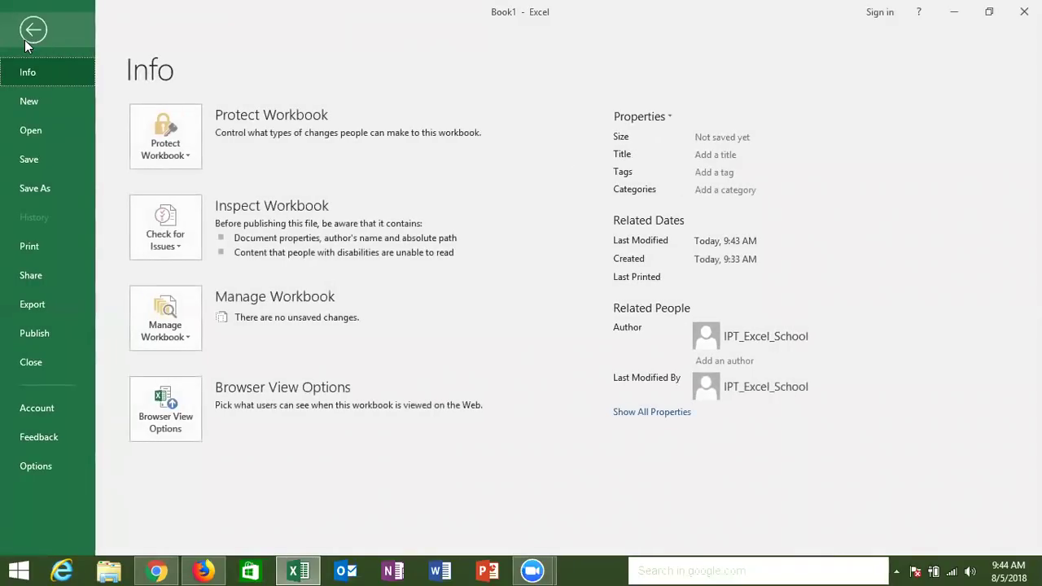
left_click(22, 467)
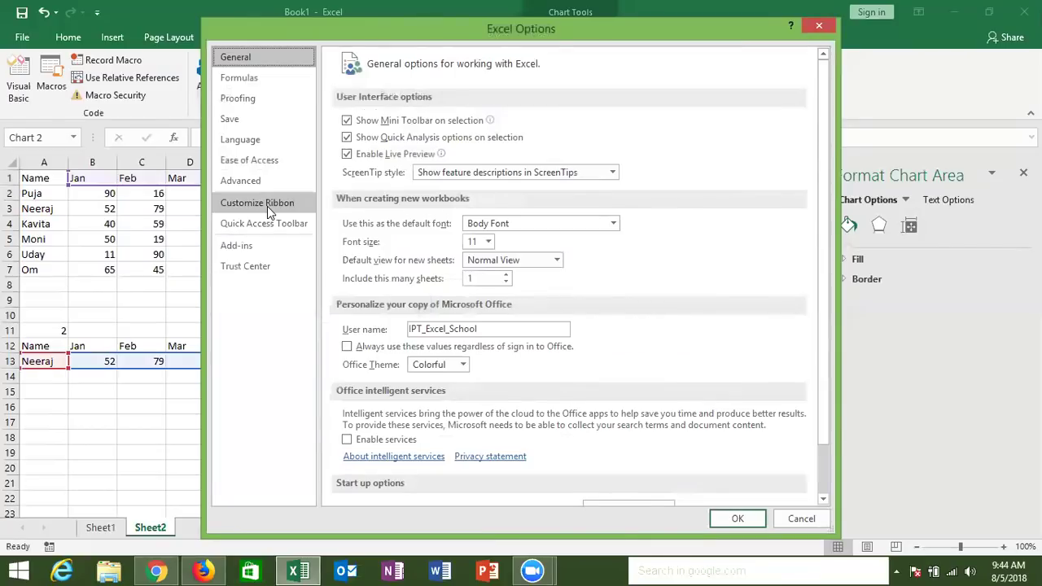
left_click(266, 206)
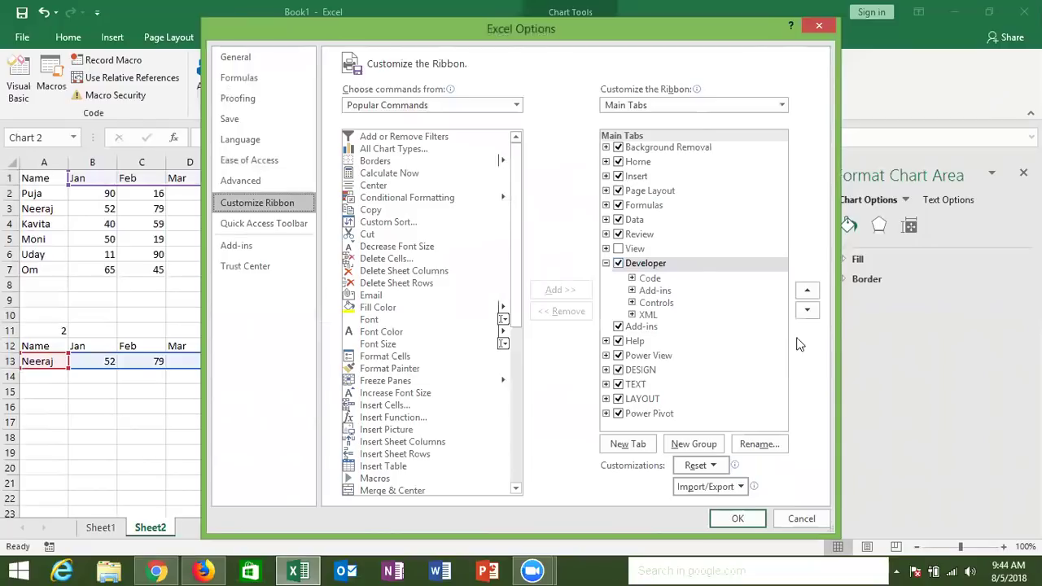
left_click(740, 518)
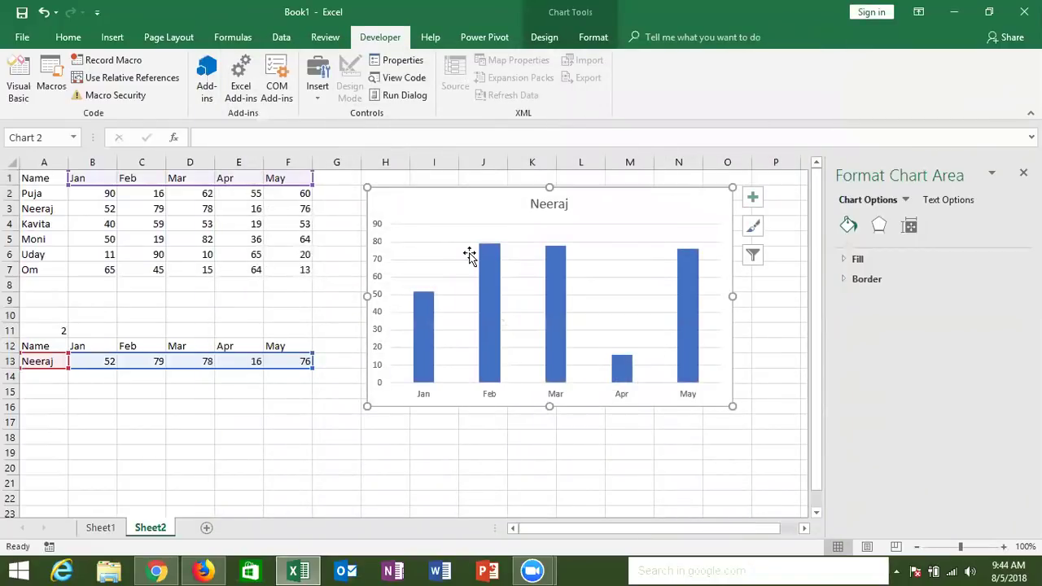
Insert a Combo Box form control and draw it over the chart's top-left corner.
left_click(324, 101)
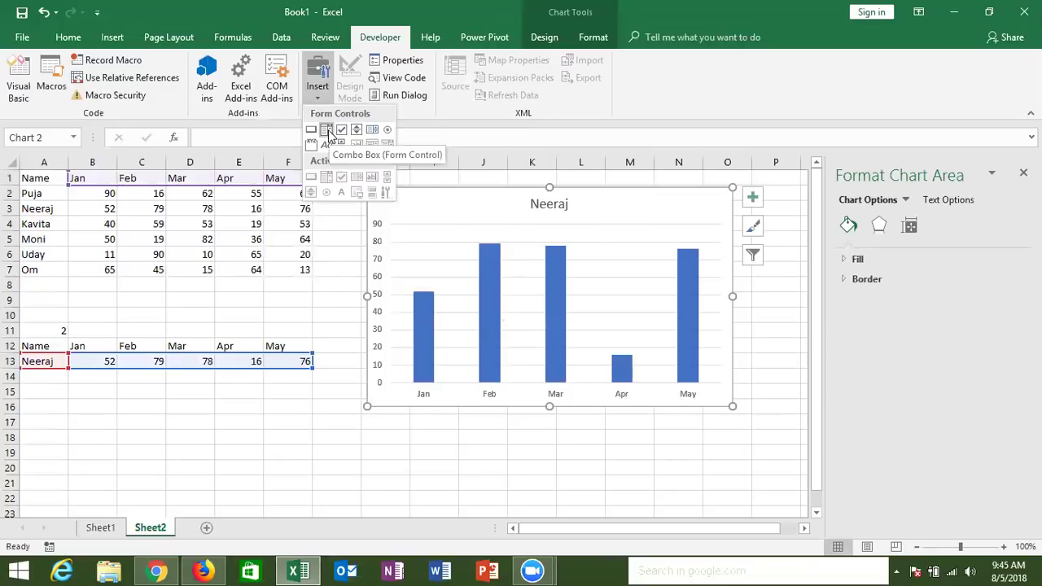
left_click(327, 130)
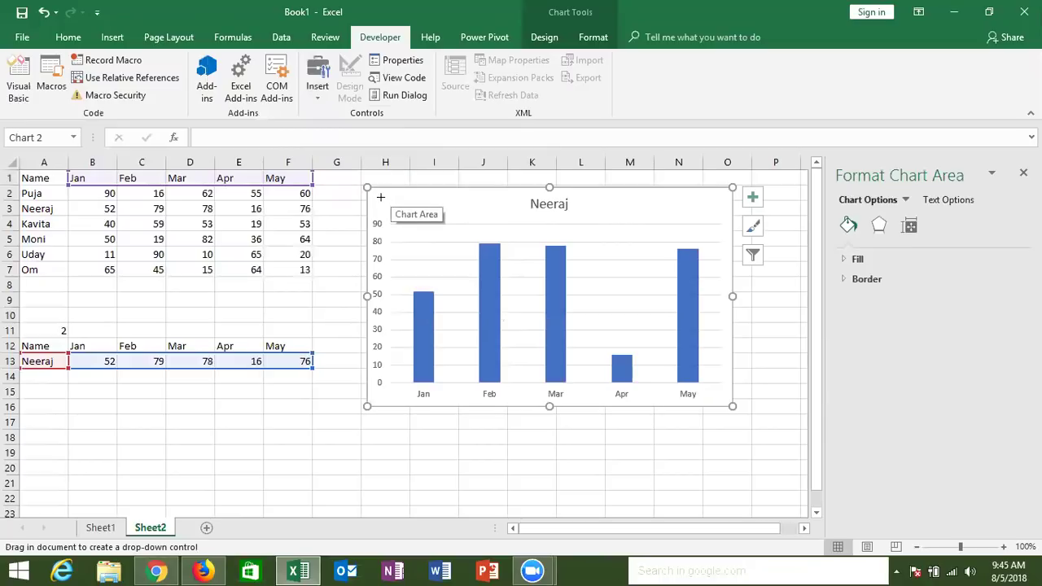
left_click_drag(380, 197, 489, 217)
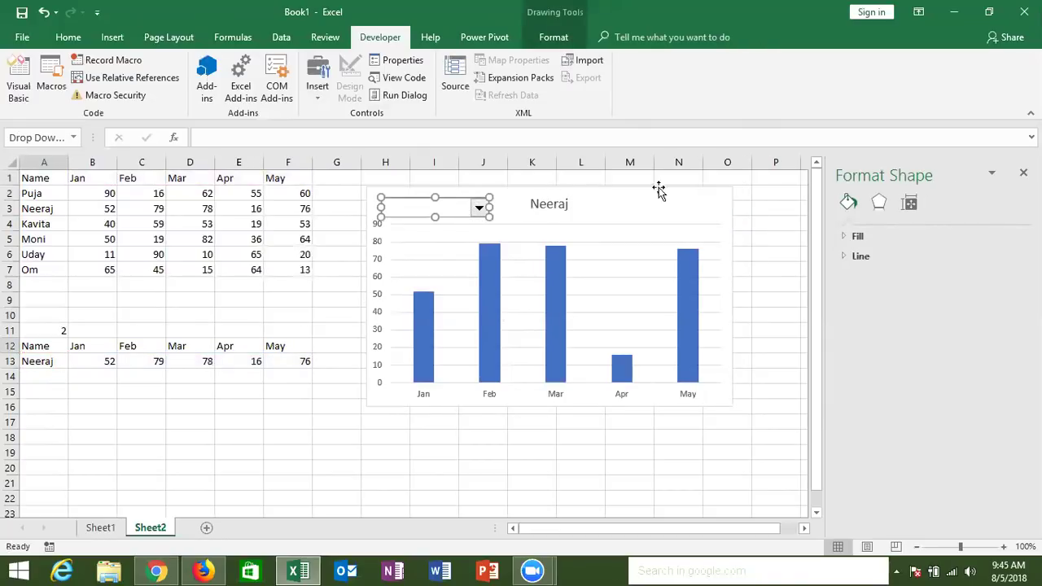
Format the drop-down with input range $A$2:$A$7, cell link $A$11 and 3-D shading.
left_click(755, 224)
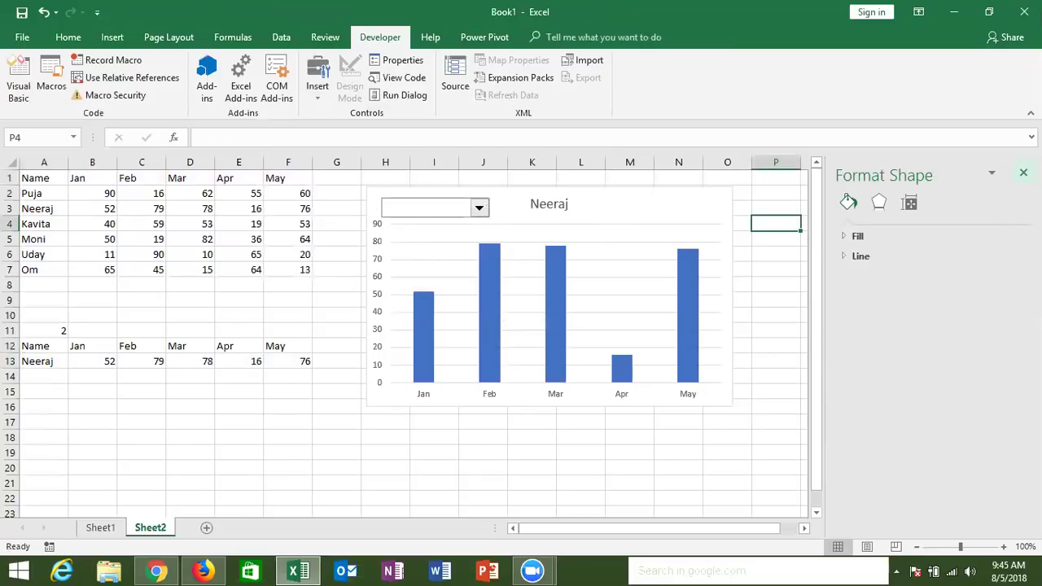
left_click(1023, 173)
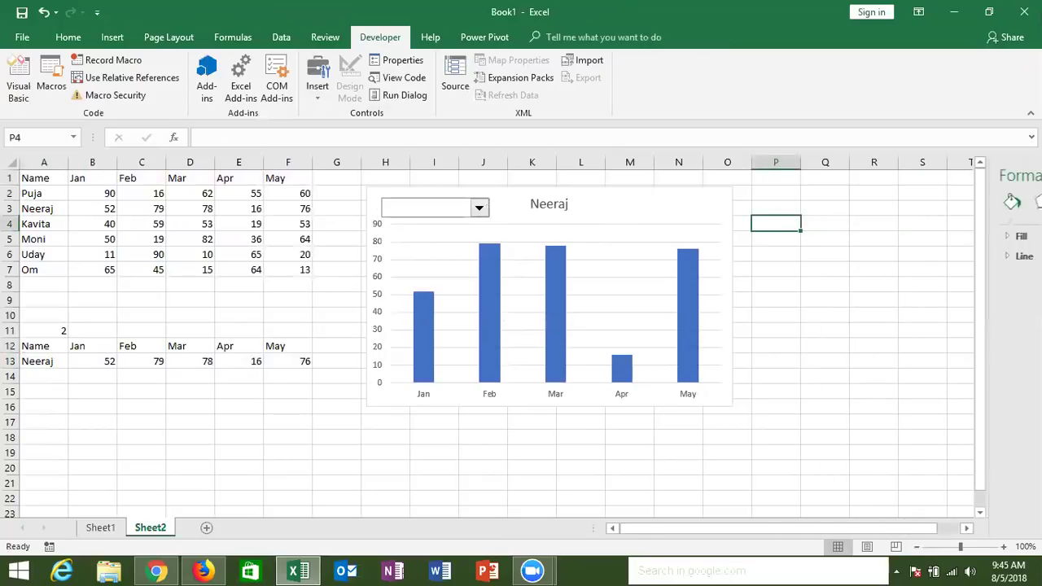
right_click(458, 212)
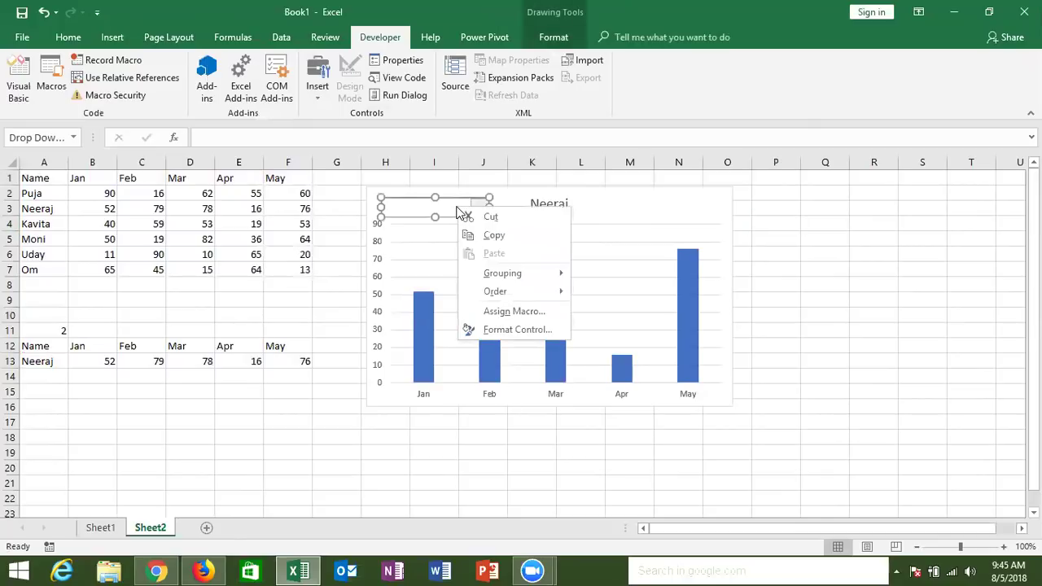
left_click(500, 330)
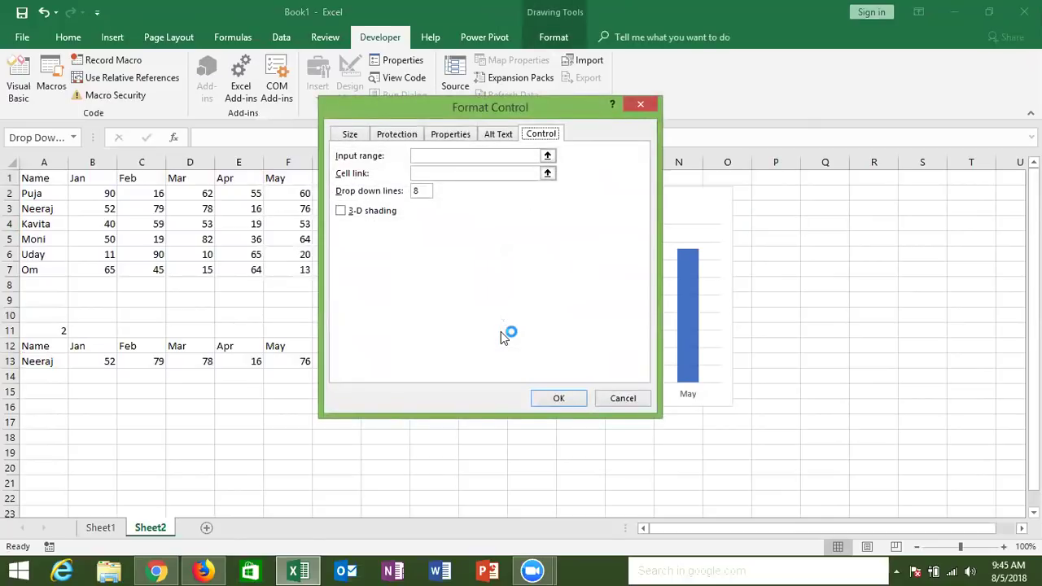
left_click(438, 159)
left_click(59, 193)
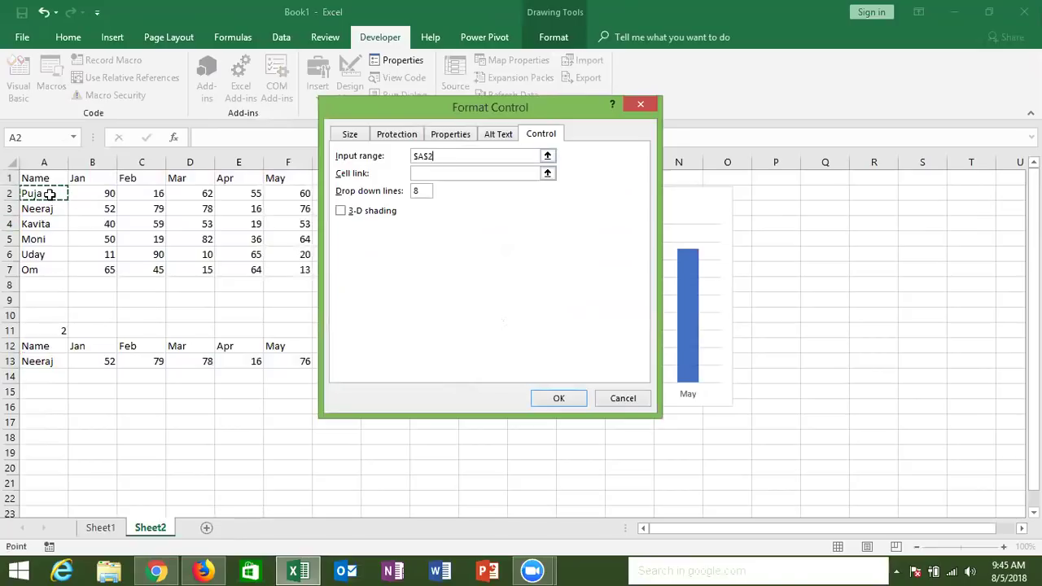
left_click_drag(50, 193, 45, 263)
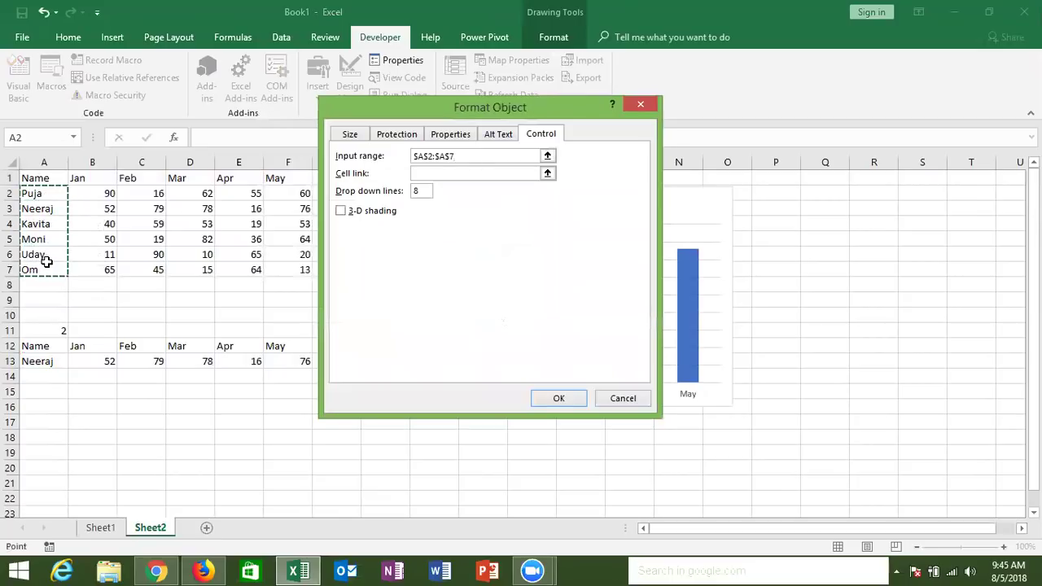
left_click(451, 156)
left_click(435, 173)
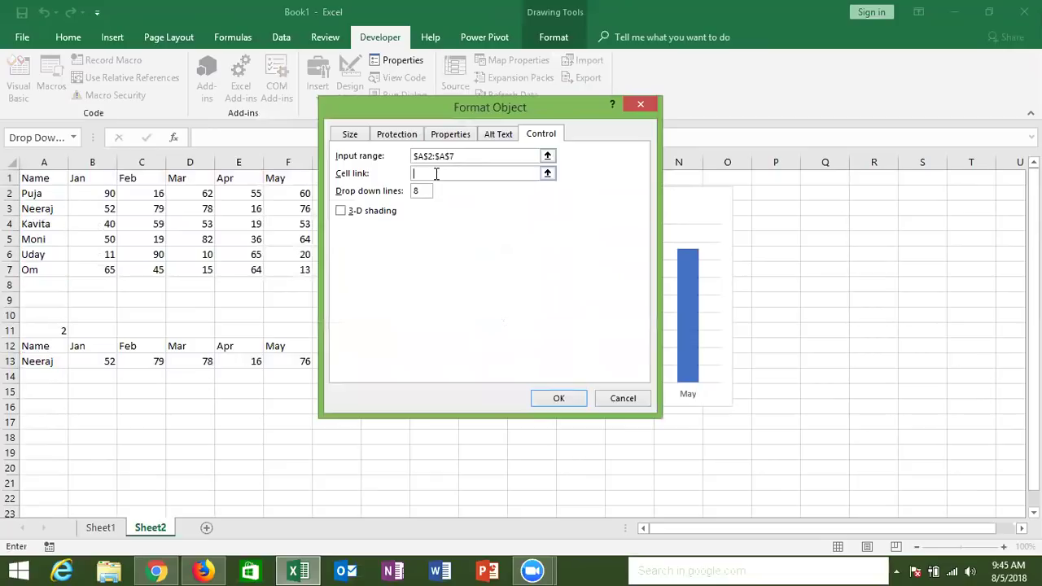
left_click(57, 330)
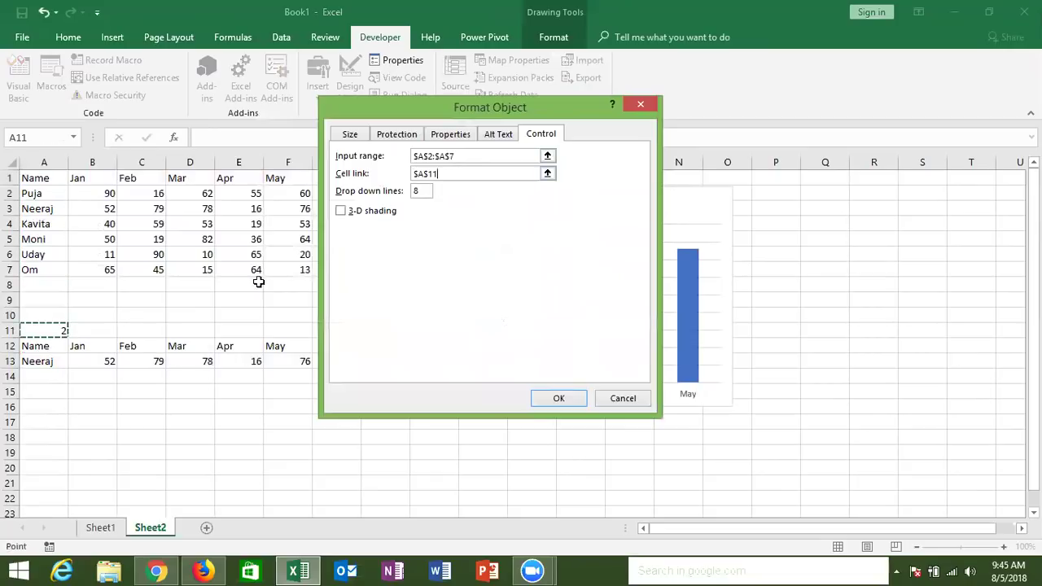
left_click(379, 213)
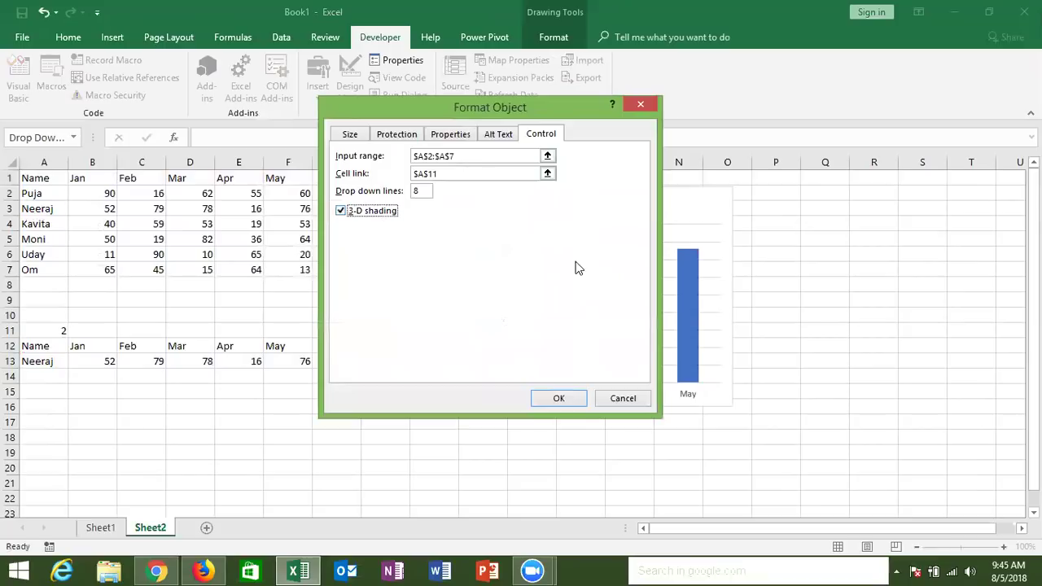
left_click(550, 399)
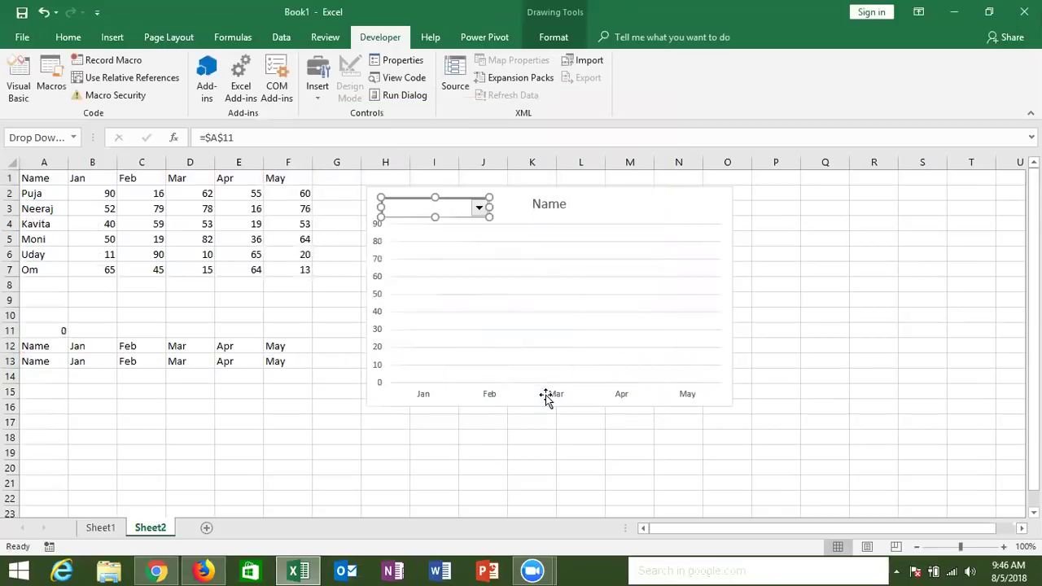
Pick Puja in the chart's drop-down, then check A11's index and A13's lookup formula.
left_click(526, 465)
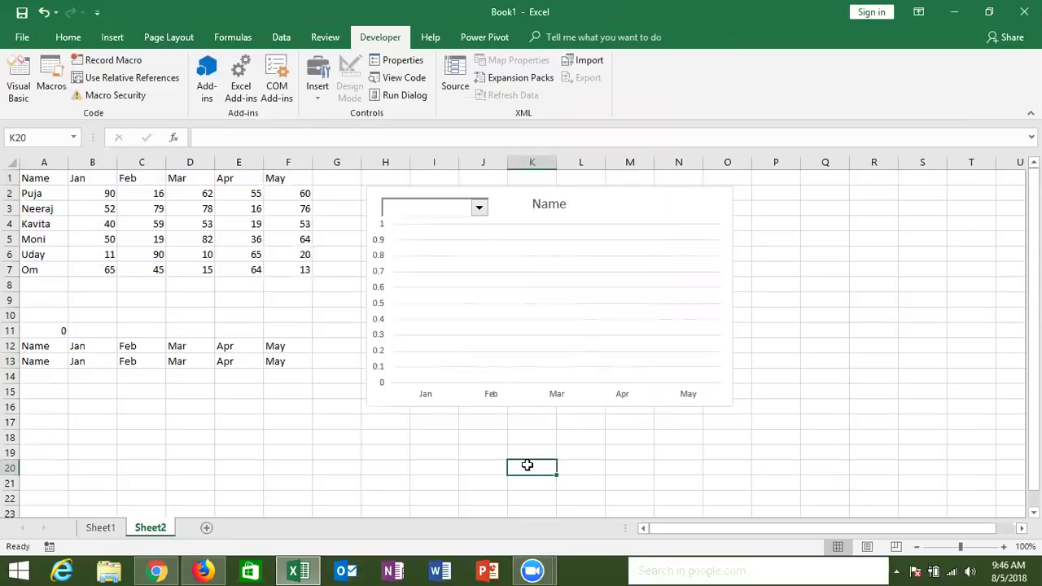
left_click(479, 209)
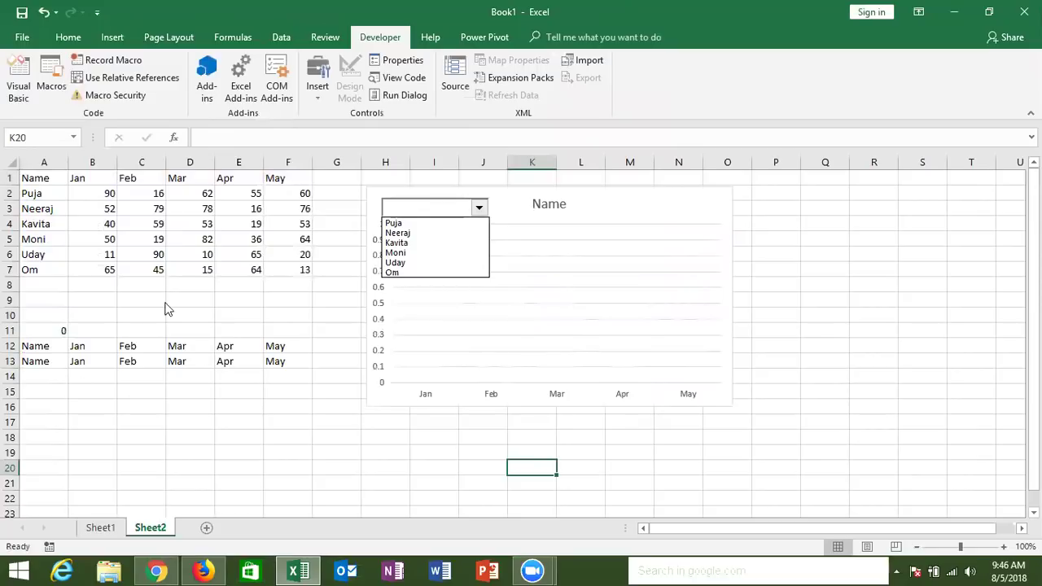
left_click(411, 224)
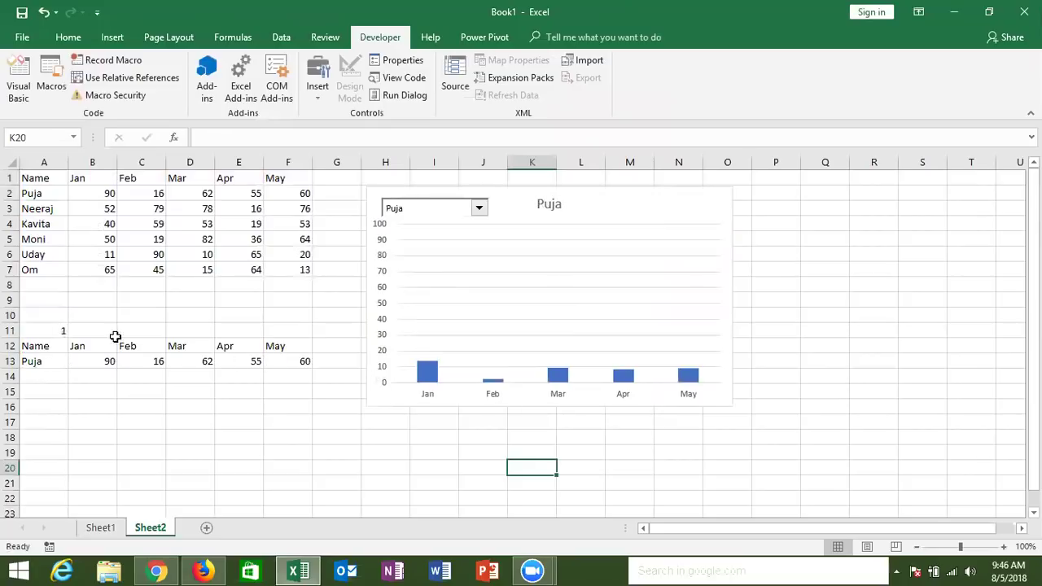
left_click(48, 327)
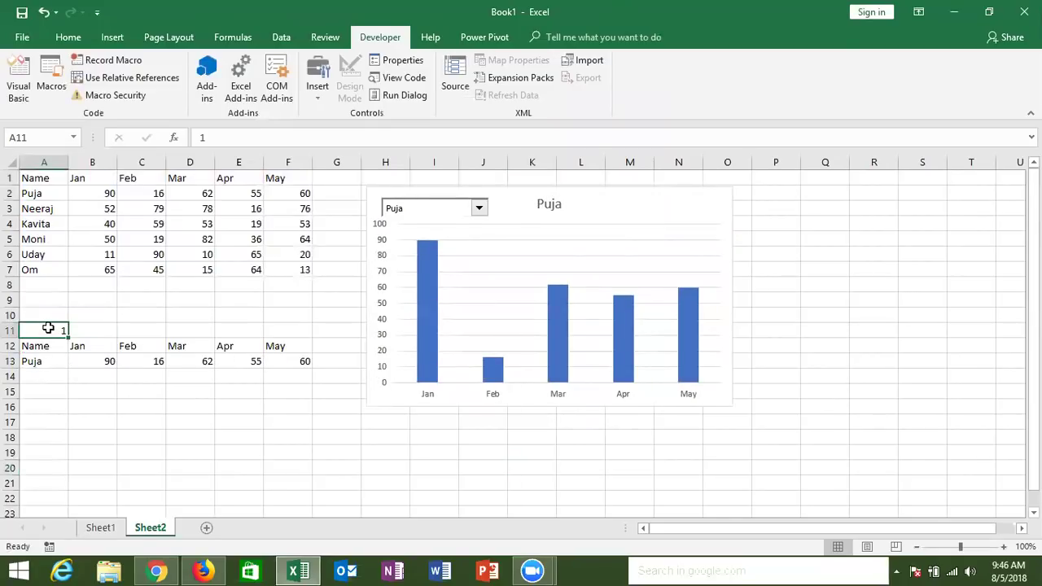
left_click(444, 215)
left_click(444, 224)
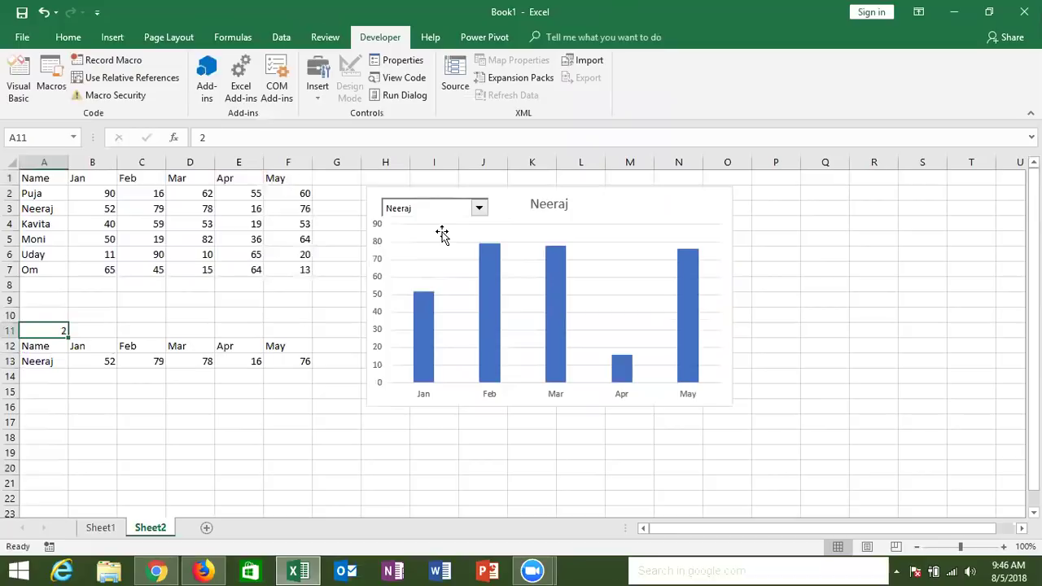
left_click(43, 359)
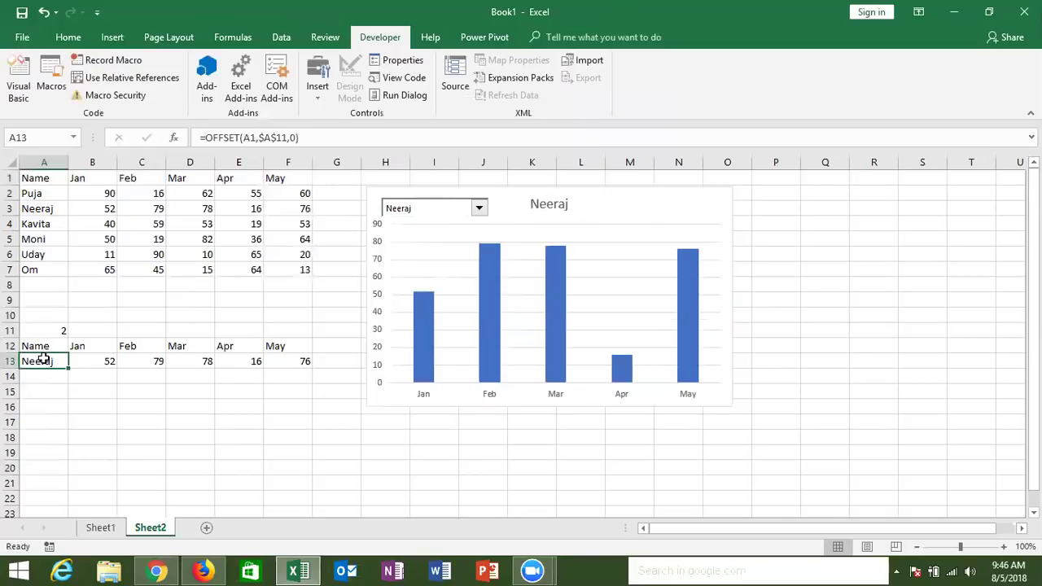
Choose Kavita in the drop-down so A11 becomes 3 and the chart shows her scores.
left_click(429, 210)
left_click(426, 242)
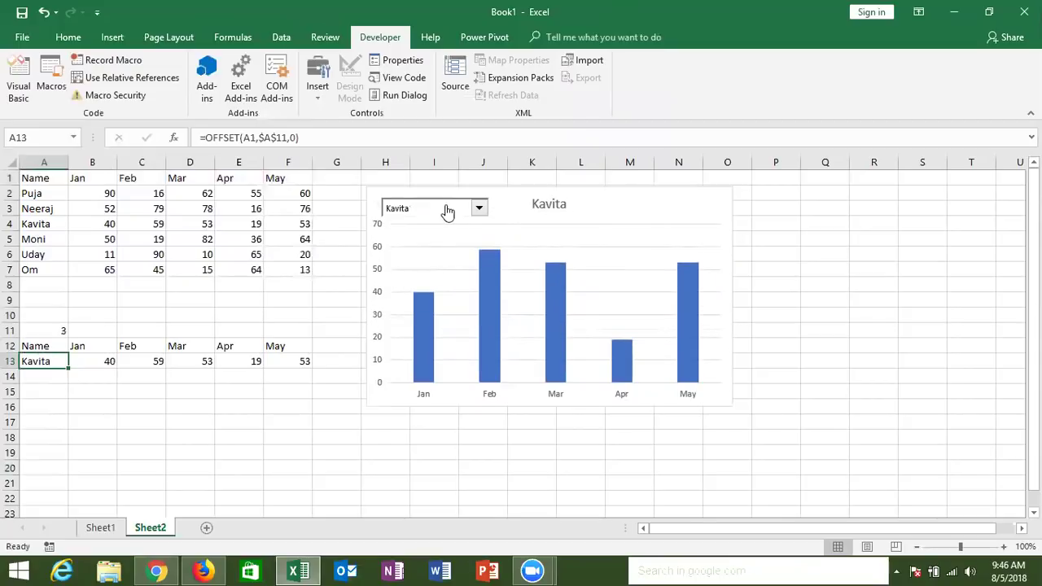
left_click(447, 209)
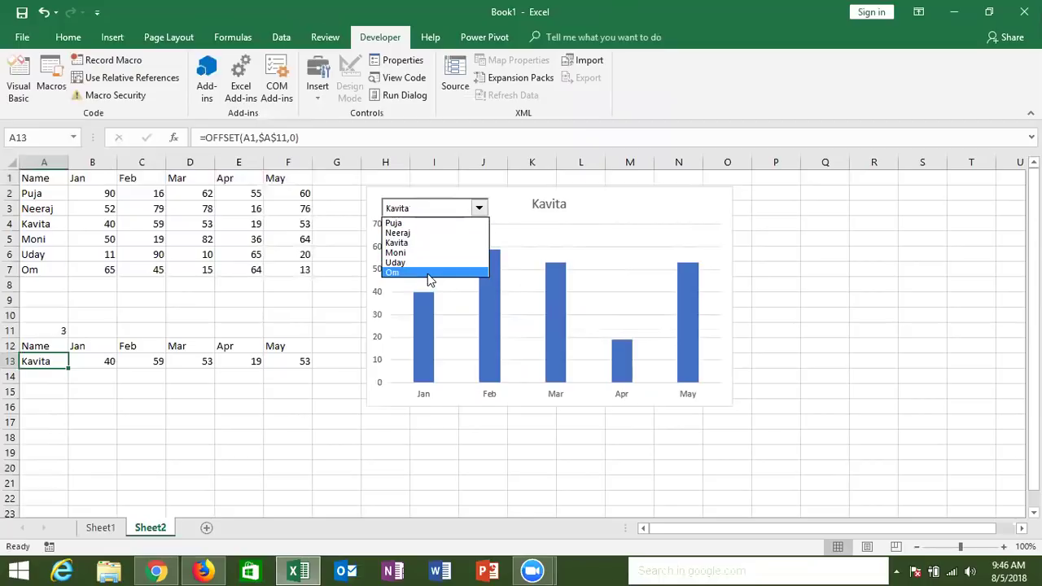
left_click(429, 280)
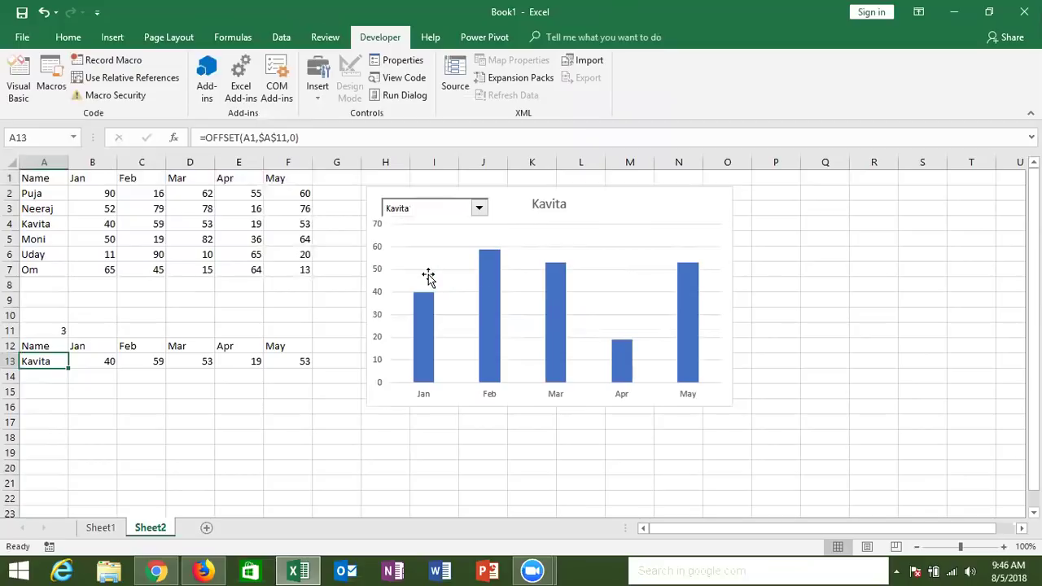
Rename Om in A7 to Puja and pick that last Puja entry from the chart's drop-down.
left_click(40, 269)
type("Puja")
key("Return")
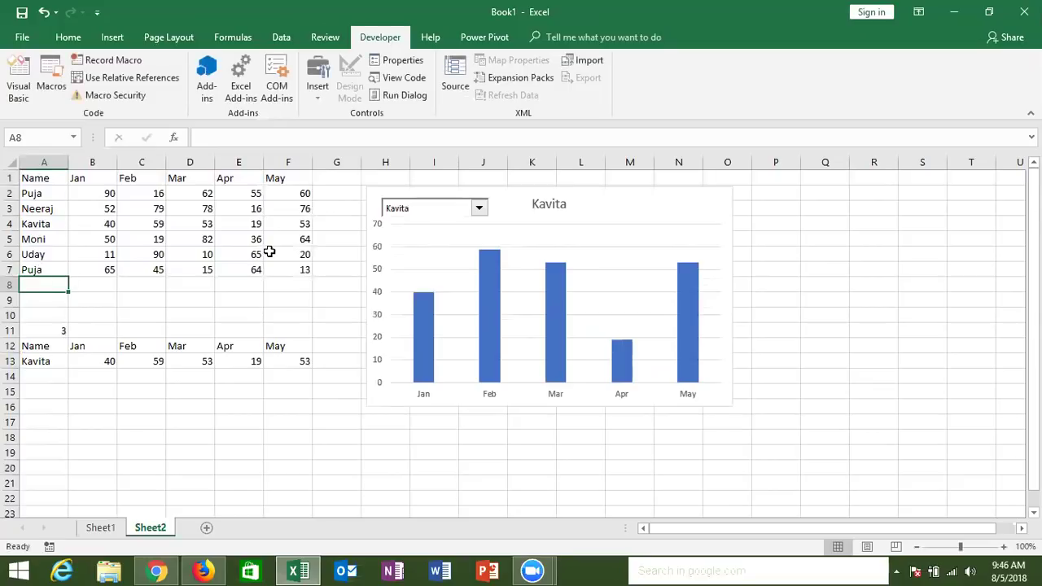
left_click(414, 212)
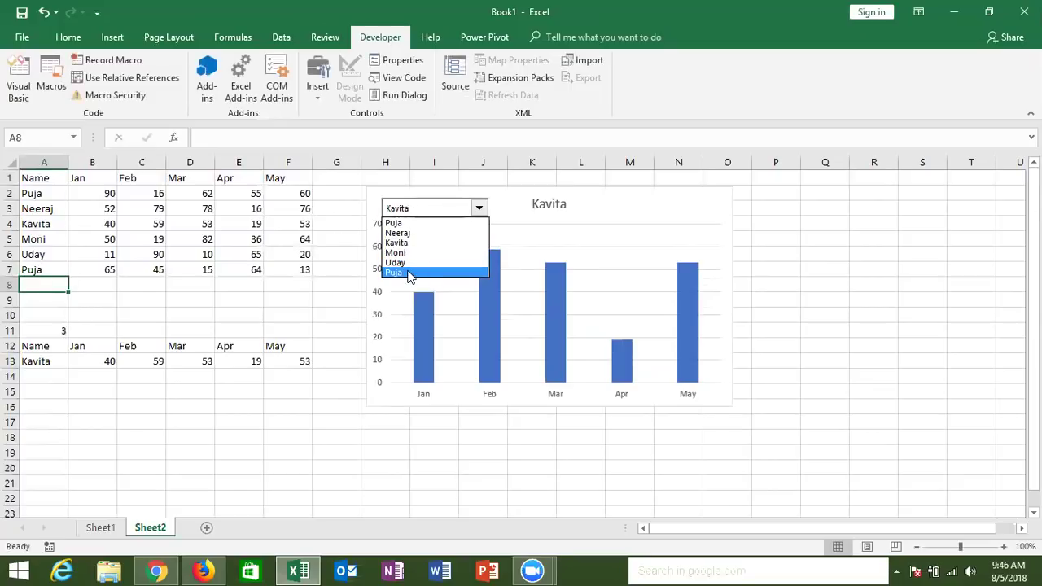
left_click(409, 274)
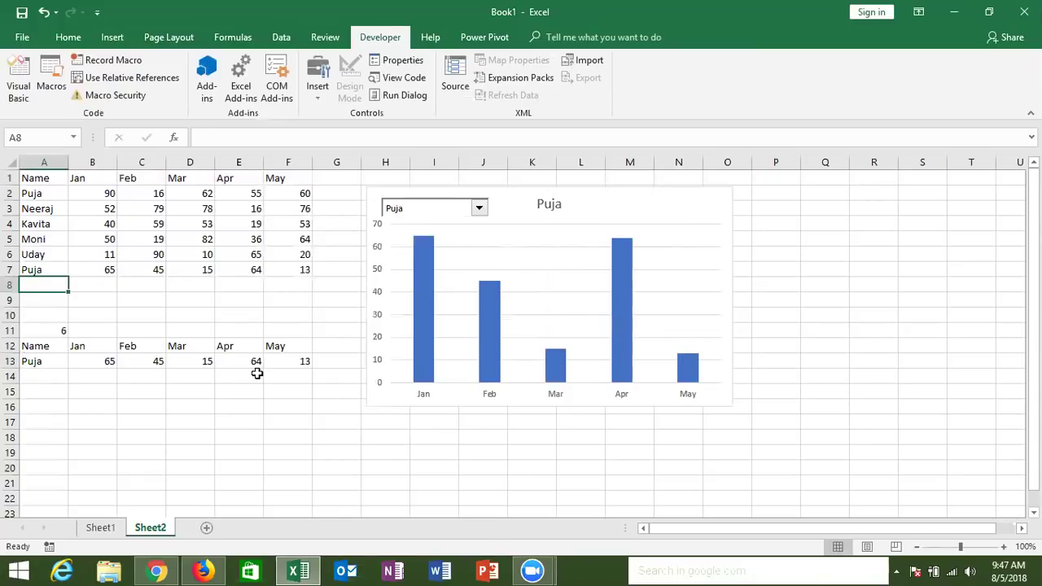
Inspect D3 and the drop-down's name list, leaving the second Puja entry charted with A11 at 6.
left_click(212, 207)
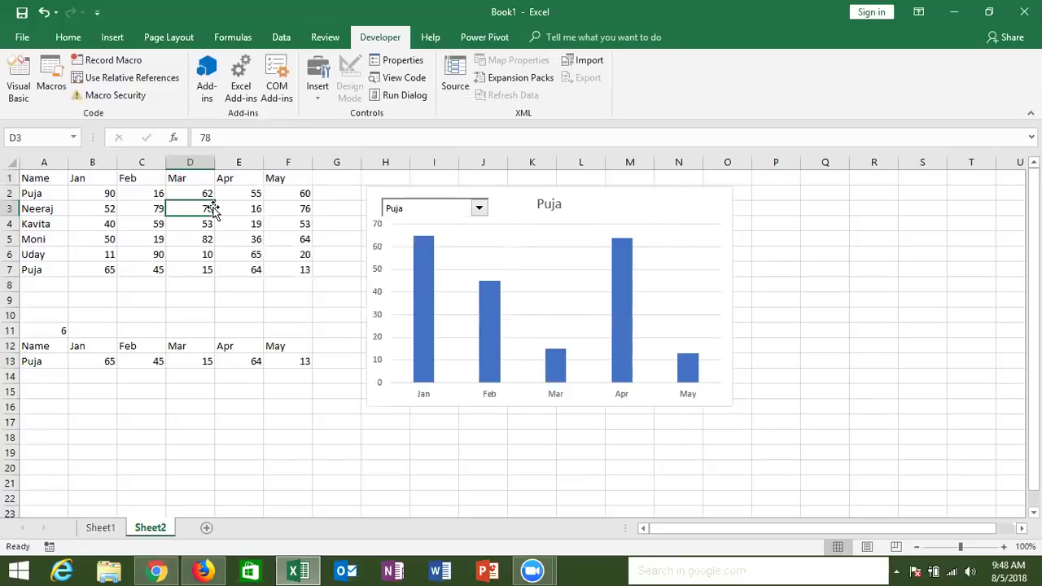
left_click(460, 210)
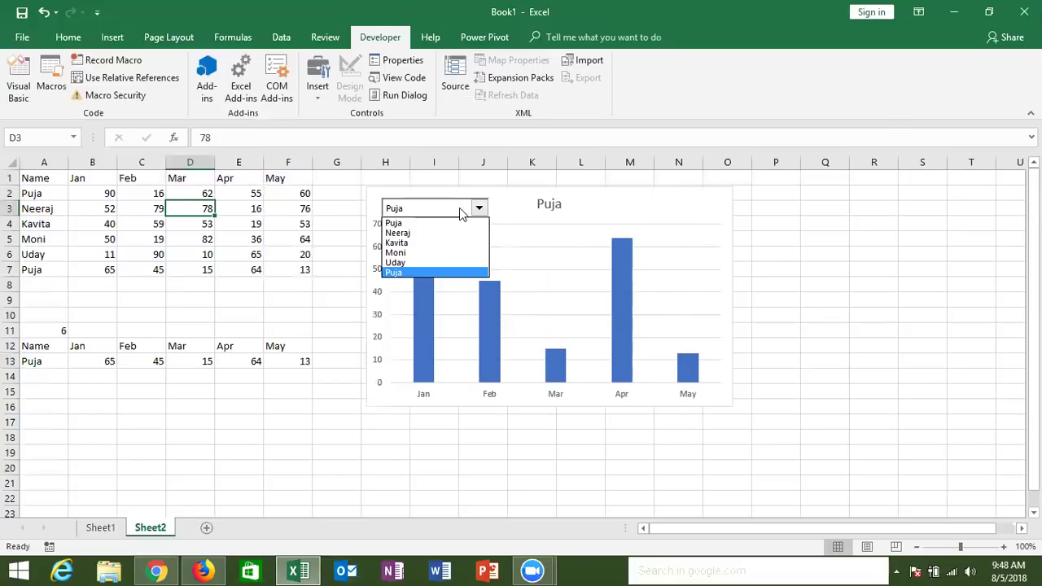
left_click(59, 334)
left_click(60, 334)
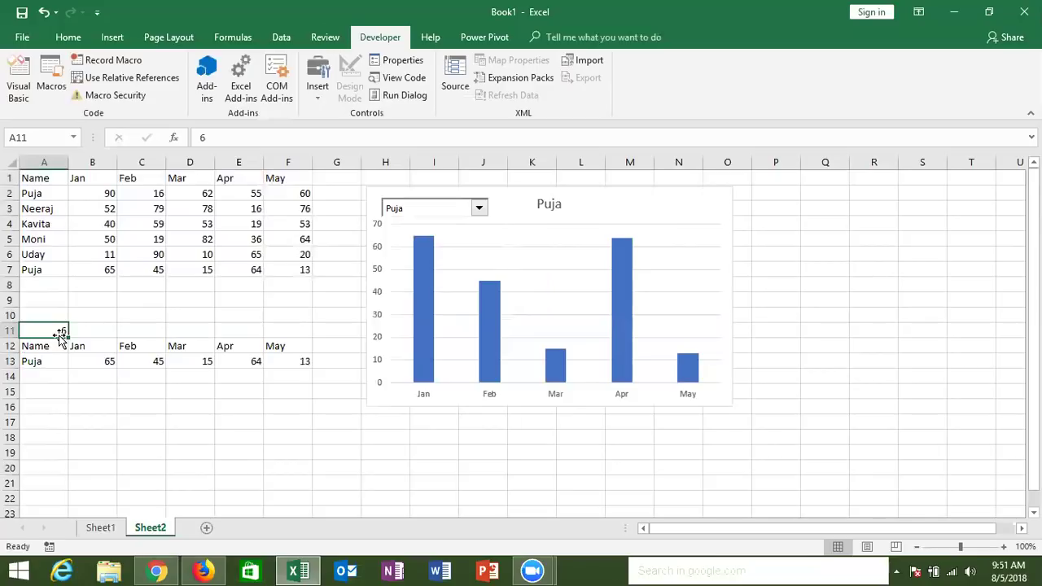
Pick Neeraj from the chart's drop-down so A11 becomes 2 and the chart shows 52, 79, 78, 16, 76.
left_click(461, 213)
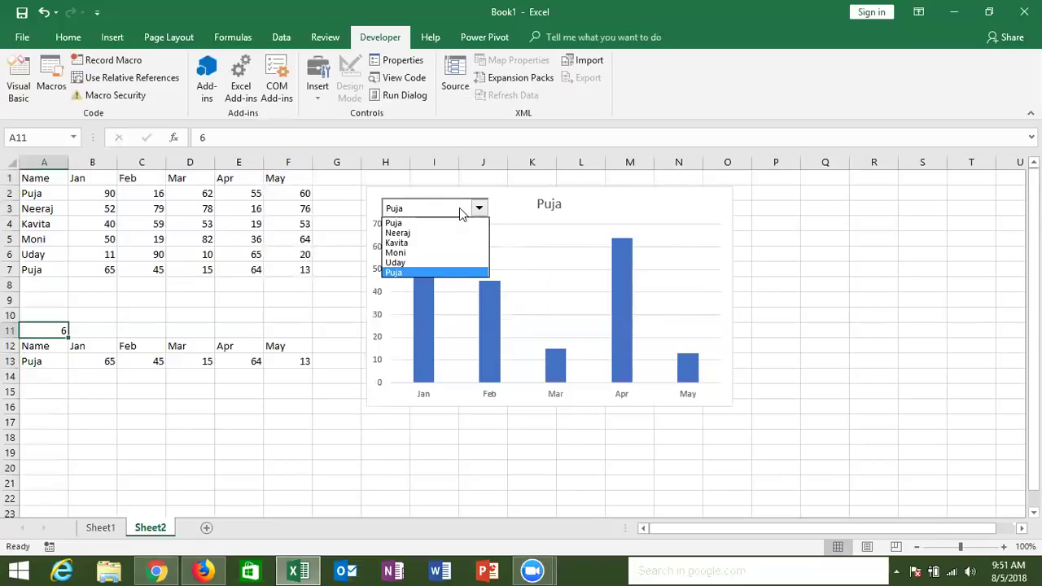
left_click(458, 234)
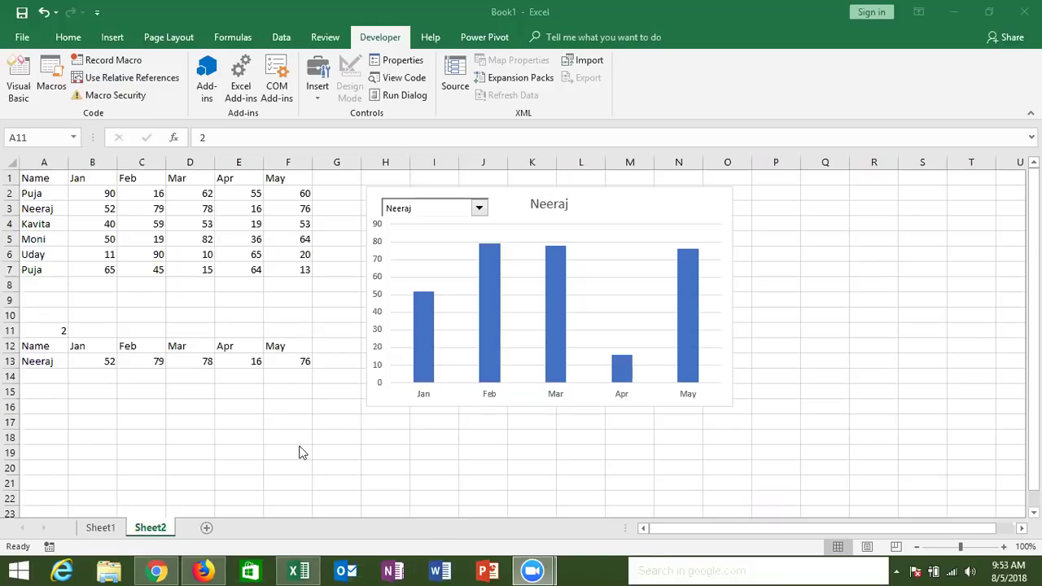
left_click(193, 360)
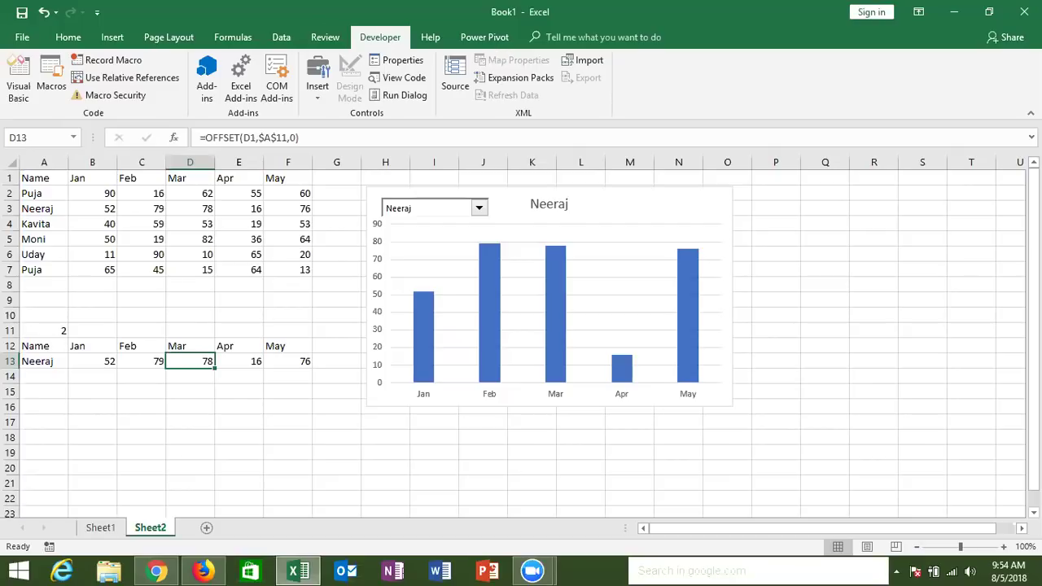
Open the Windows Networks panel from the taskbar network icon.
left_click(929, 570)
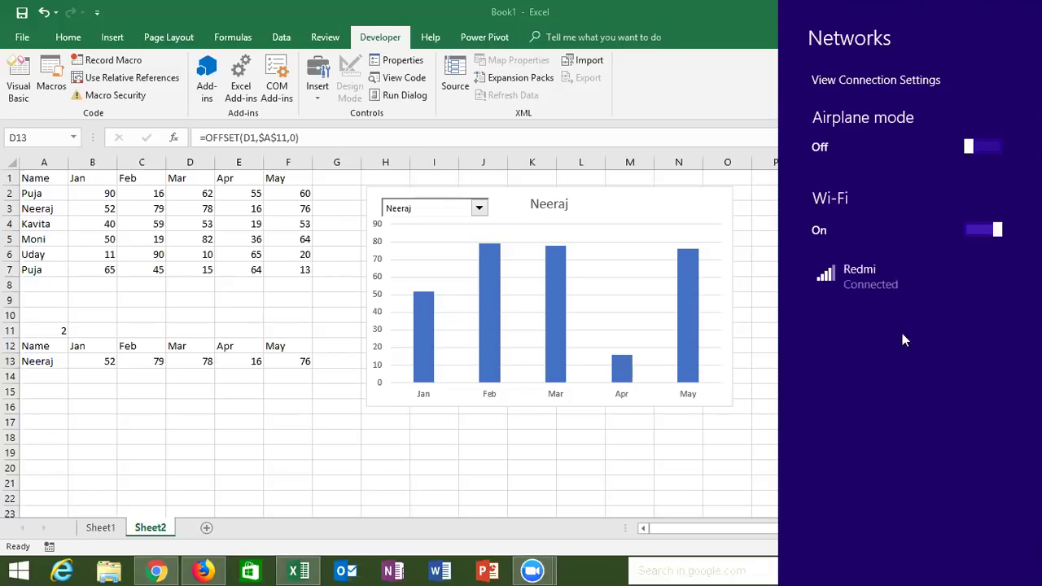
Dismiss the Networks panel and select the chart to view its Sheet2!$B$13:$F$13 series.
left_click(551, 473)
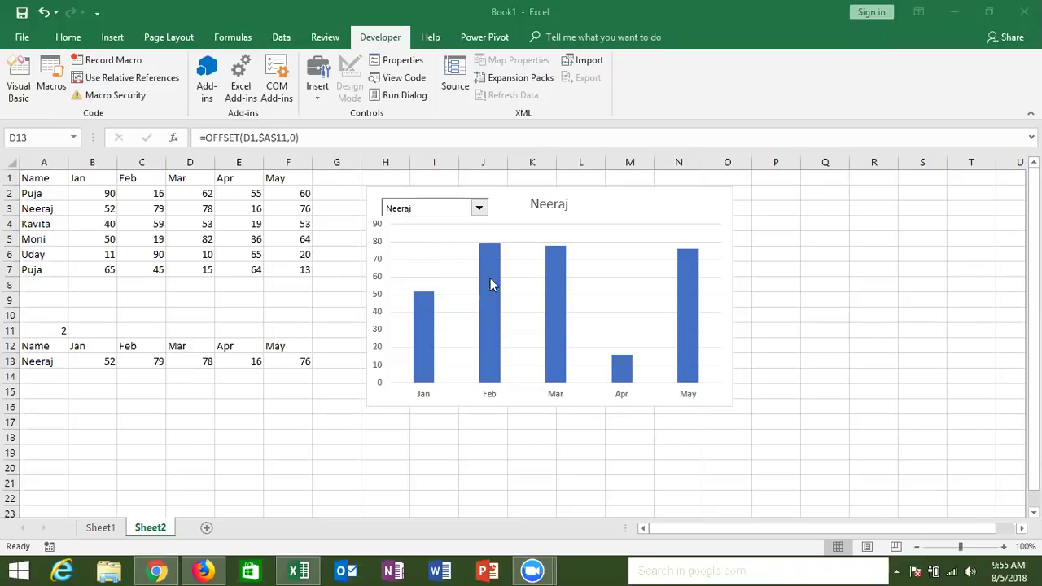
left_click(427, 338)
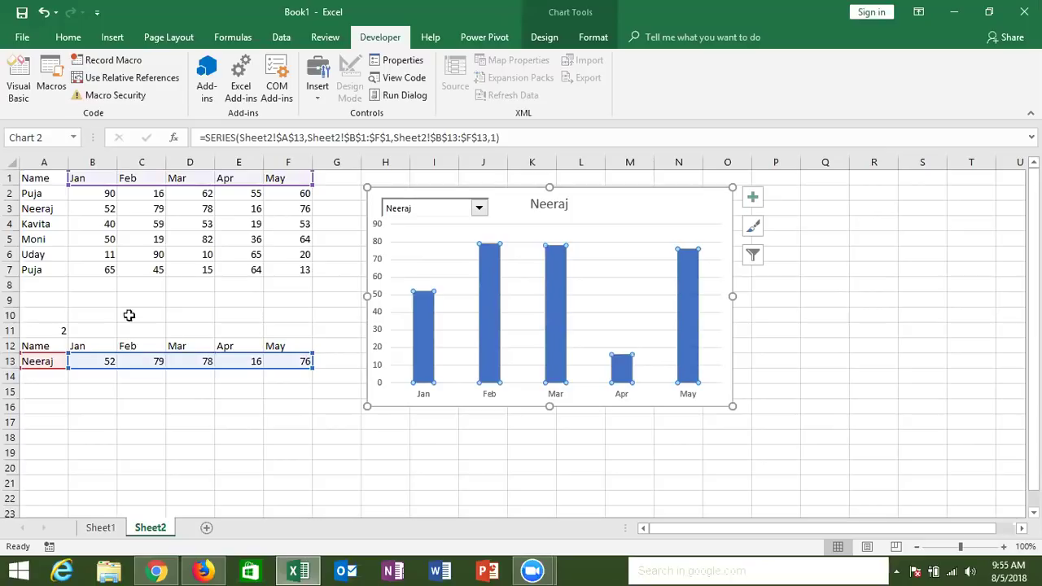
Draw a check box form control at the top right of the chart.
left_click(118, 238)
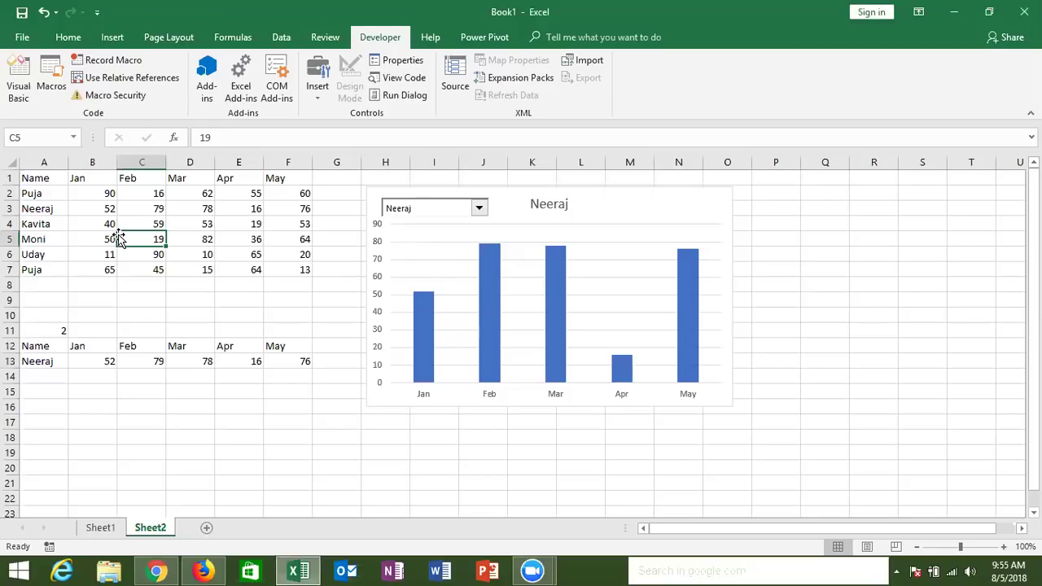
left_click(326, 98)
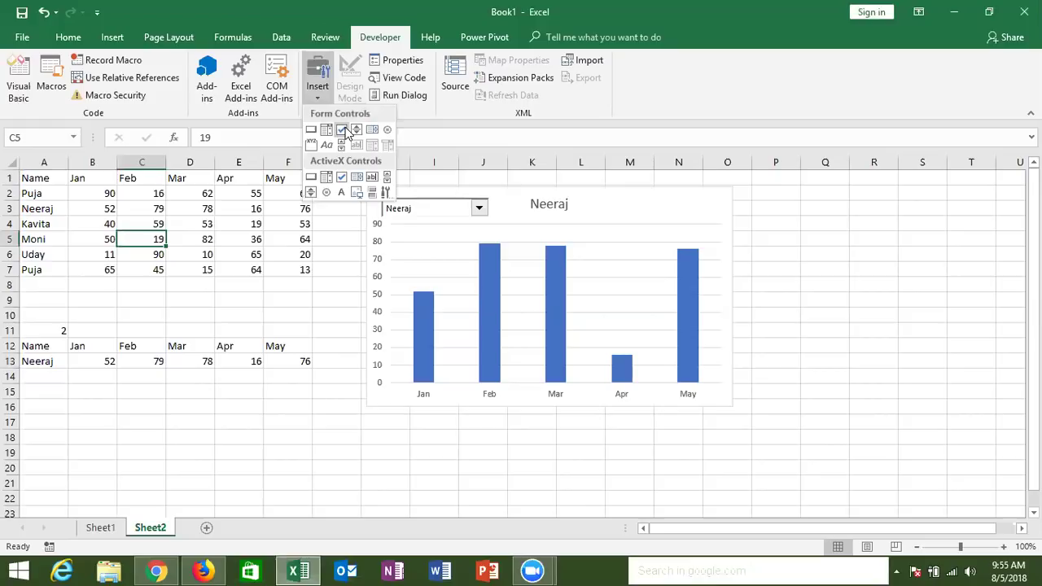
left_click(342, 130)
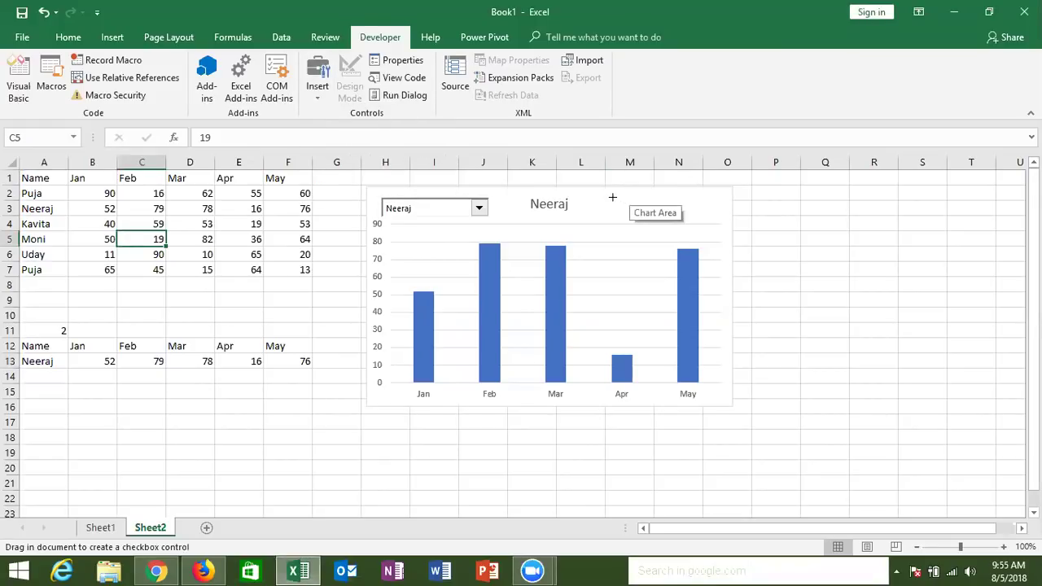
mouse_move(612, 197)
left_mouse_down()
mouse_move(713, 205)
mouse_move(713, 214)
left_mouse_up()
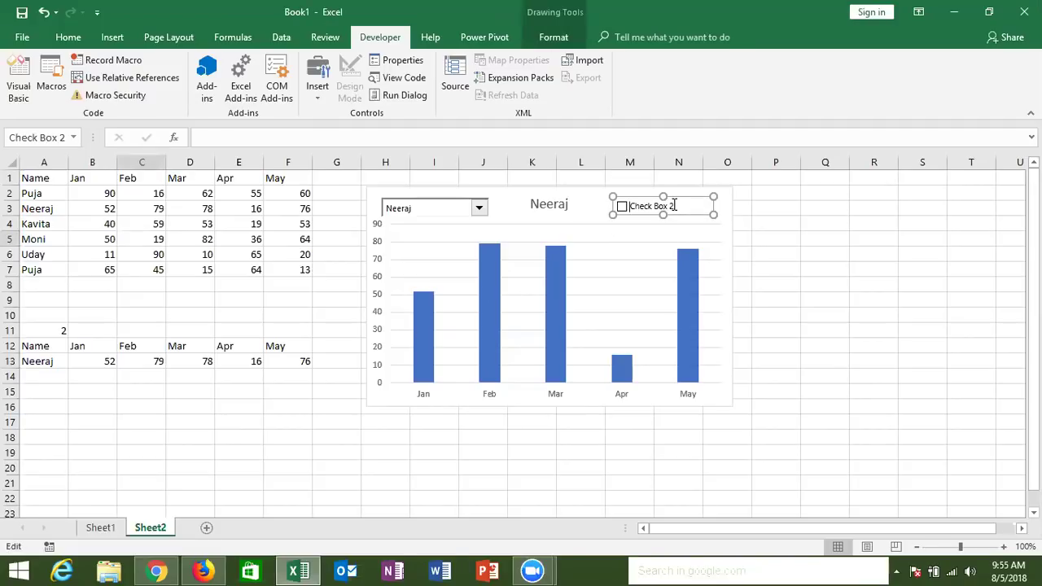
Relabel the check box 'Target' and narrow it to fit the label.
key("BackSpace")
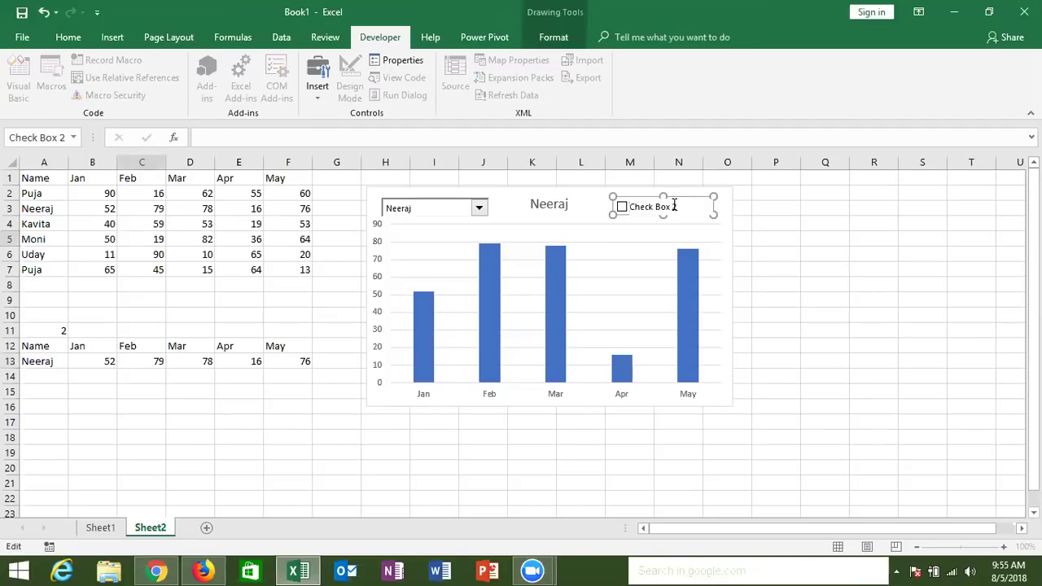
key("BackSpace")
key("BackSpace")
key("BackSpace")
key("BackSpace")
key("BackSpace")
key("BackSpace")
type("Target")
left_click(713, 213)
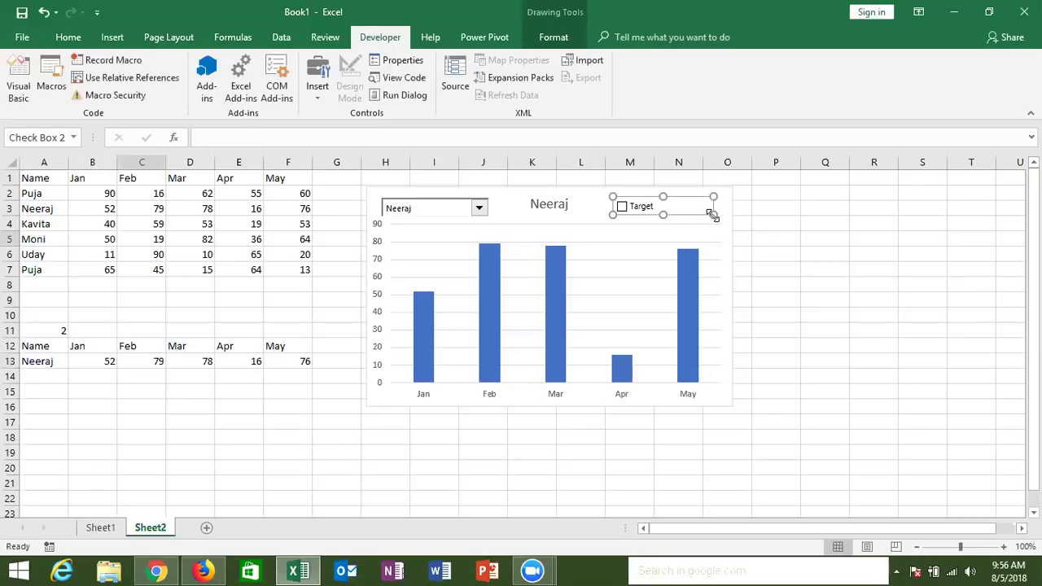
left_click_drag(712, 213, 670, 210)
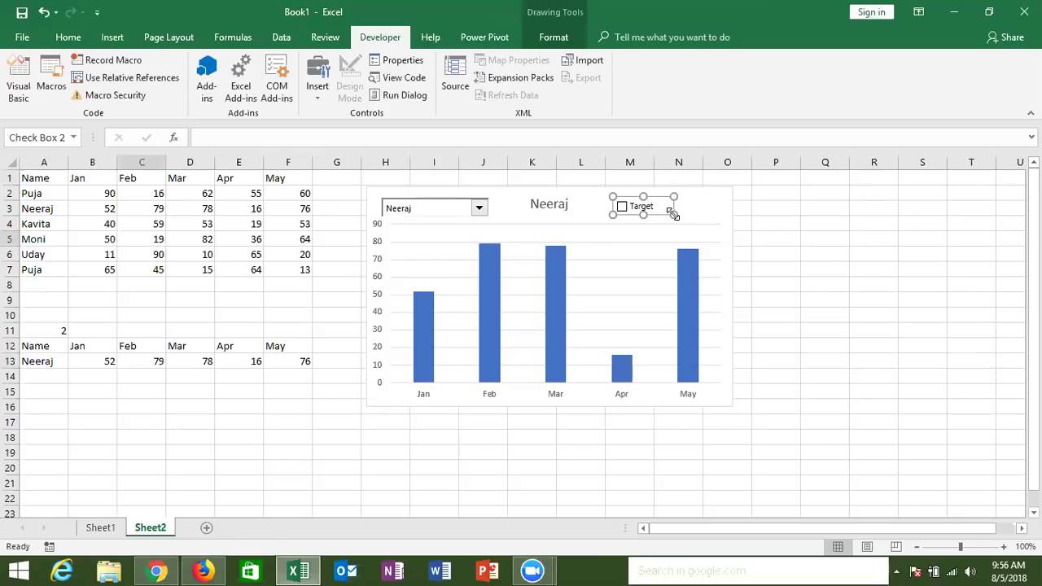
left_click(781, 220)
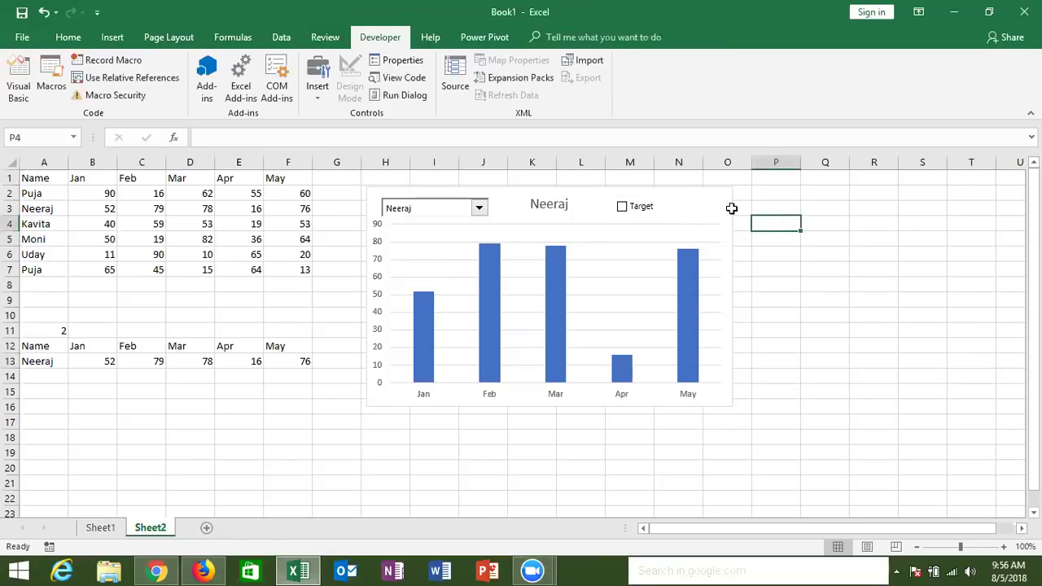
Link the Target check box to cell $B$11 and turn on 3-D shading.
right_click(640, 206)
left_click(675, 342)
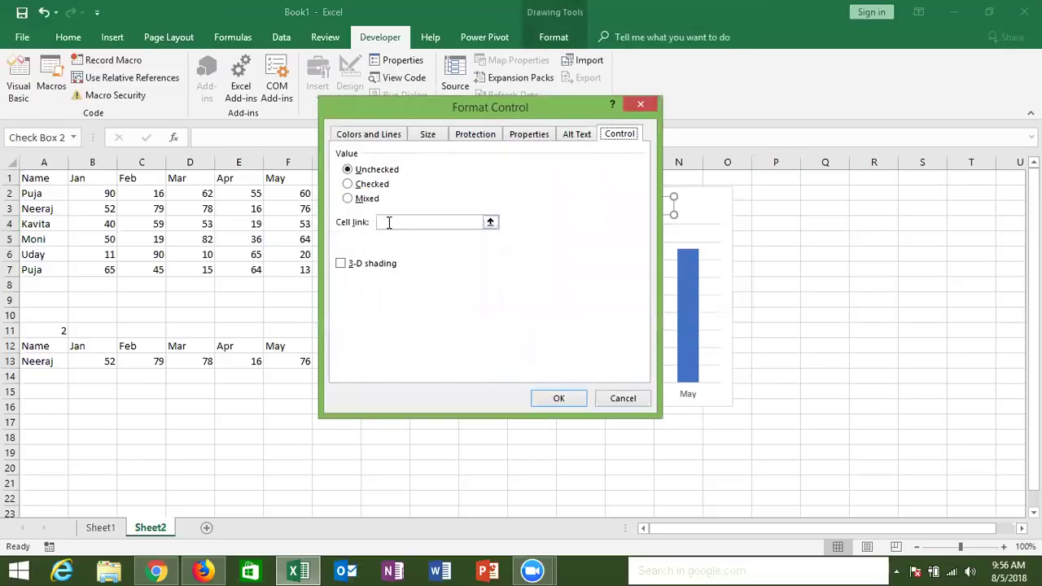
left_click(112, 330)
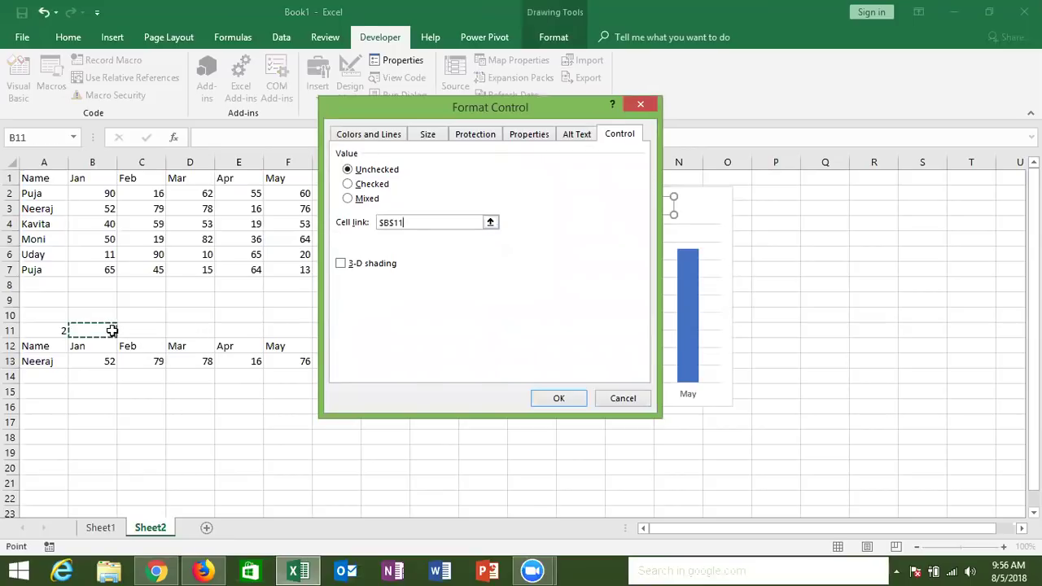
left_click(380, 263)
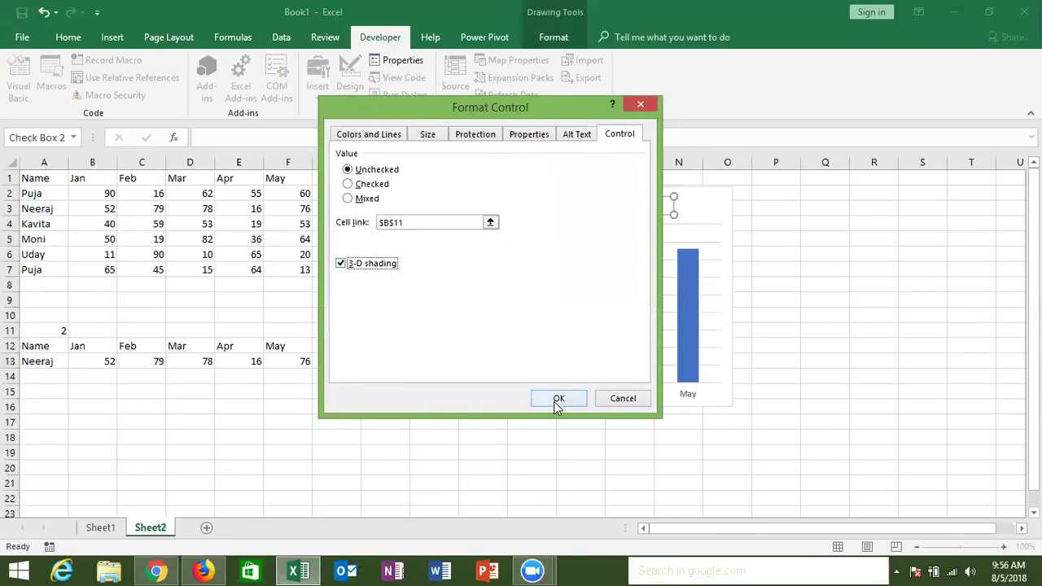
left_click(556, 398)
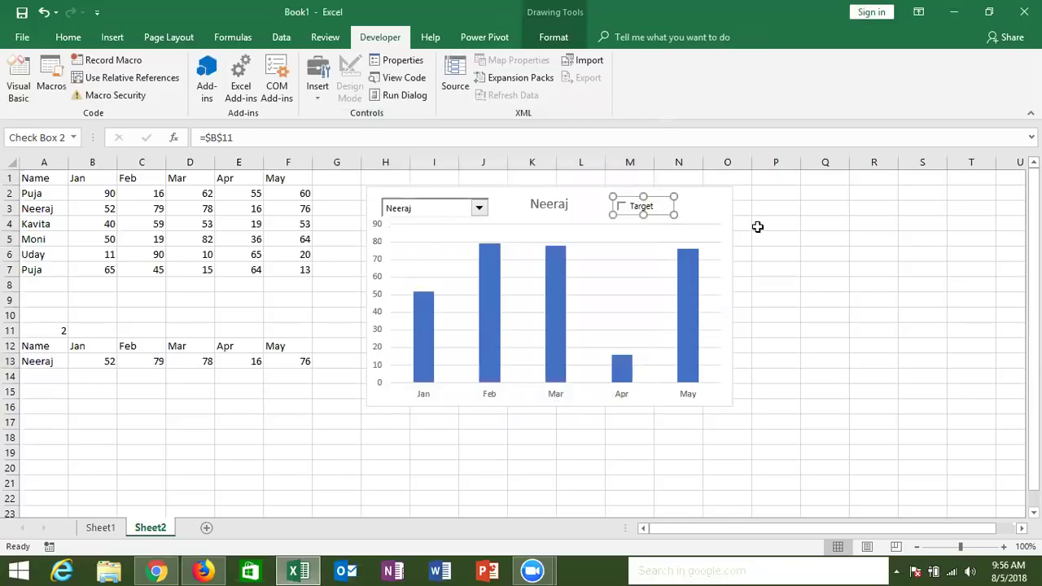
Toggle the Target check box to test B11, leaving it unchecked so B11 shows FALSE.
left_click(757, 227)
left_click(619, 210)
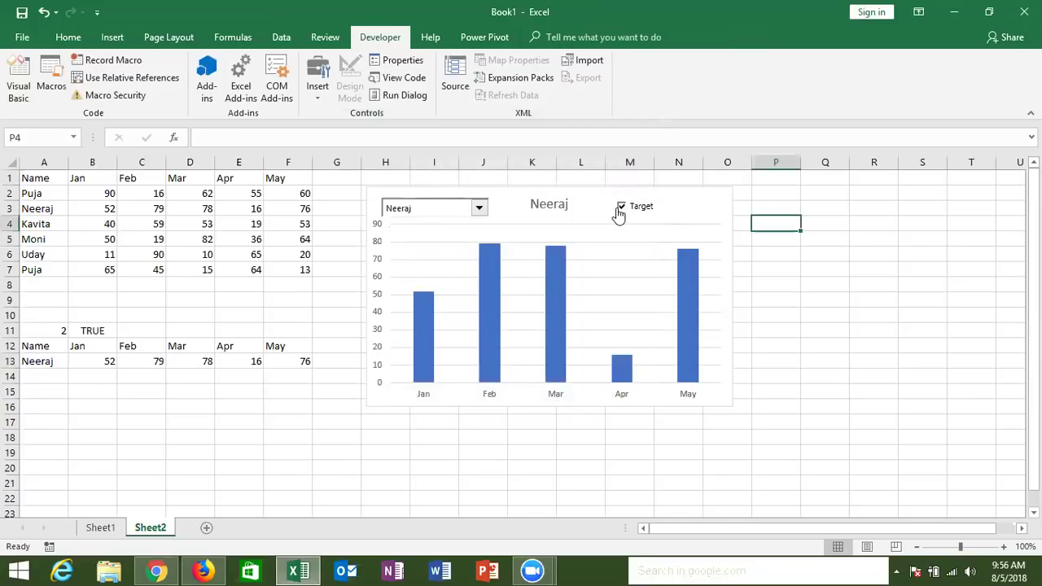
left_click(619, 210)
left_click(620, 210)
left_click(620, 210)
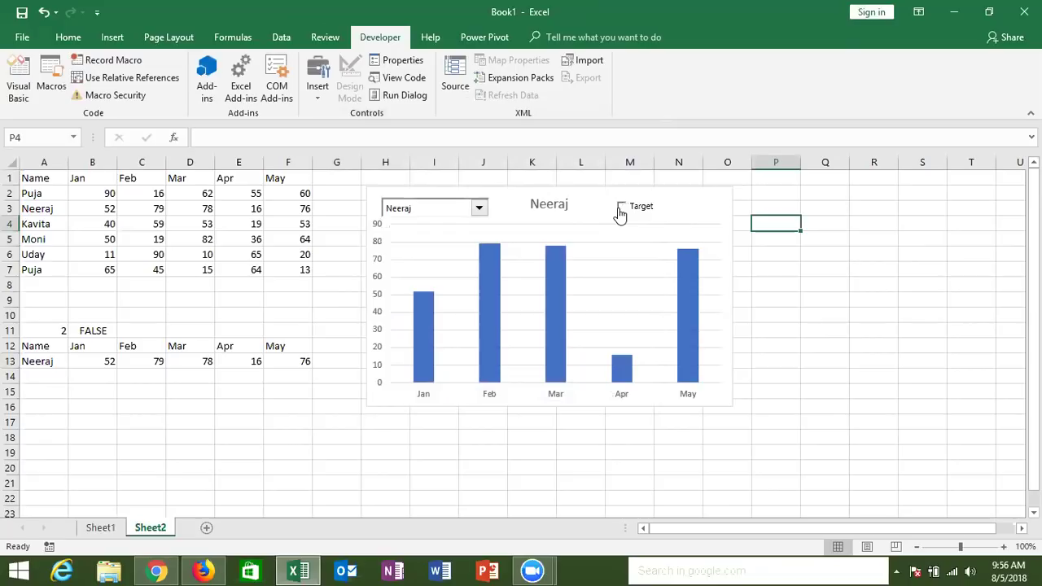
left_click(37, 374)
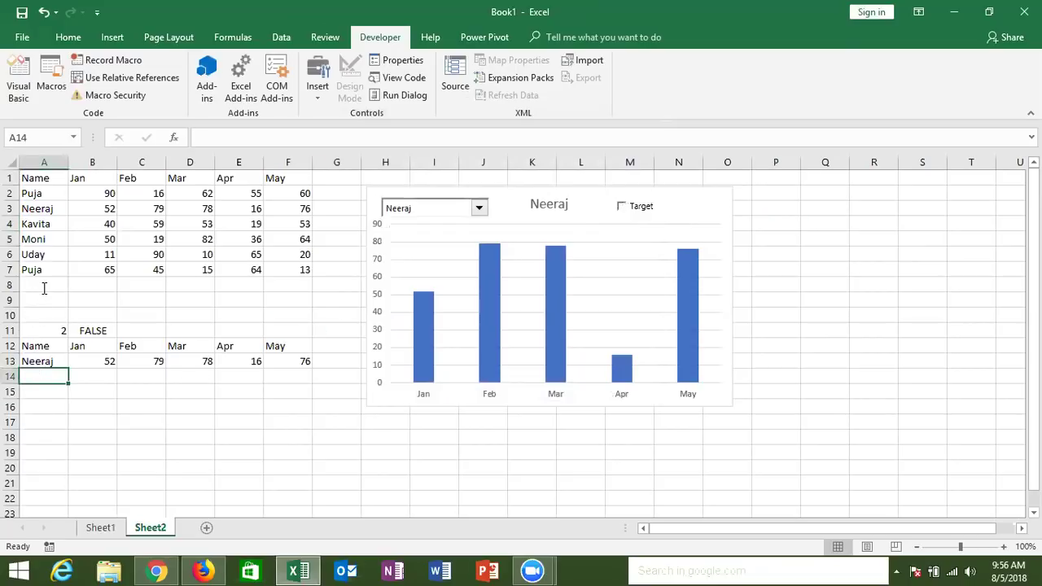
Enter Target, 65, 85, 32, 85, 36 across A8:F8.
left_click(44, 289)
type("T")
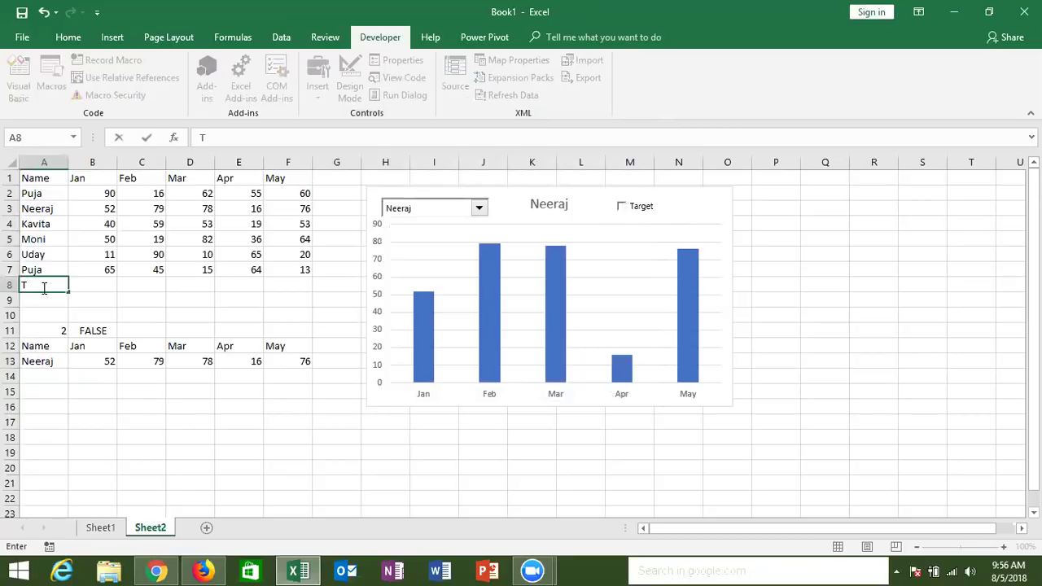
type("arget")
key("Tab")
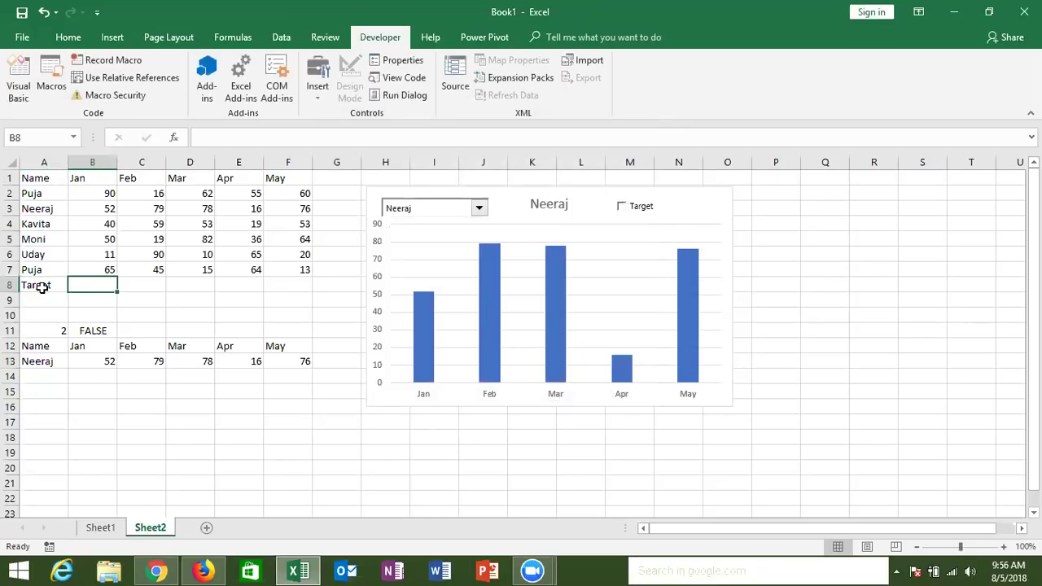
type("65")
key("Tab")
type("85")
key("Tab")
type("32")
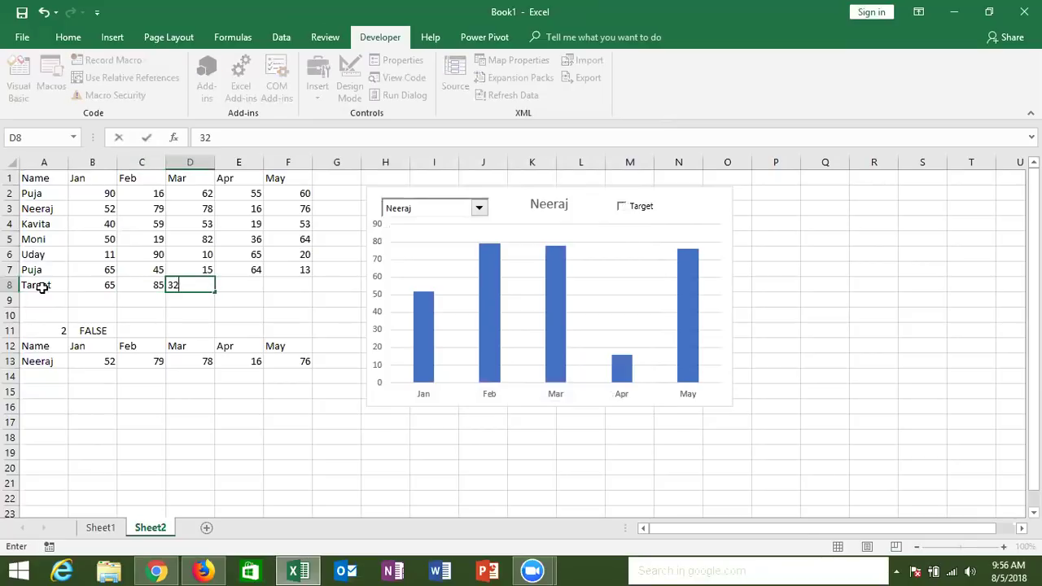
key("Tab")
type("85")
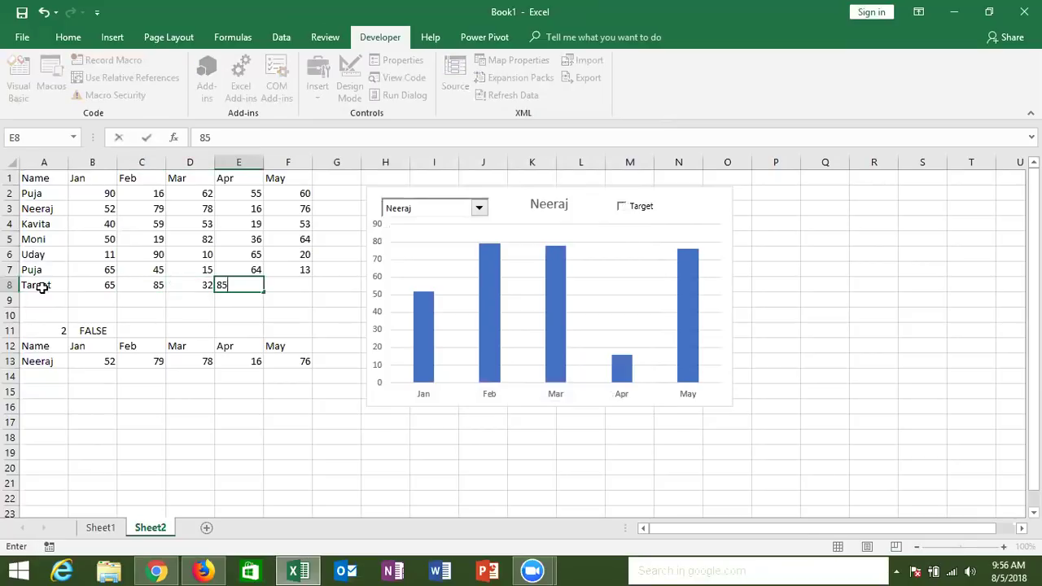
key("Tab")
type("36")
key("Return")
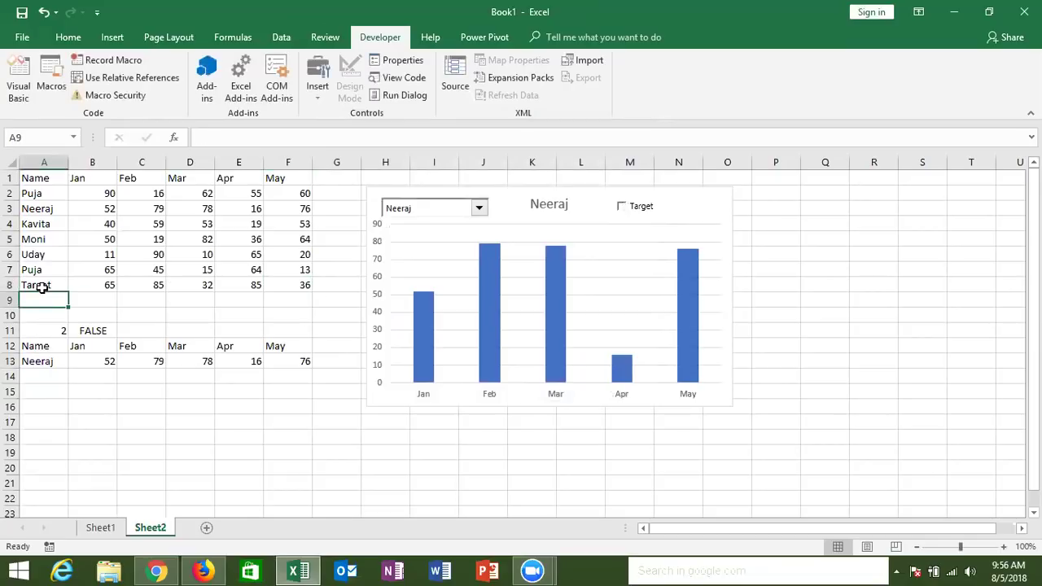
Enter the formula =IF(B11,A8,"") in cell A14.
left_click(37, 379)
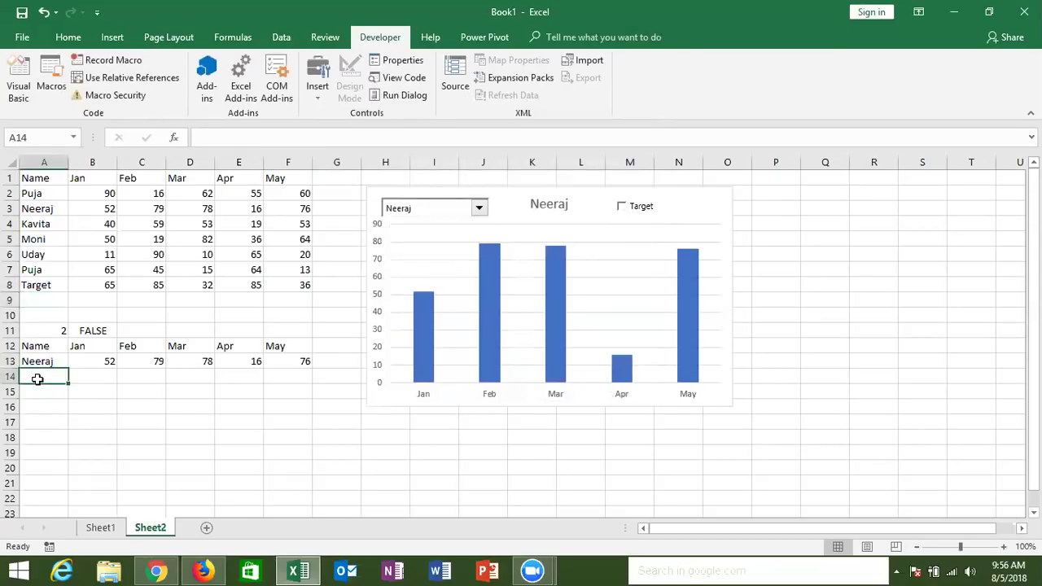
type("=IF")
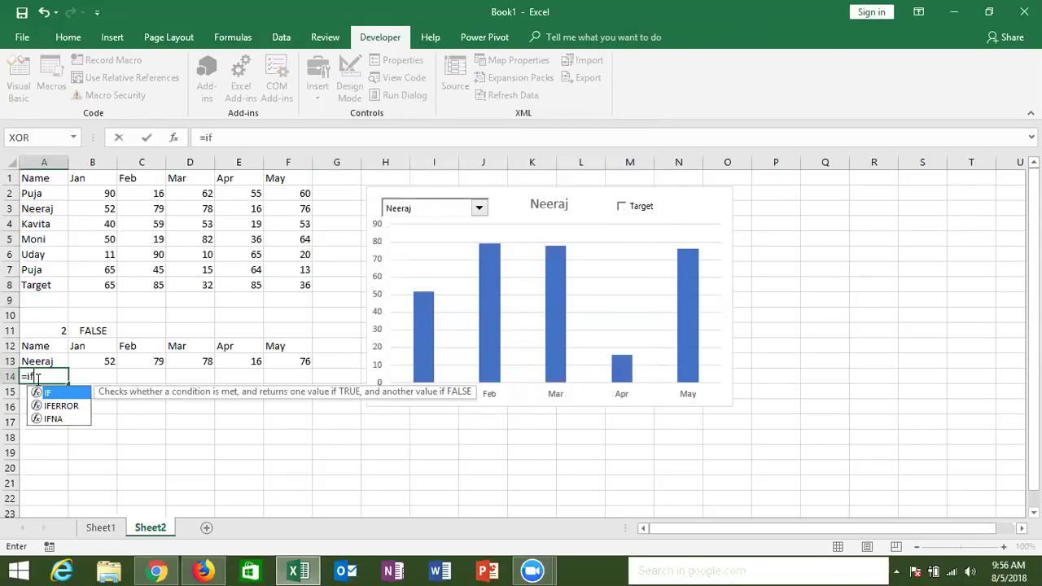
type("(")
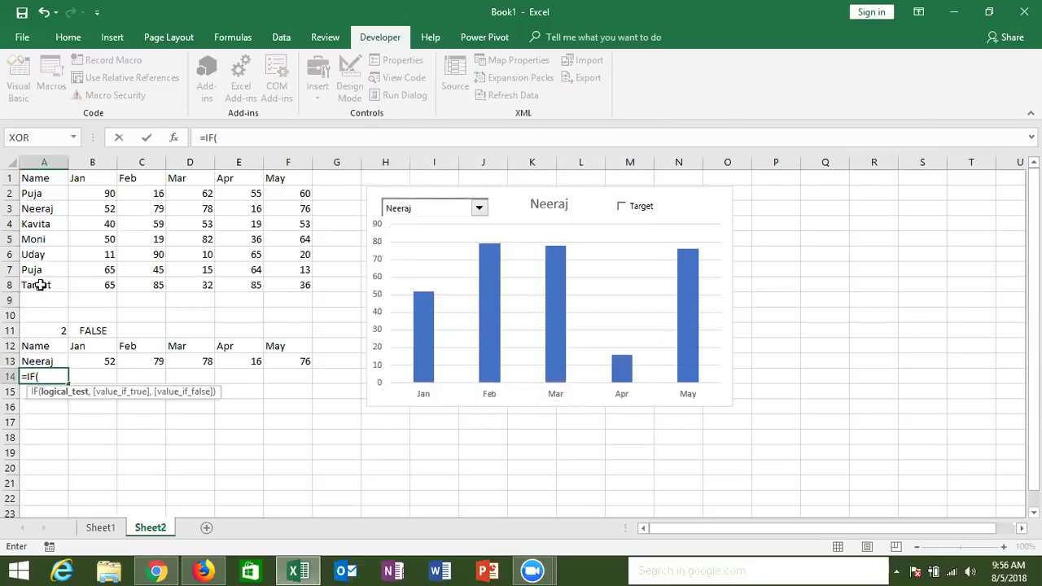
left_click(96, 330)
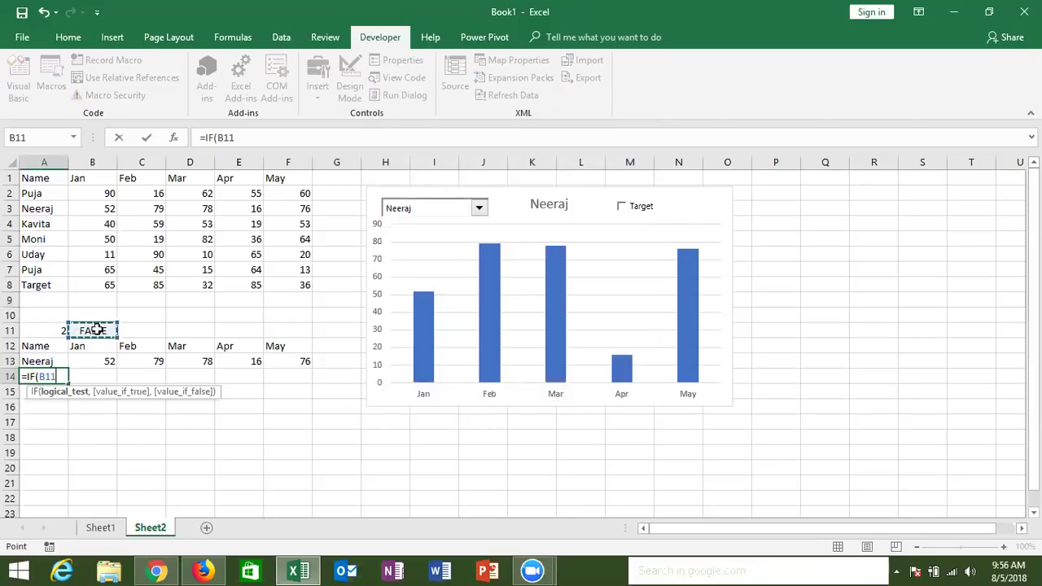
type(",")
left_click(27, 284)
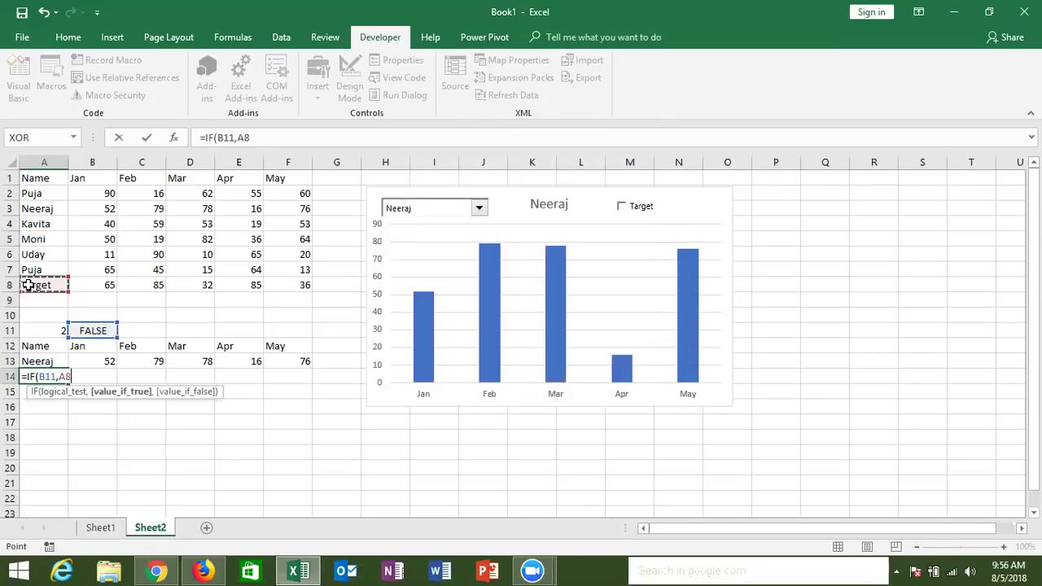
type(",\"\"")
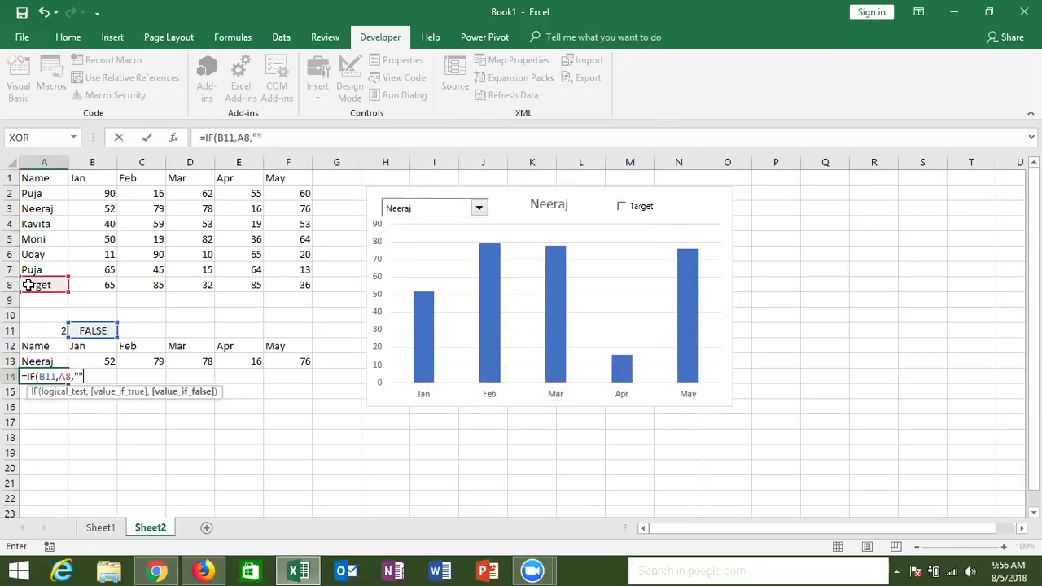
type(")")
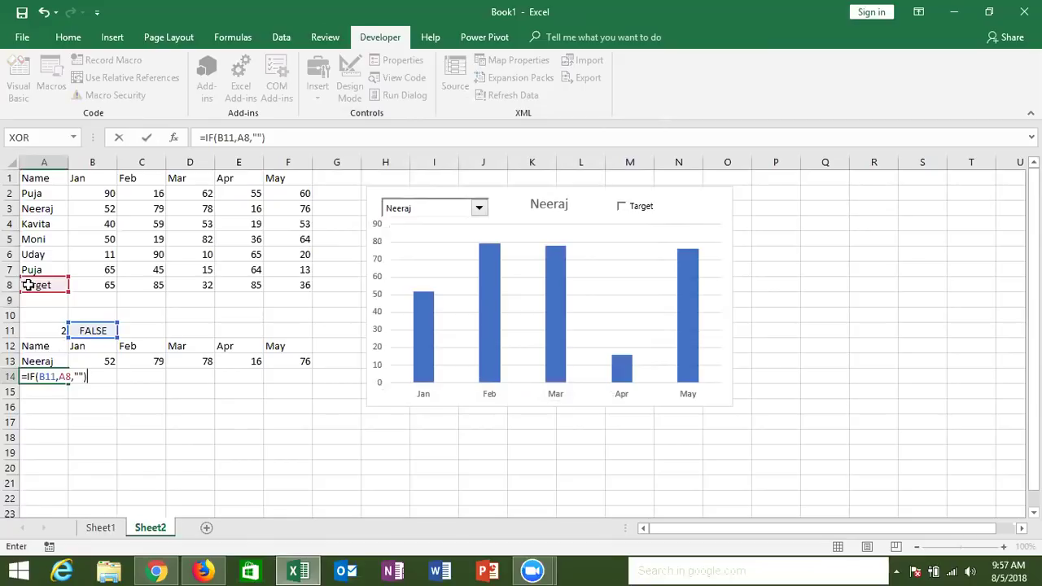
key("ctrl+Return")
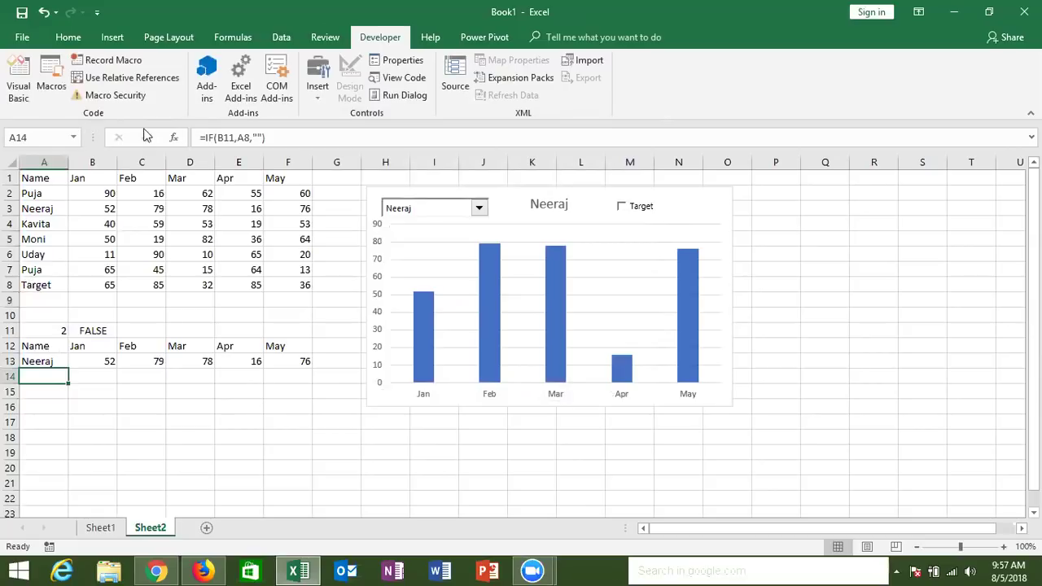
Make the B11 reference absolute ($B$11) and fill the formula across A14:F14.
left_click(228, 136)
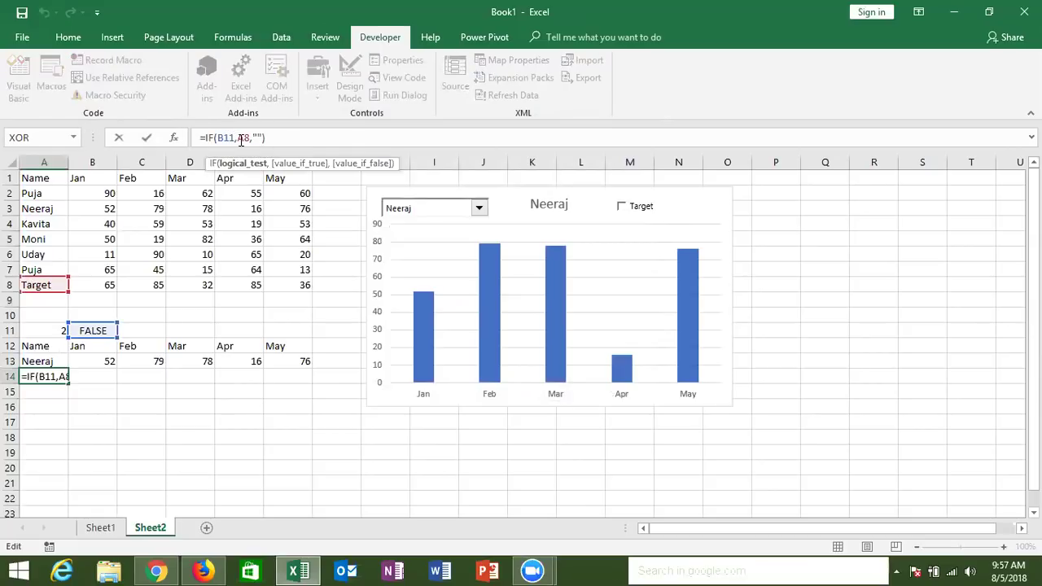
key("F4")
key("ctrl+Return")
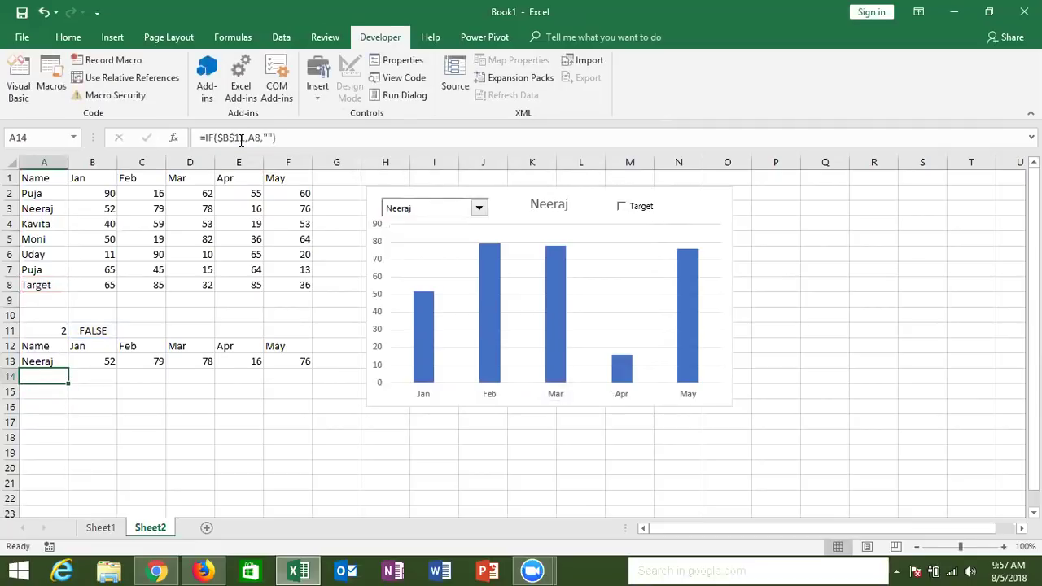
key("shift+Right")
key("shift+Right")
key("shift+Right")
key("shift+Right")
key("shift+Right")
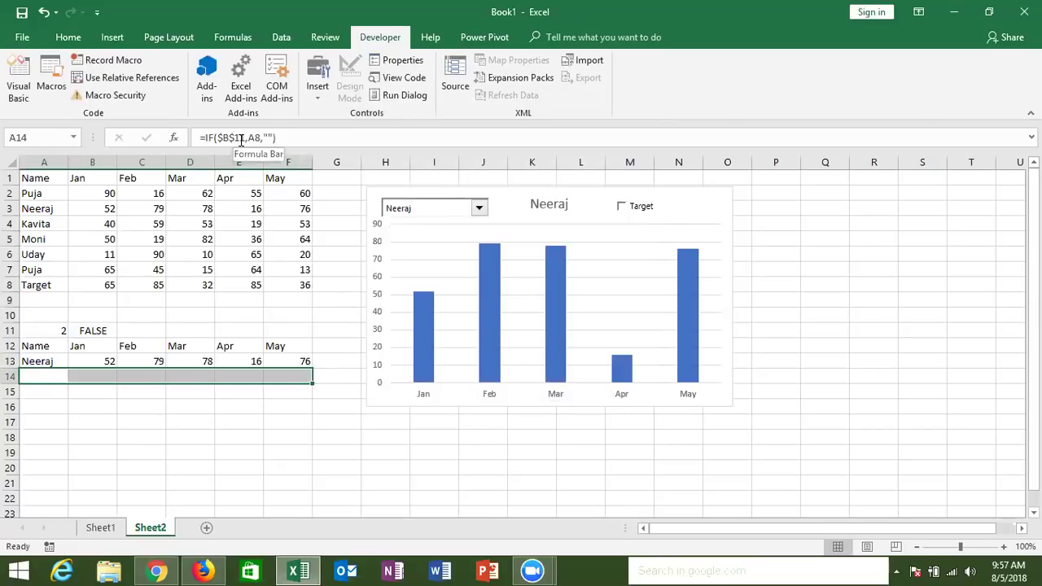
key("ctrl+r")
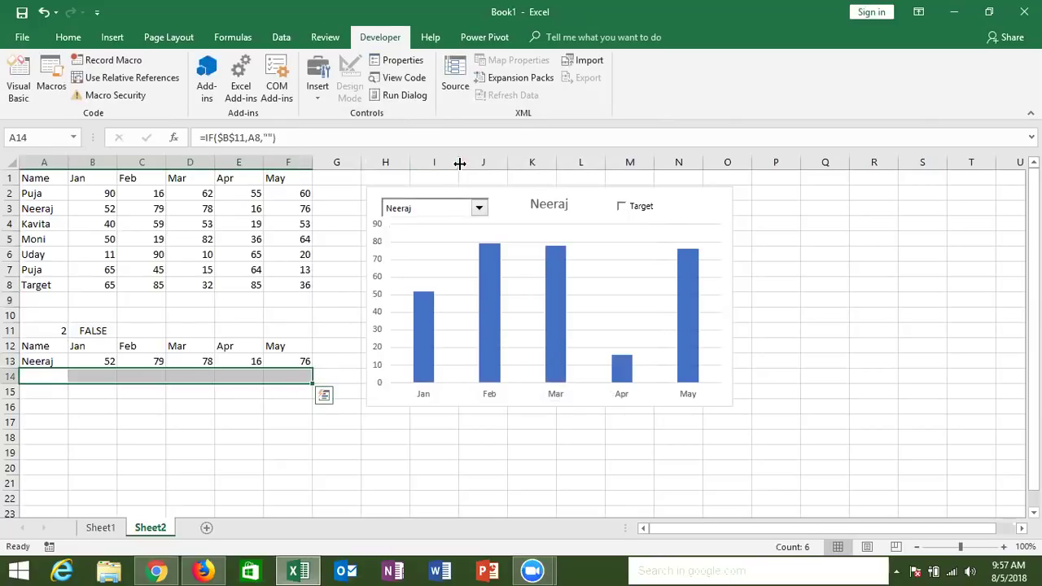
Toggle the Target check box to test the row 14 formulas.
left_click(621, 209)
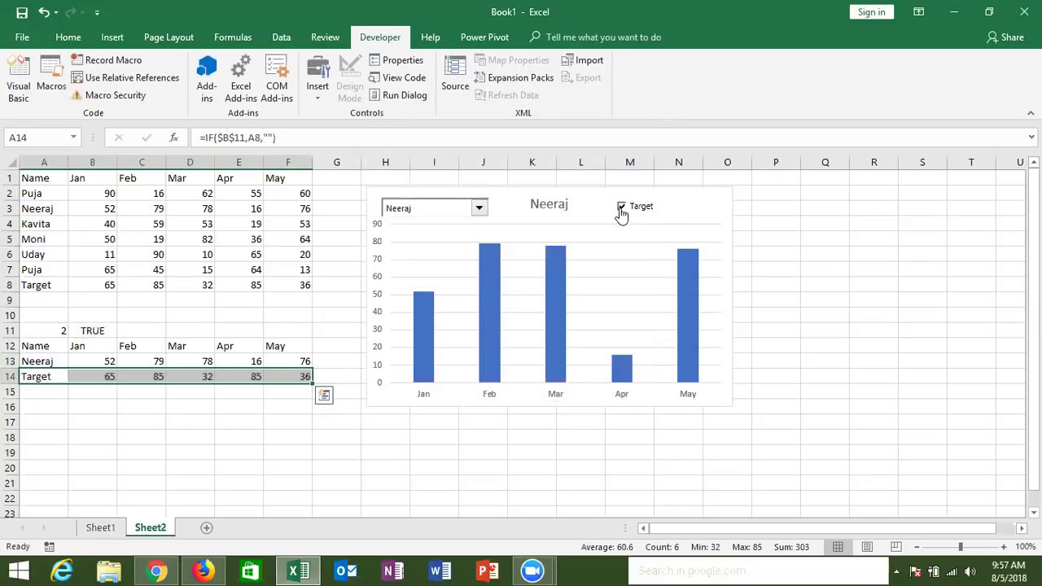
left_click(621, 208)
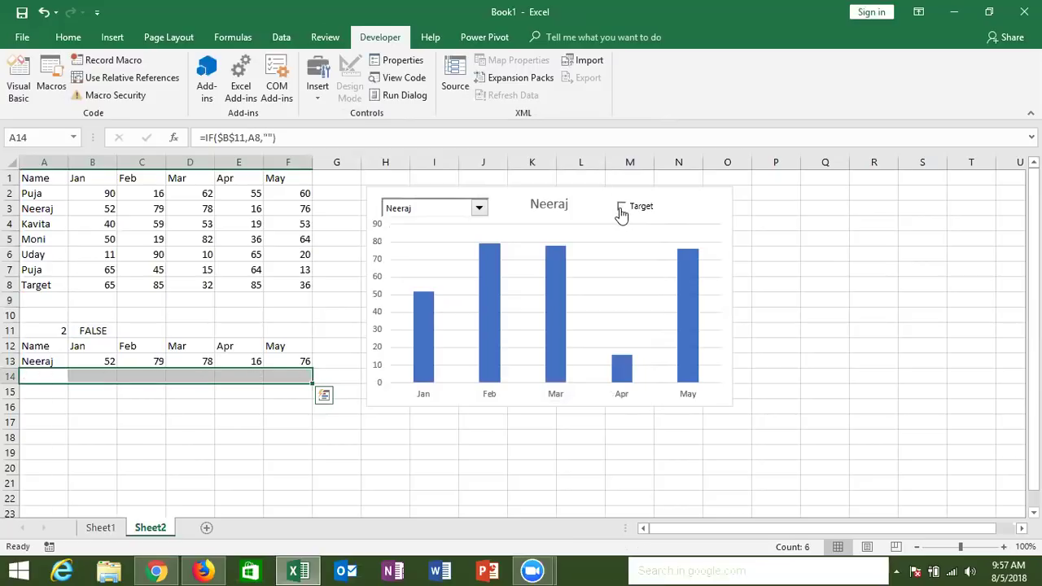
left_click(621, 209)
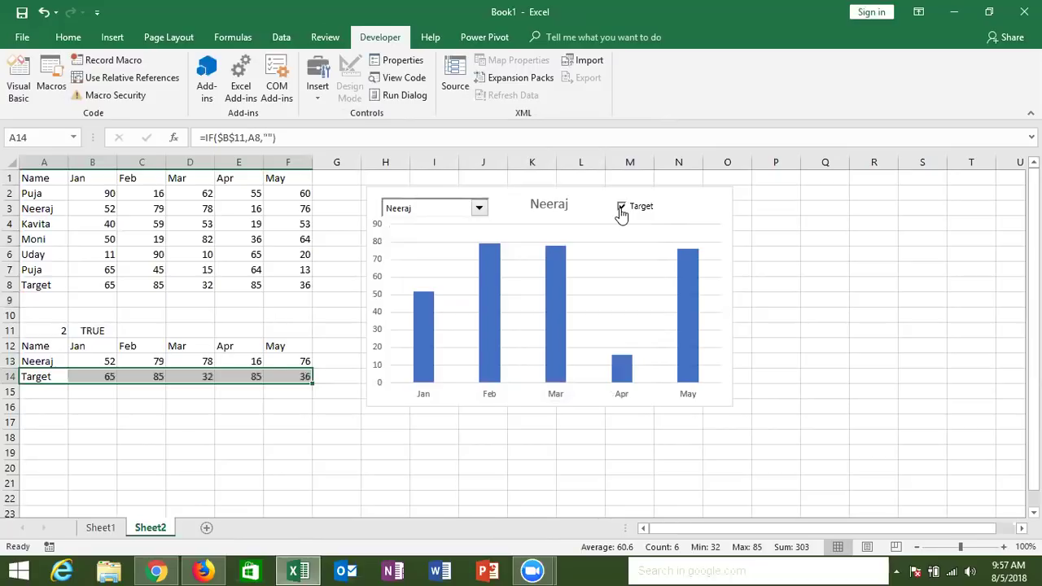
left_click(621, 209)
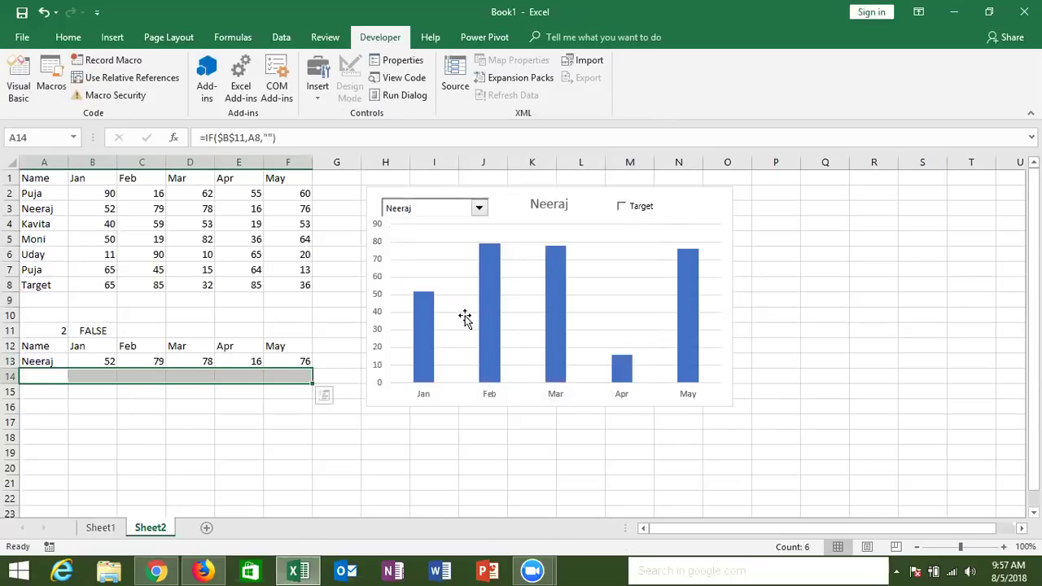
Extend the chart's data range from row 13 down to include row 14.
left_click(401, 383)
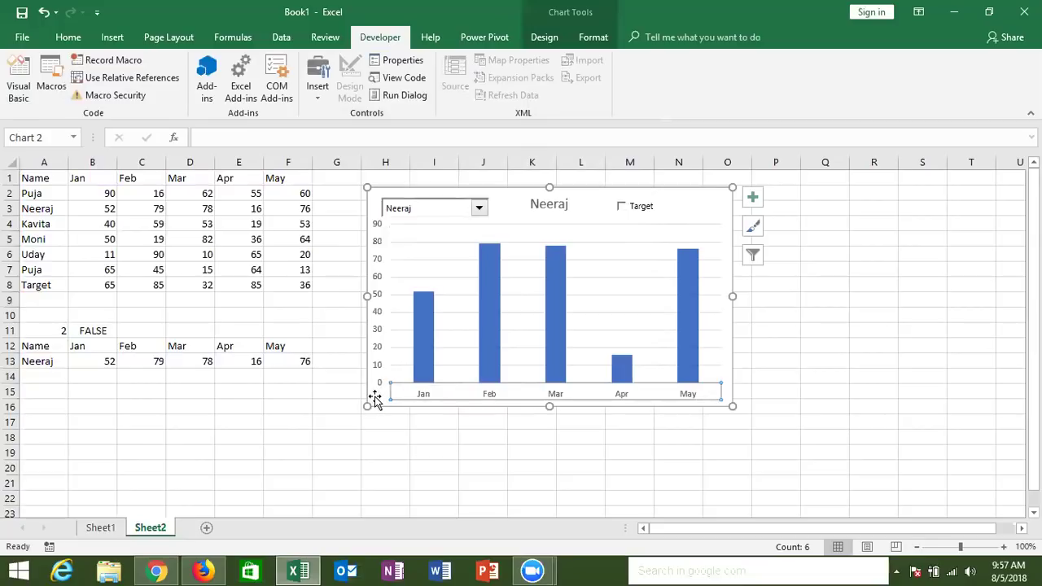
left_click(372, 393)
left_click_drag(314, 368, 312, 367)
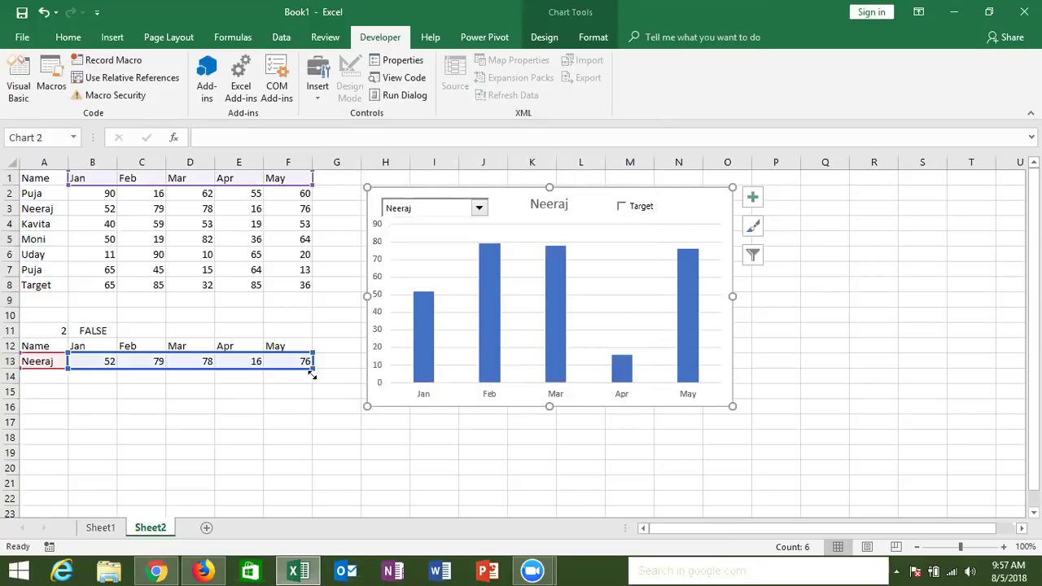
left_click_drag(312, 367, 312, 379)
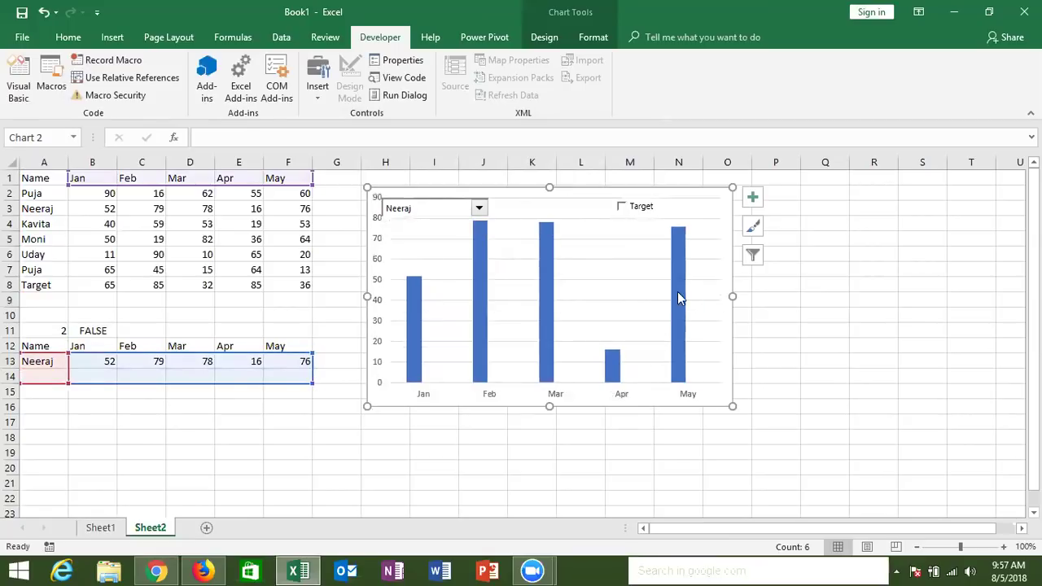
left_click(829, 346)
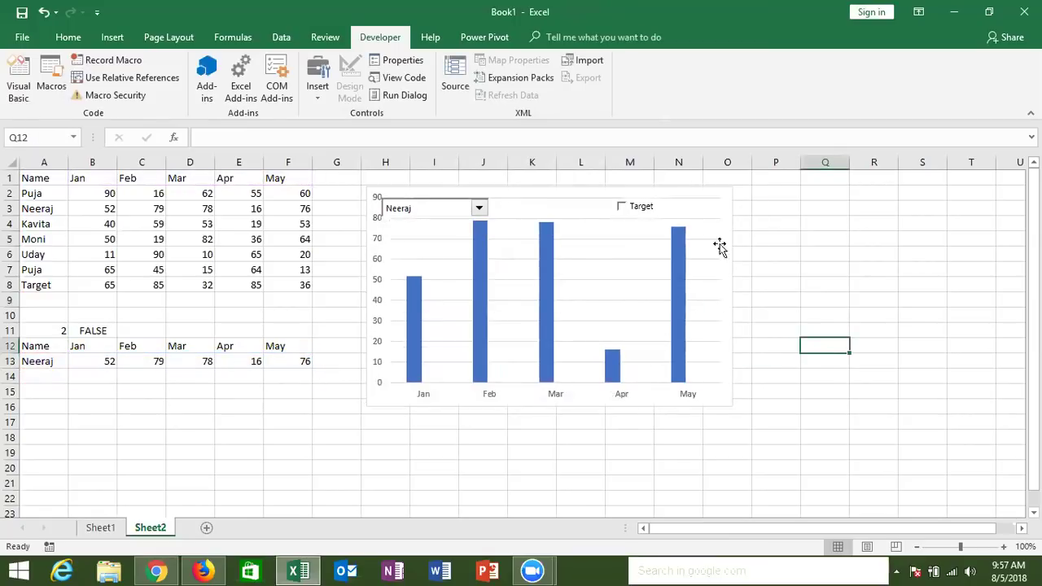
Toggle Target to show and hide the orange Target bars, ending unticked.
left_click(648, 209)
left_click(648, 209)
left_click(648, 209)
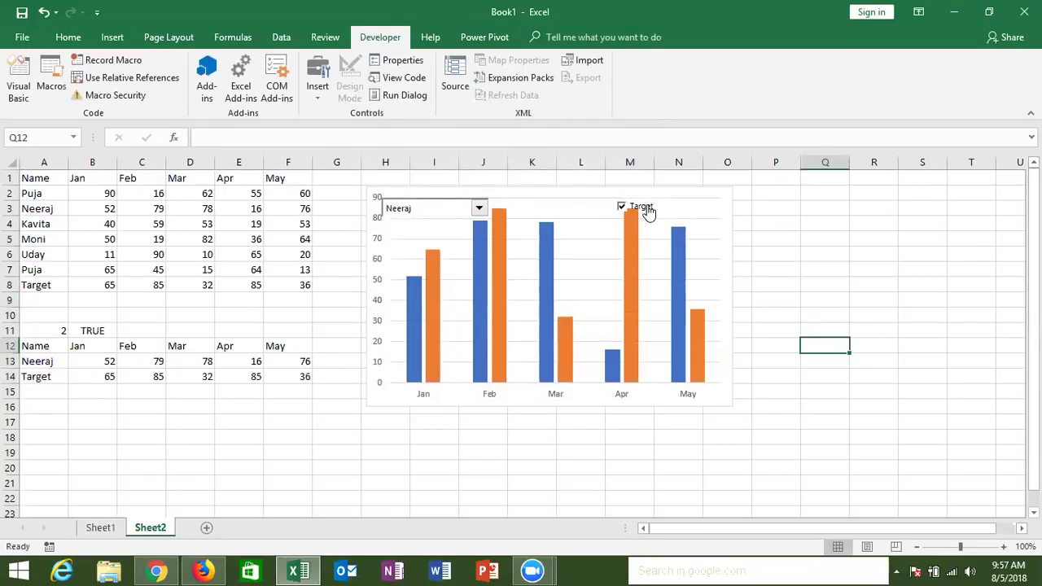
left_click(647, 209)
left_click(648, 210)
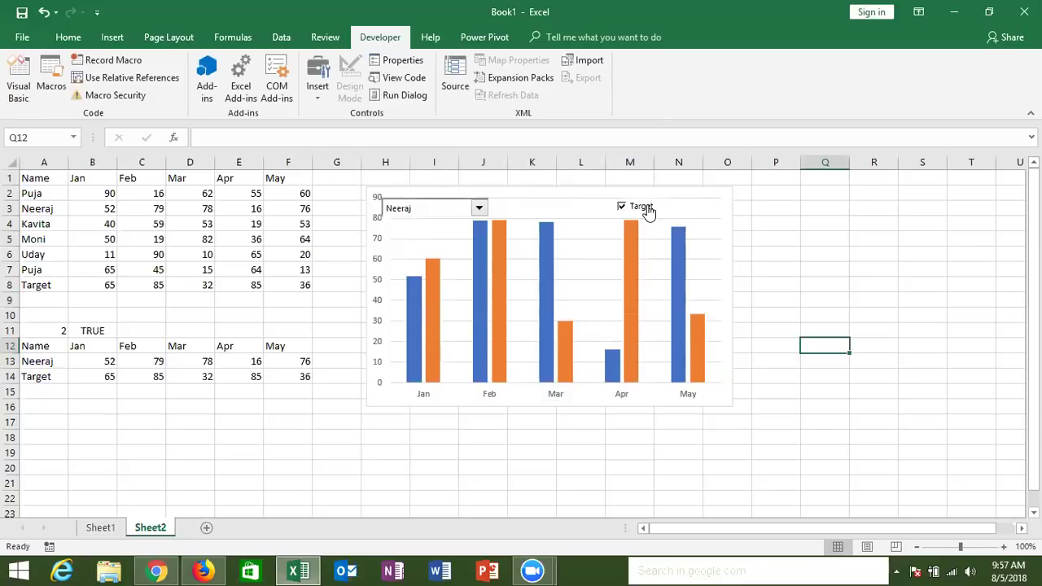
left_click(648, 209)
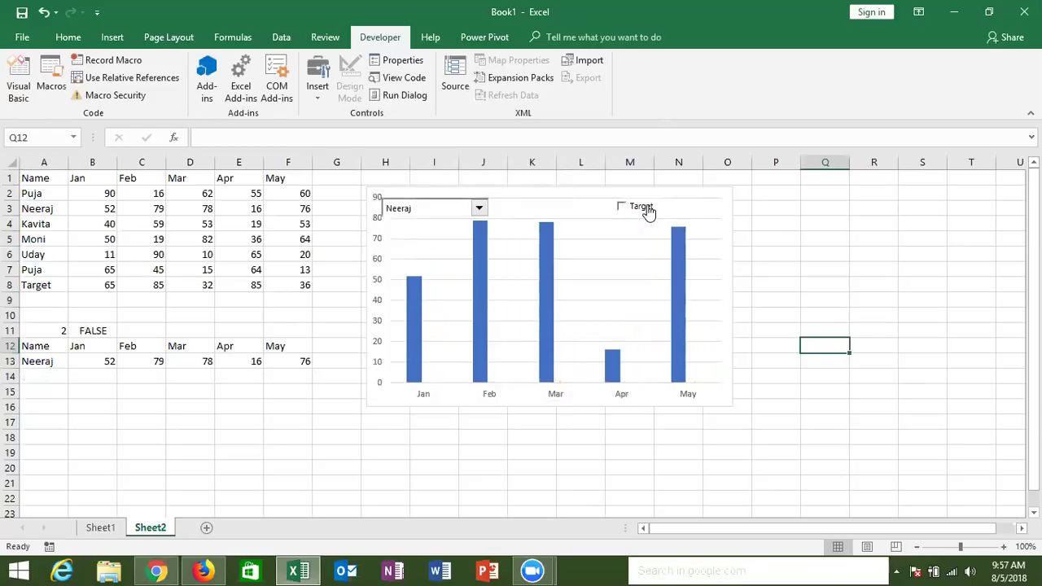
left_click(648, 209)
left_click(647, 209)
left_click(725, 206)
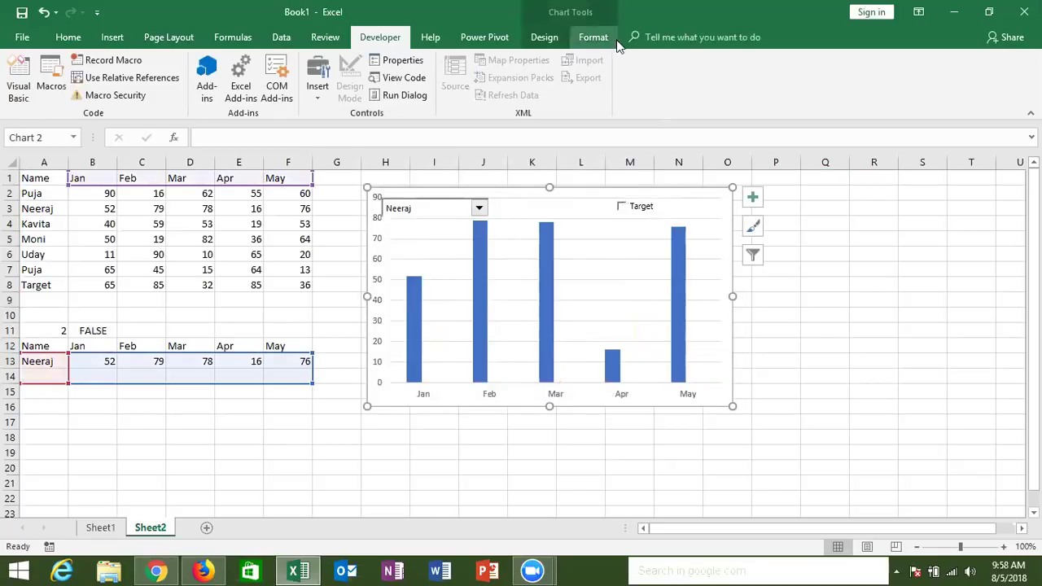
Apply Quick Layout 1 to the chart to add a Chart Title and a right-side legend.
left_click(542, 36)
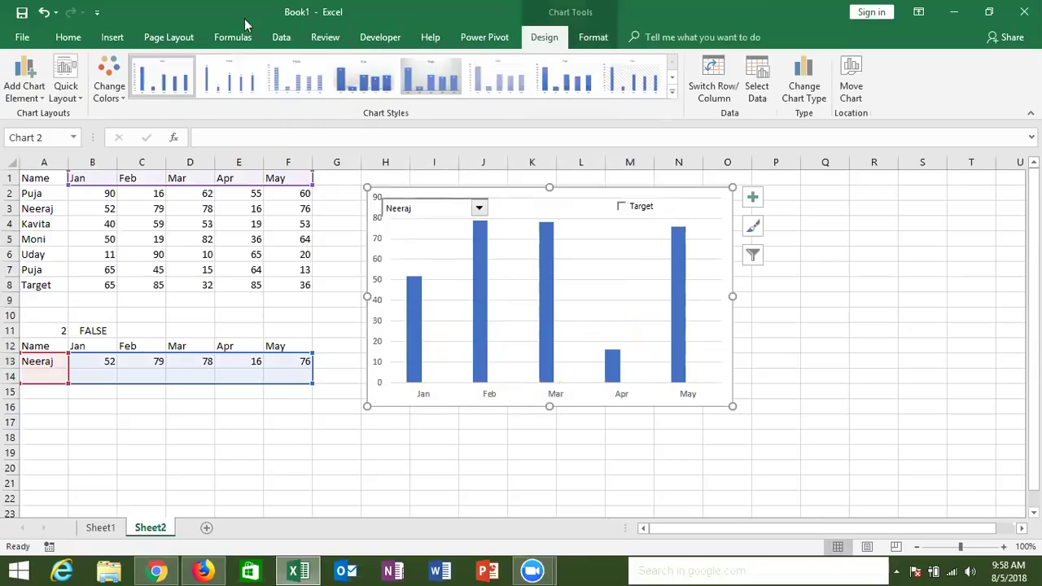
left_click(66, 88)
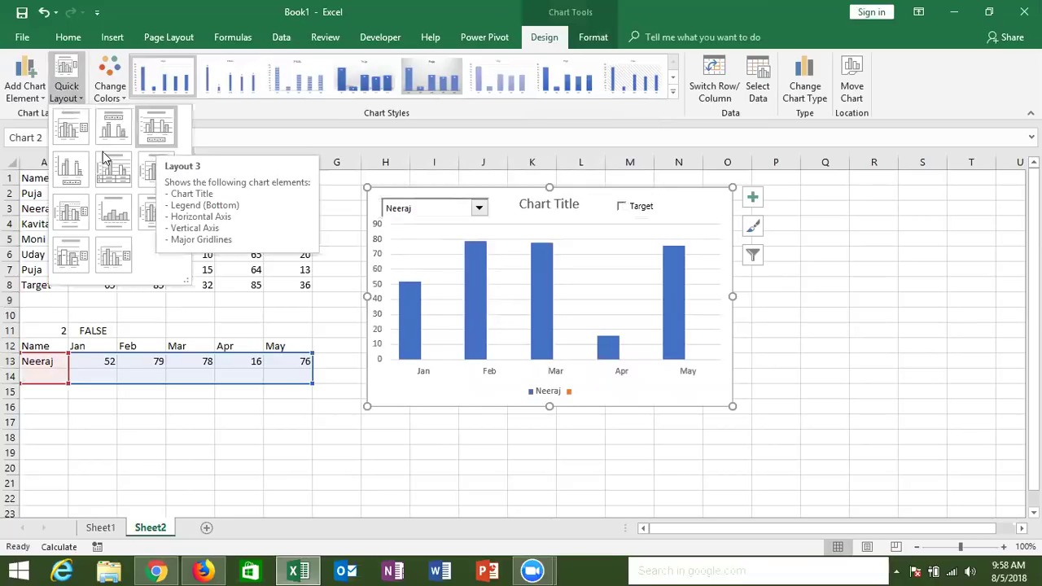
left_click(77, 134)
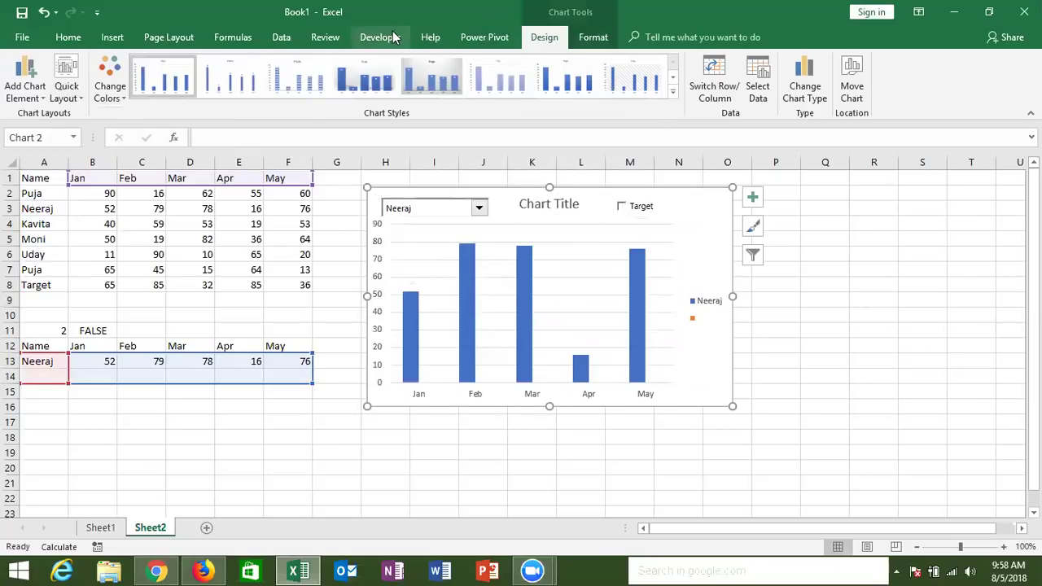
left_click(380, 36)
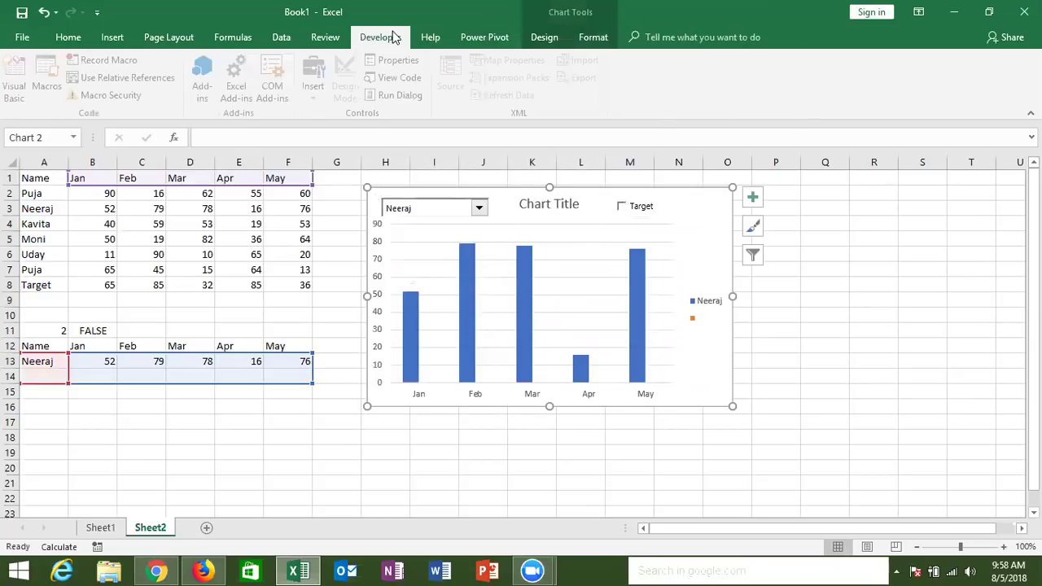
Draw a spin button form control in the chart's top-right corner.
left_click(305, 96)
left_click(356, 130)
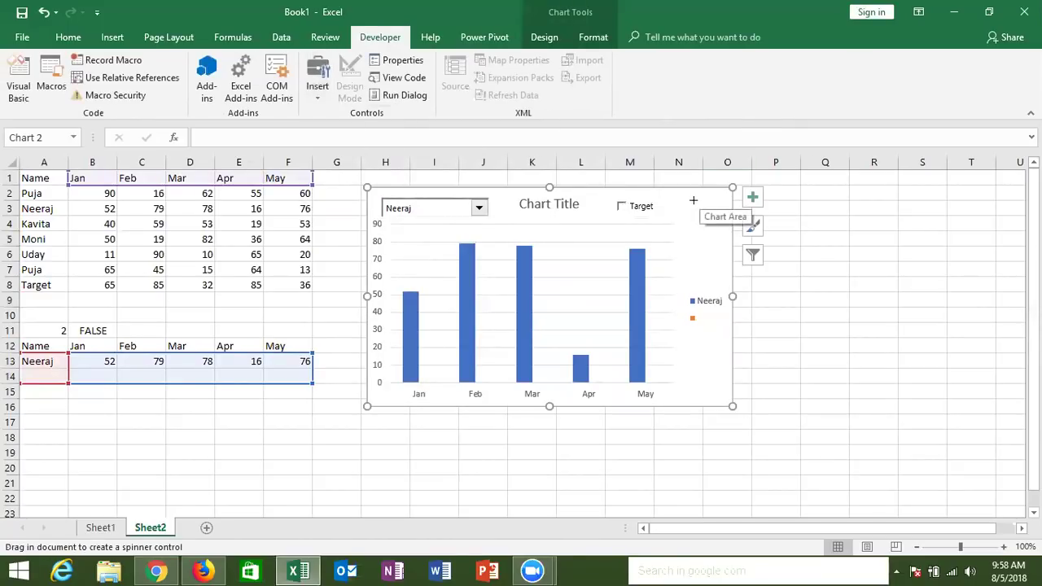
mouse_move(693, 201)
left_mouse_down()
mouse_move(722, 254)
mouse_move(708, 213)
left_mouse_up()
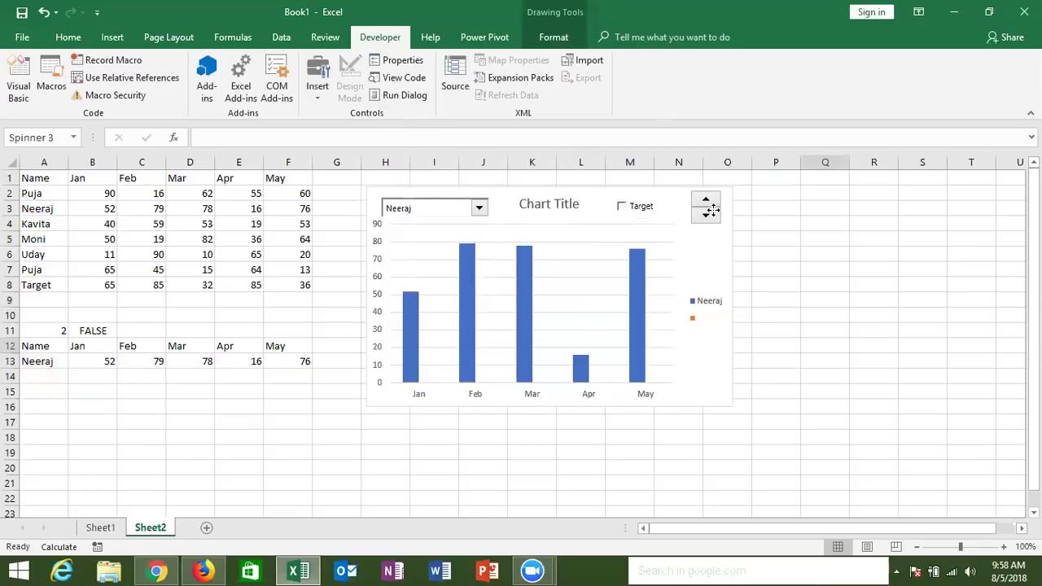
left_click(806, 236)
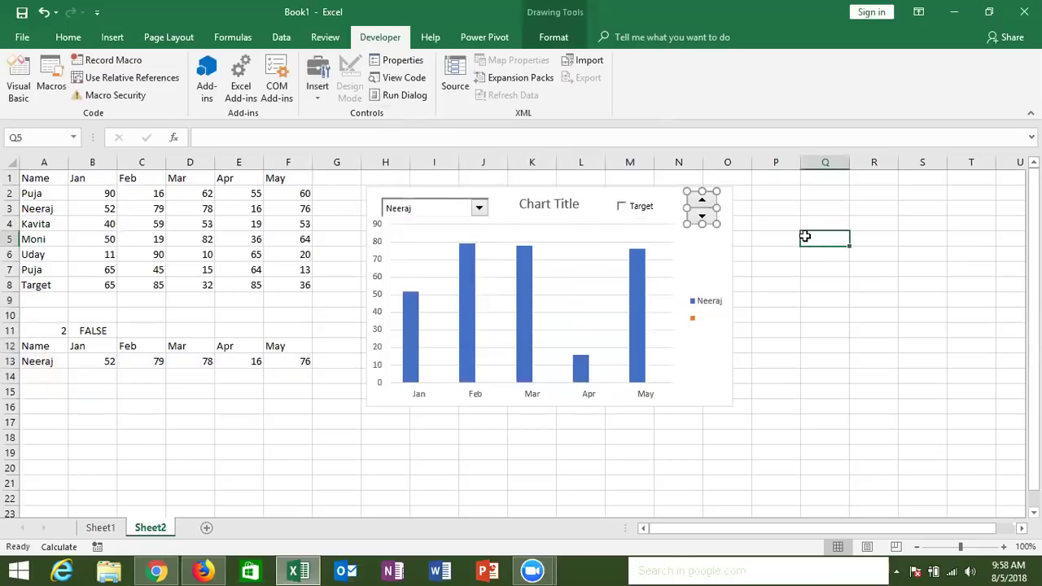
Try repositioning the spinner within the chart.
right_click(702, 211)
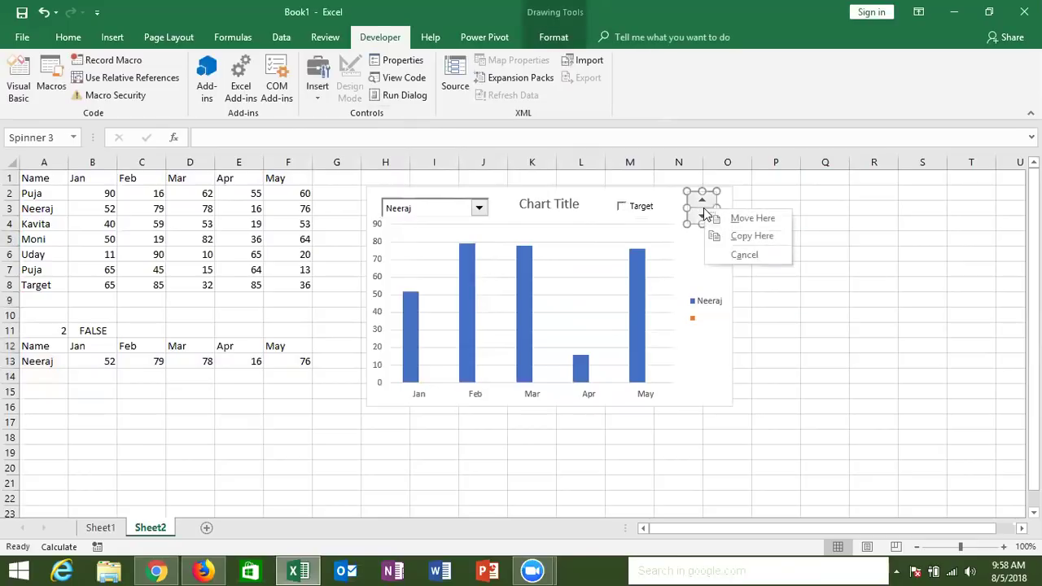
left_click(726, 236)
left_click(814, 193)
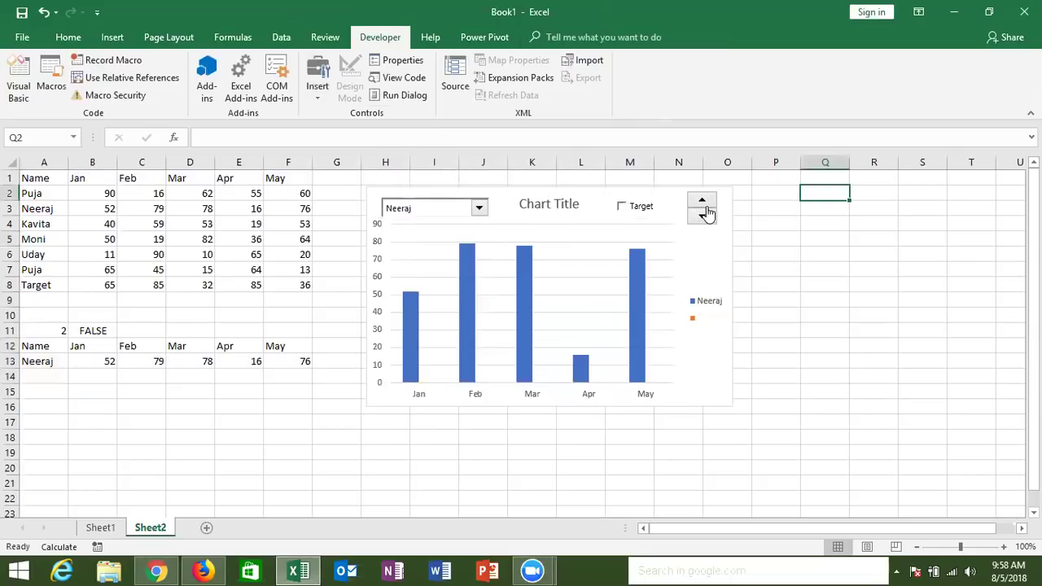
left_click(705, 208, "ctrl")
right_click(706, 208)
left_click(755, 188)
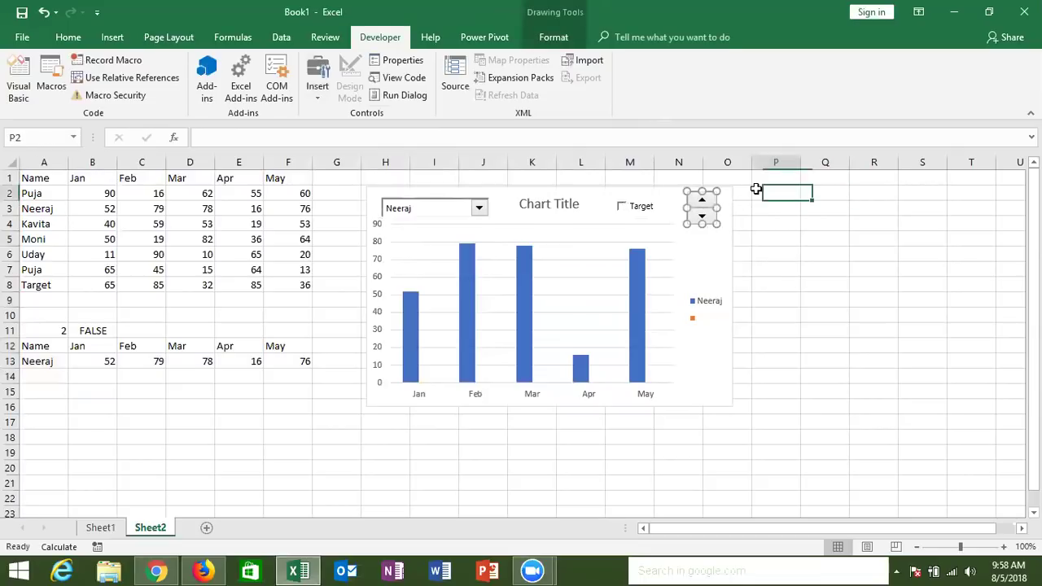
double_click(755, 190)
left_click(751, 236)
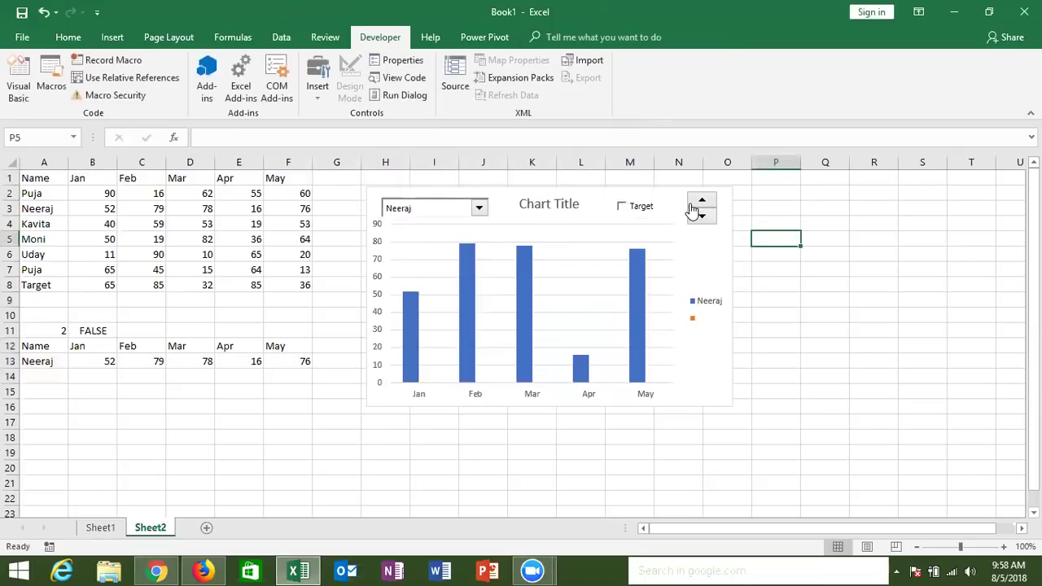
Open the spinner's context menu after dismissing the stray move/copy menus.
left_click(689, 205, "ctrl")
right_click(688, 205)
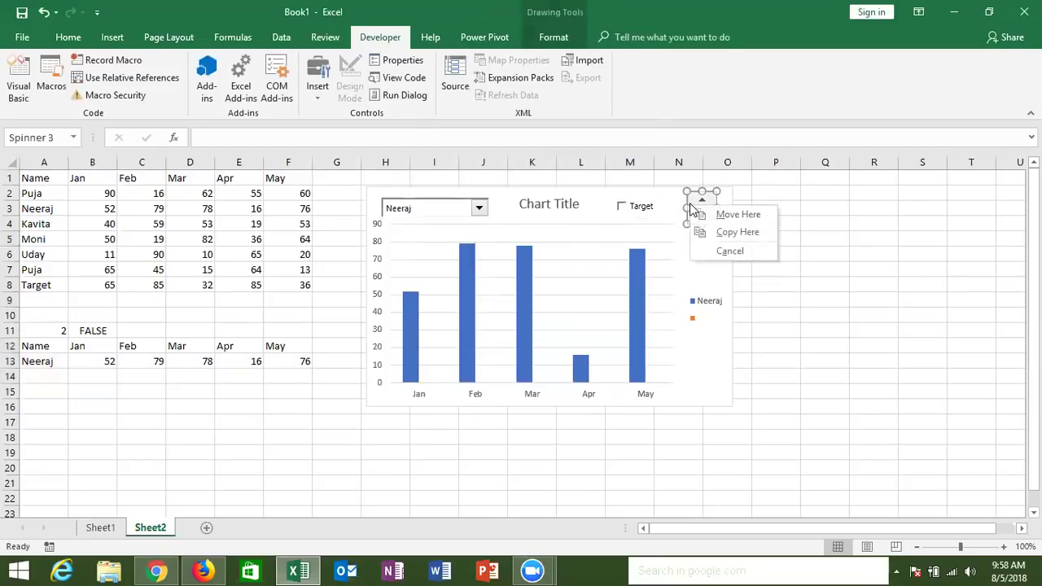
left_click(739, 178)
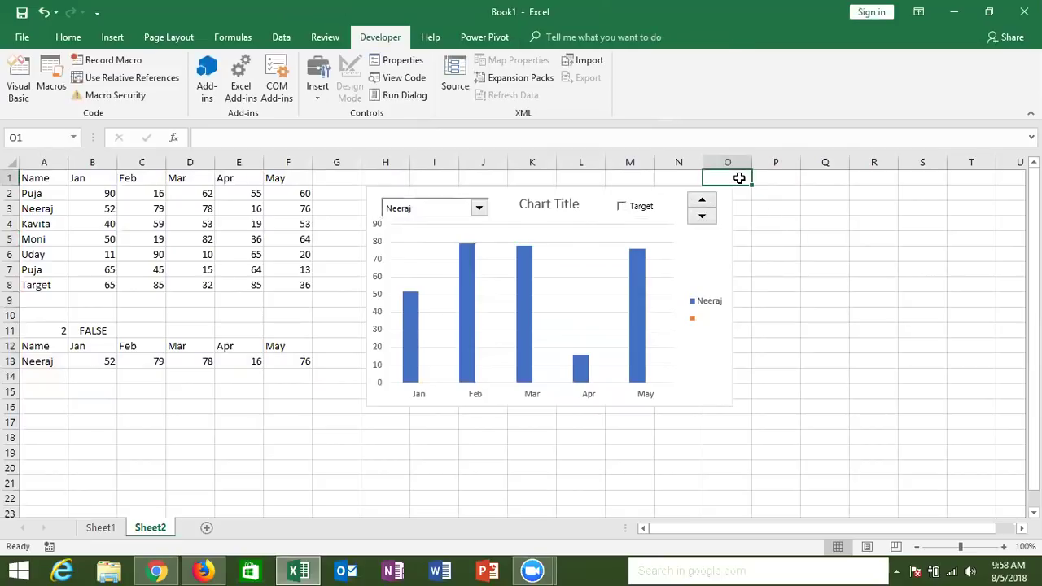
right_click(712, 215)
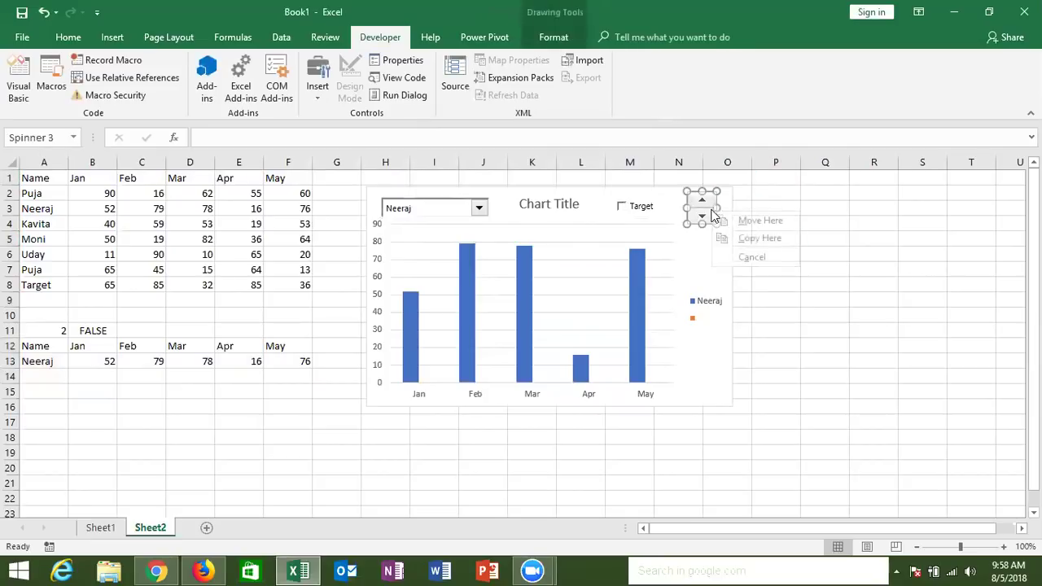
left_click(766, 197)
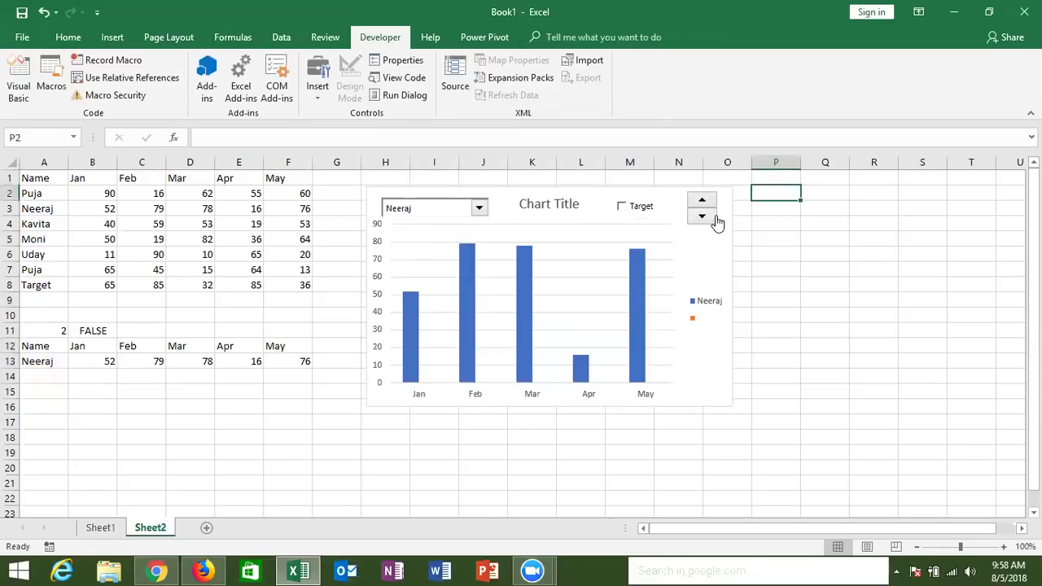
right_click(716, 222)
key("Escape")
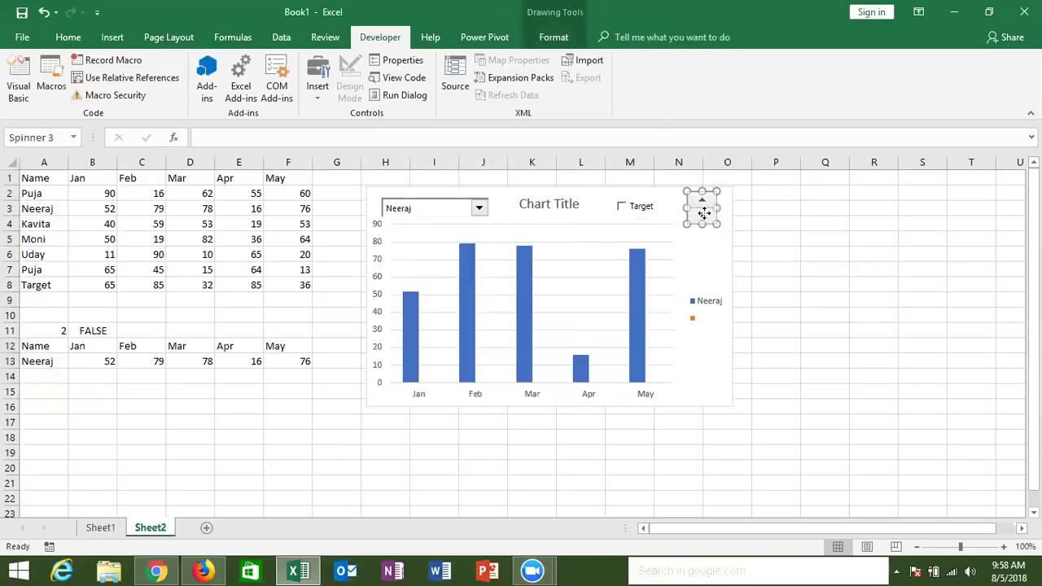
right_click(704, 219)
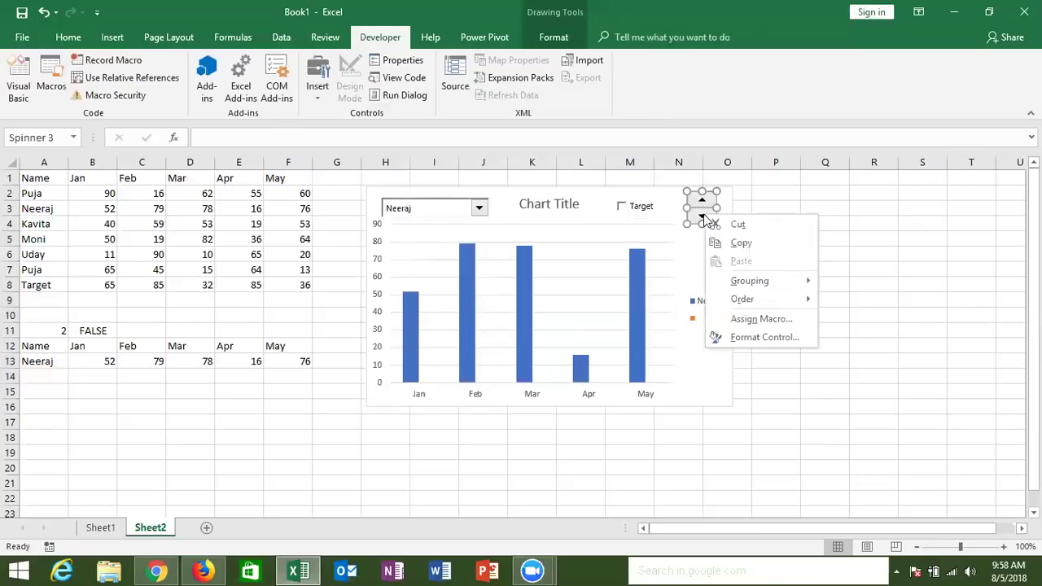
Give the spinner minimum 1, maximum 6 and cell link $A$11.
left_click(754, 332)
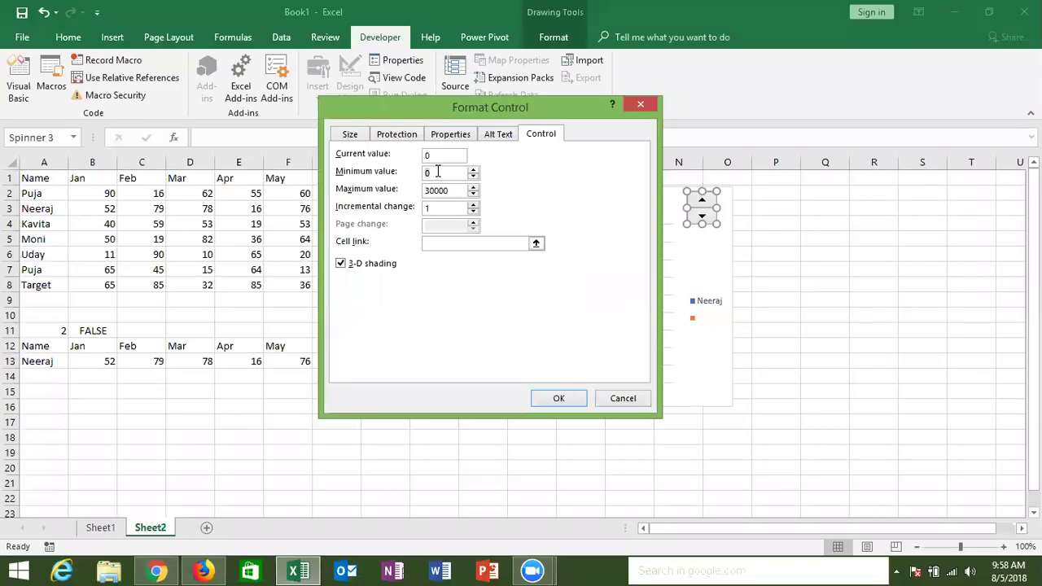
double_click(437, 172)
type("1")
double_click(437, 189)
type("6")
left_click(484, 243)
left_click(61, 328)
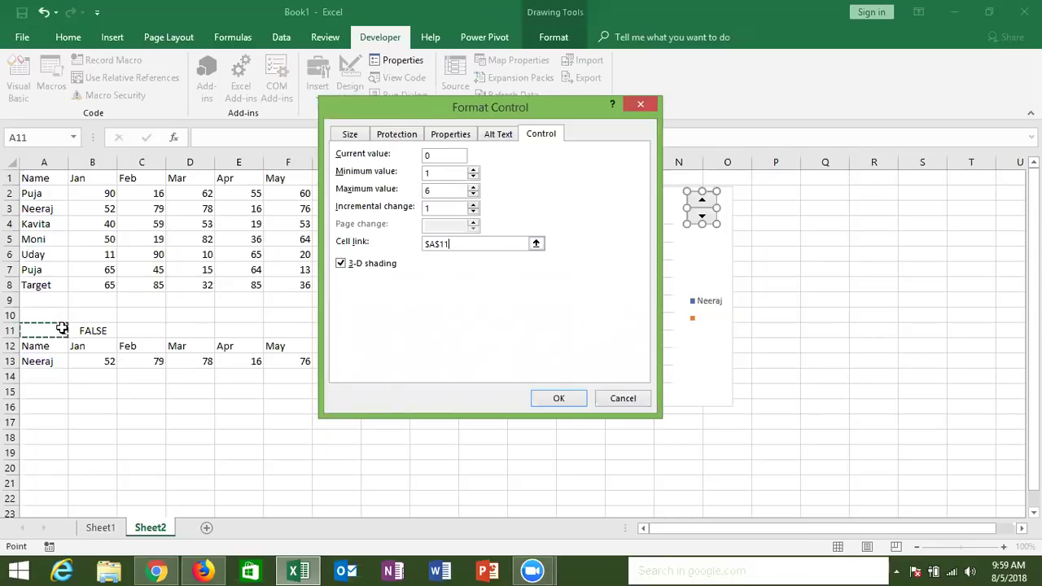
Confirm the spinner settings, then step it up and down until A11 reads 4 (Moni).
left_click(560, 398)
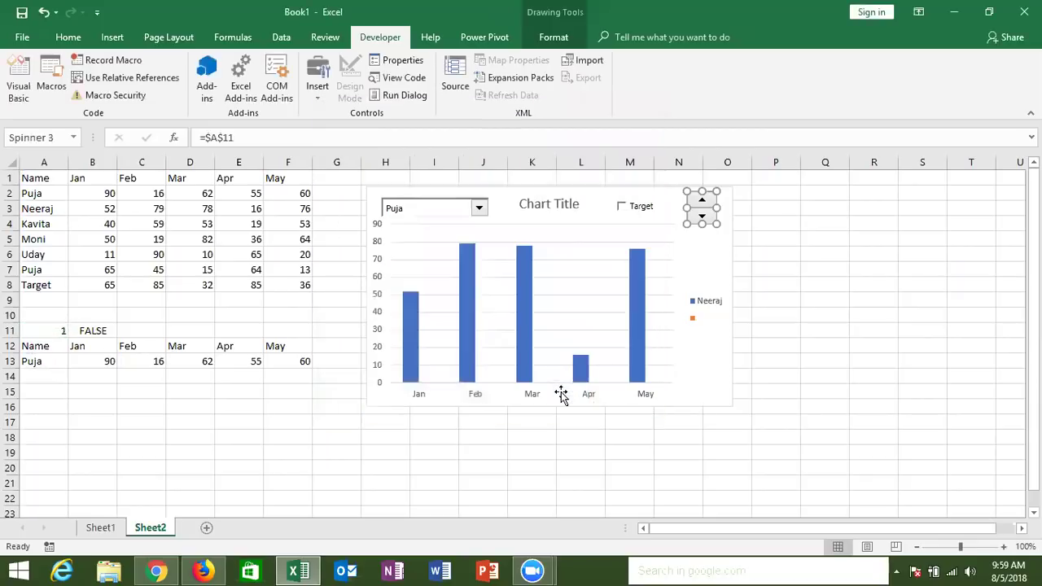
left_click(875, 319)
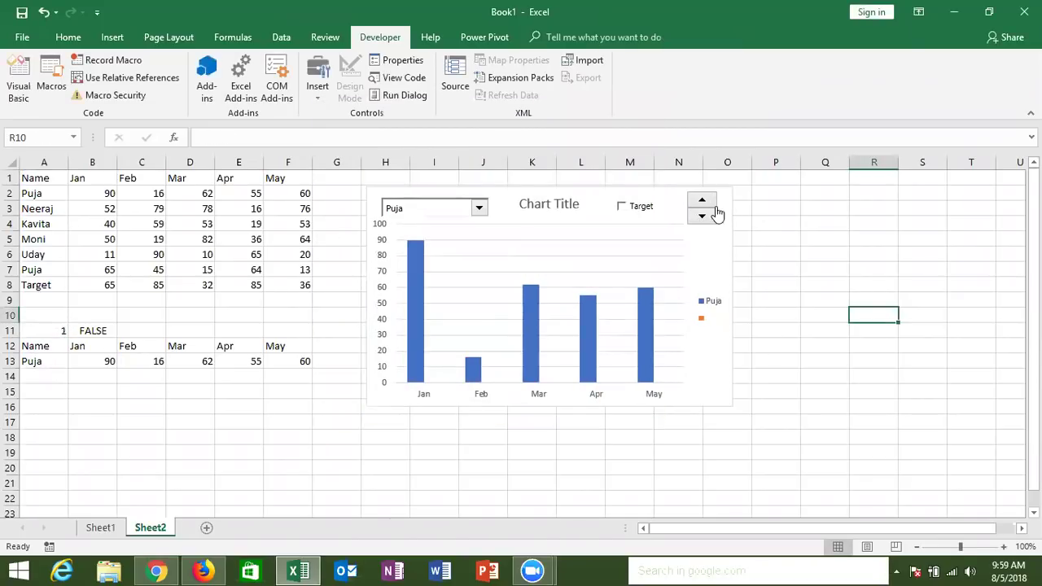
left_click(702, 201)
left_click(704, 205)
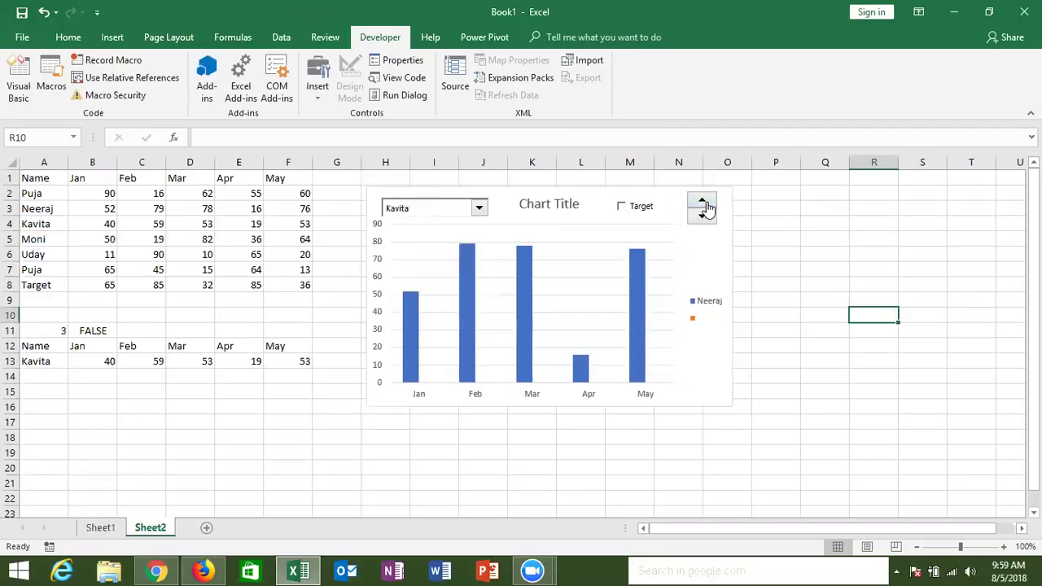
left_click(705, 206)
left_click(705, 211)
left_click(703, 203)
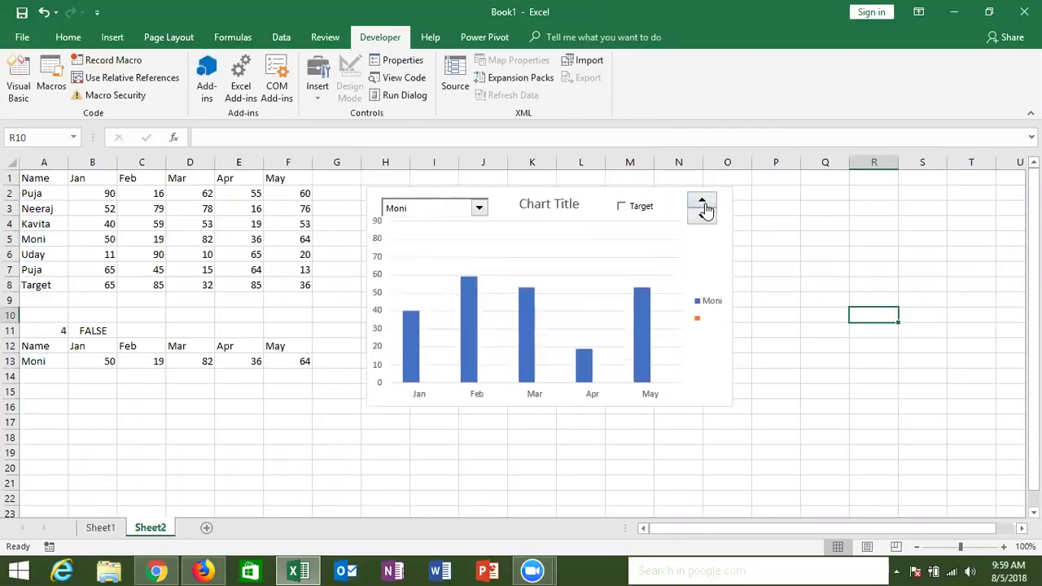
left_click(703, 218)
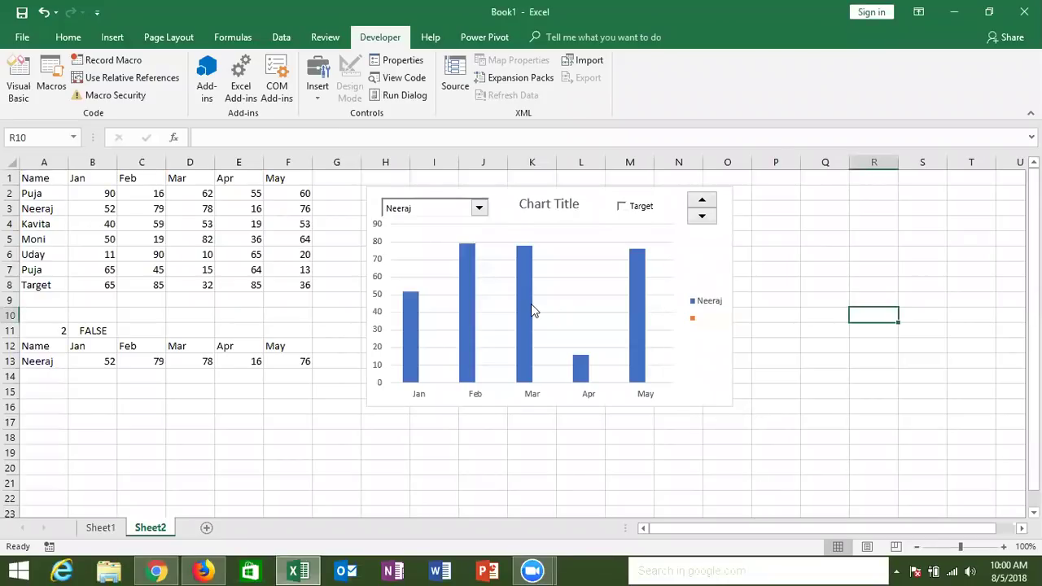
left_click(704, 206)
left_click(705, 205)
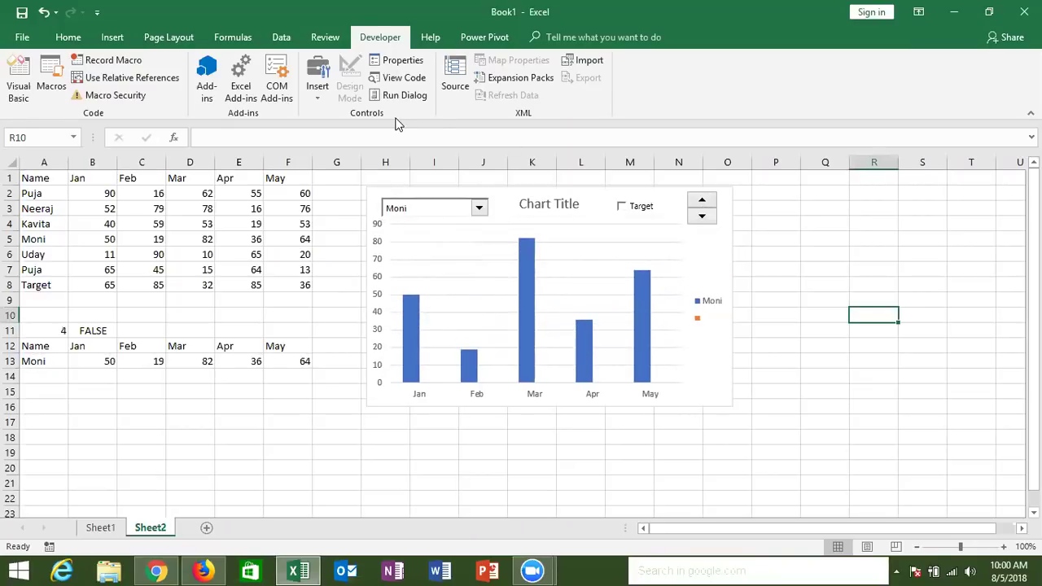
Draw a List Box form control along the chart's right edge, below the spinner.
left_click(316, 89)
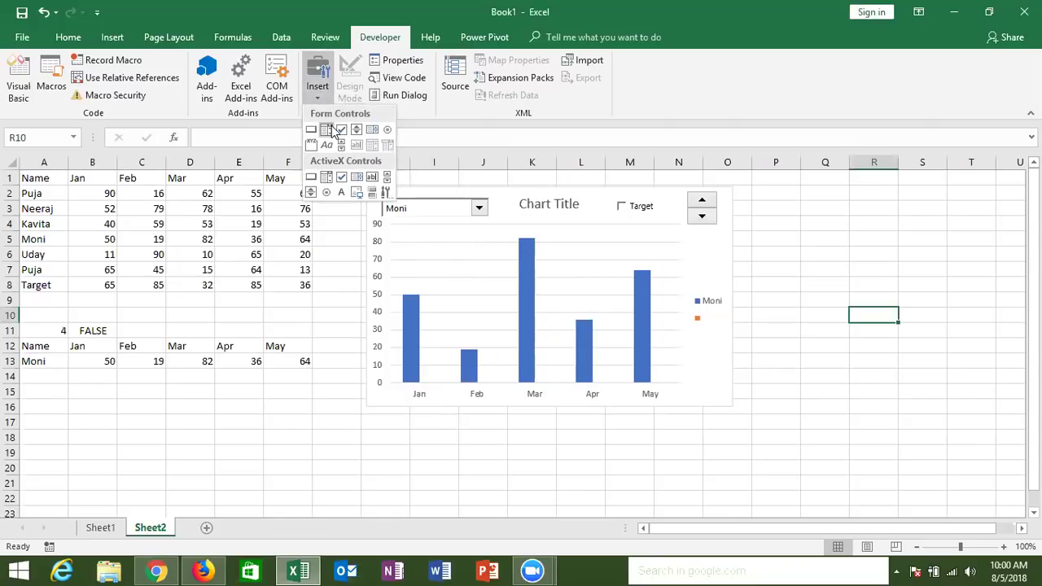
left_click(373, 127)
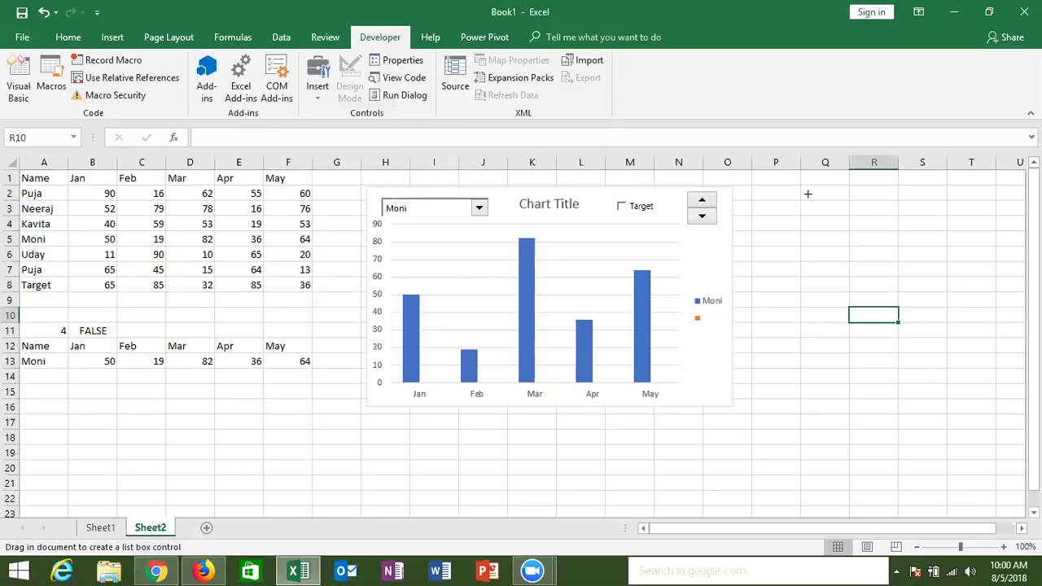
mouse_move(686, 232)
left_mouse_down()
mouse_move(729, 277)
mouse_move(732, 354)
left_mouse_up()
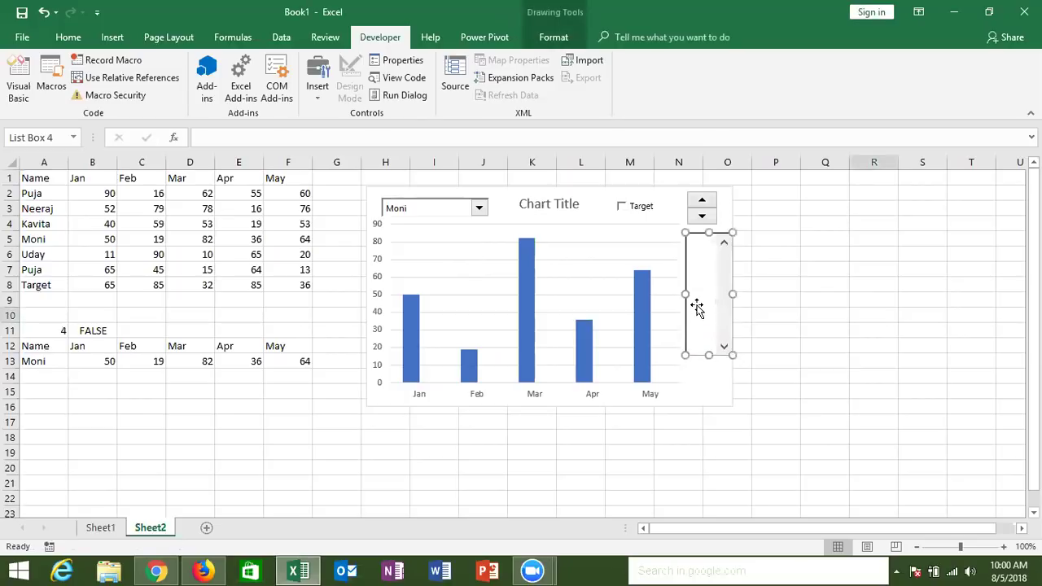
Give the list box input range $A$2:$A$8, cell link $A$11 and 3-D shading.
right_click(696, 306)
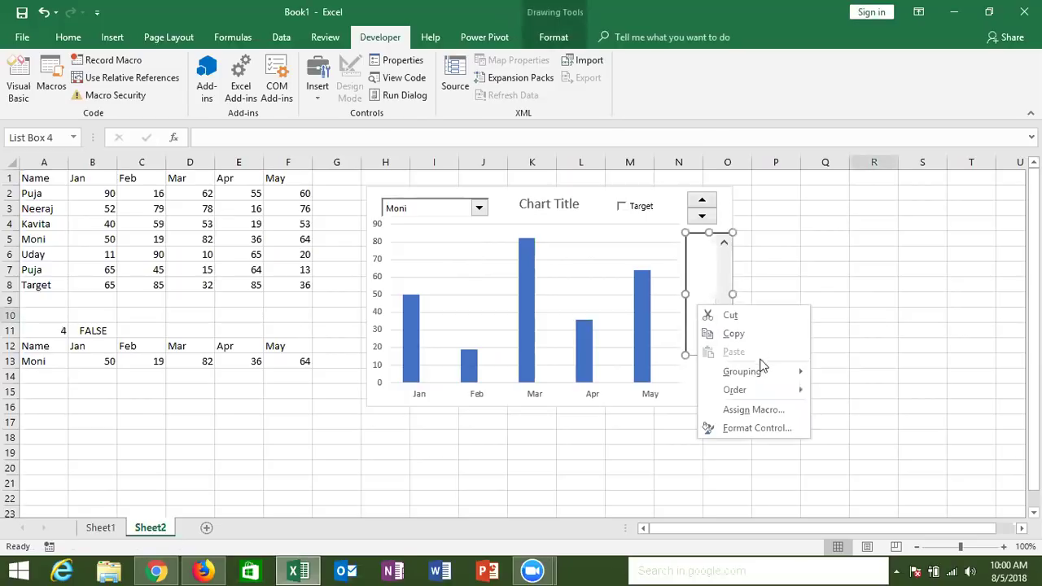
left_click(744, 429)
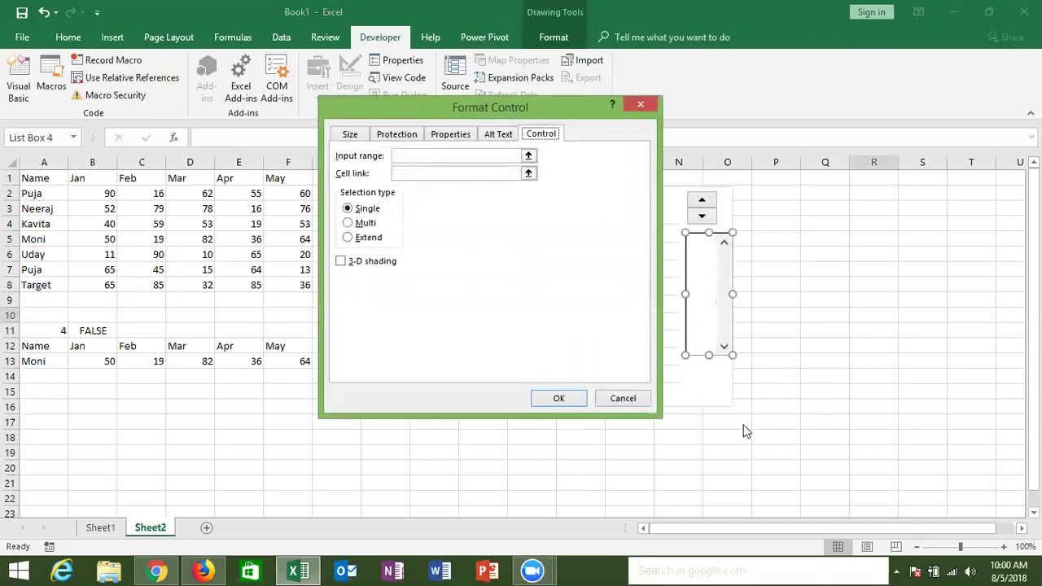
left_click(423, 154)
left_click(39, 193)
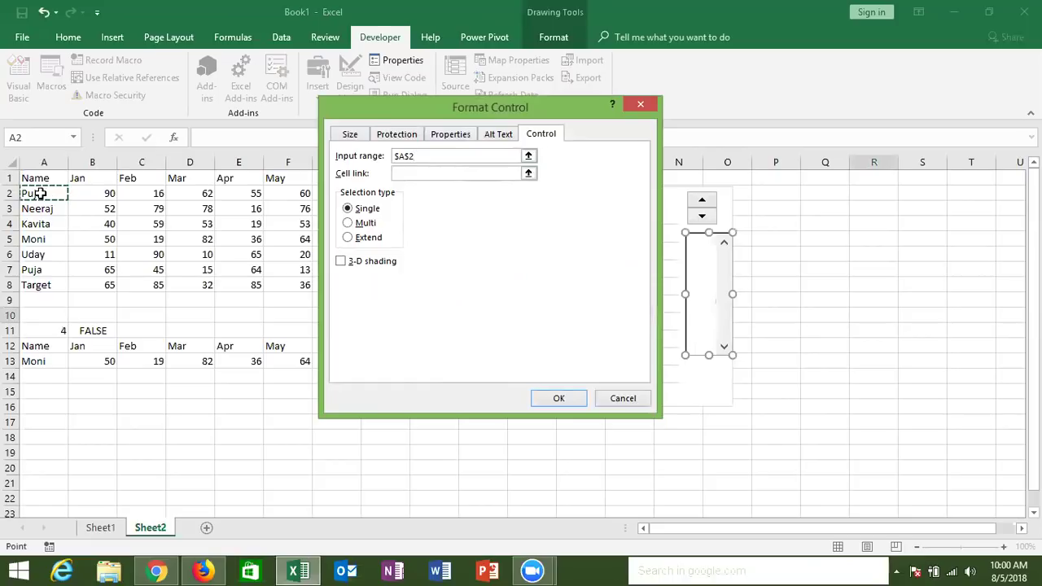
left_click_drag(39, 193, 35, 280)
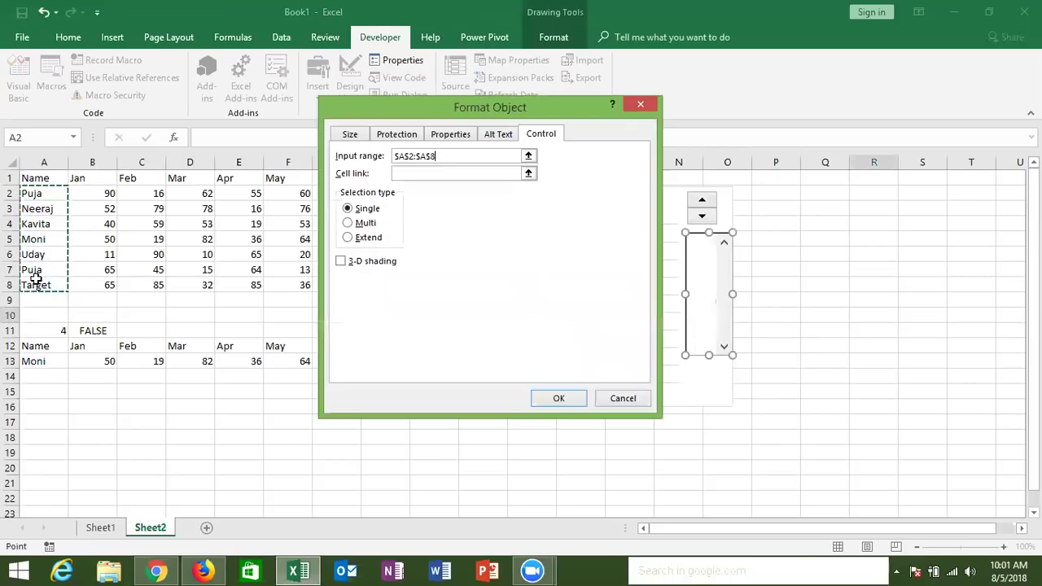
left_click(341, 262)
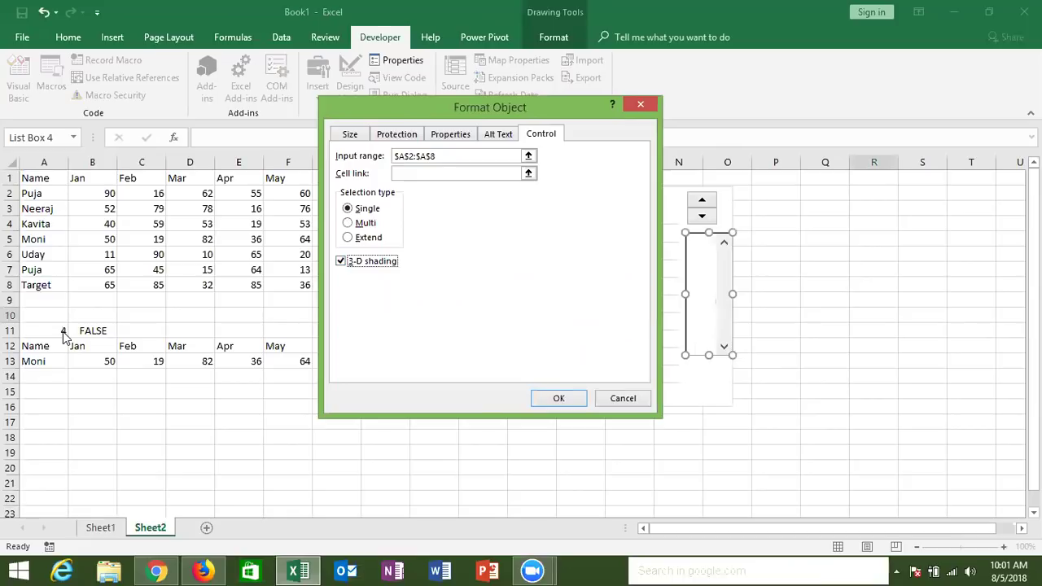
left_click(403, 174)
left_click(66, 329)
left_click(555, 399)
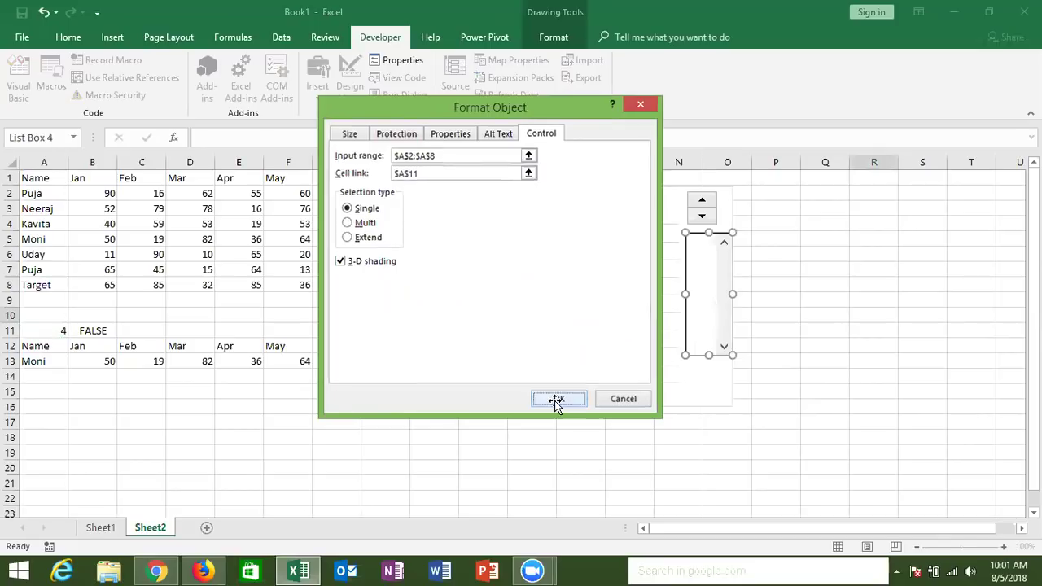
Pick Moni, then Uday in the list box so A11 becomes 5.
left_click(727, 484)
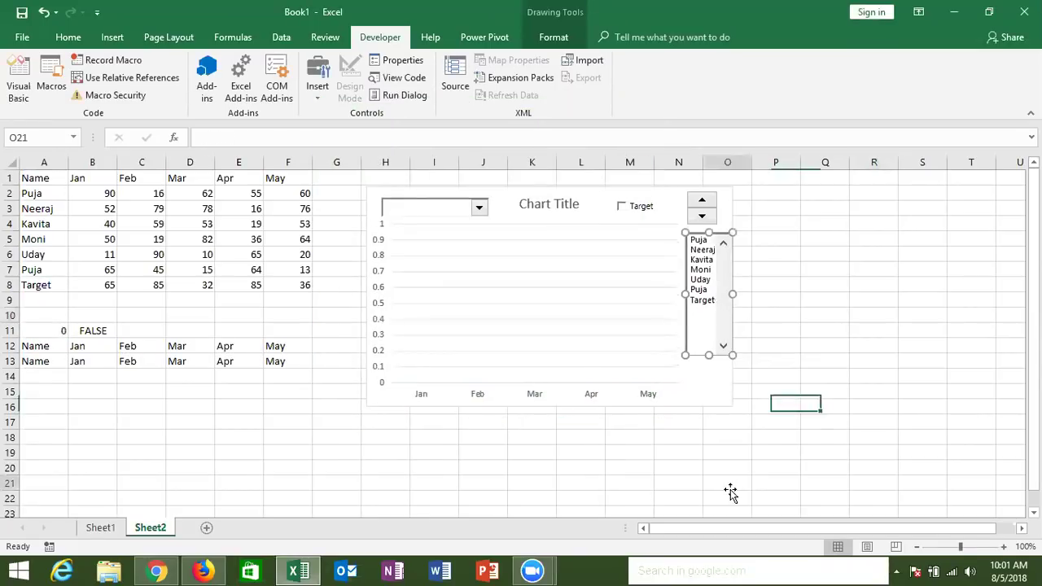
left_click(701, 269)
left_click(701, 280)
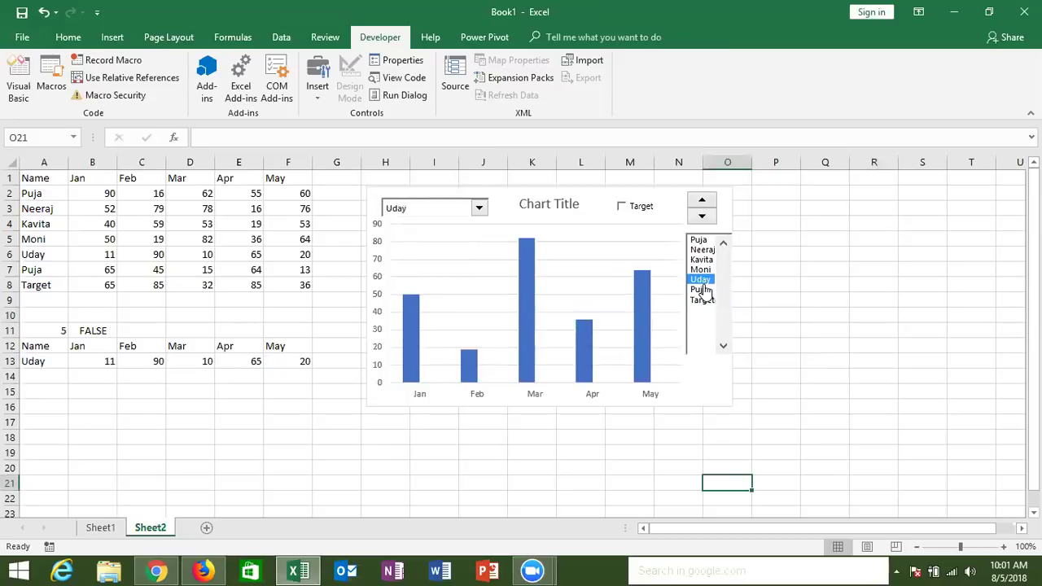
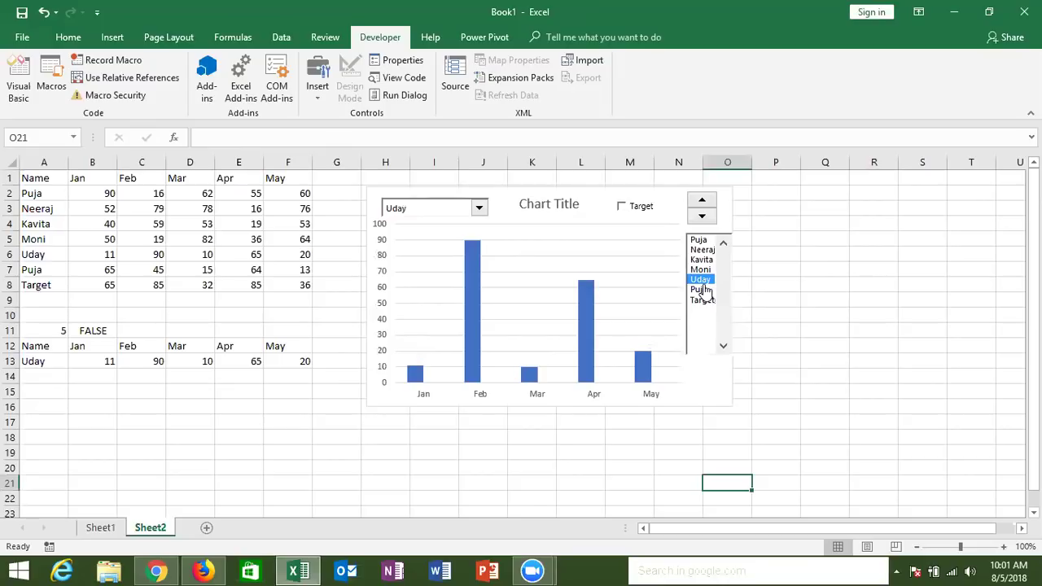
Add a new blank sheet, then try copying the Sheet2 table and dismiss the multiple-selection warning.
left_click(306, 496)
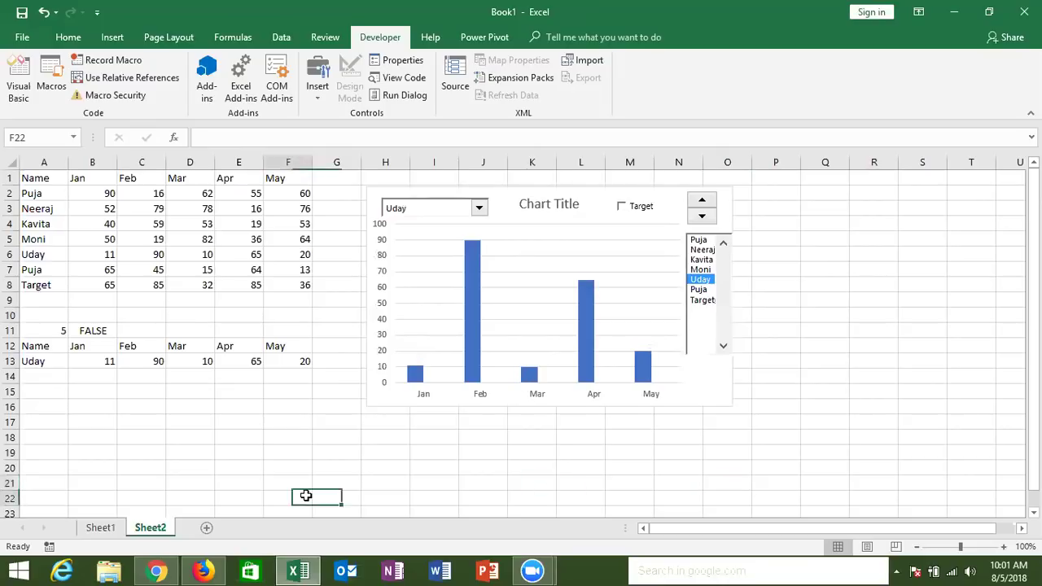
left_click(207, 526)
left_click(157, 529)
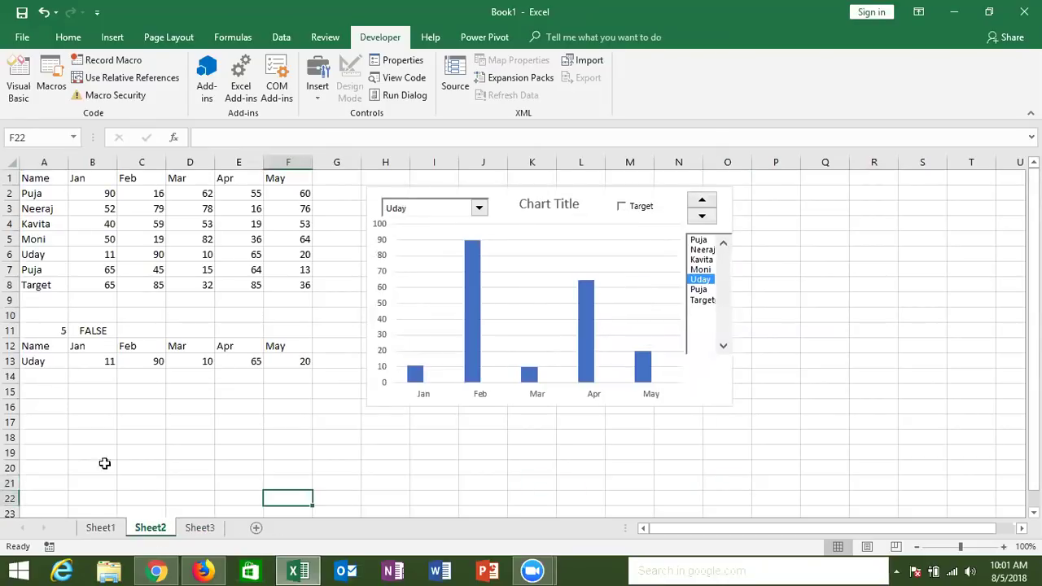
left_click(36, 177)
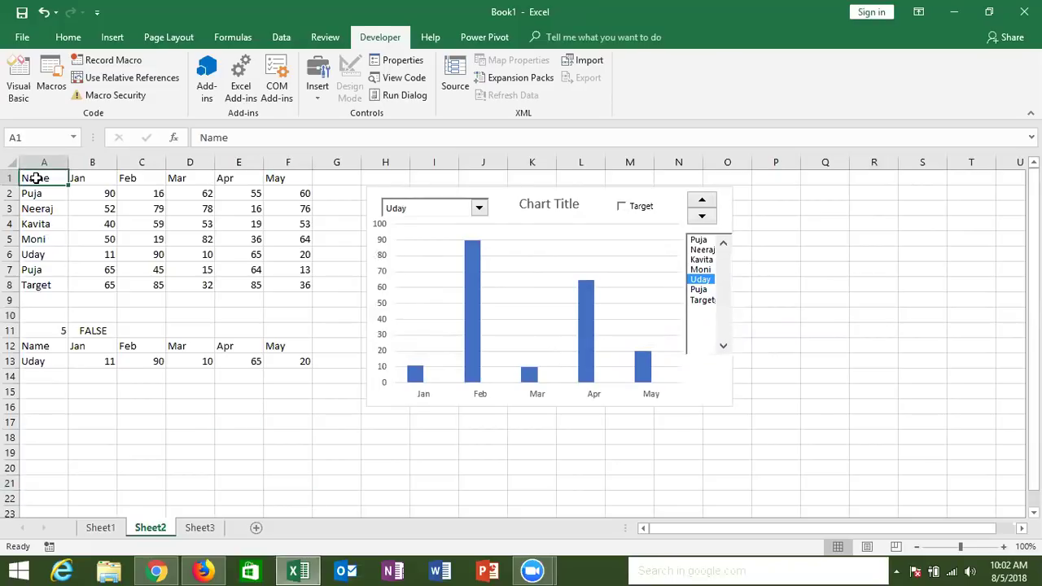
key("ctrl+shift+Down")
key("ctrl+shift+Right")
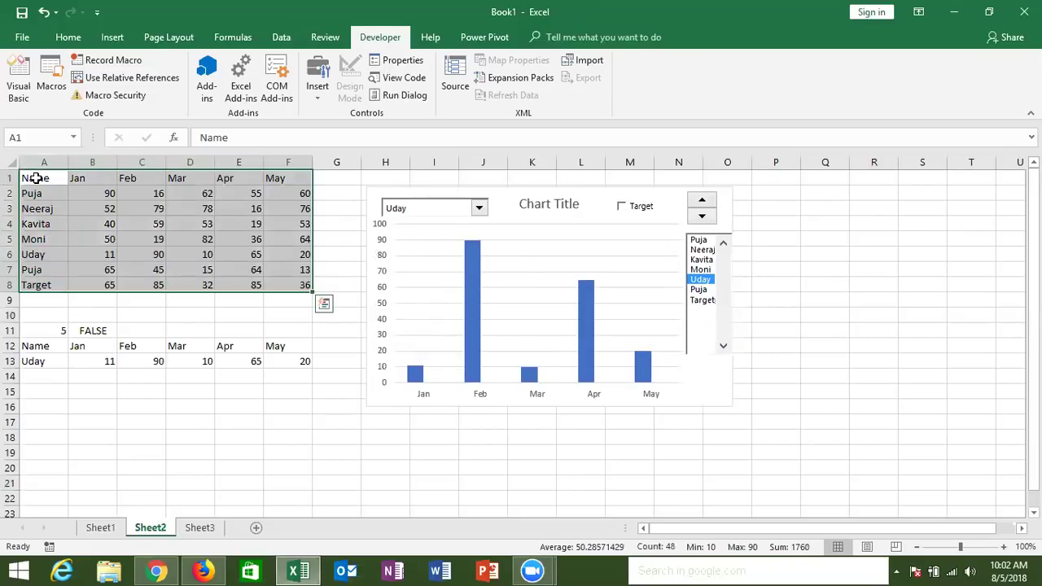
left_click(36, 177, "ctrl")
key("ctrl+c")
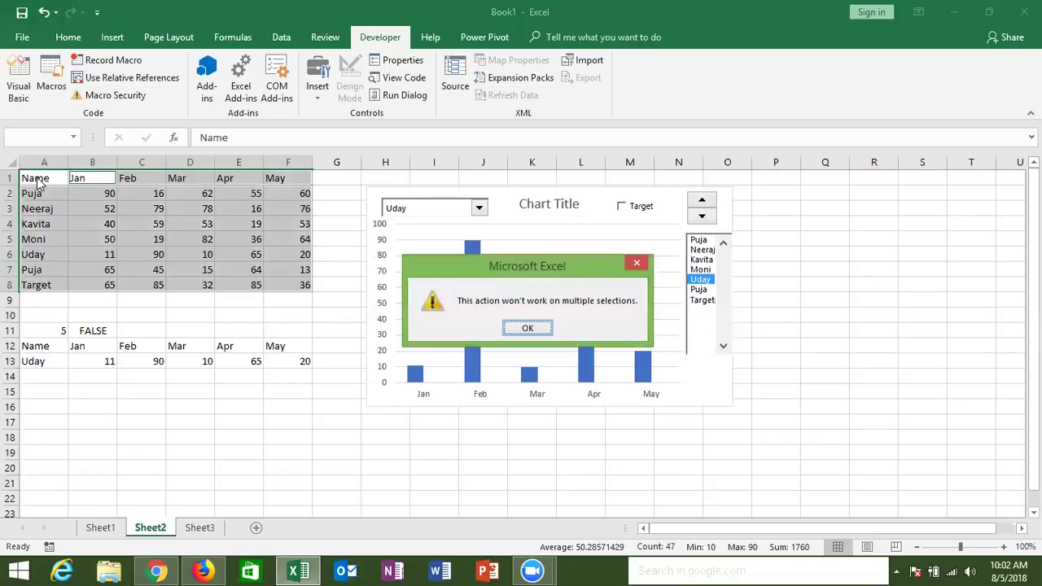
key("Return")
Copy the Name/Jan–May table A1:F8 from Sheet2 and paste it into Sheet3.
left_click(36, 178)
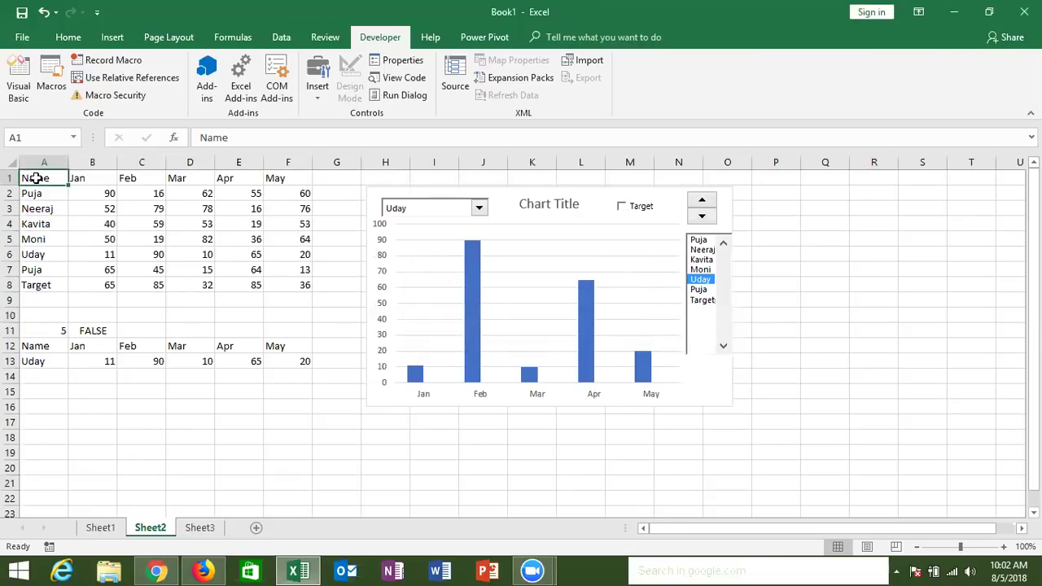
key("shift+Down")
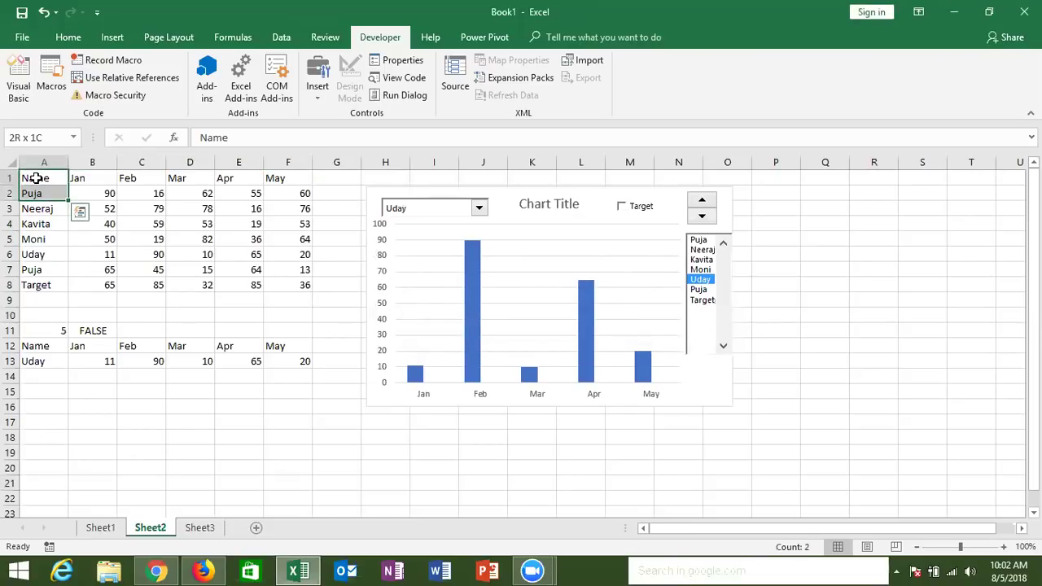
key("ctrl+shift+Down")
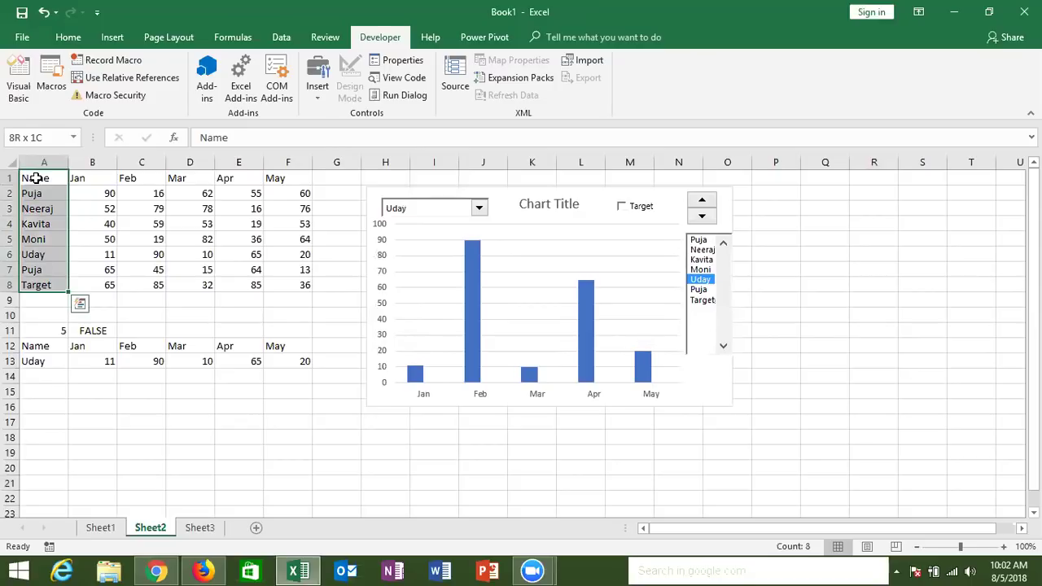
key("ctrl+shift+Right")
key("ctrl+c")
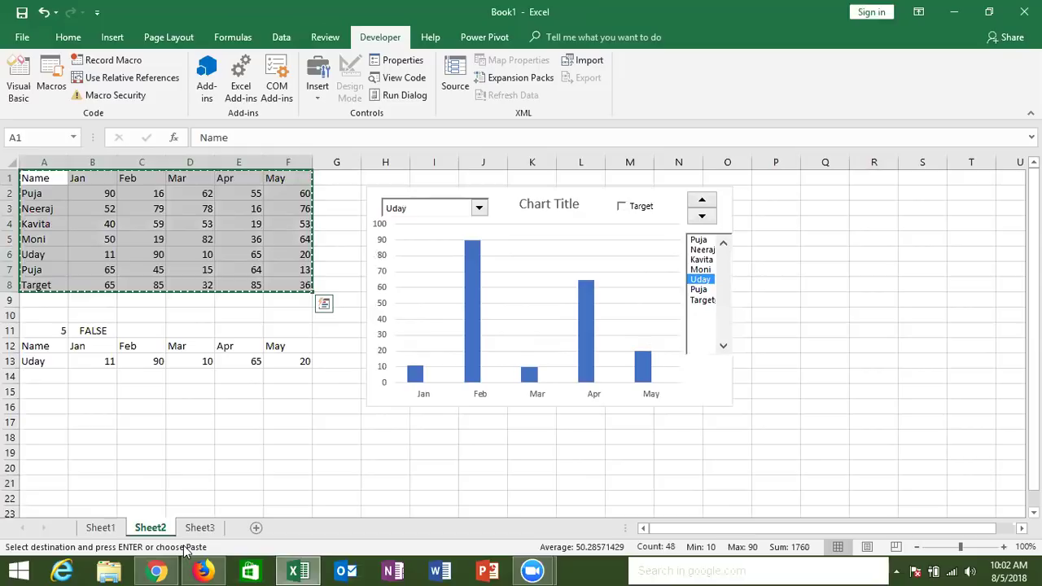
left_click(199, 528)
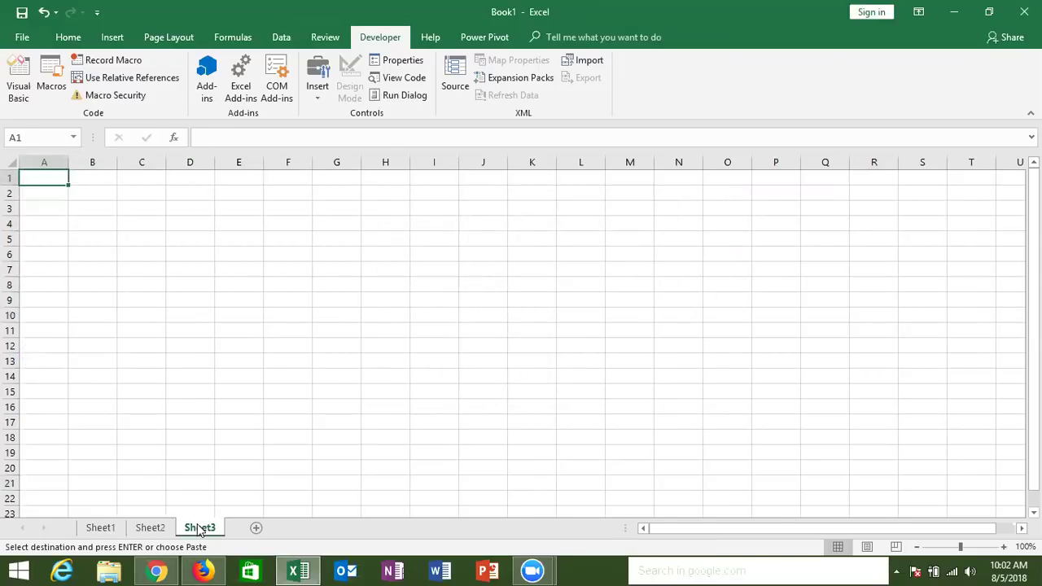
key("ctrl+v")
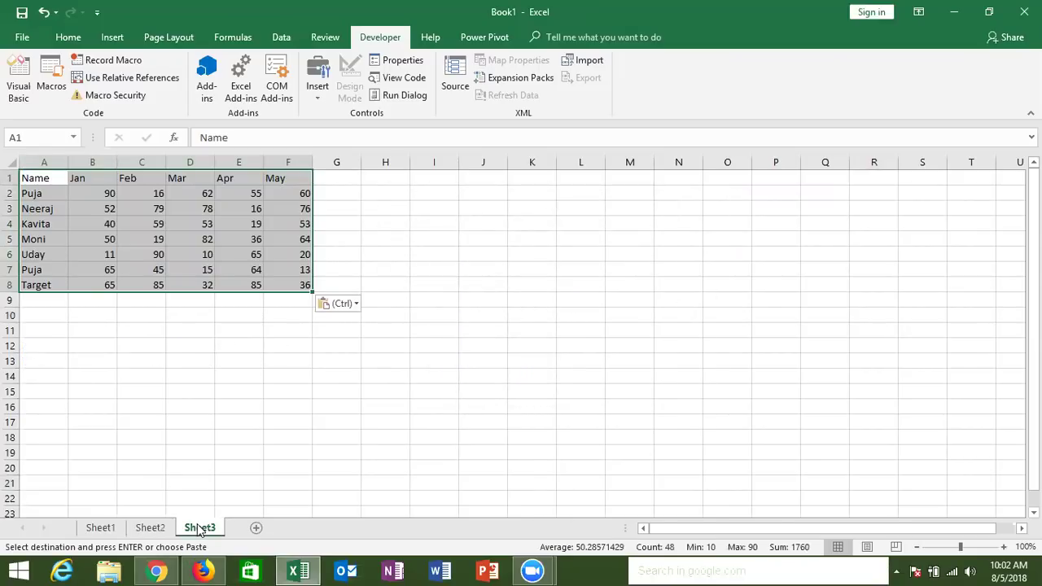
left_click(195, 569)
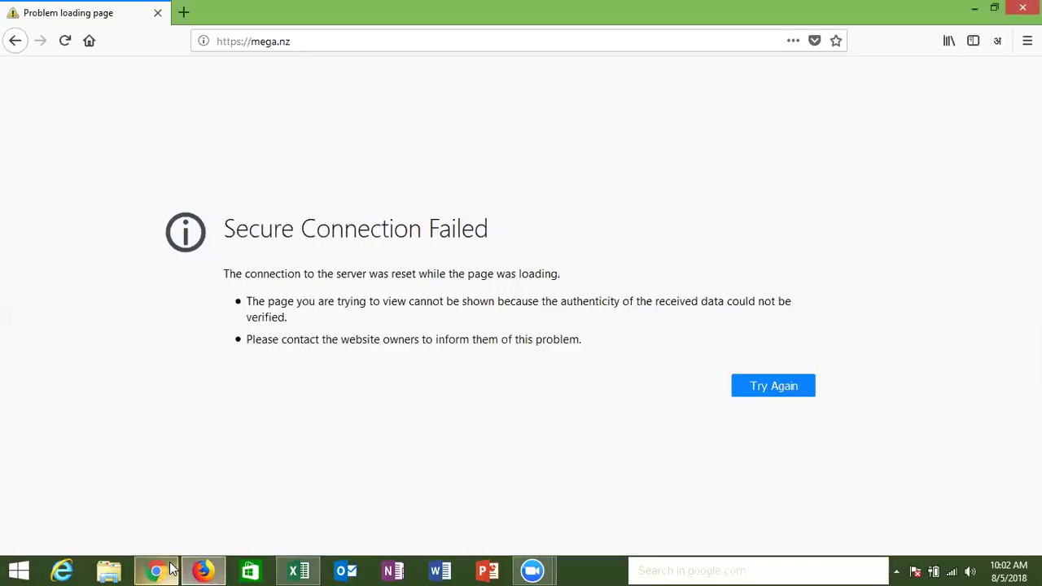
mouse_move(156, 570)
left_click(167, 389)
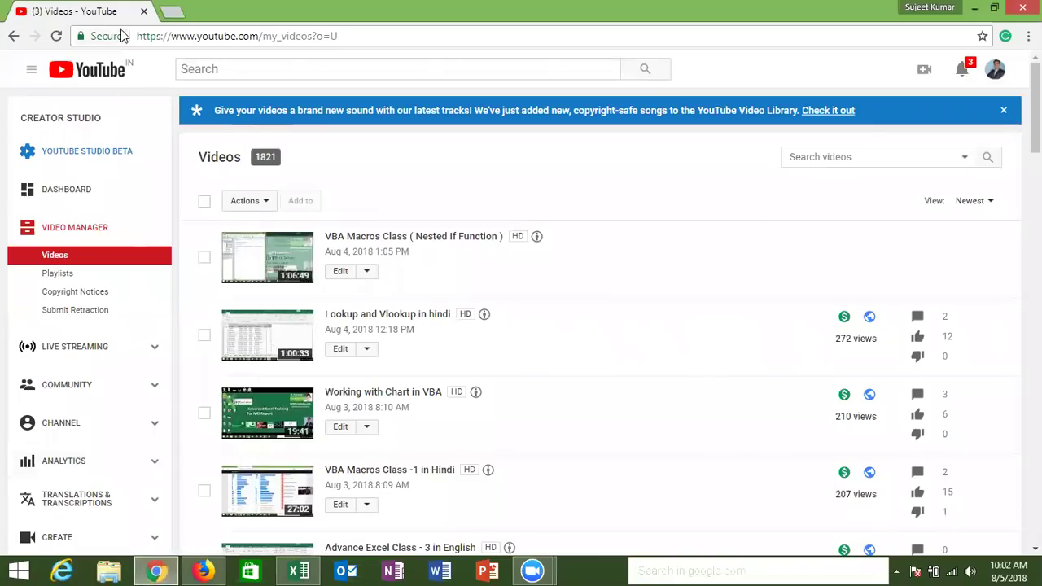
left_click(182, 18)
type("gmail.com")
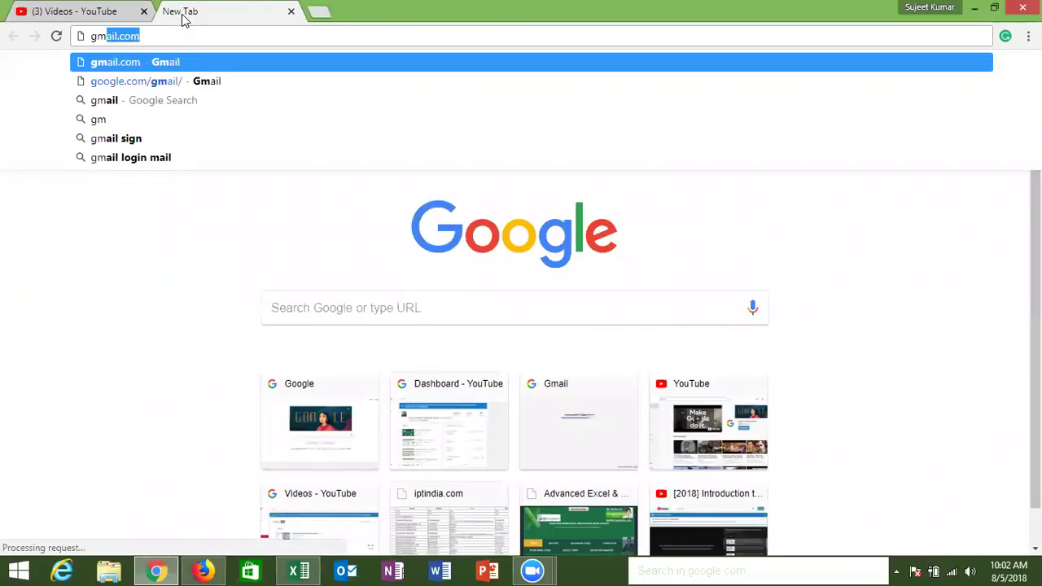
key("Return")
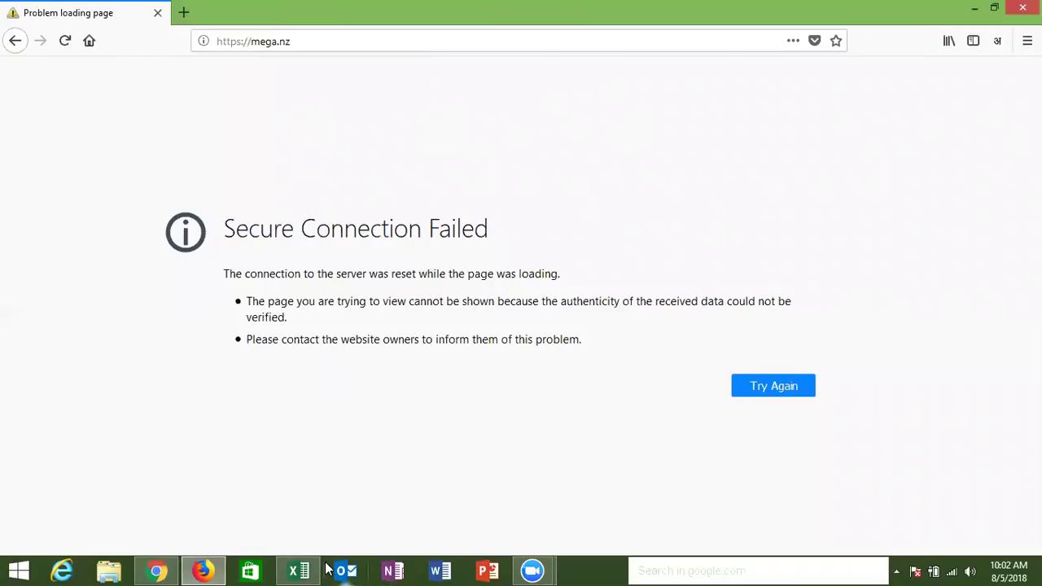
left_click(301, 571)
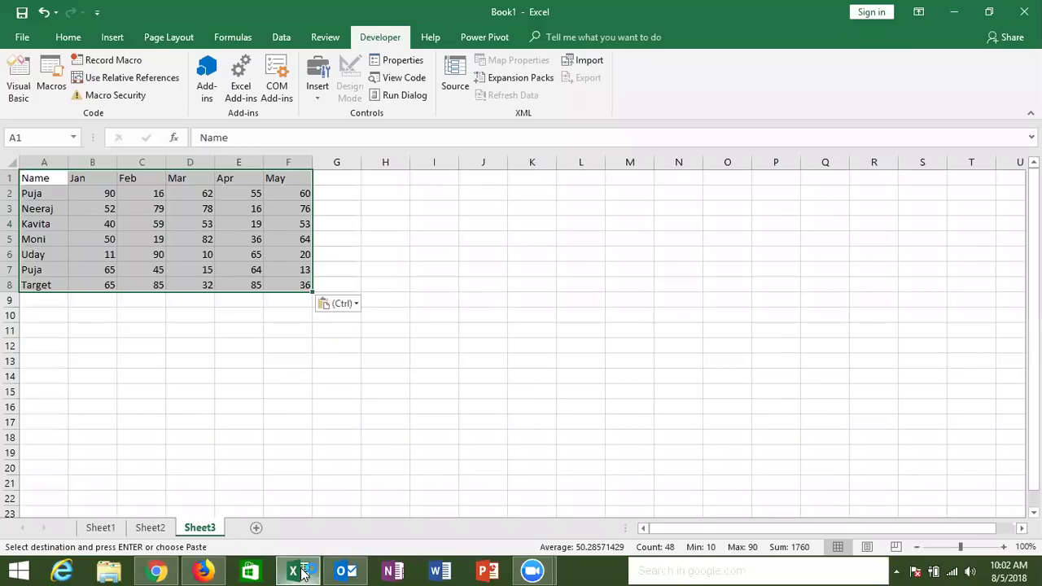
Close the Outlook startup window and copy the names A1:A8 into A13:A20.
left_click(59, 364)
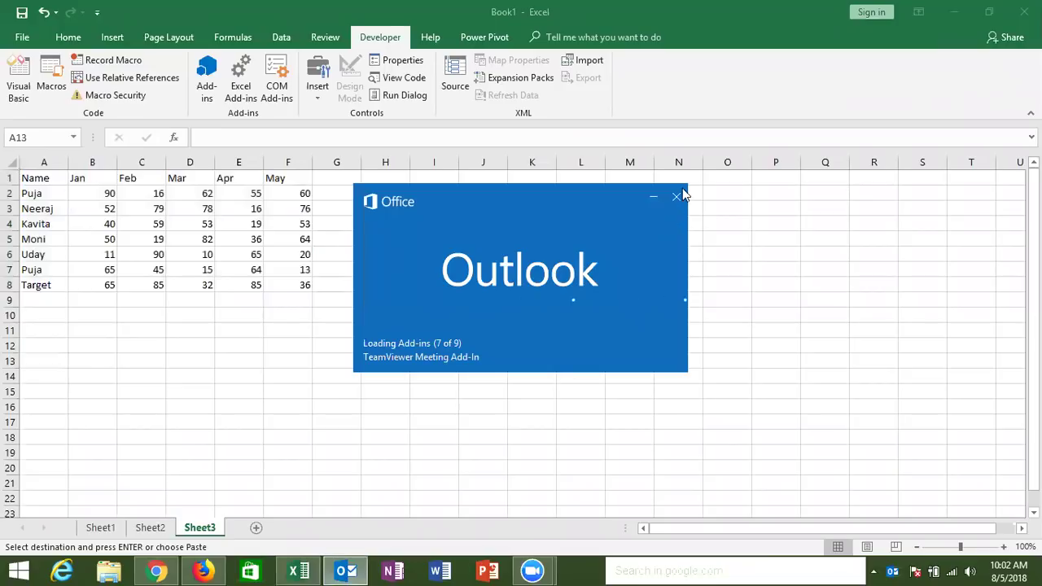
left_click(677, 196)
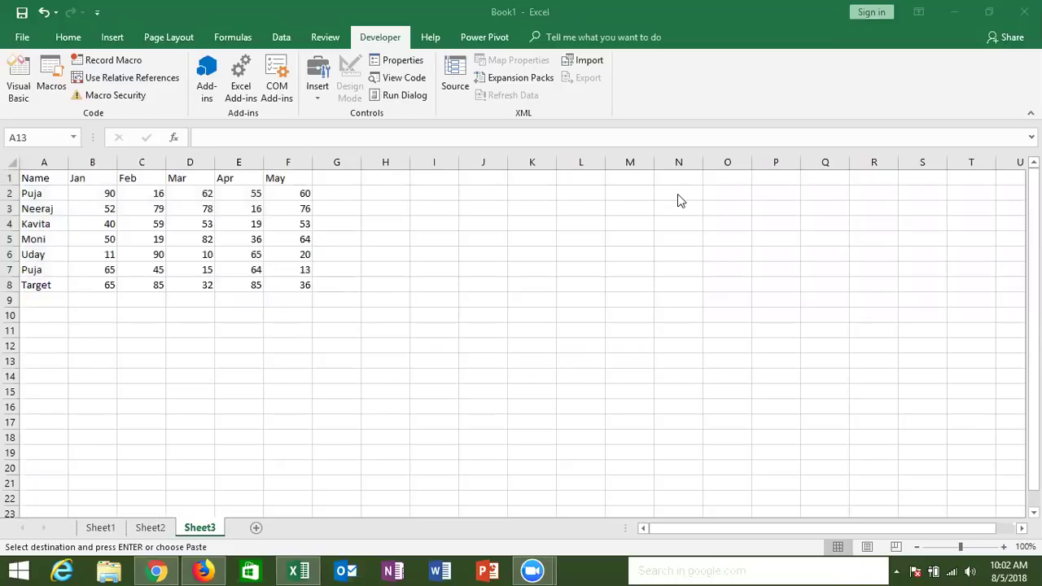
key("Up")
key("Up")
key("Up")
key("Up")
key("Up")
key("Up")
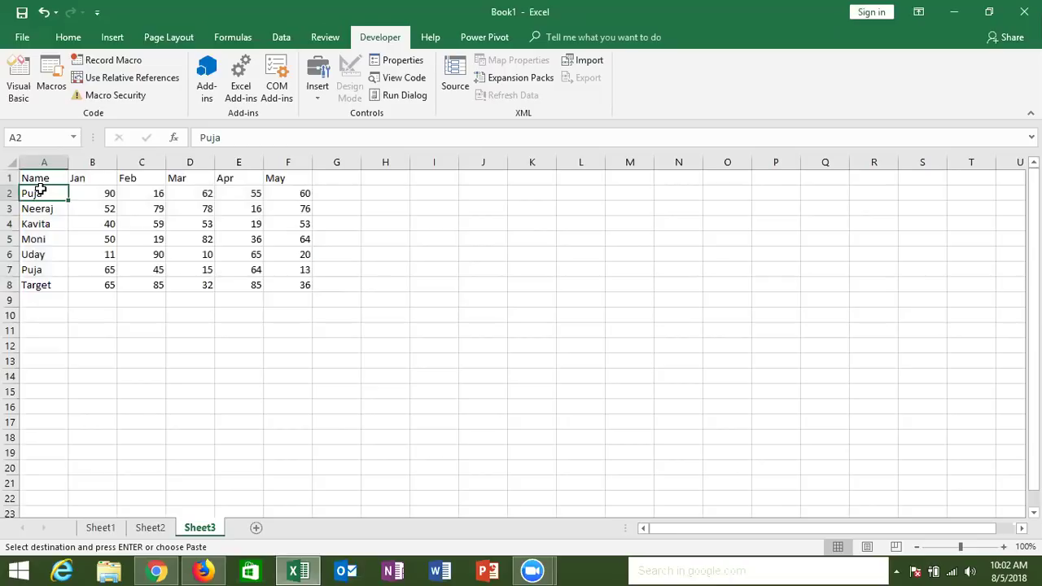
key("Up")
left_click(40, 189)
key("Up")
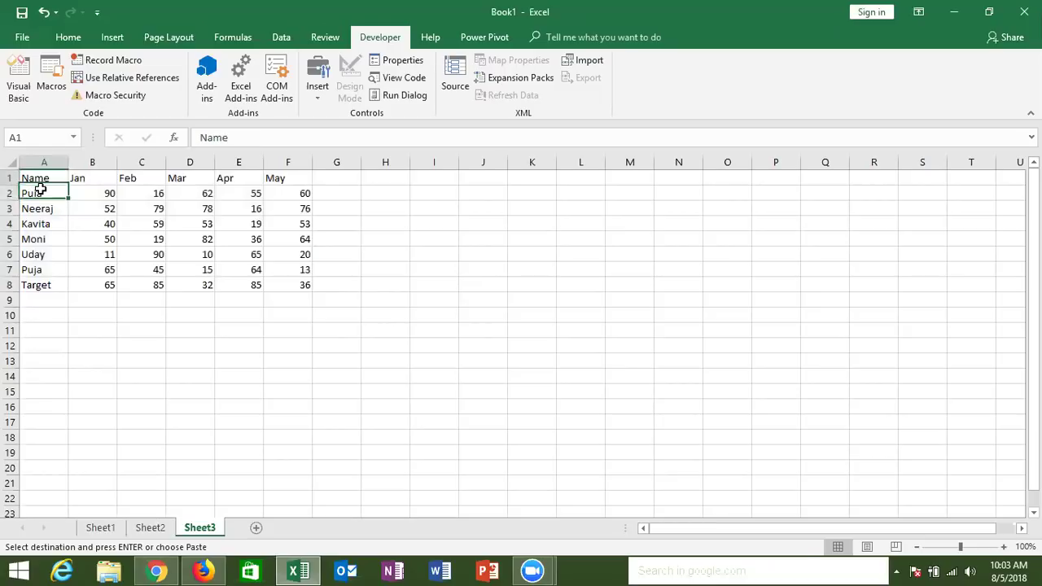
key("ctrl+shift+Down")
key("ctrl+v")
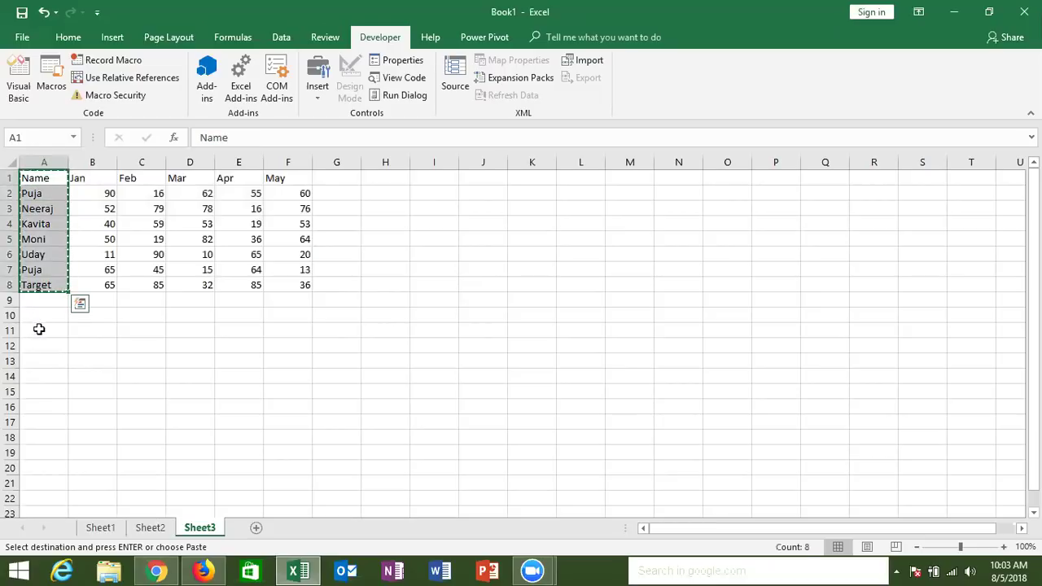
left_click(43, 363)
key("ctrl+v")
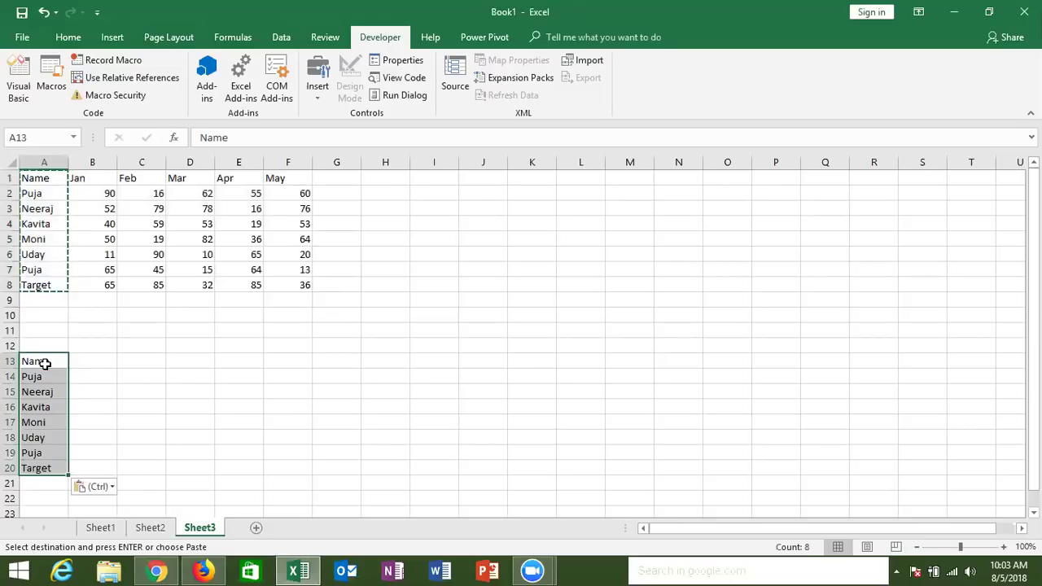
Enter the value 1 in cell A12.
key("Up")
type("1")
key("Return")
key("Right")
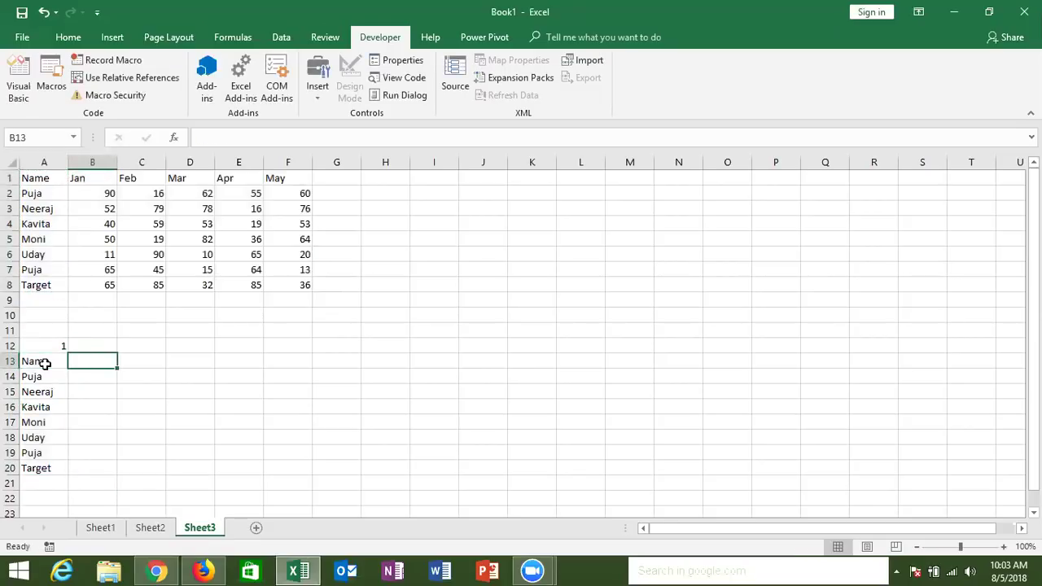
Enter the formula =OFFSET(A1,0,A12) in cell B13.
type("=of")
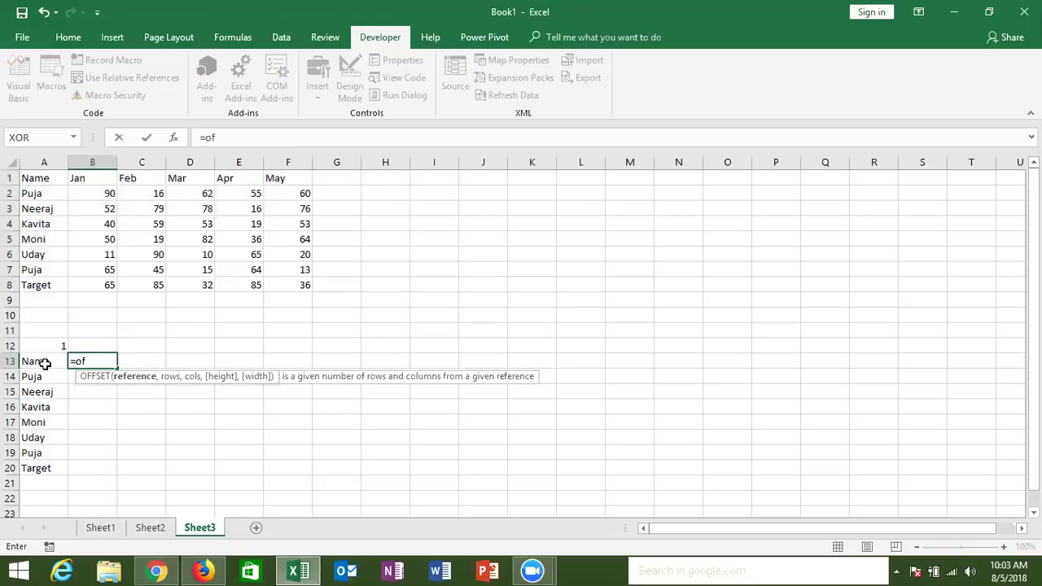
key("Tab")
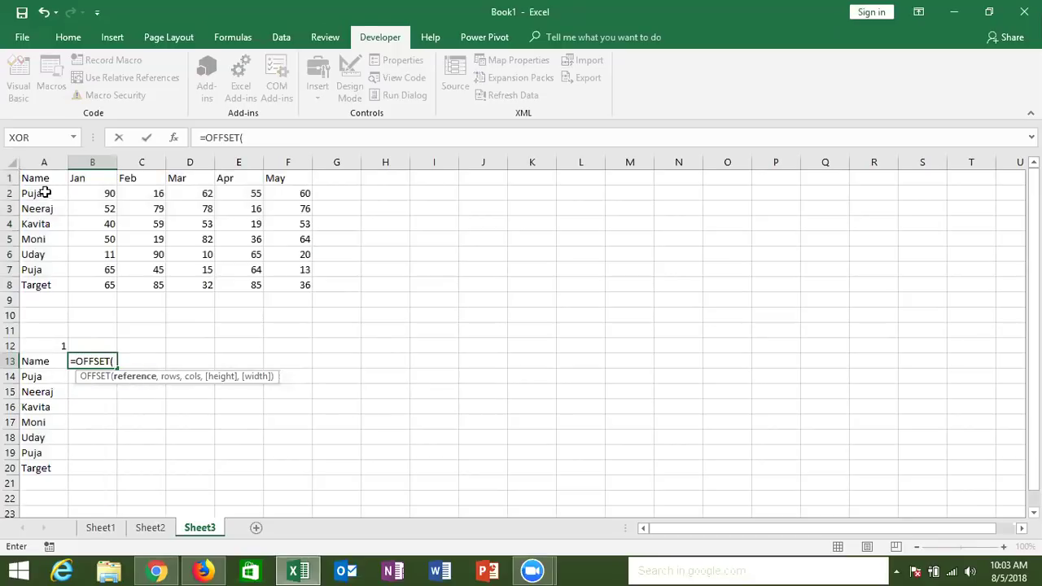
left_click(45, 176)
type(",")
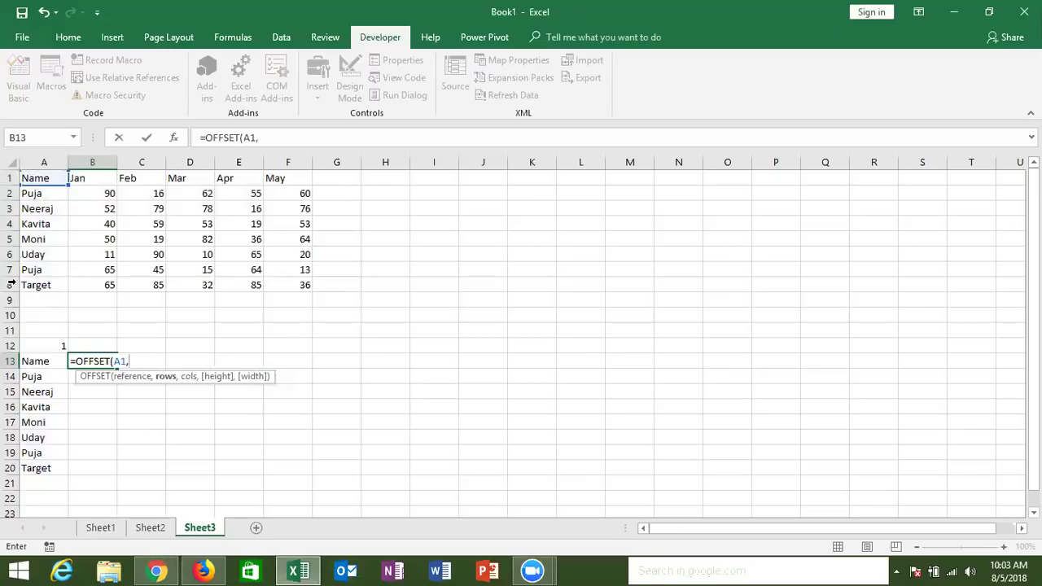
left_click(38, 348)
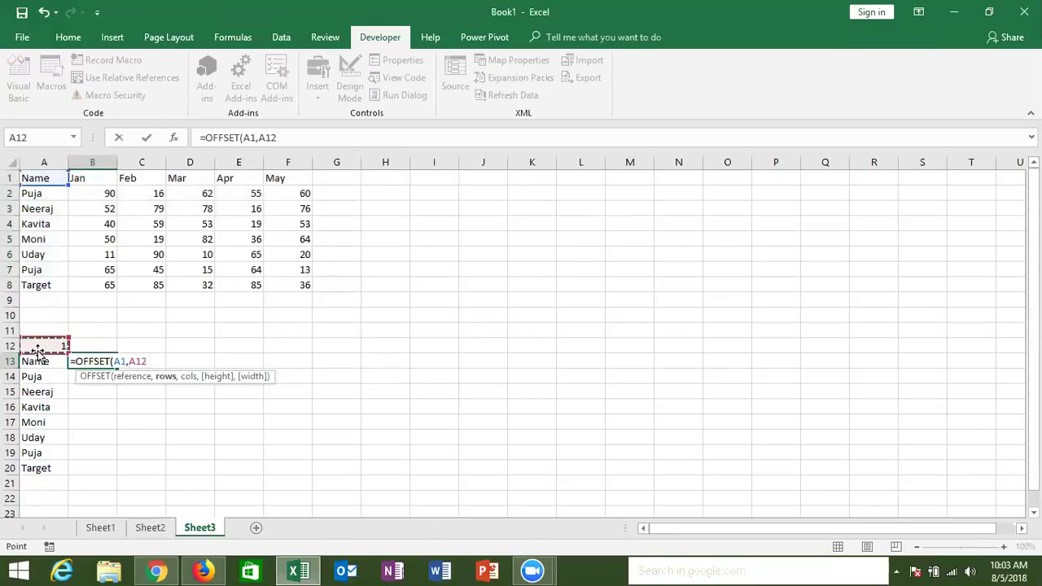
key("BackSpace")
key("BackSpace")
key("BackSpace")
type("0,")
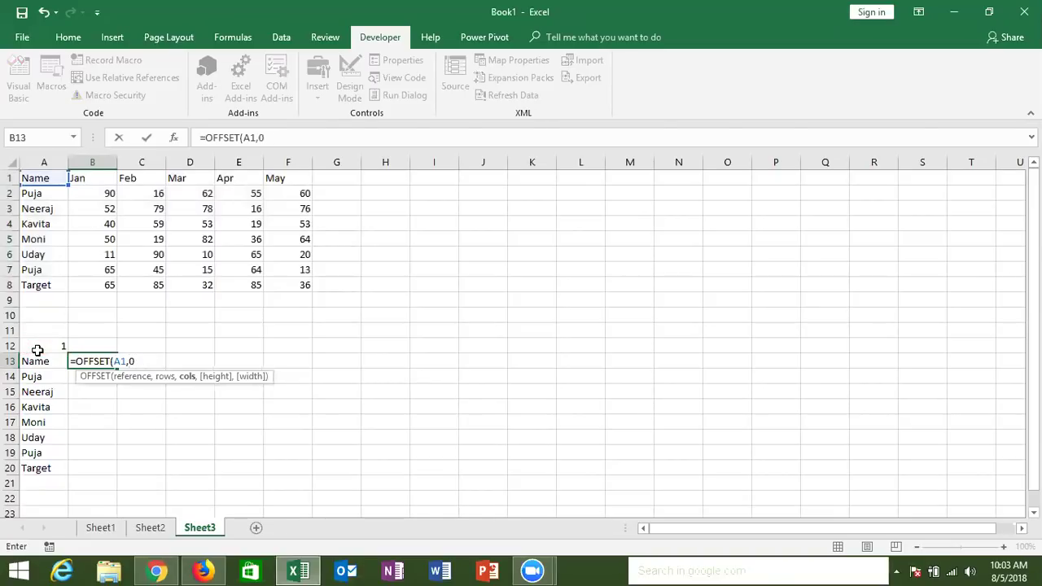
left_click(46, 348)
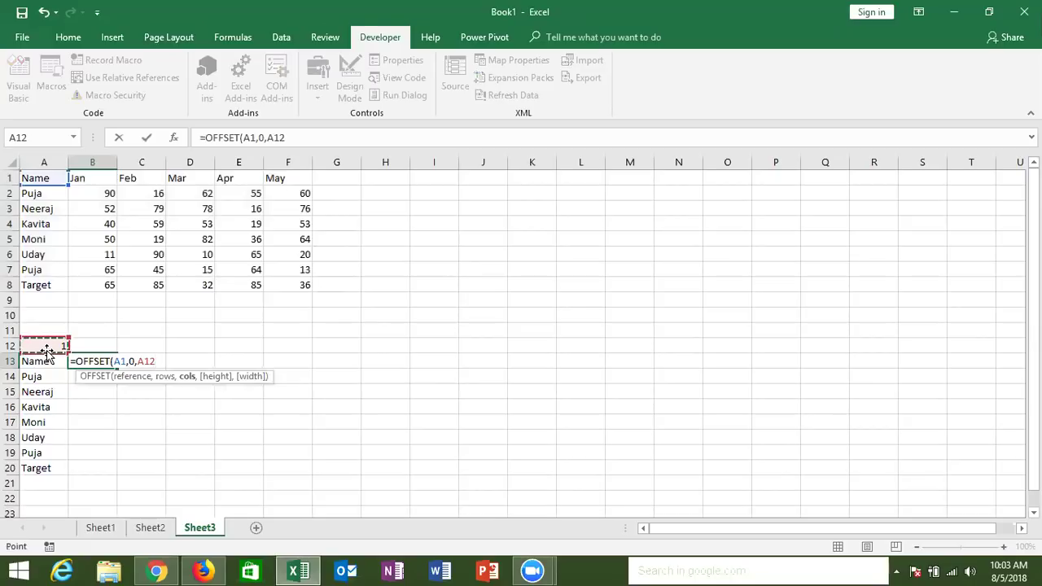
key("ctrl+Return")
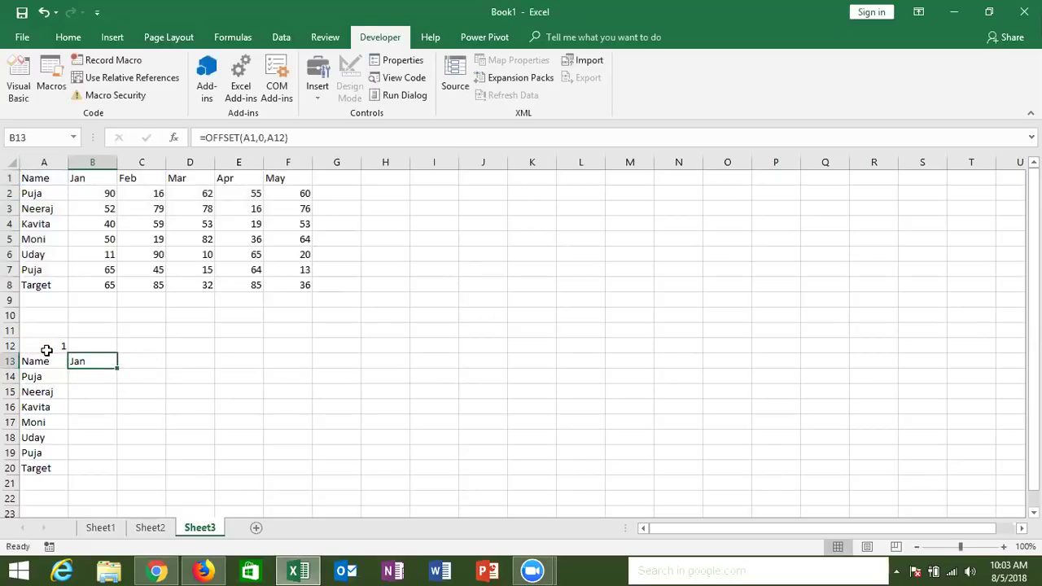
Make the A12 reference absolute ($A$12) and fill the formula down B13:B20.
left_click(280, 137)
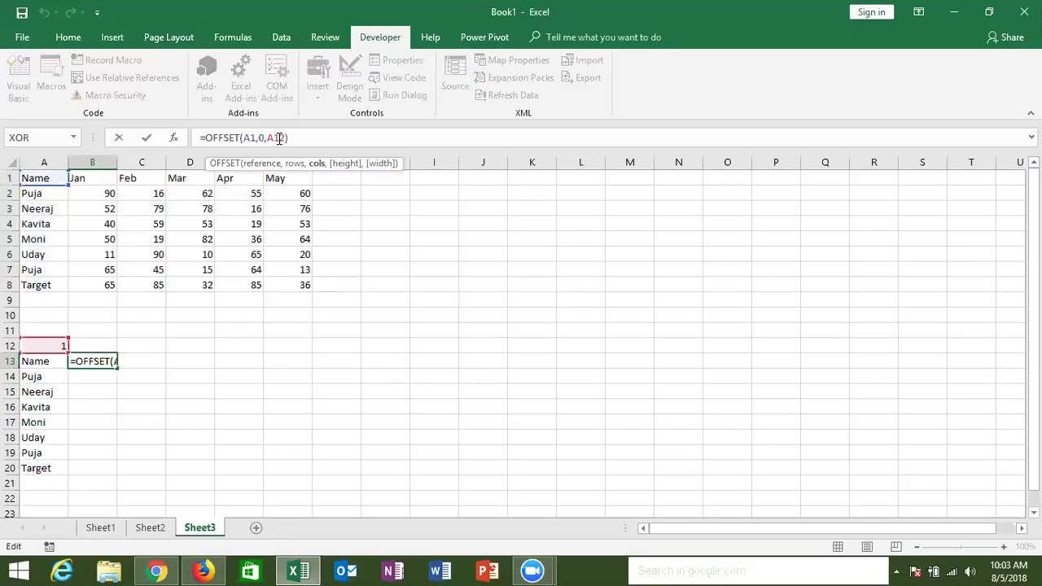
key("F4")
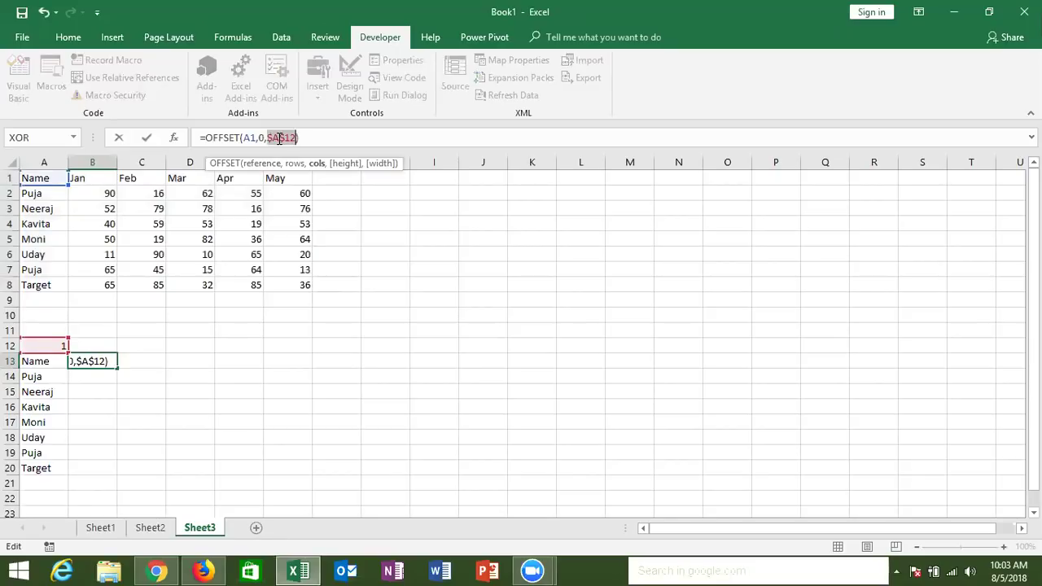
key("Return")
key("Up")
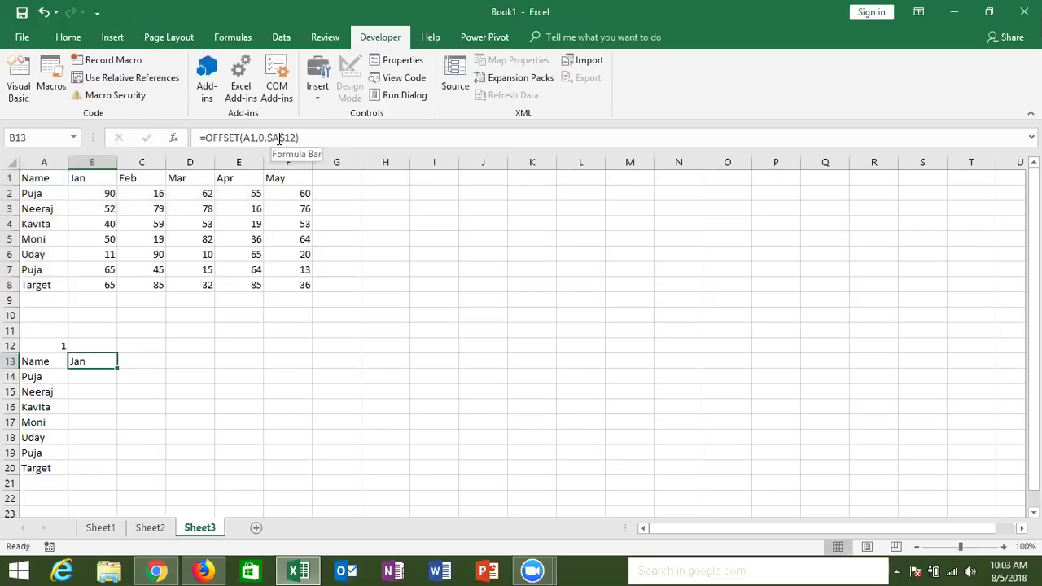
key("shift+Down")
key("shift+Down")
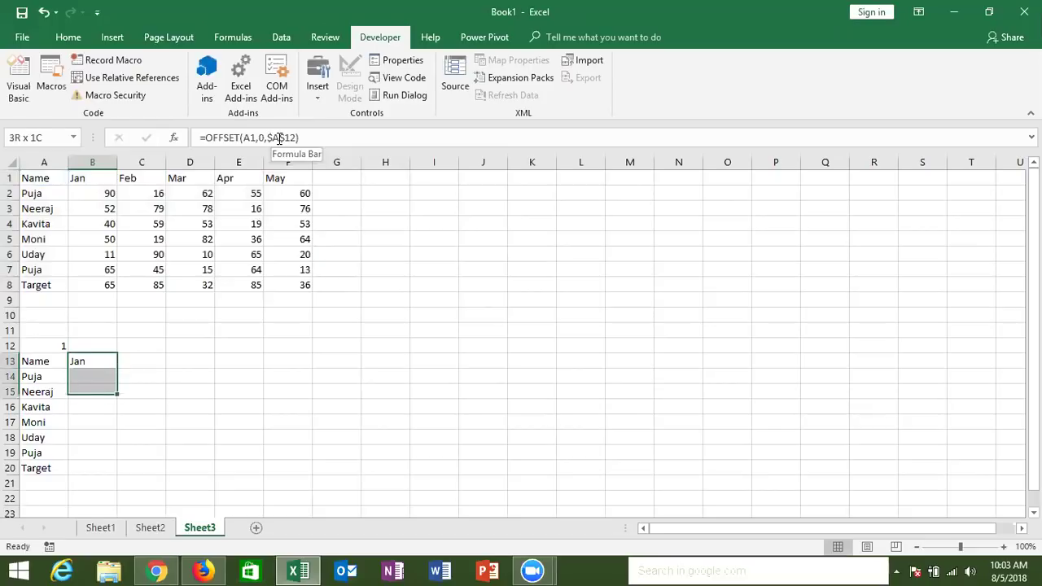
key("shift+Down")
key("shift+Down")
key("shift+Down")
key("shift+Down")
key("shift+Down")
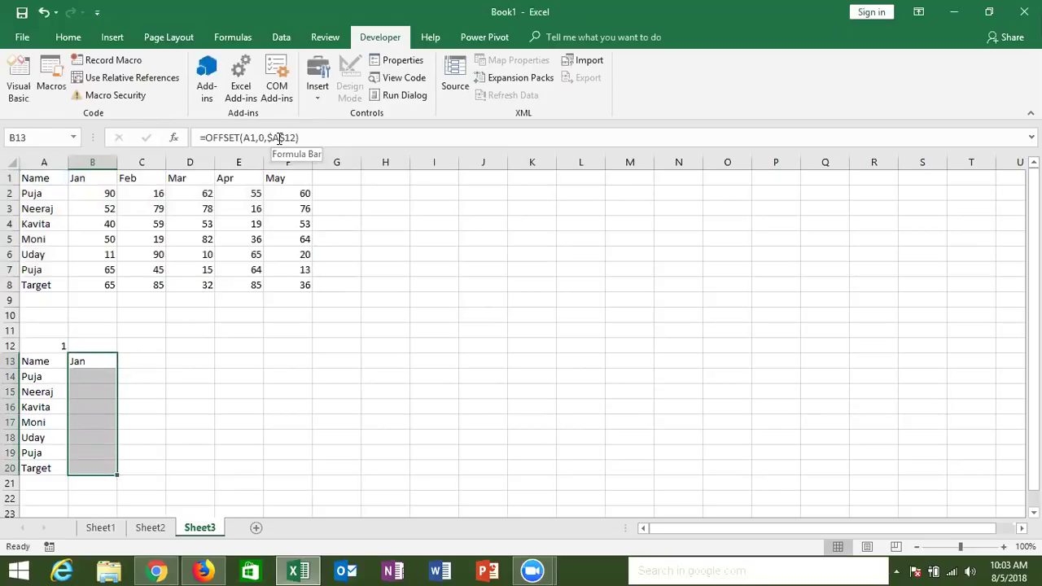
key("ctrl+d")
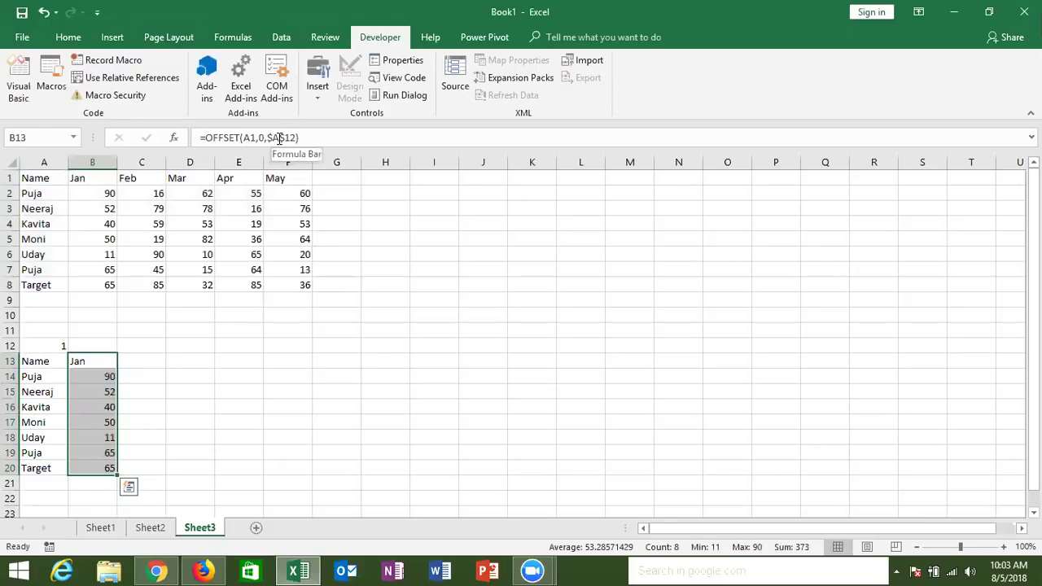
Test A12 with 2 and 3, reset it to 1, and select A13:B20.
key("Left")
key("Up")
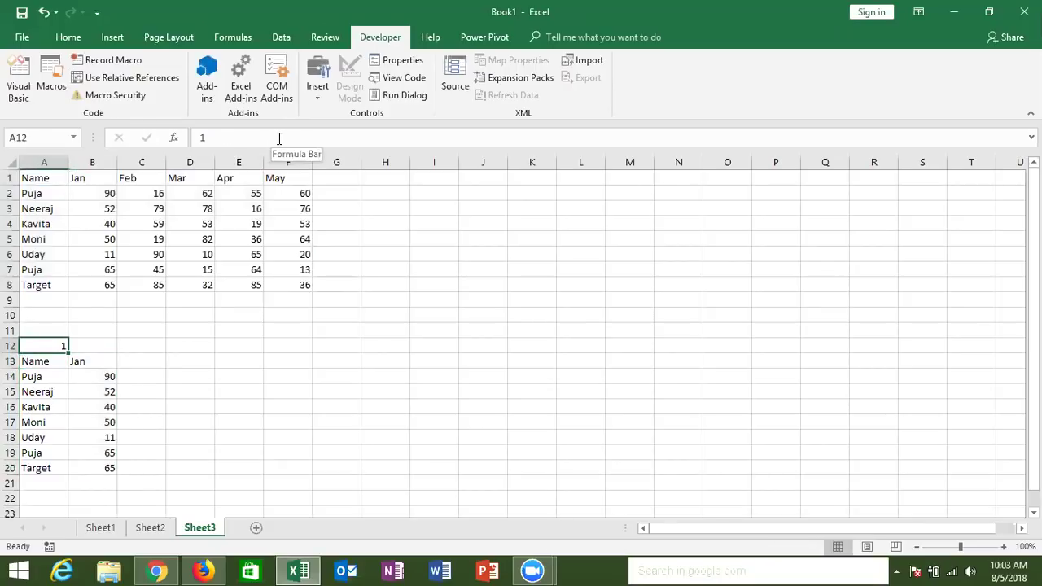
type("2")
key("Return")
key("Up")
type("3")
key("Return")
key("Up")
type("1")
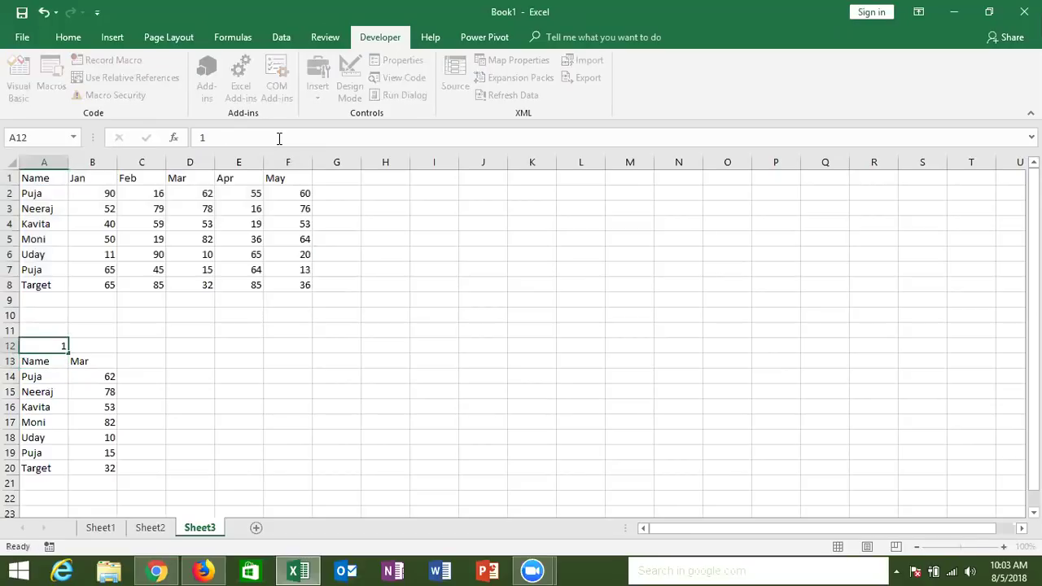
key("Return")
key("shift+Right")
key("ctrl+shift+Down")
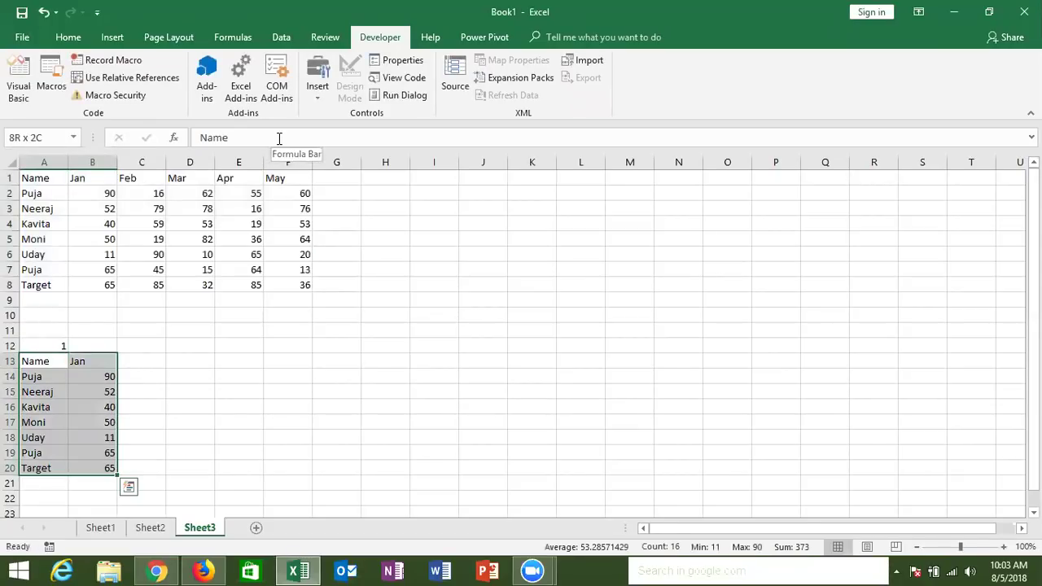
Insert a 2-D pie chart of A13:B20 and move it beside the data.
left_click(115, 38)
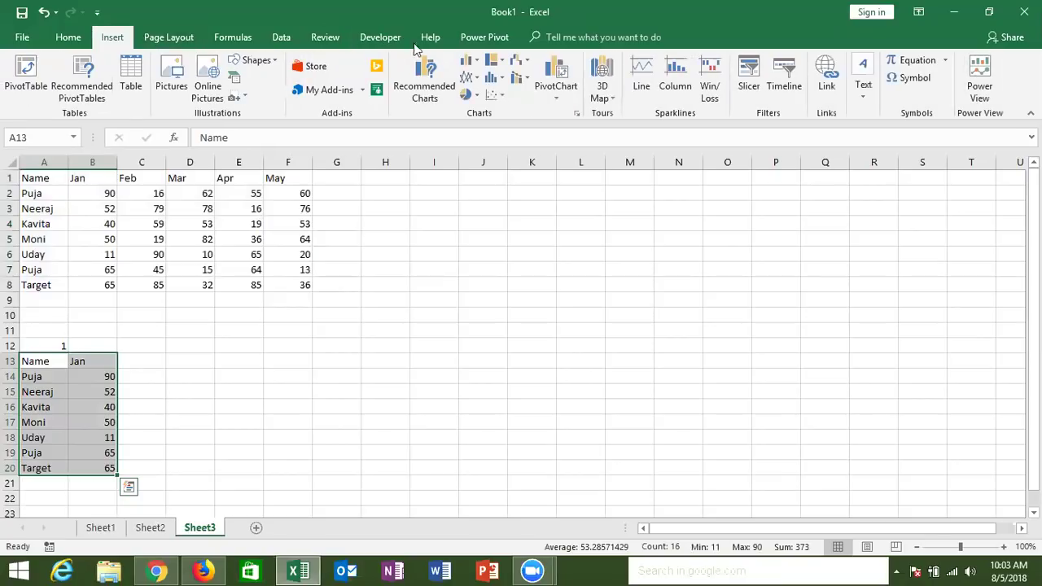
left_click(470, 95)
left_click(488, 160)
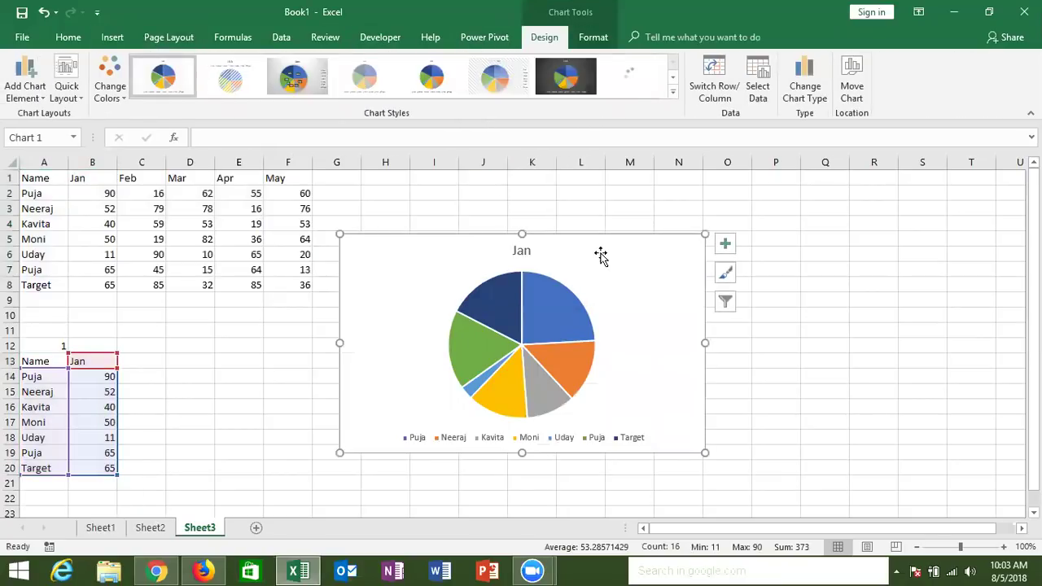
mouse_move(600, 253)
left_mouse_down()
mouse_move(626, 244)
mouse_move(610, 241)
left_mouse_up()
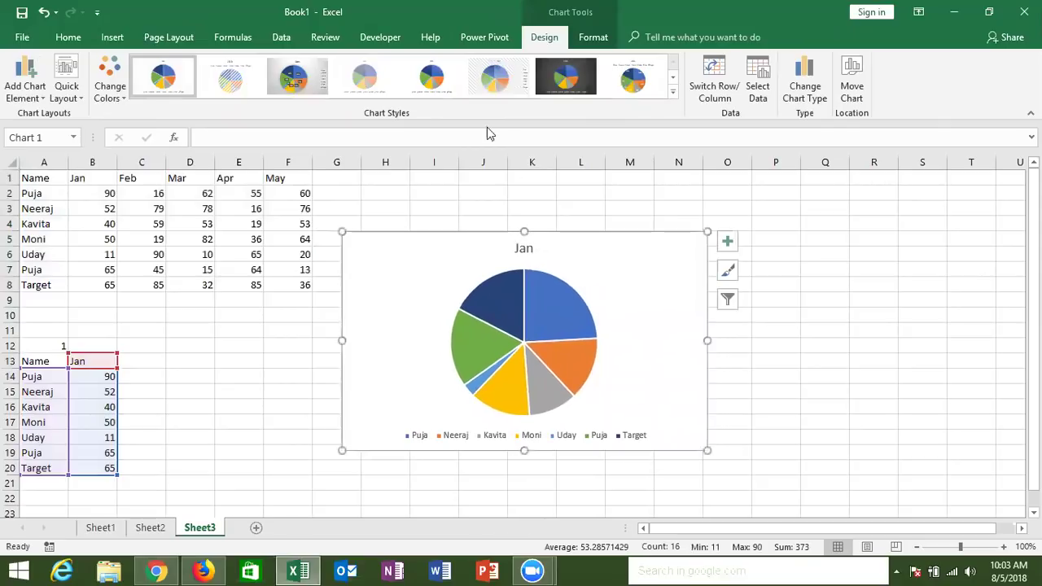
Draw a Developer option button in the chart's top-left corner and clear its default label.
left_click(280, 41)
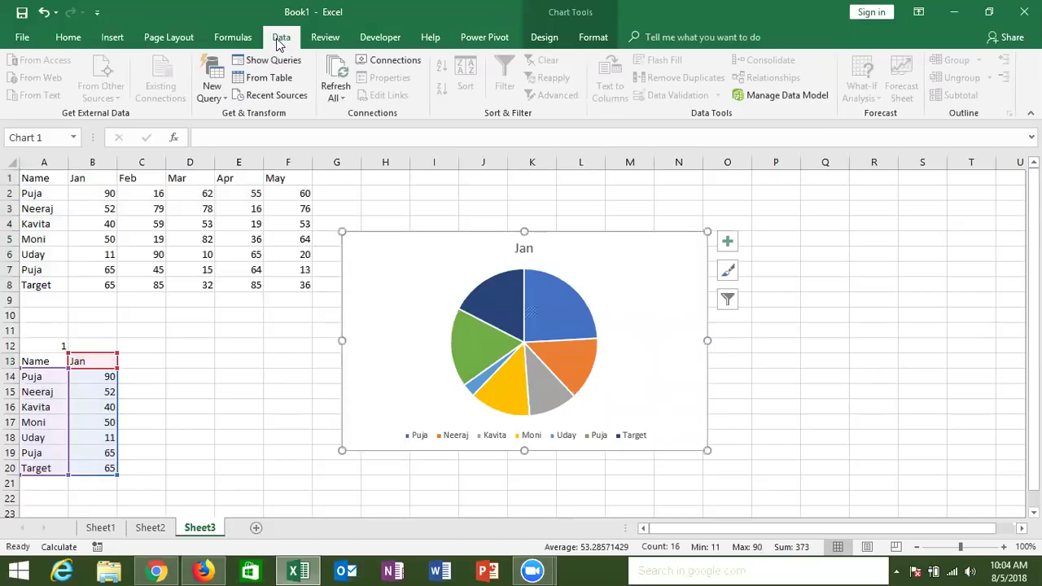
left_click(391, 41)
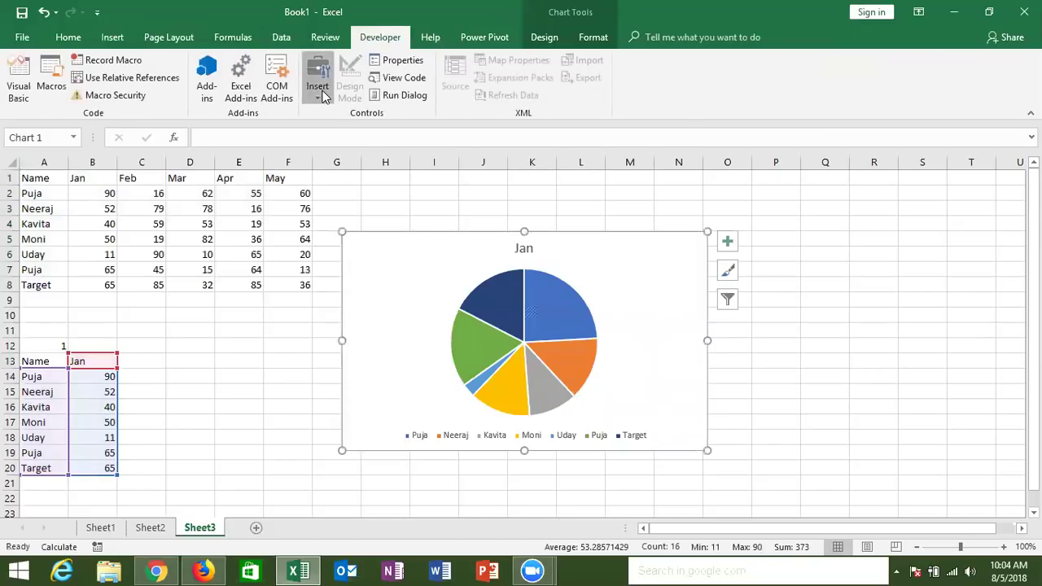
left_click(317, 82)
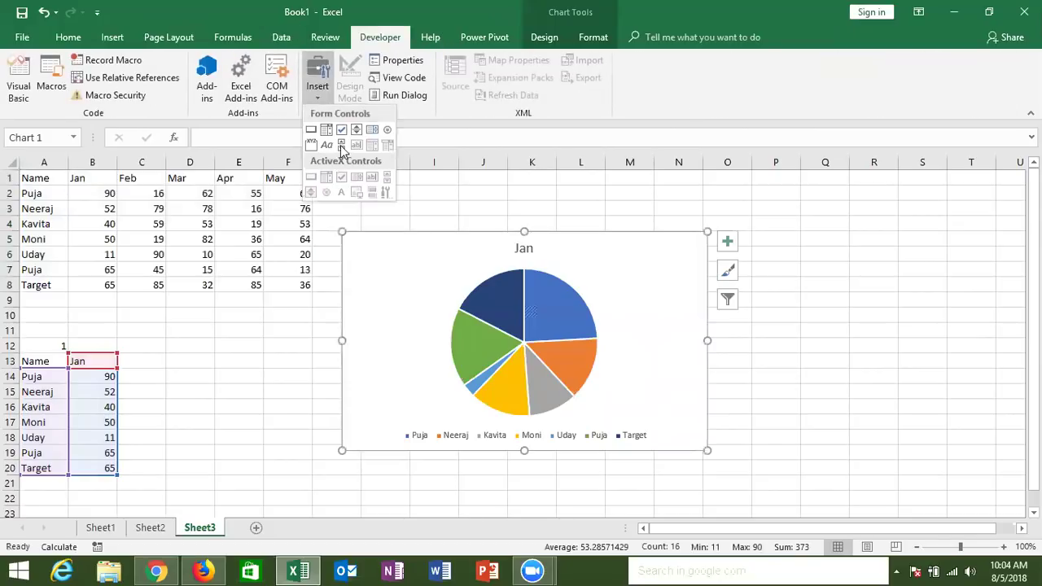
left_click(387, 132)
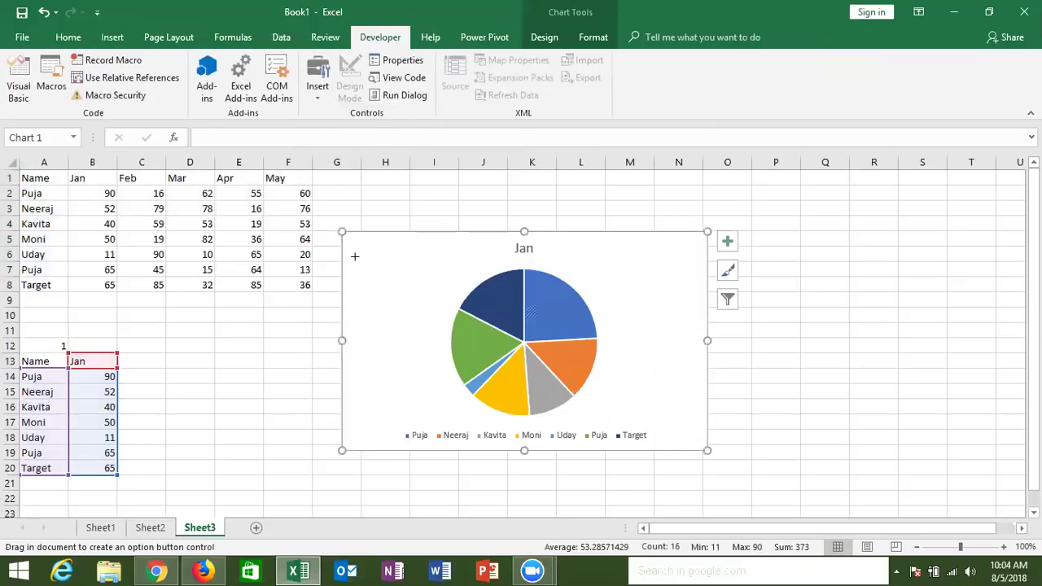
left_click_drag(350, 241, 412, 255)
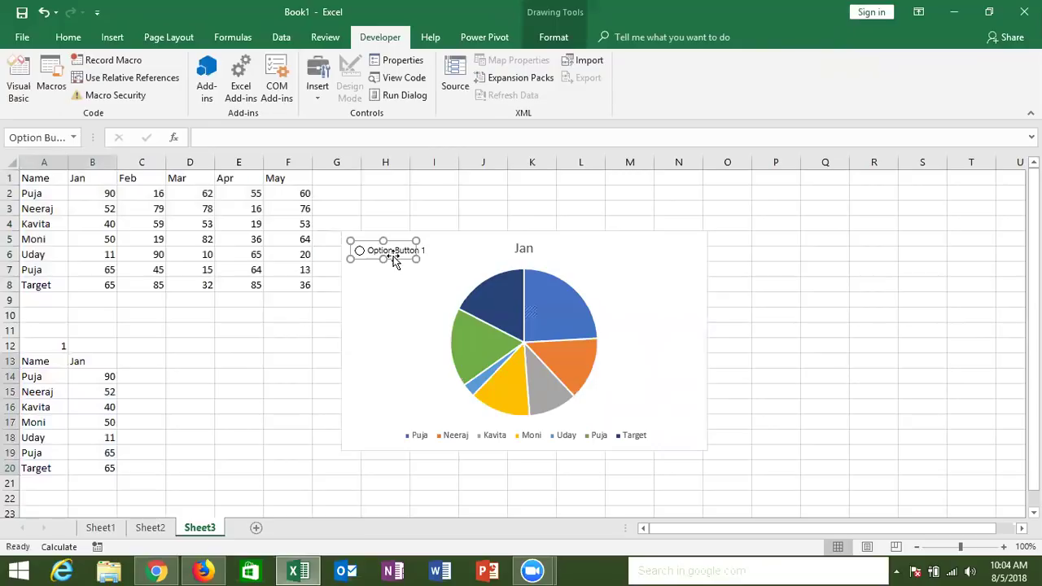
right_click(394, 258)
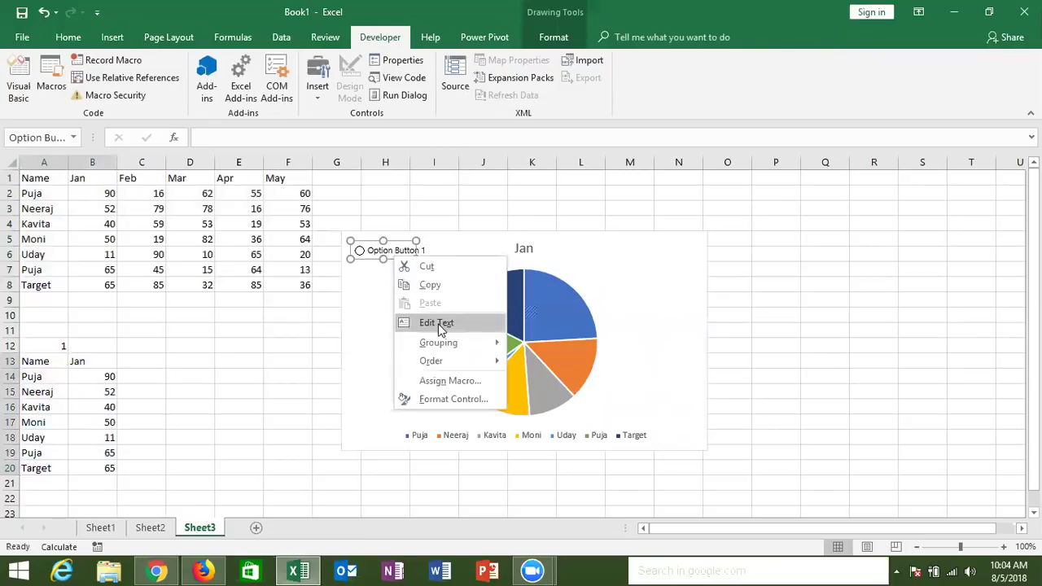
left_click(440, 323)
key("ctrl+a")
key("BackSpace")
Label the option button JAN, narrow it, and link it to $A$12 with 3-D shading.
type("JAN")
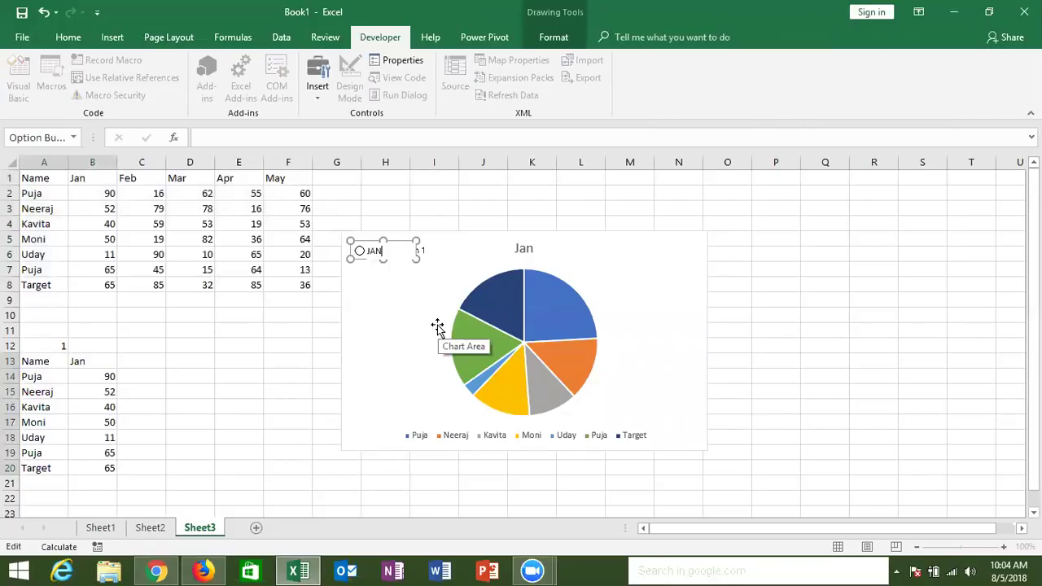
left_click_drag(414, 258, 392, 258)
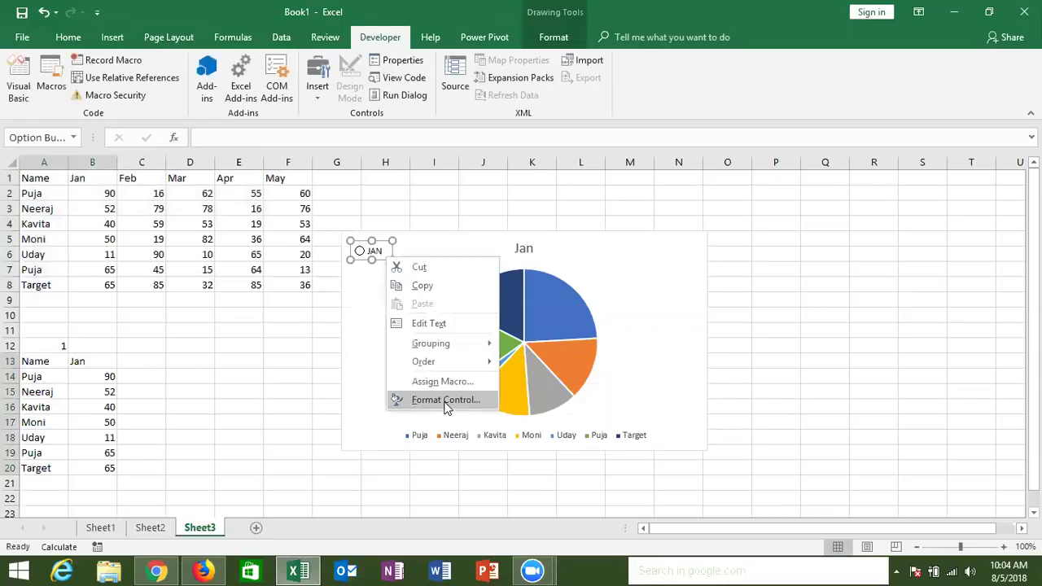
left_click(445, 400)
left_click(364, 269)
left_click(391, 224)
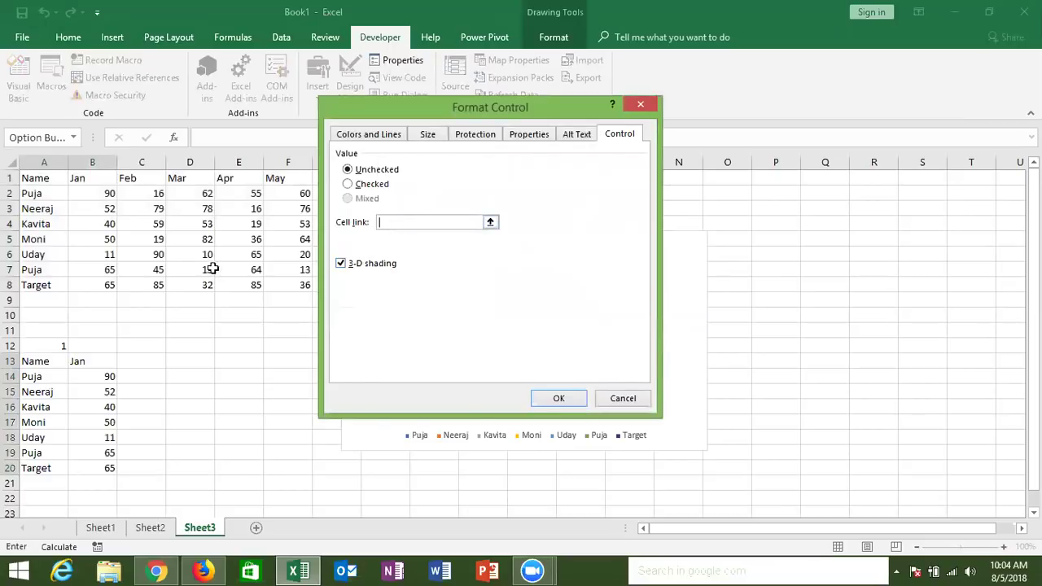
left_click(64, 348)
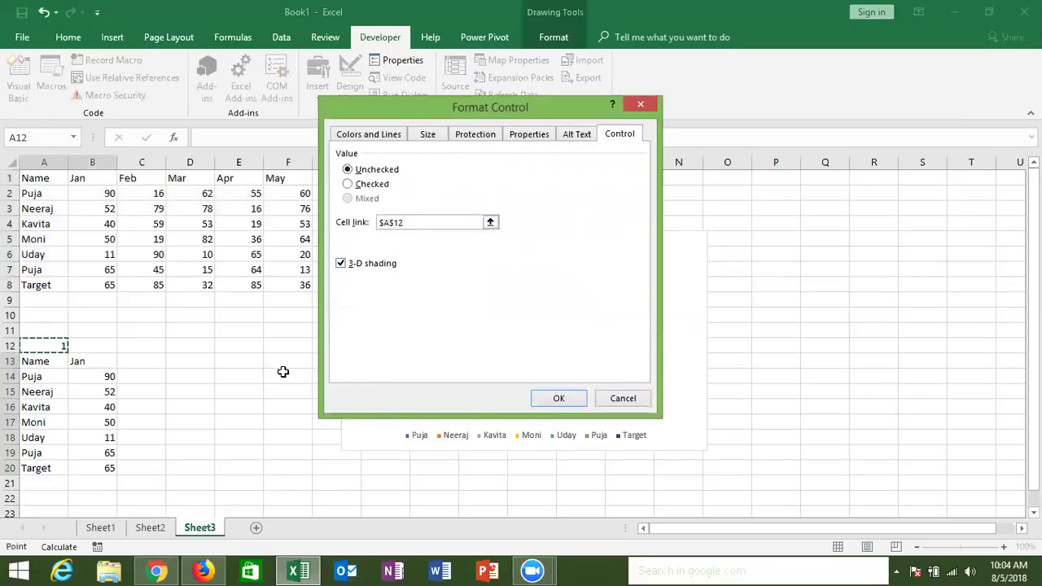
left_click(545, 401)
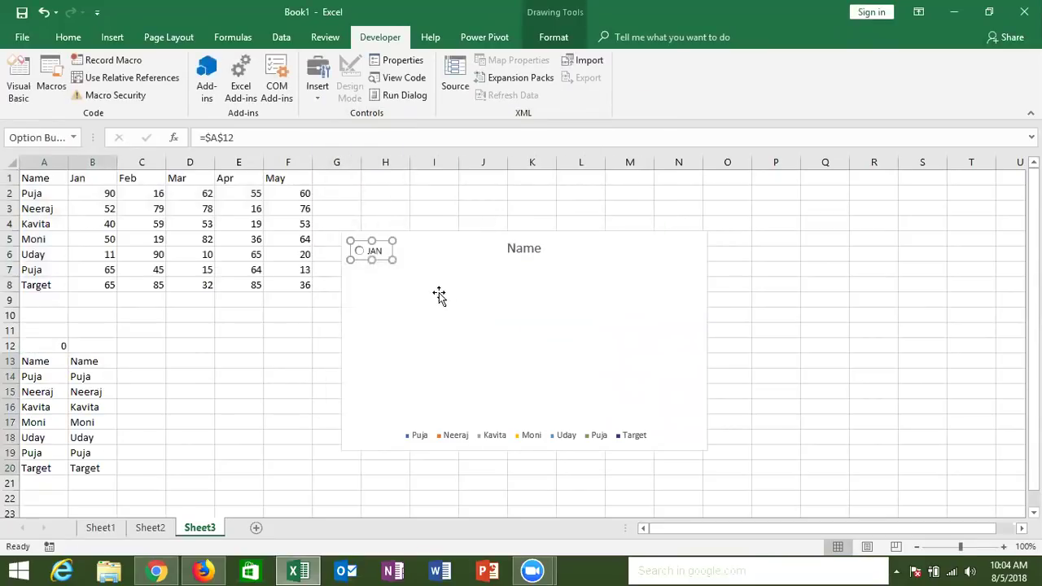
Reselect the JAN option button and dismiss its context menu.
left_click(374, 293)
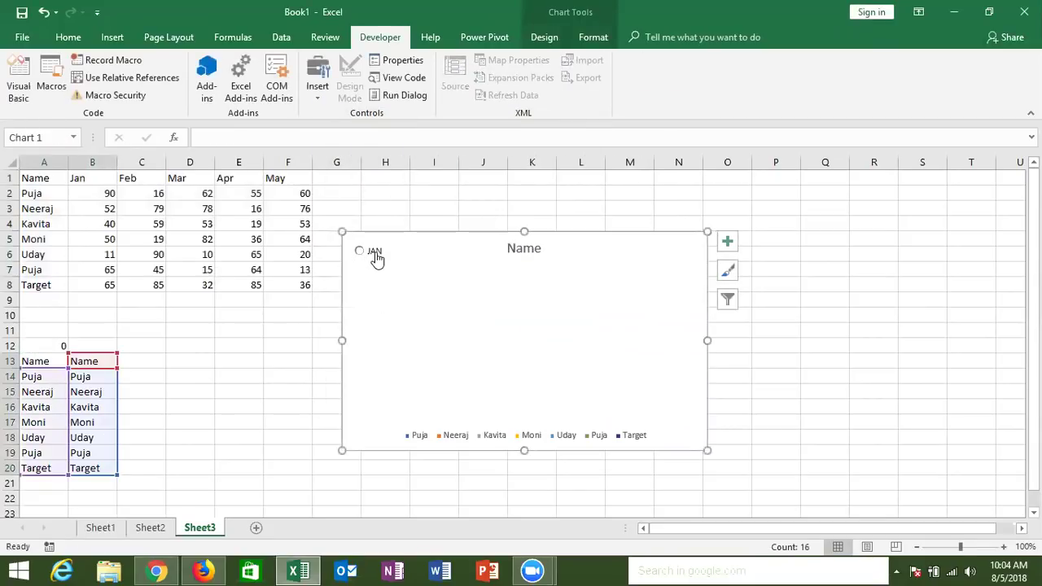
right_click(375, 254)
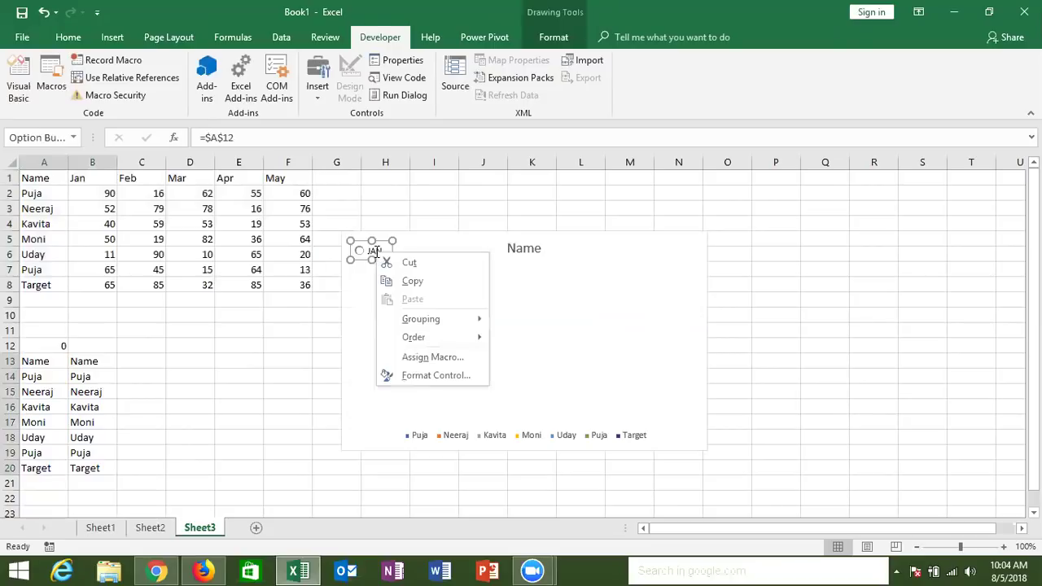
left_click(376, 251)
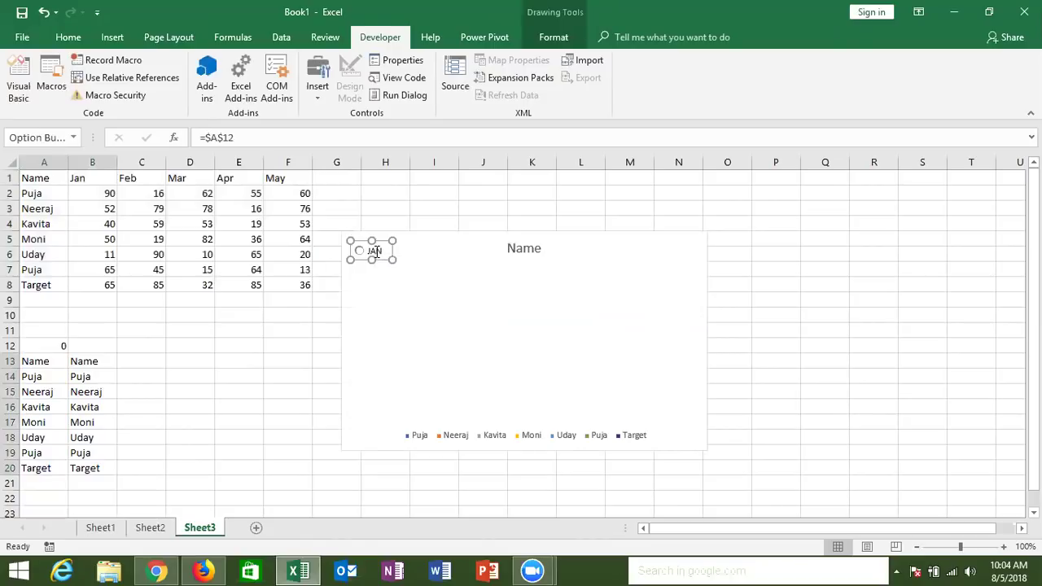
Copy the JAN option button rightward to create additional month buttons on the chart.
left_click_drag(381, 262, 441, 259)
left_click_drag(445, 254, 513, 259)
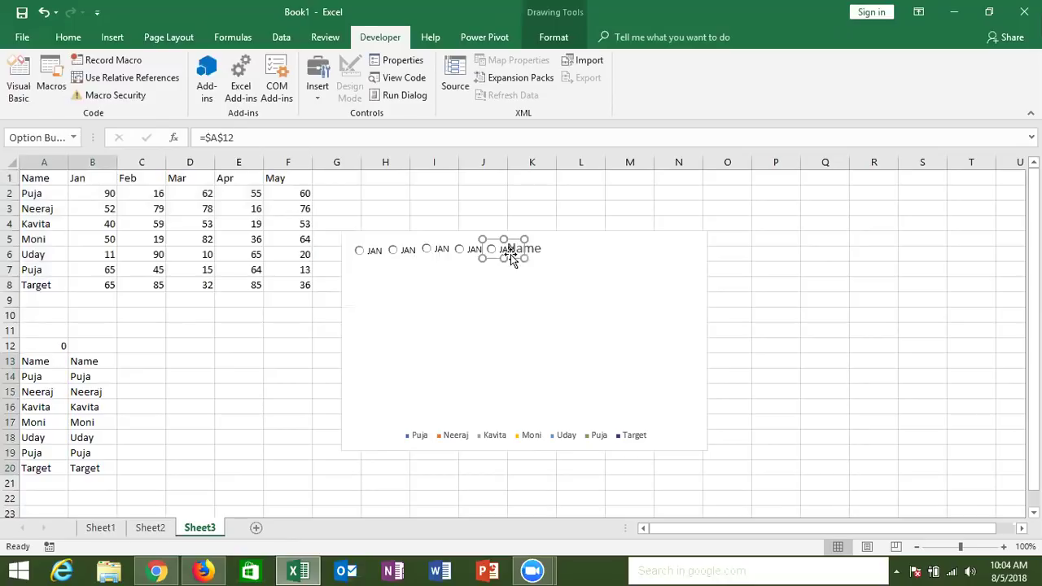
left_click(539, 280)
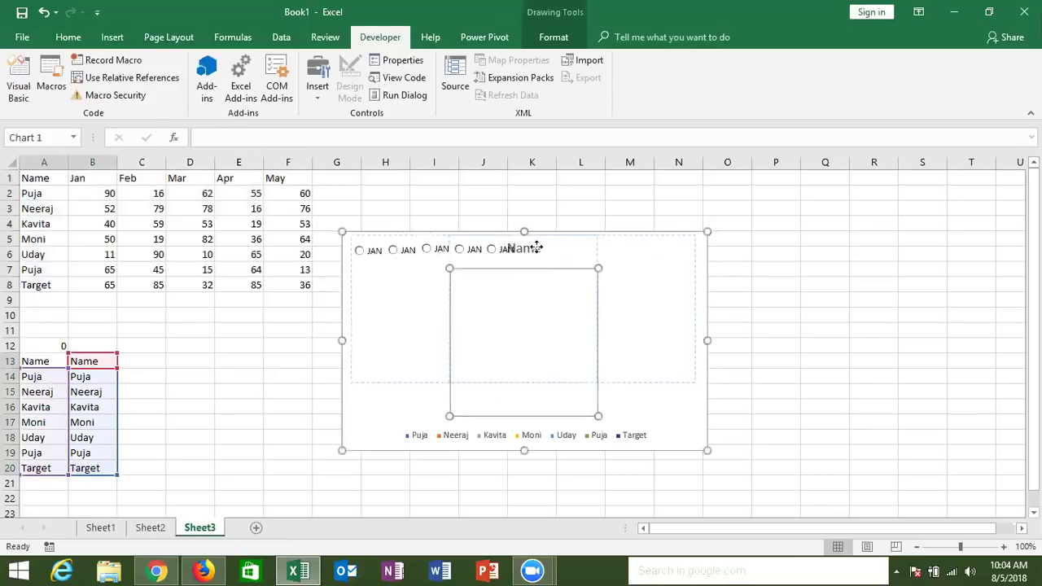
Remove the chart title and choose JAN so A12 returns to 1.
left_click(537, 247)
left_click(540, 250)
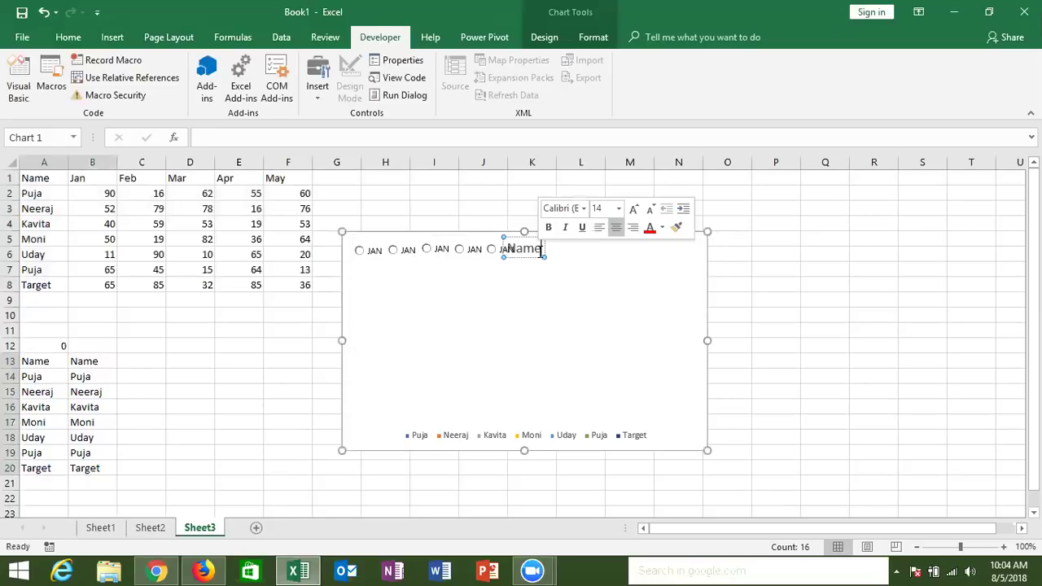
left_click(526, 278)
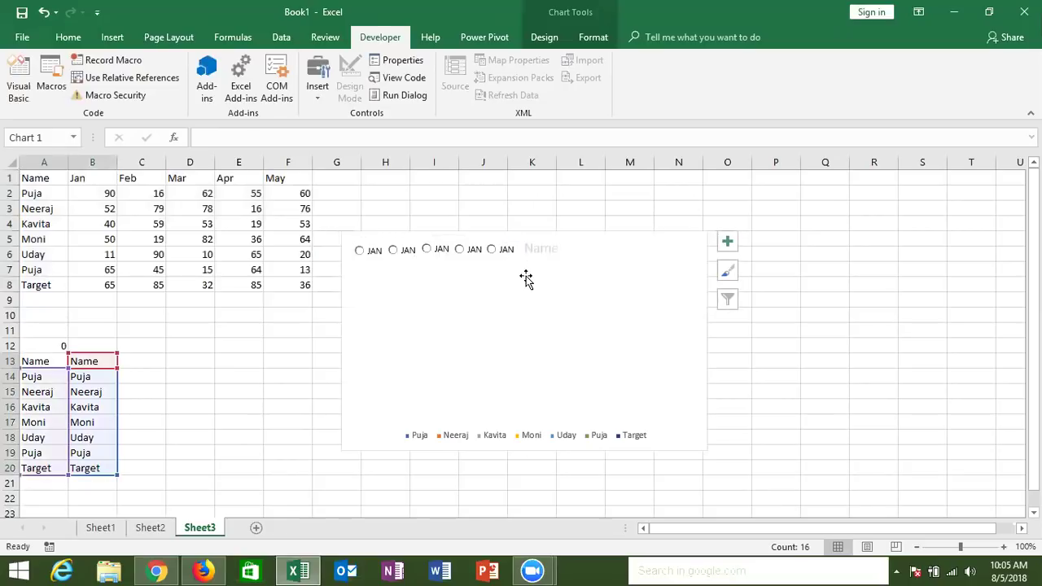
left_click(370, 252)
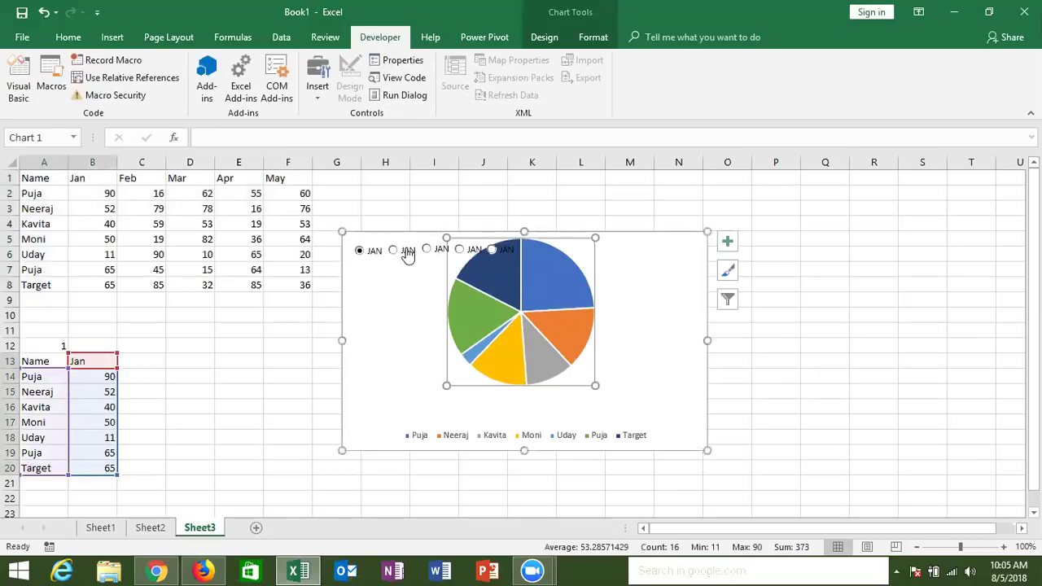
Relabel the second and third option buttons FEB and MAR.
right_click(406, 254)
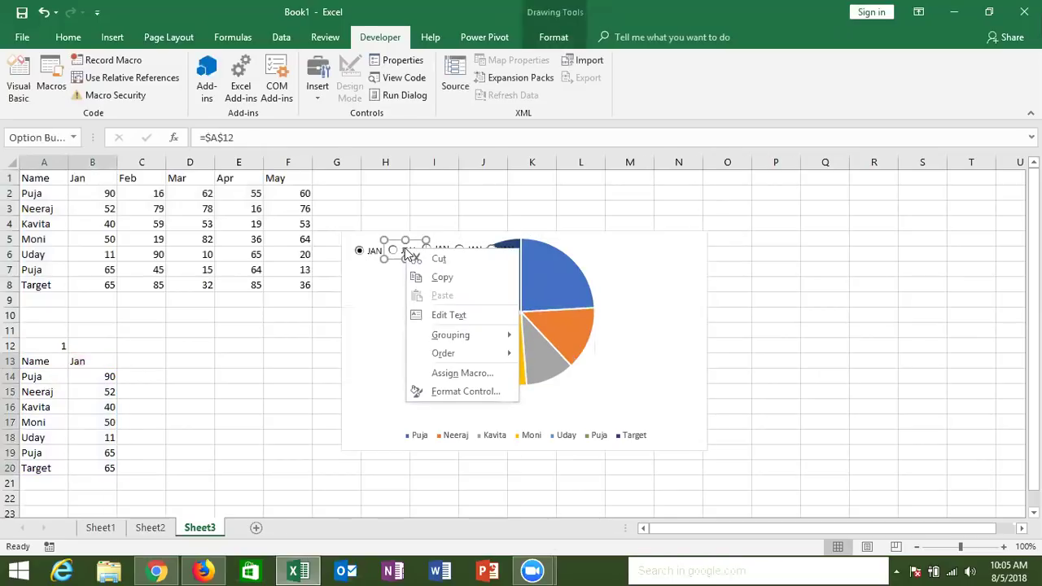
left_click(448, 315)
key("BackSpace")
key("BackSpace")
key("BackSpace")
type("FE")
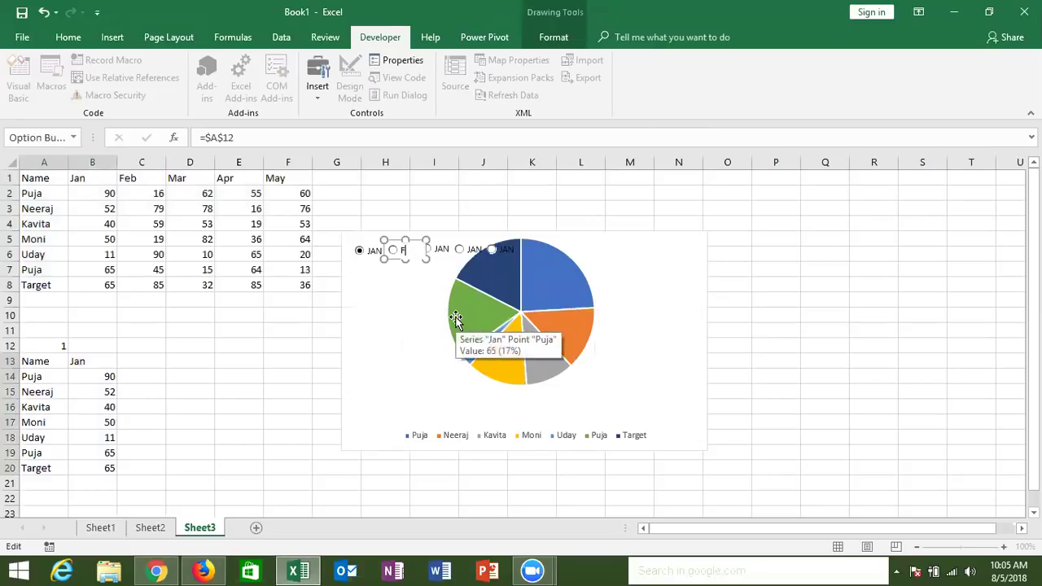
type("B")
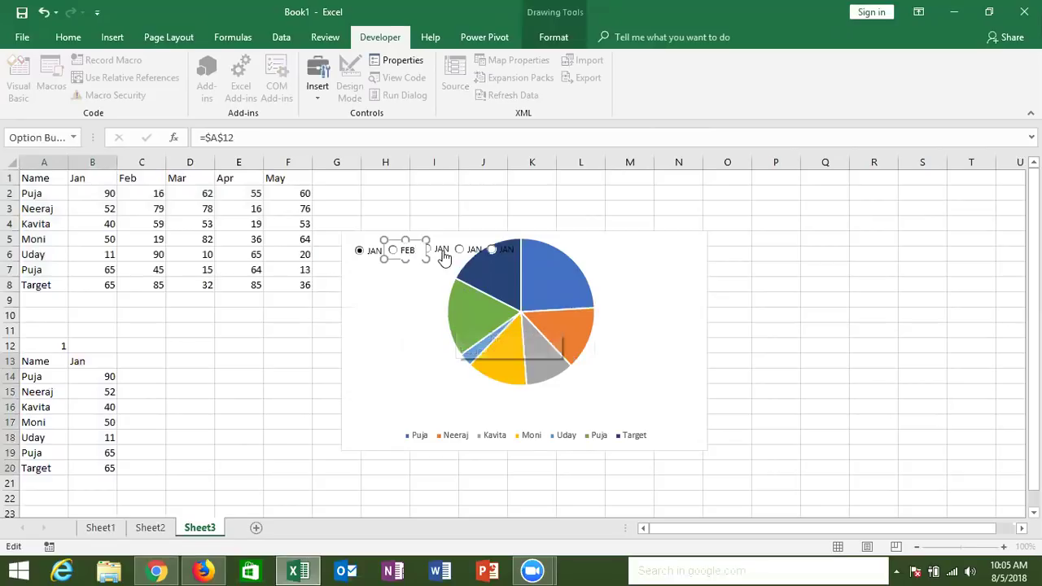
right_click(443, 254)
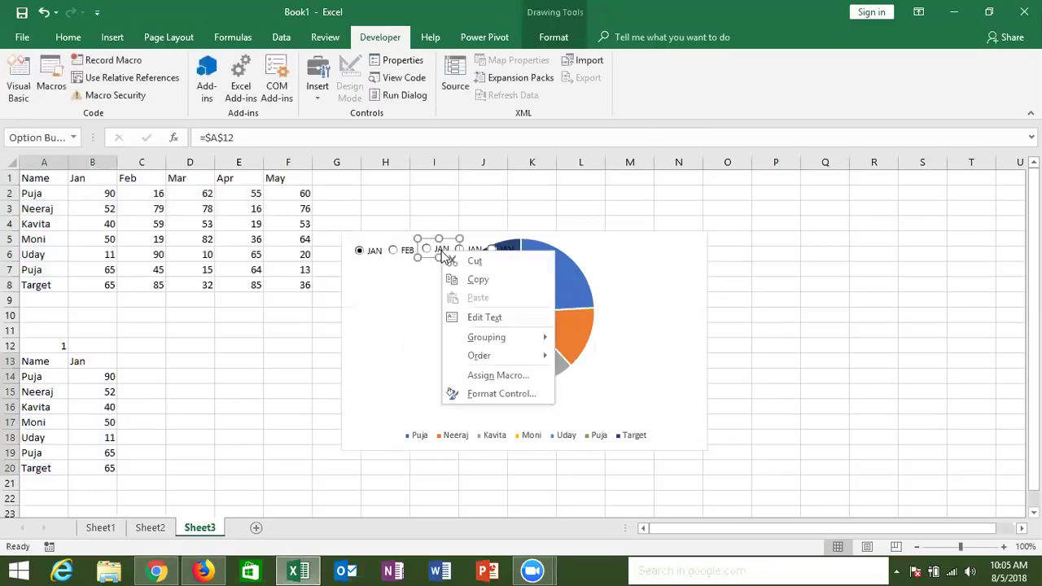
left_click(489, 317)
key("Delete")
key("Delete")
key("Delete")
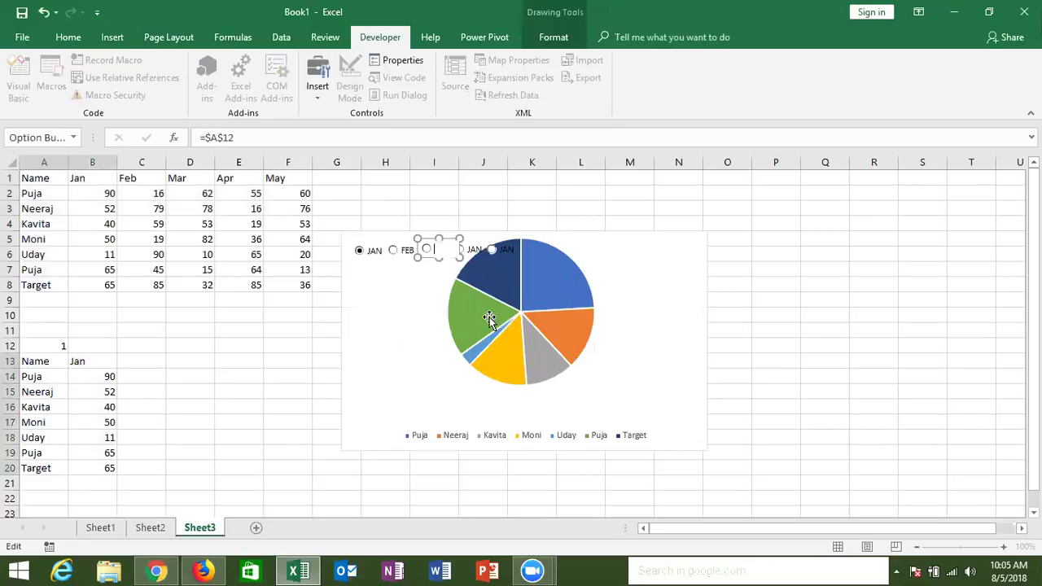
type("MA")
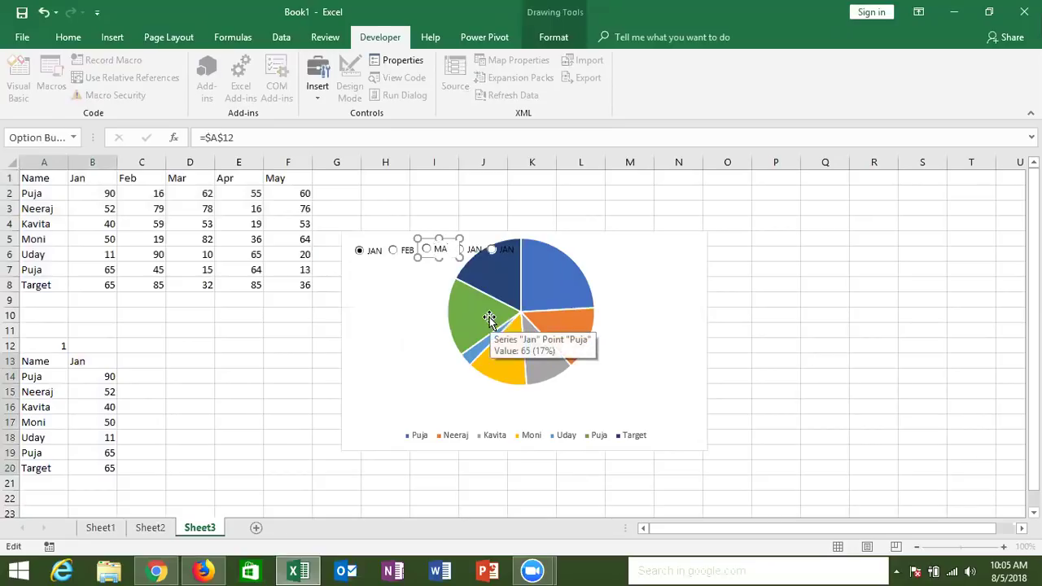
Clear the old JAN labels on the fourth and fifth option buttons for APR and MAY.
right_click(474, 252)
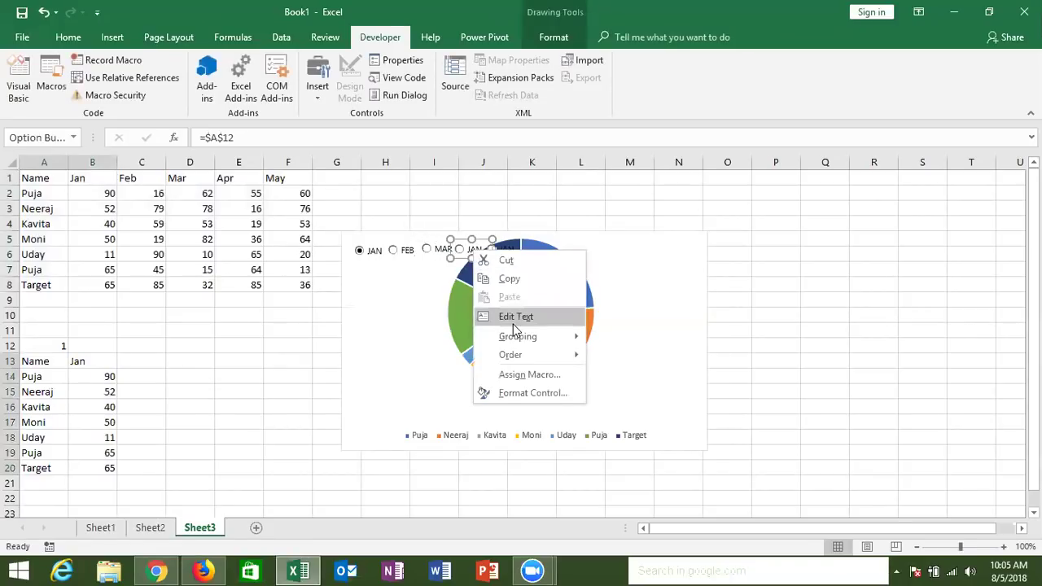
left_click(512, 323)
key("Delete")
key("Delete")
key("Delete")
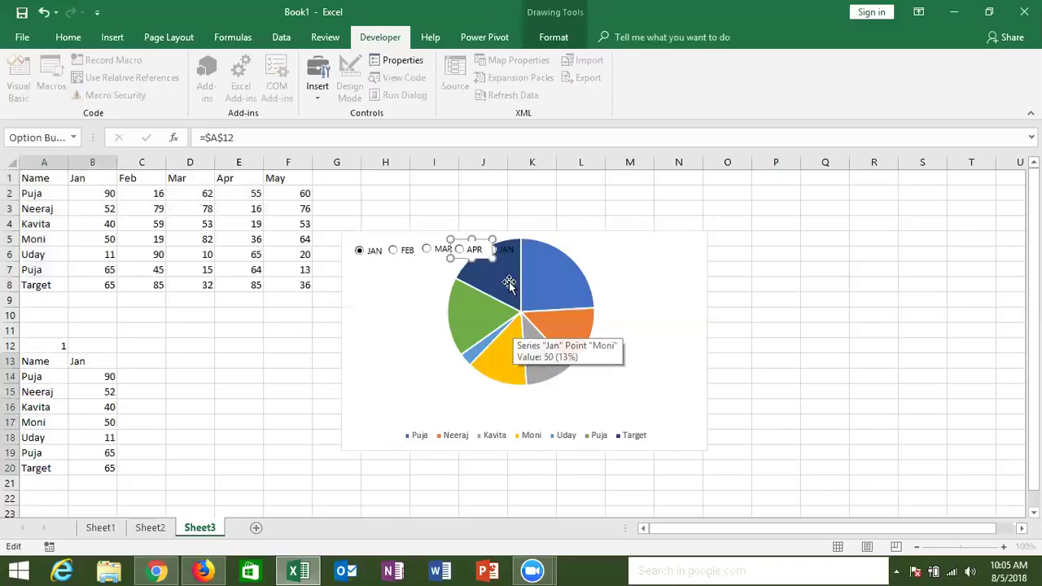
right_click(506, 253)
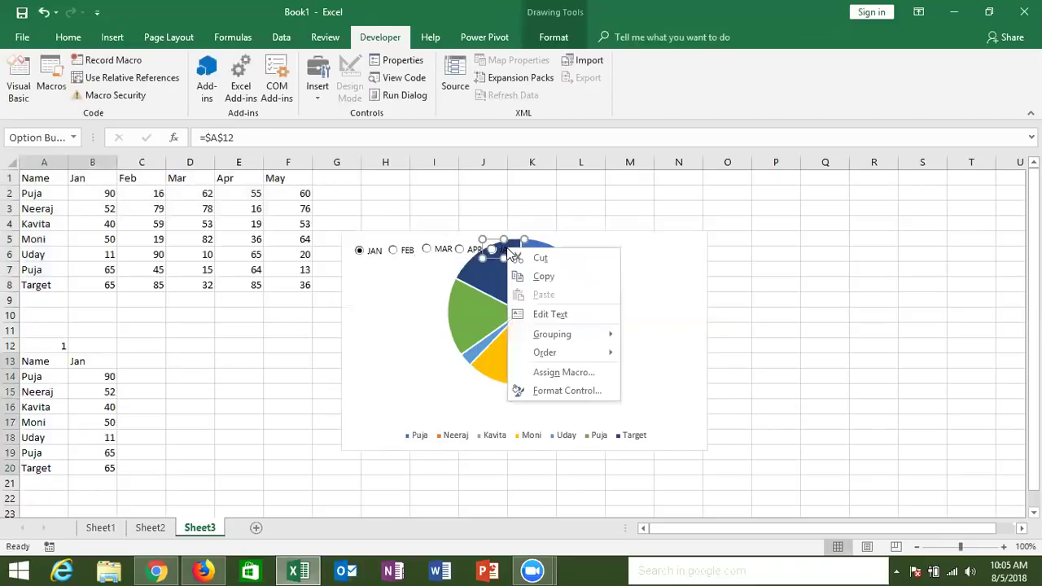
left_click(545, 315)
key("Delete")
key("Delete")
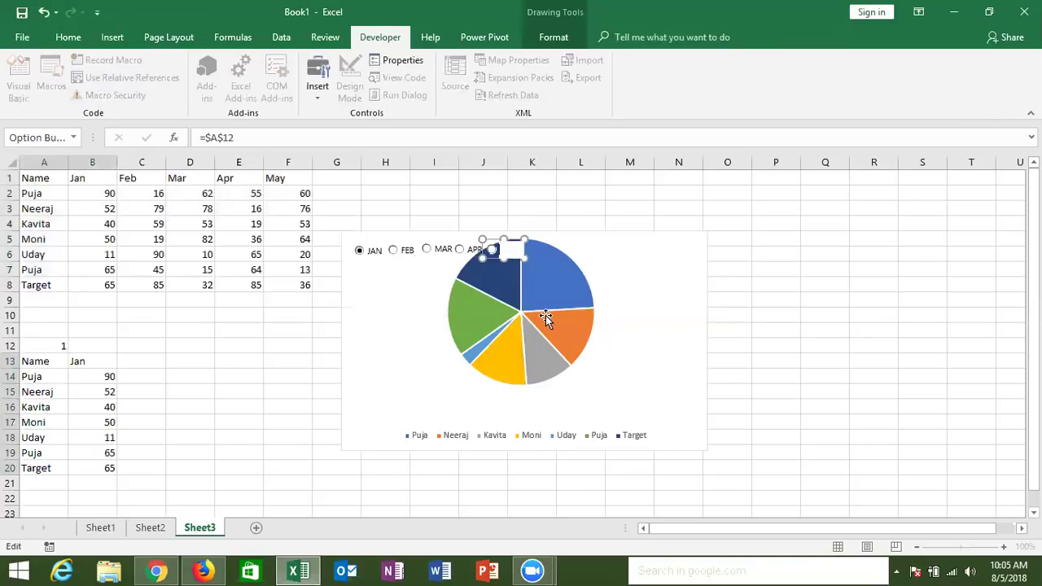
Label the fifth button MAY, then click FEB through MAY and back to JAN to test the pie chart.
type("MAY")
left_click(388, 321)
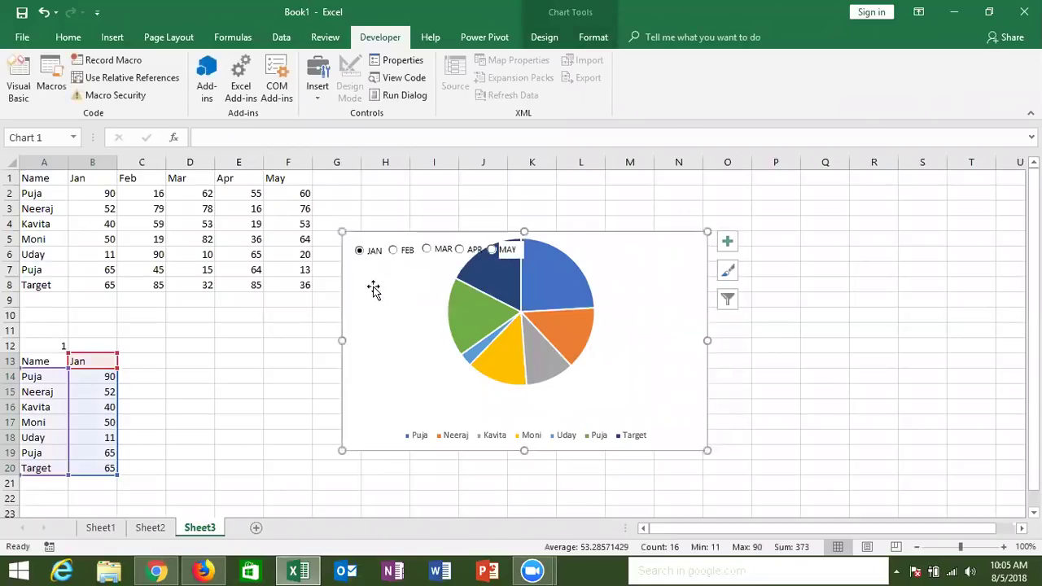
left_click(392, 252)
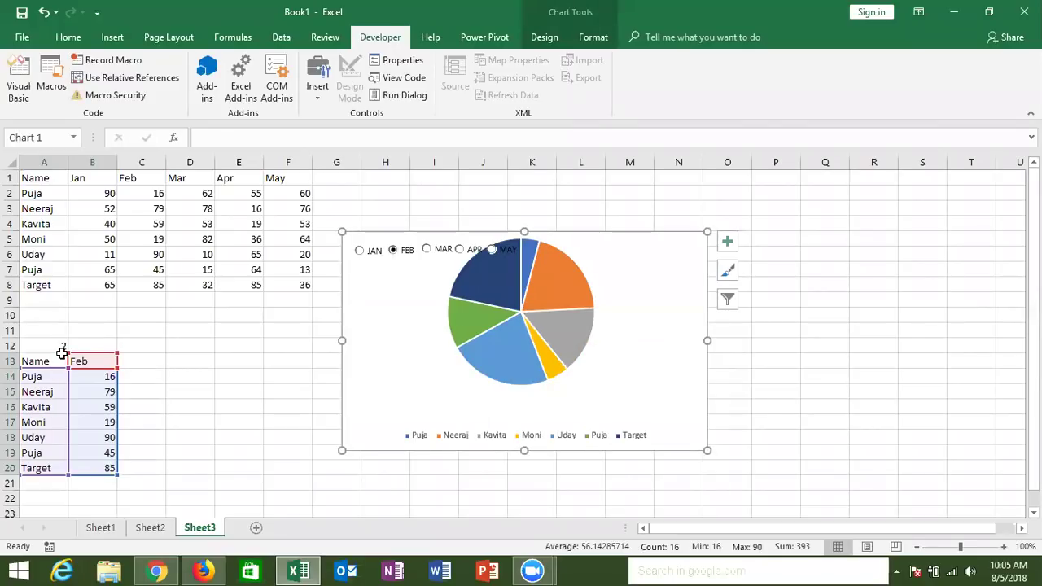
left_click(431, 253)
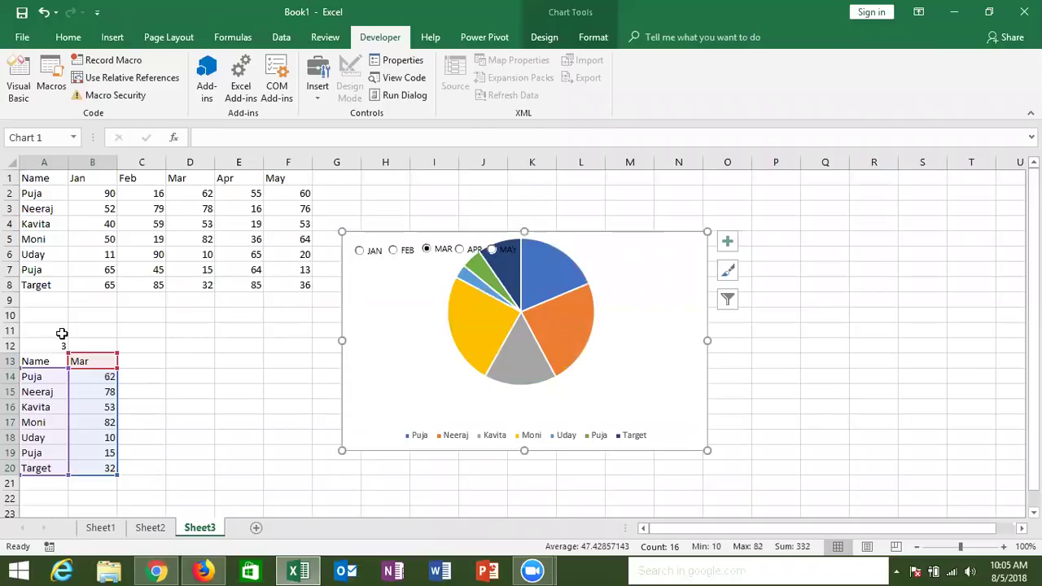
left_click(472, 250)
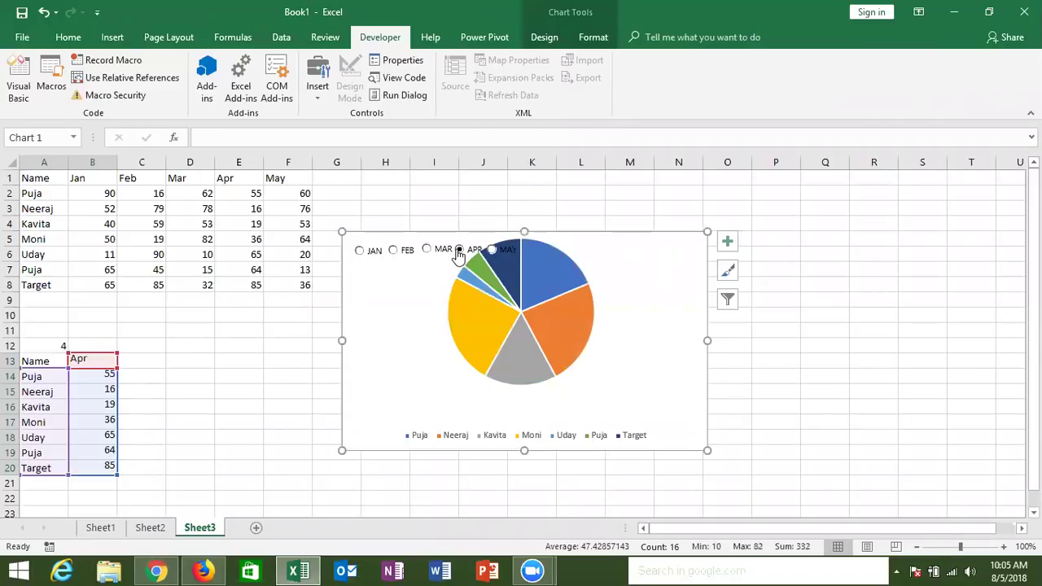
left_click(493, 251)
left_click(477, 250)
left_click(443, 253)
left_click(407, 254)
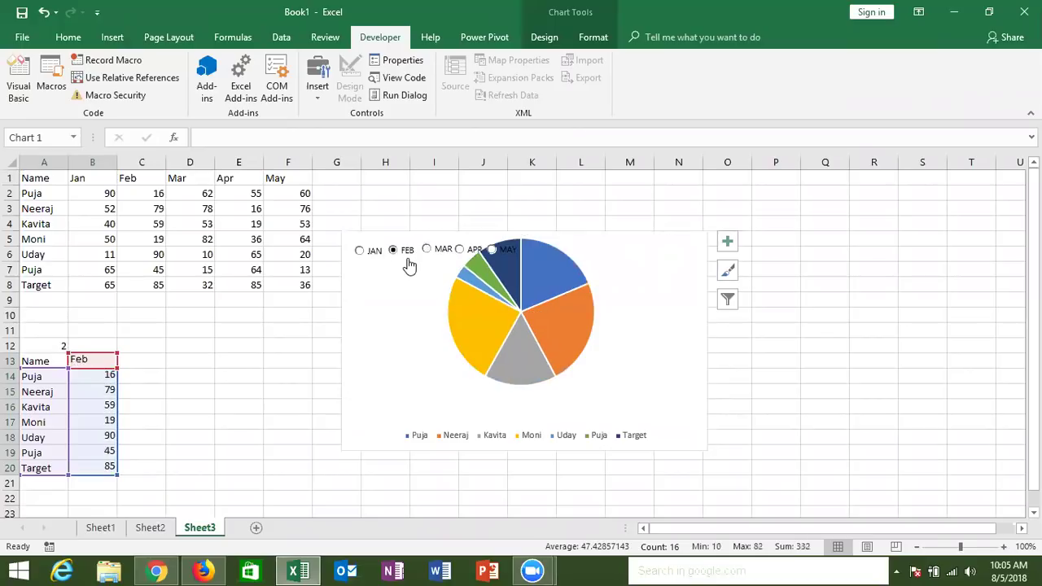
left_click(359, 251)
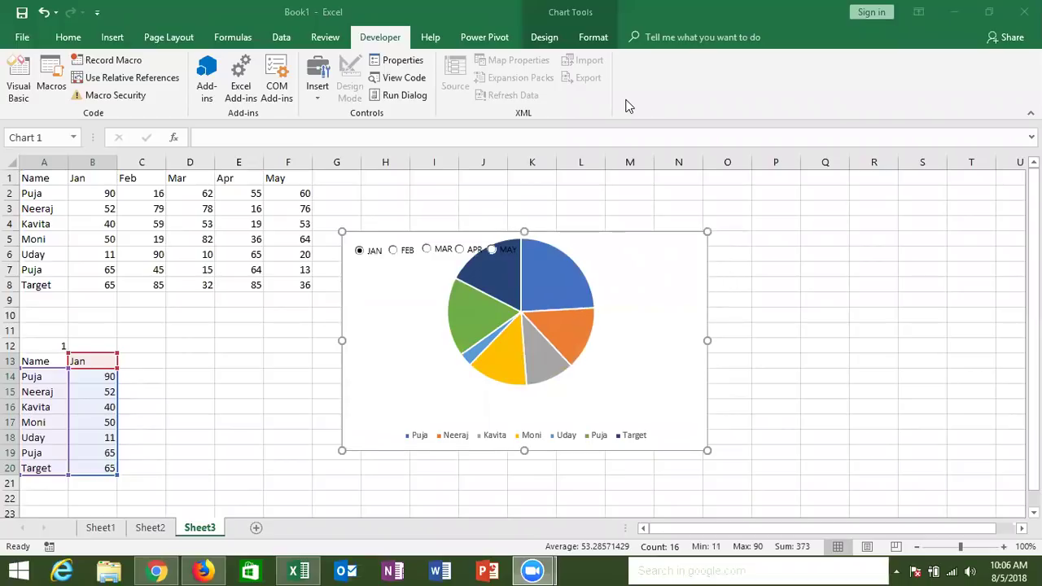
Cycle through the month options again, leave FEB selected, and return to cell A1.
left_click(395, 258)
left_click(395, 258)
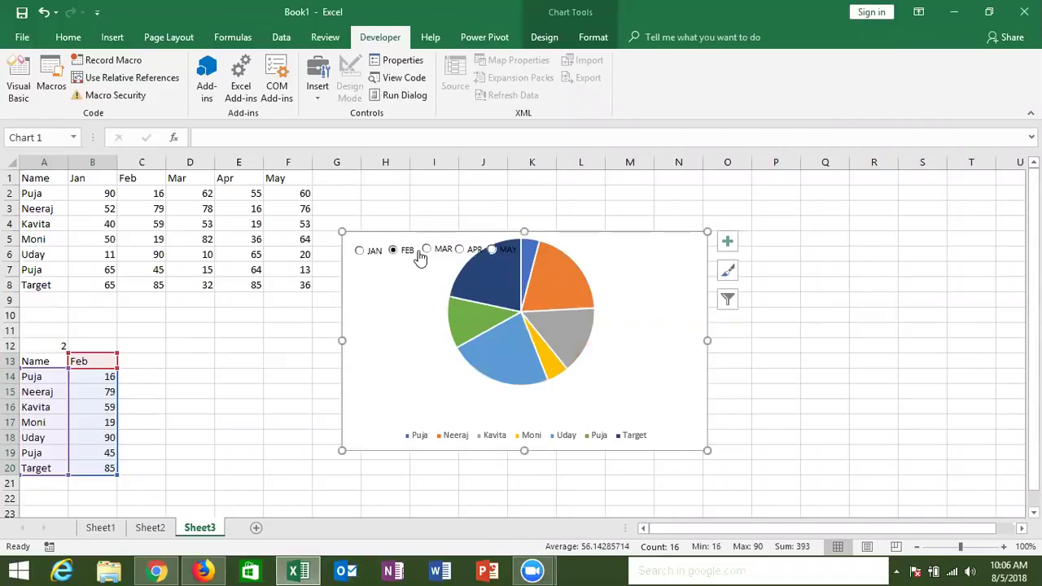
left_click(423, 252)
left_click(462, 250)
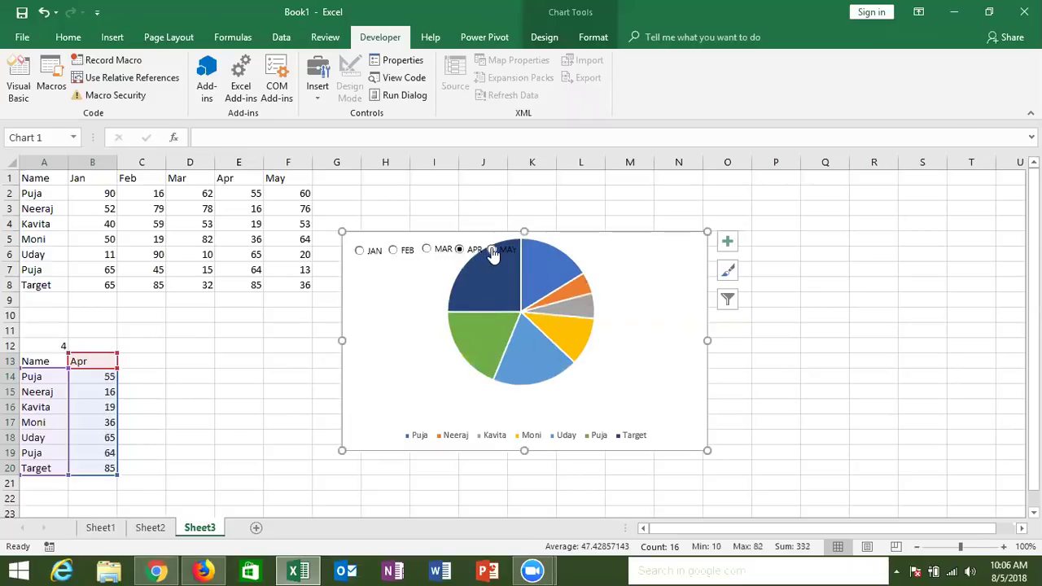
left_click(493, 252)
left_click(472, 252)
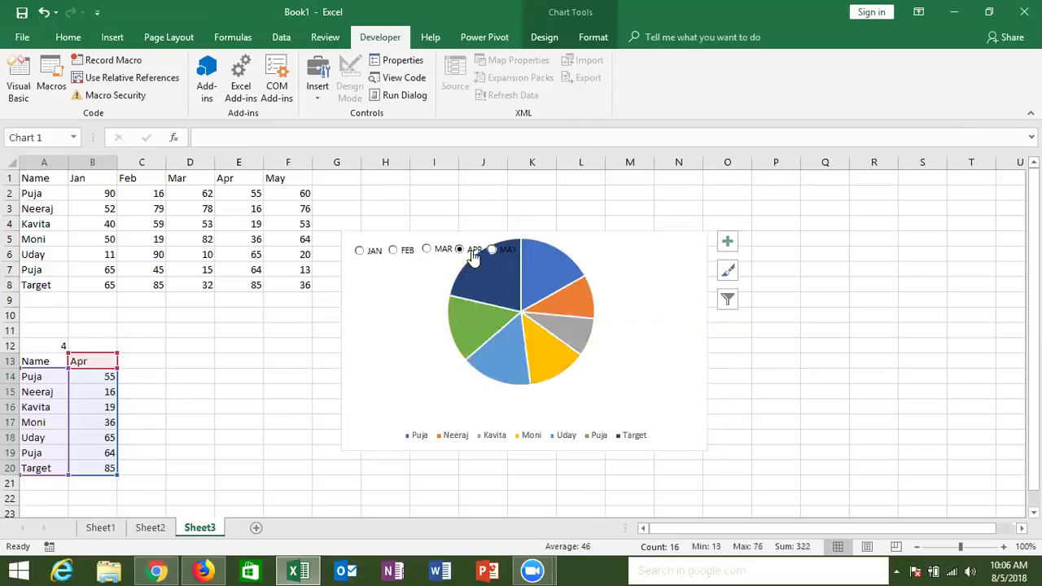
left_click(446, 252)
left_click(397, 252)
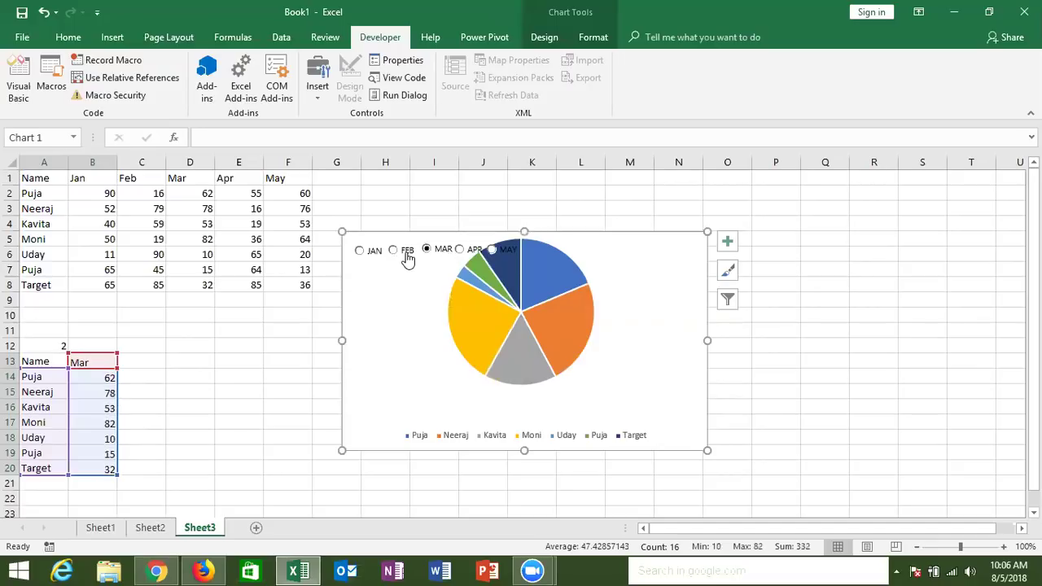
left_click(49, 179)
Copy the table A1:F8 and paste it into a new Sheet4.
key("ctrl+shift+Right")
key("ctrl+shift+Down")
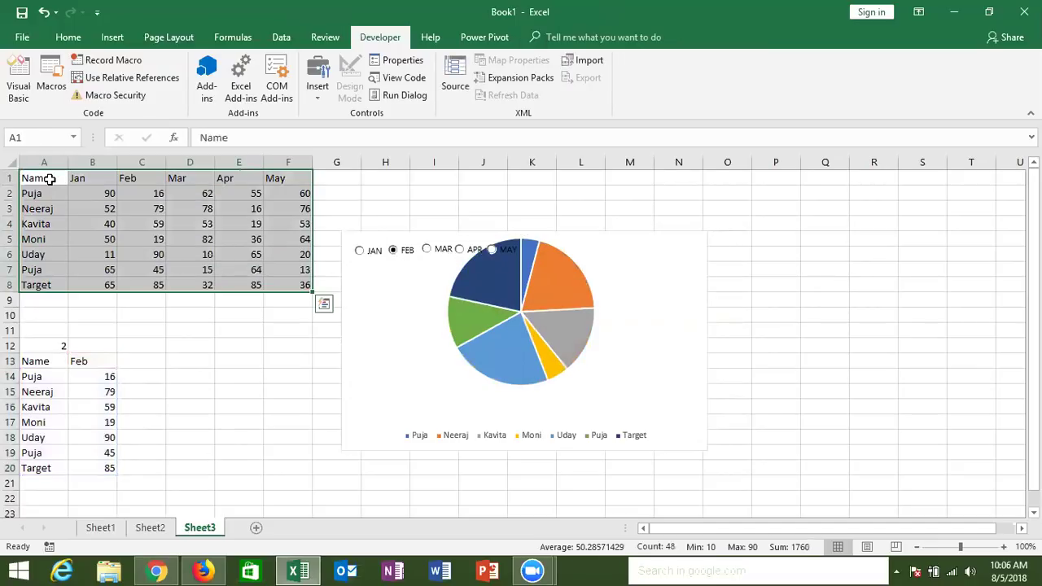
key("ctrl+c")
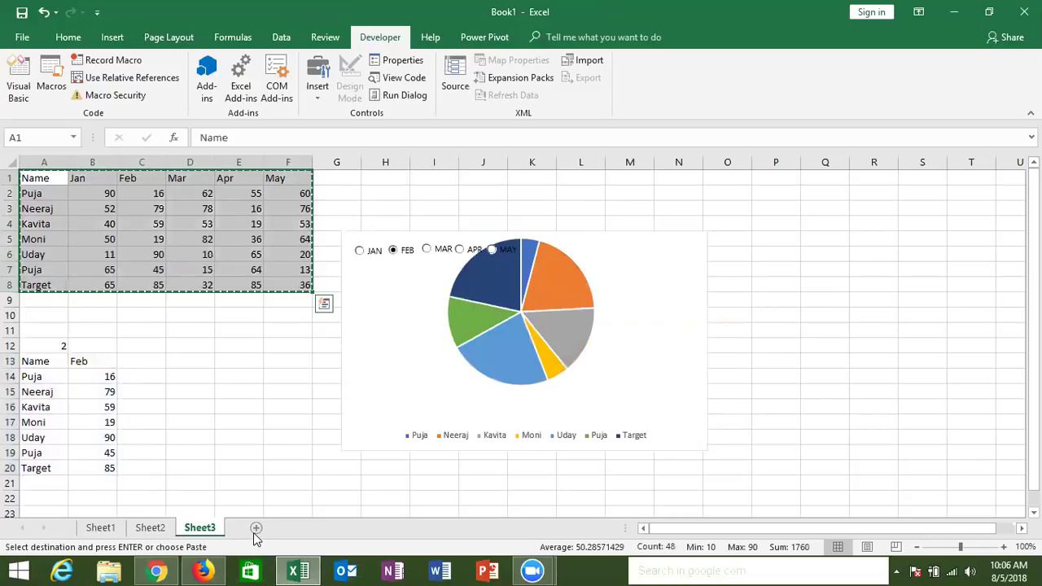
left_click(253, 531)
key("ctrl+v")
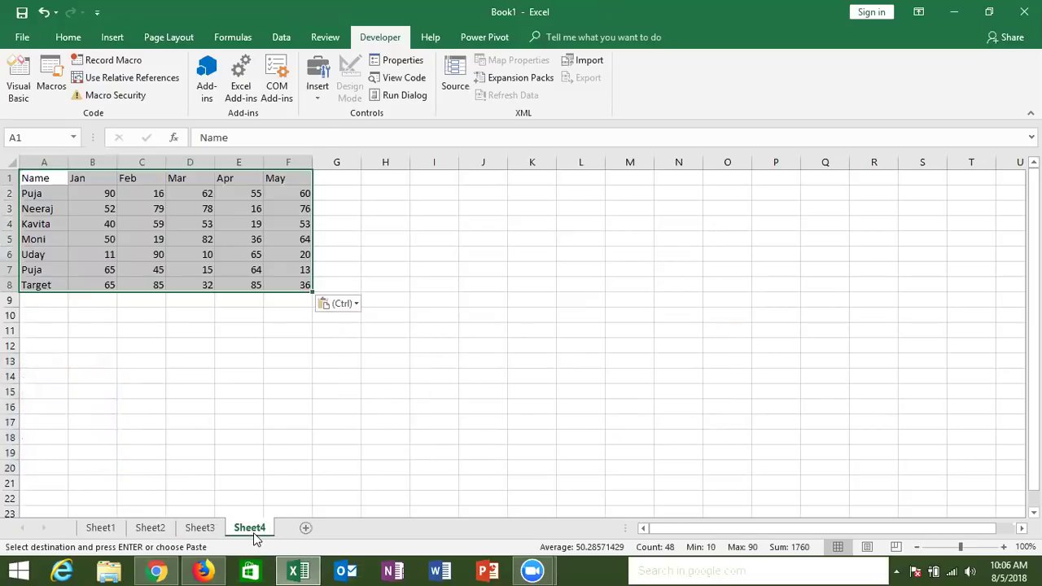
Copy the header row A1:F1 into I1:N1.
key("Up")
key("ctrl+shift+Right")
key("ctrl+c")
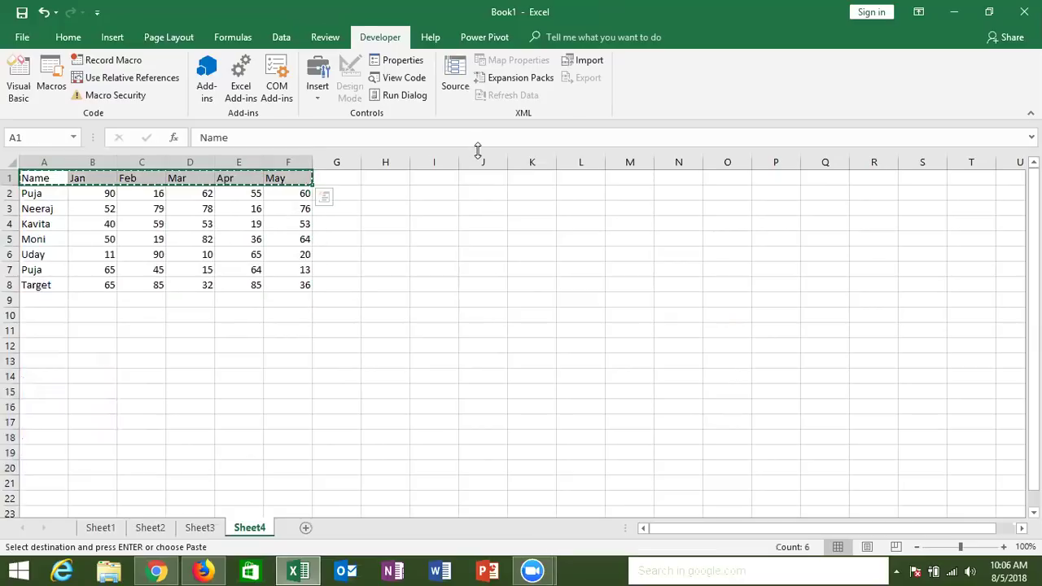
left_click(449, 177)
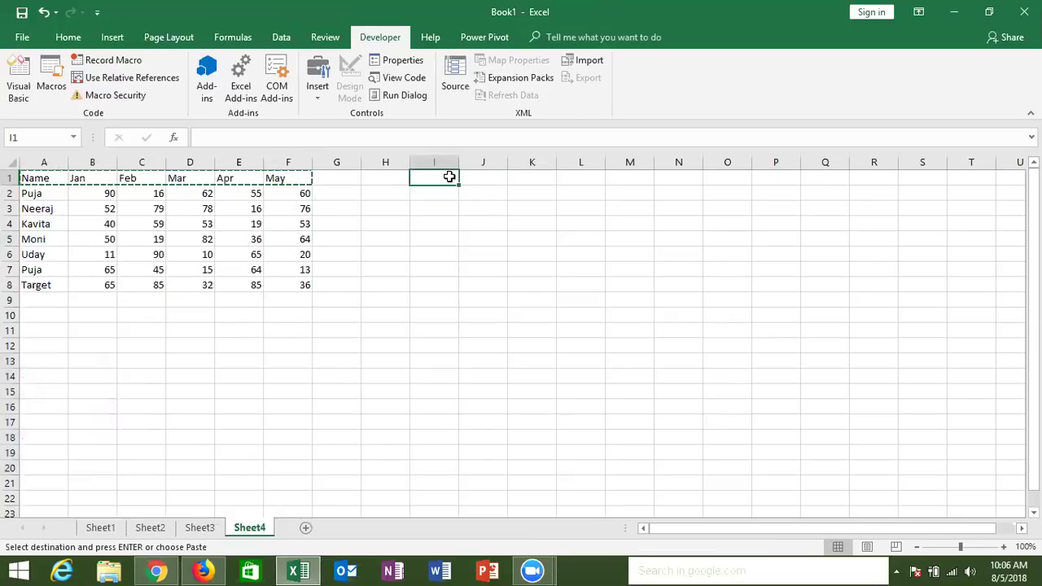
key("ctrl+v")
left_click(54, 204)
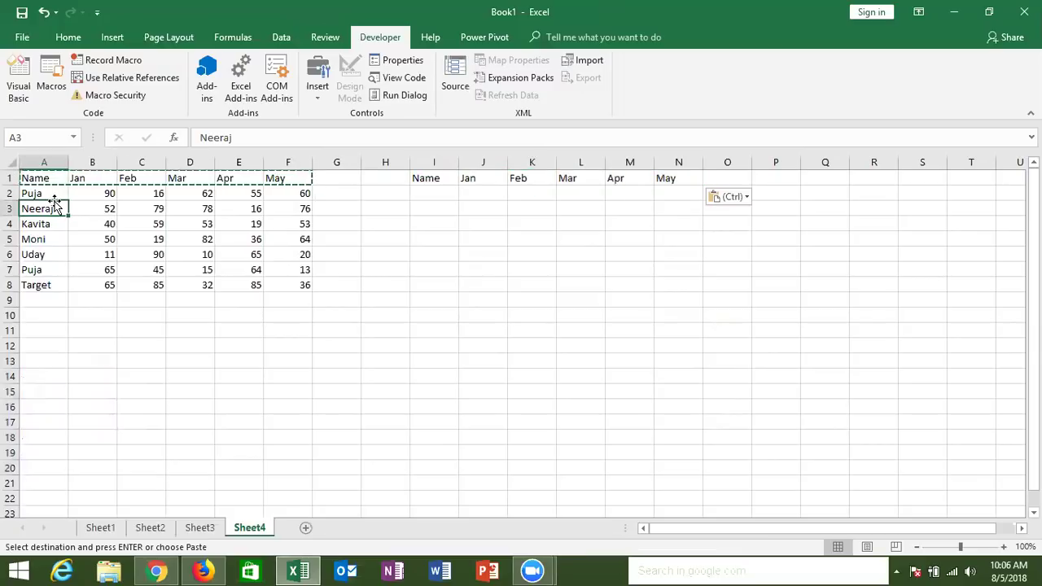
key("Up")
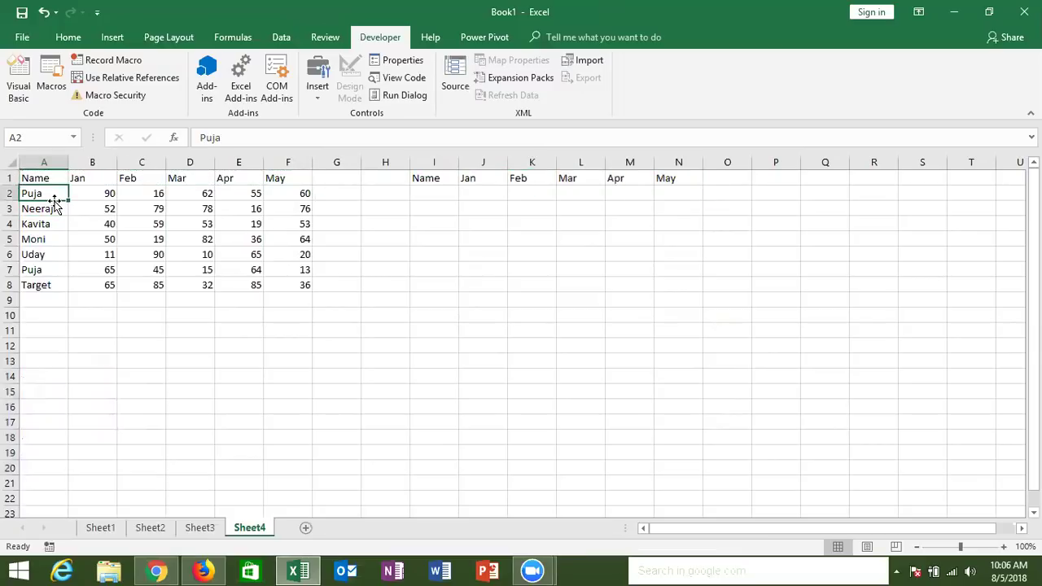
Clear the copied headers in I1:N1 and the old data values in A2:F8.
key("Right")
key("Right")
key("Up")
key("Right")
key("Right")
key("Right")
key("Right")
key("Right")
key("Left")
key("Left")
key("Left")
key("ctrl+shift+Right")
key("Delete")
key("shift+Left")
key("shift+Left")
key("shift+Left")
key("Left")
key("Left")
key("Left")
key("Left")
key("Left")
key("Left")
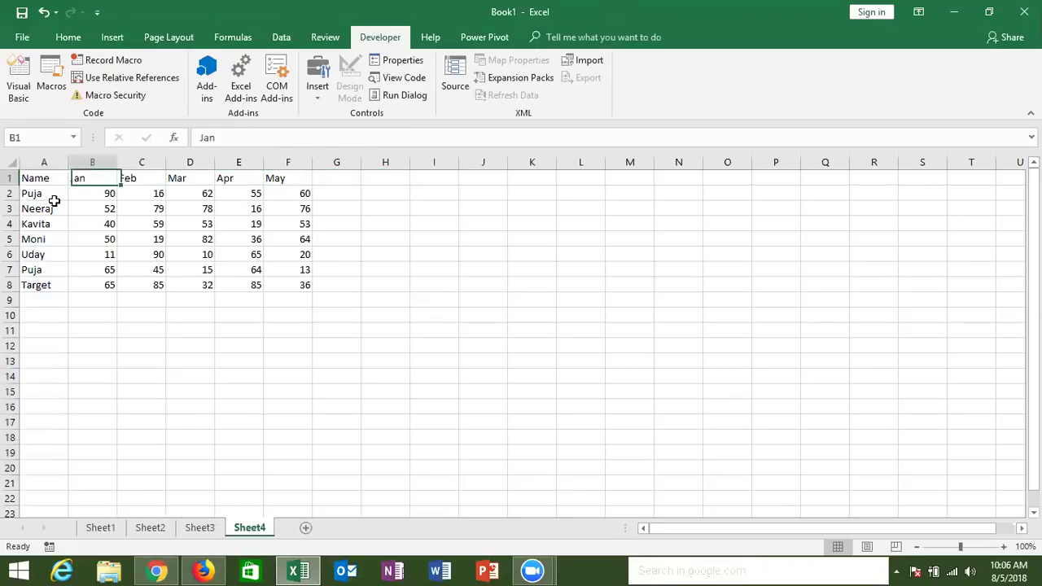
key("Left")
key("Down")
key("ctrl+shift+Right")
key("ctrl+shift+Down")
key("Delete")
Enter Puja in B1 and fill the names Neeraj, Kavita, Moni, Uday, Om across to G1.
key("Up")
key("Right")
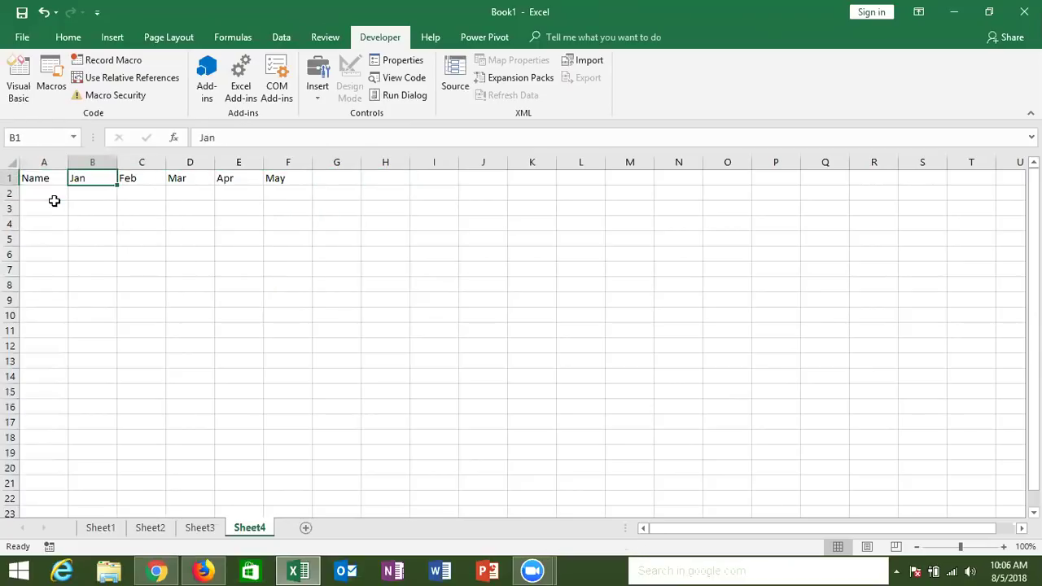
type("PA")
key("BackSpace")
key("BackSpace")
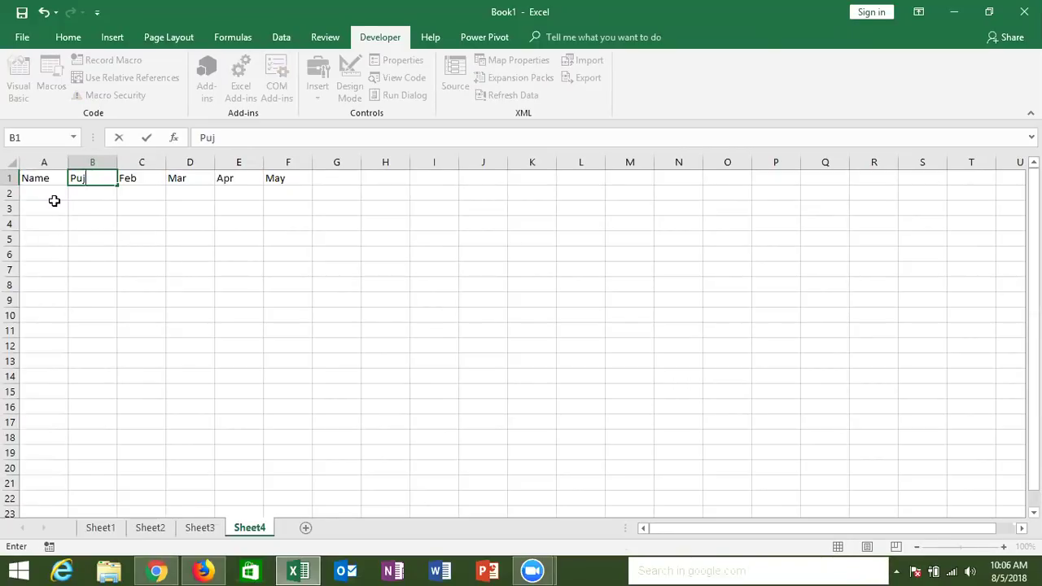
key("ctrl+Return")
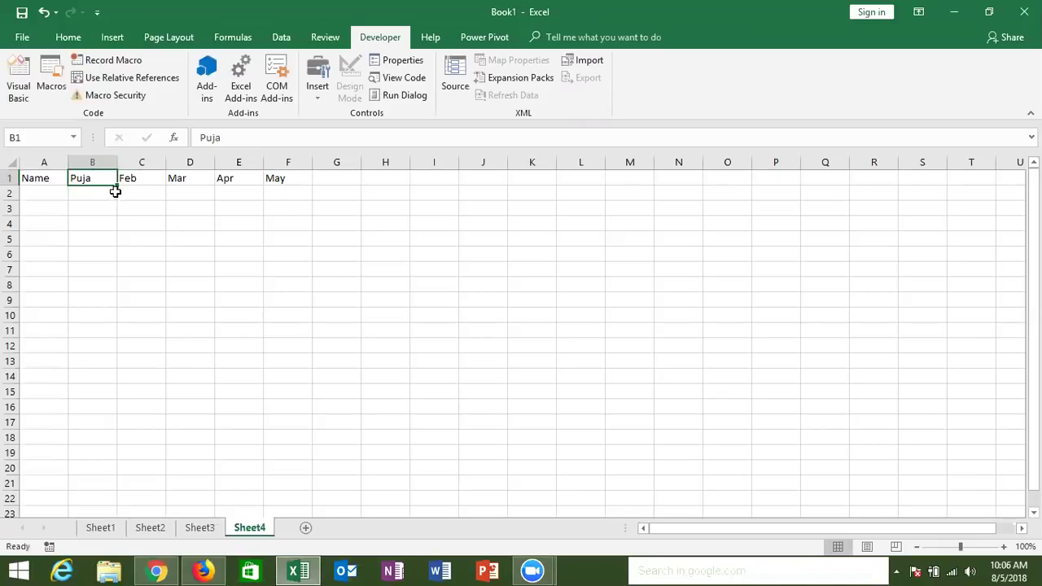
left_click_drag(117, 186, 350, 194)
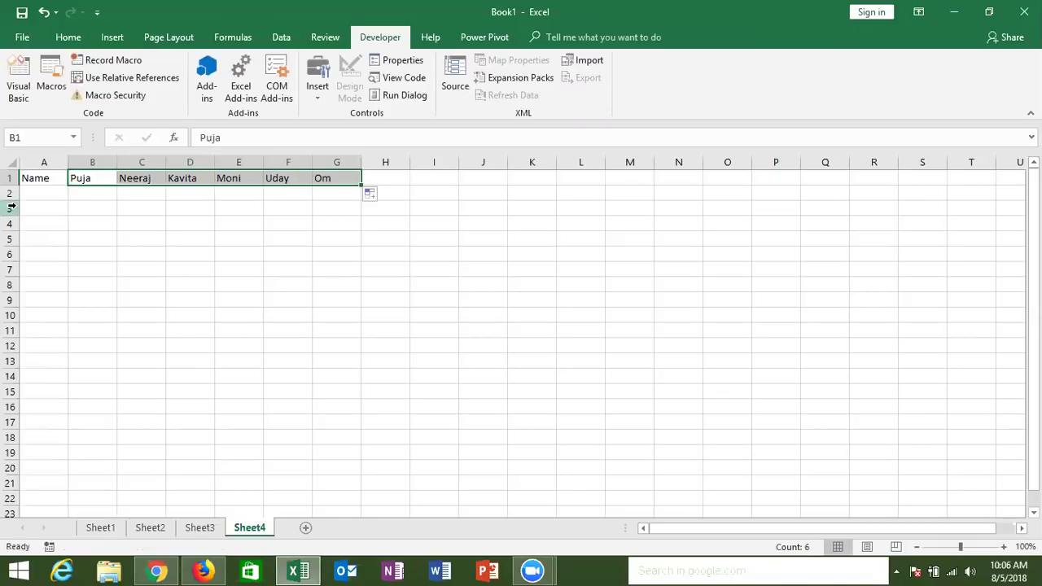
Rename A1 to Date and fill dates from 1-Jul in A2 down to 19-Aug in A51.
left_click(44, 192)
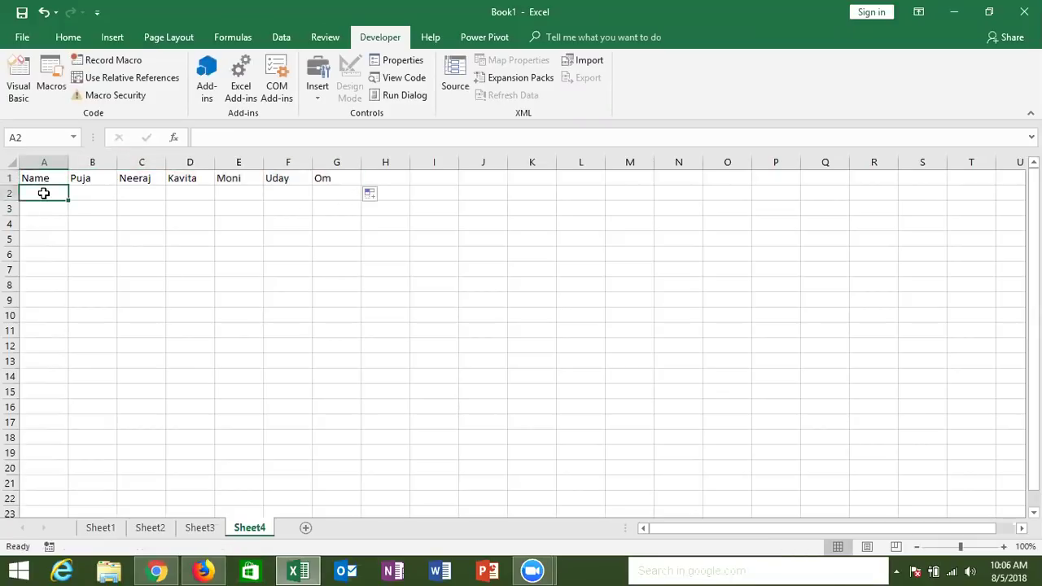
key("Up")
type("D")
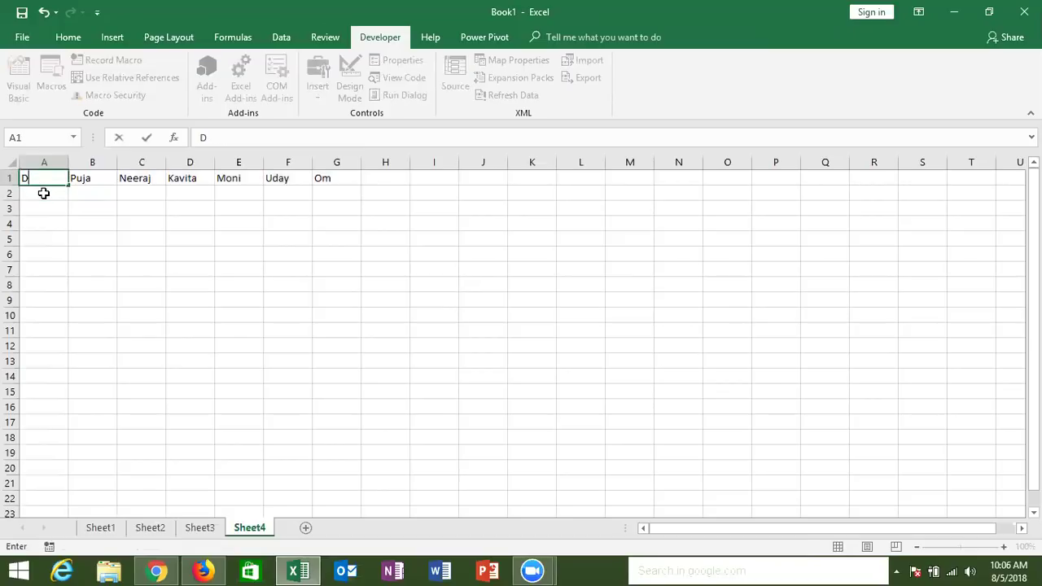
key("Return")
type("7/1")
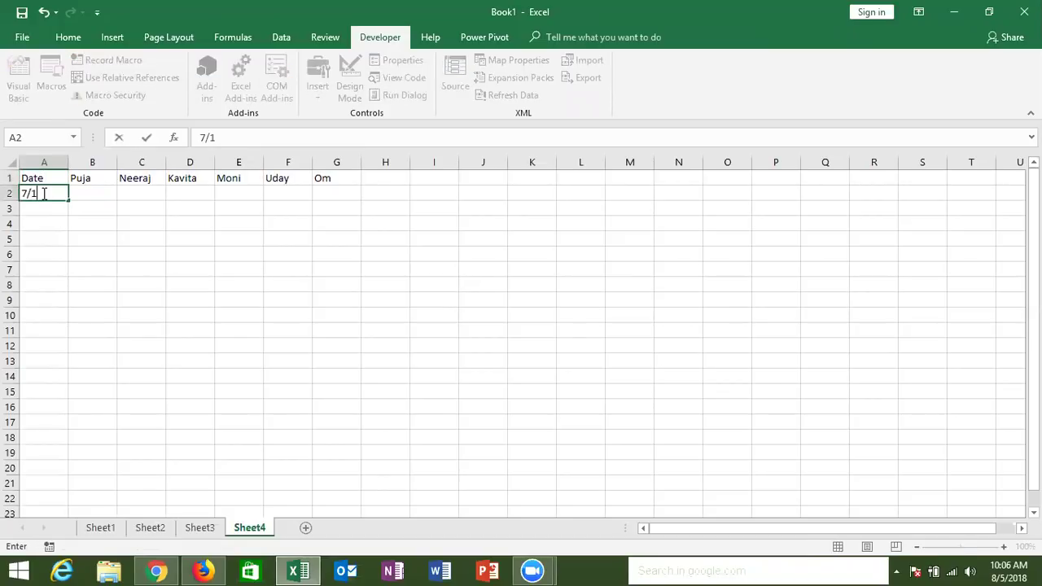
key("Return")
left_click(41, 193)
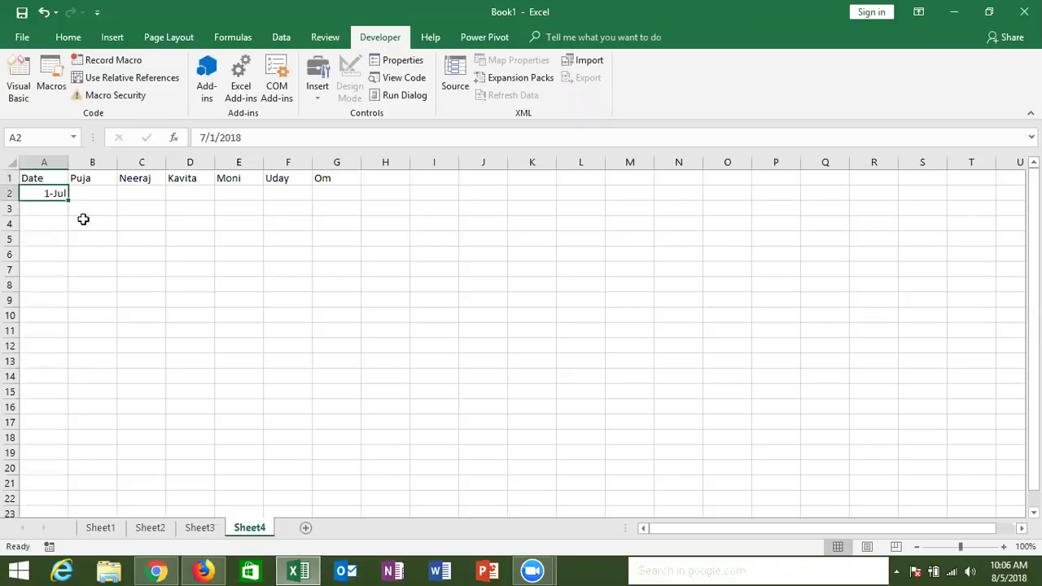
left_click_drag(66, 199, 72, 568)
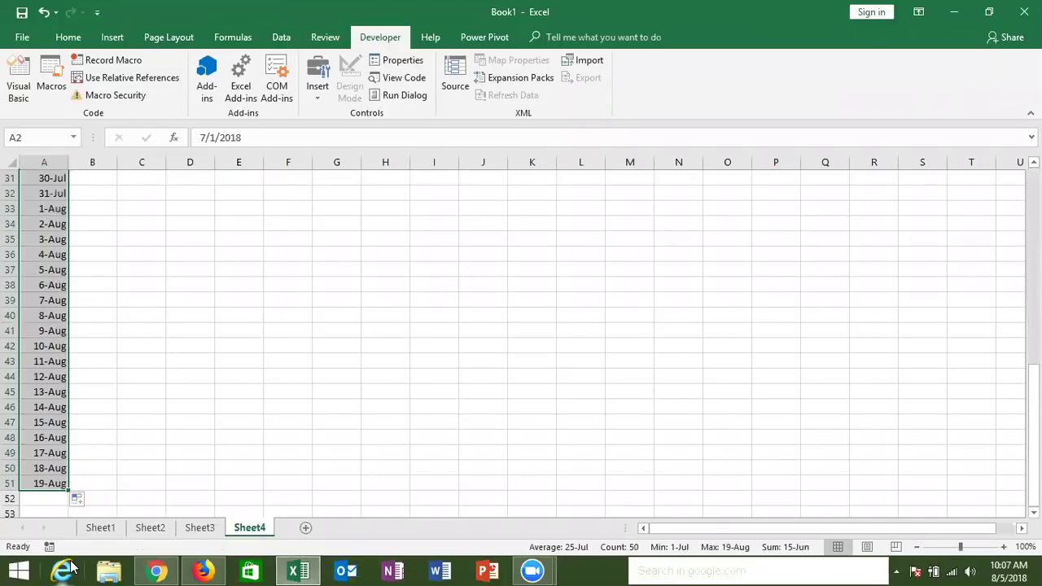
key("ctrl+Home")
key("Right")
key("Down")
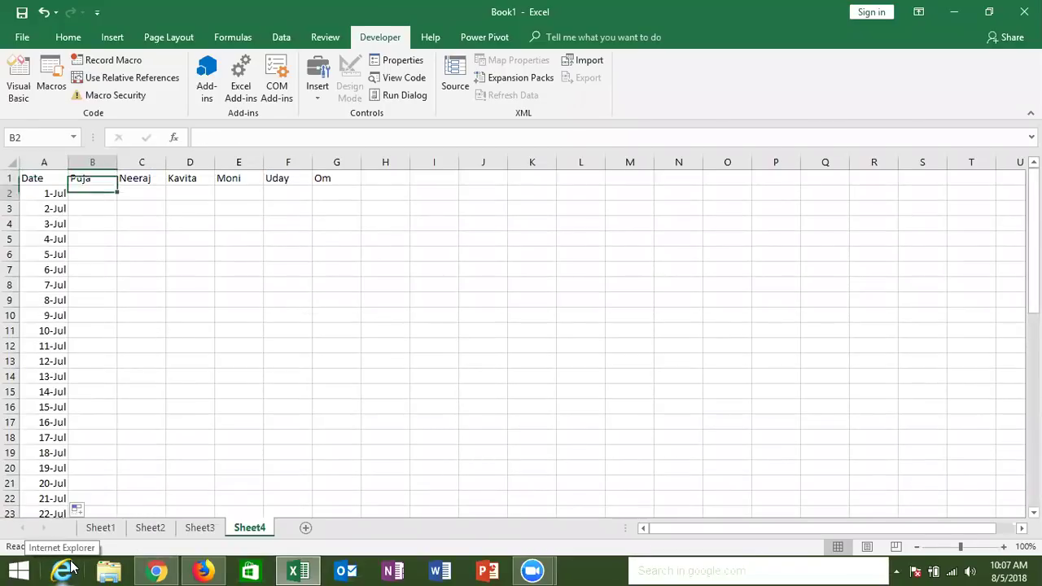
left_click(71, 567)
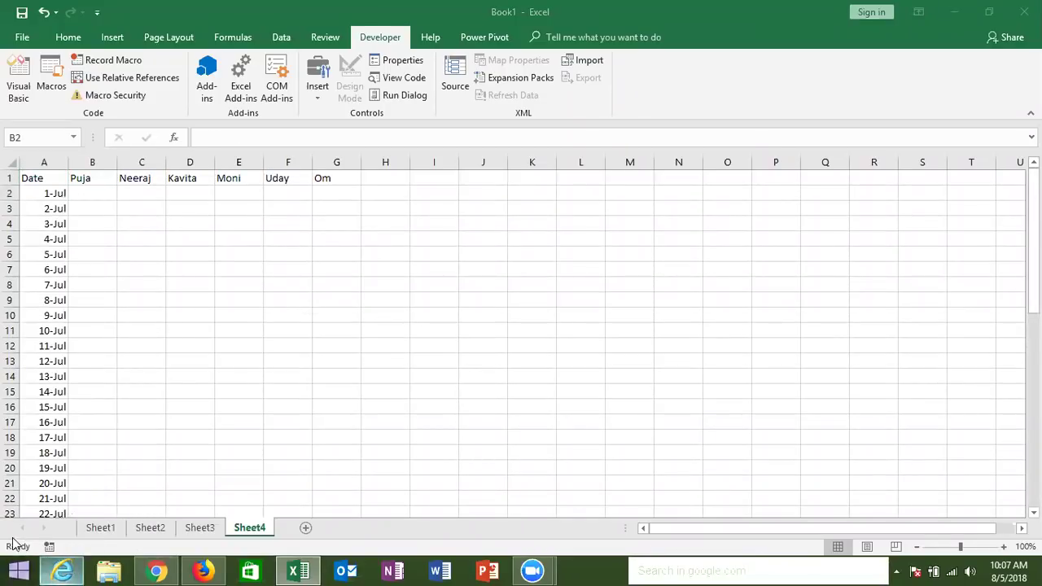
Enter =RANDBETWEEN(10,90) in B2 and fill it across to G2 and down to row 51.
type("=r")
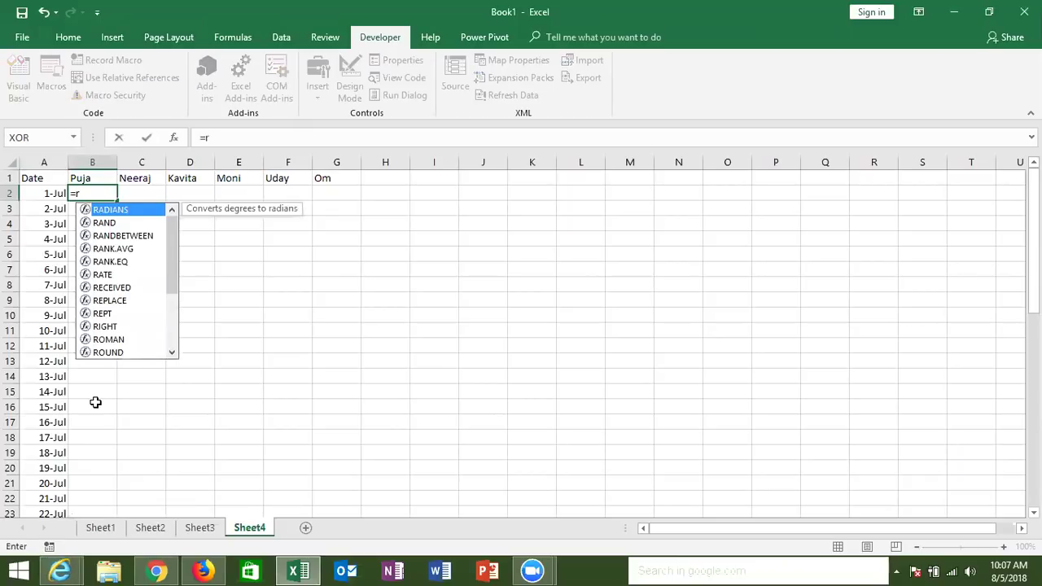
key("Down")
key("Down")
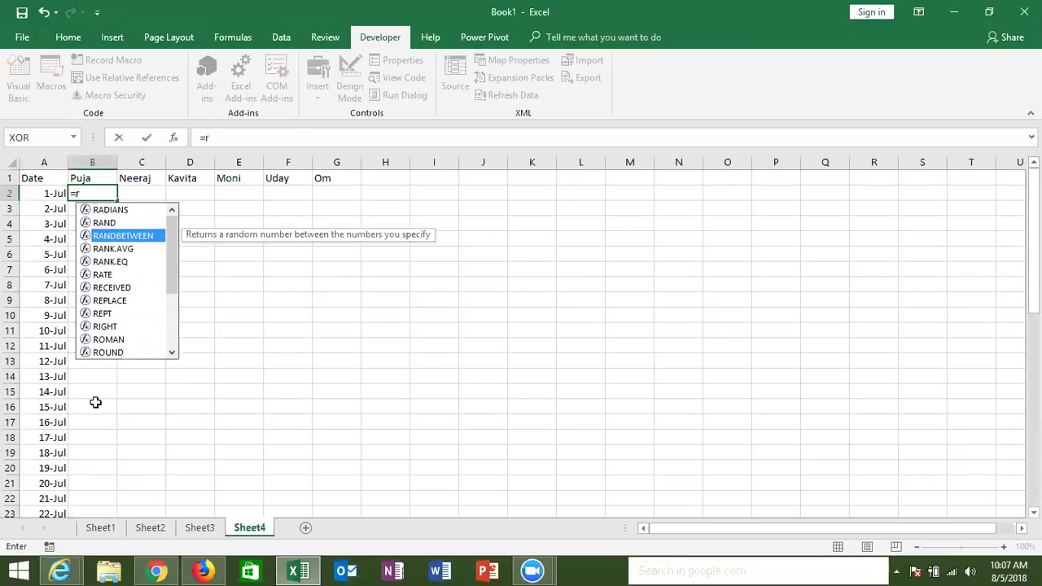
key("Tab")
type("10,")
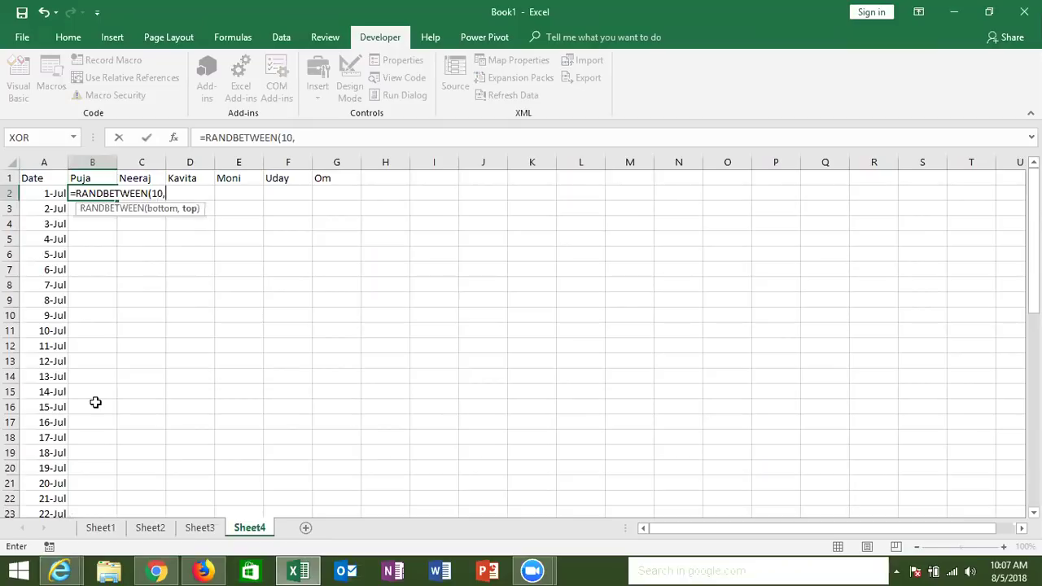
key("Return")
key("Up")
key("shift+Right")
key("shift+Right")
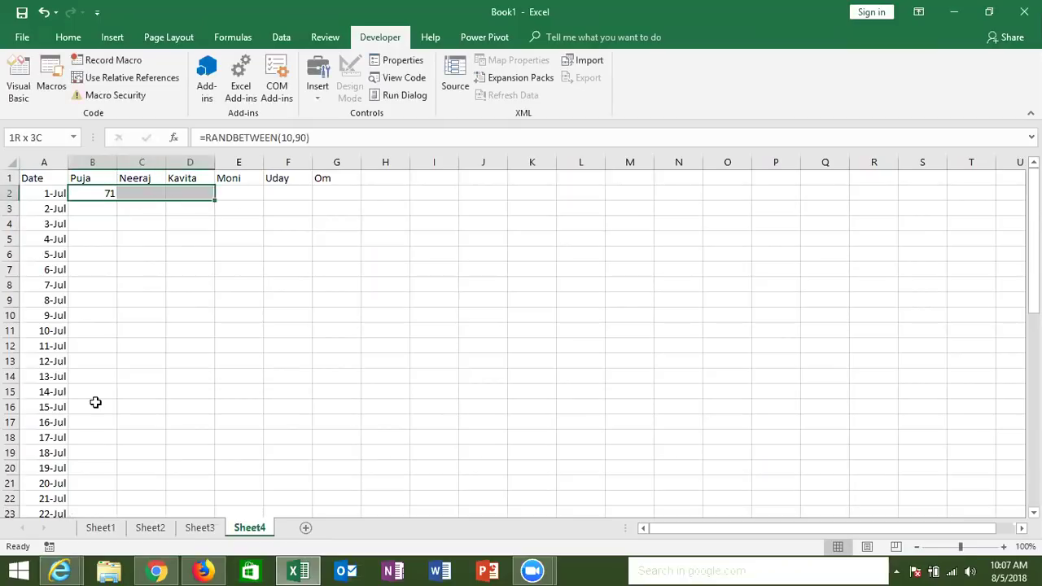
key("shift+Right")
key("shift+Right")
key("shift+Right")
key("ctrl+r")
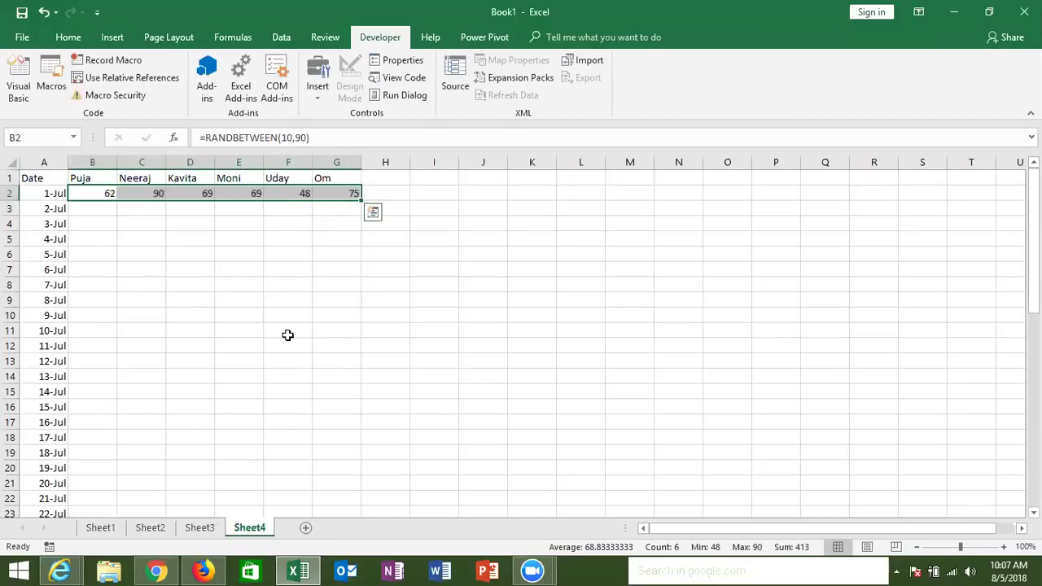
double_click(358, 197)
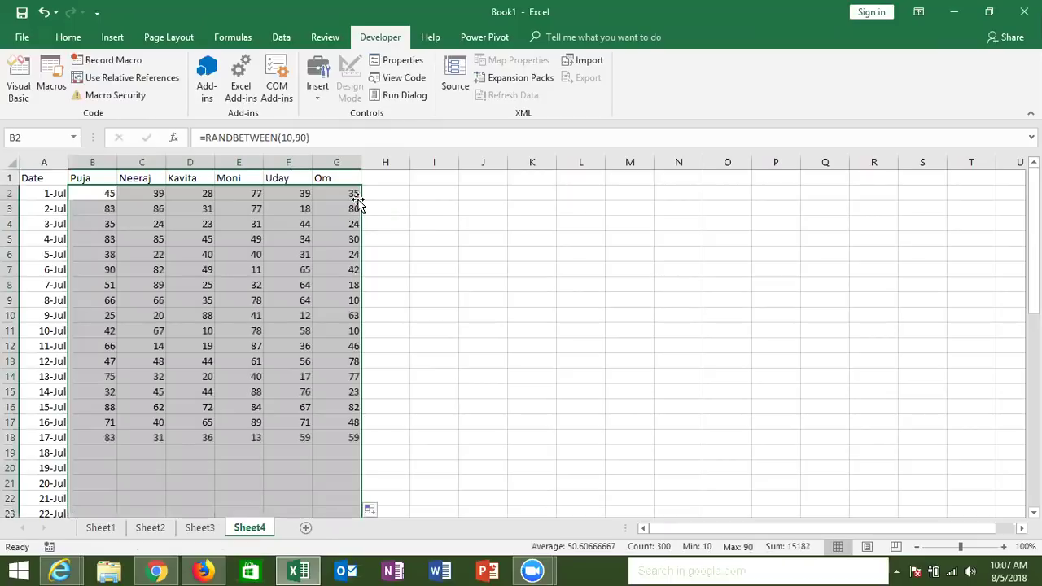
Convert the random numbers in B2:G51 to fixed values with Paste Values.
key("ctrl+c")
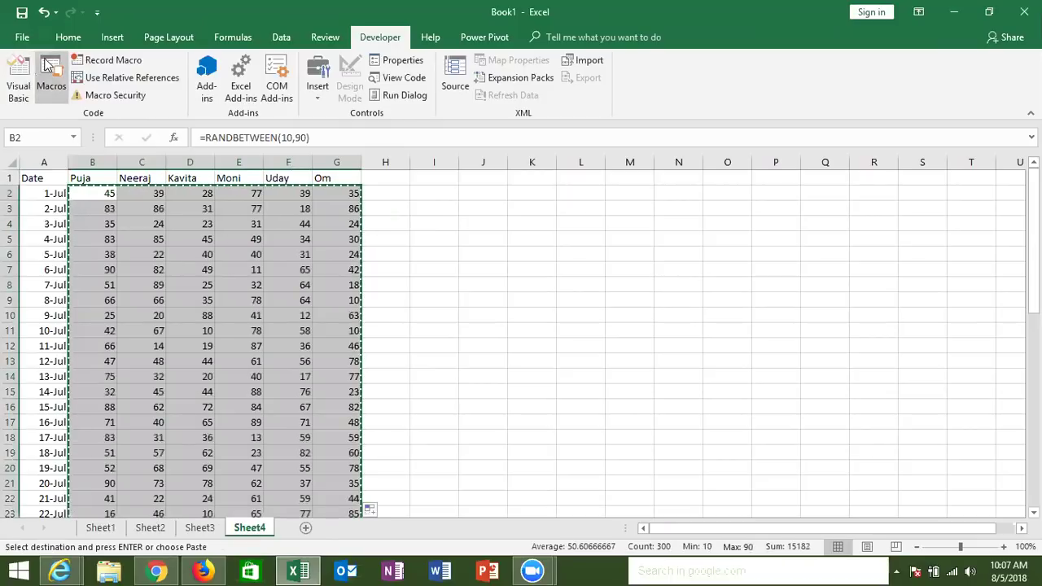
left_click(69, 37)
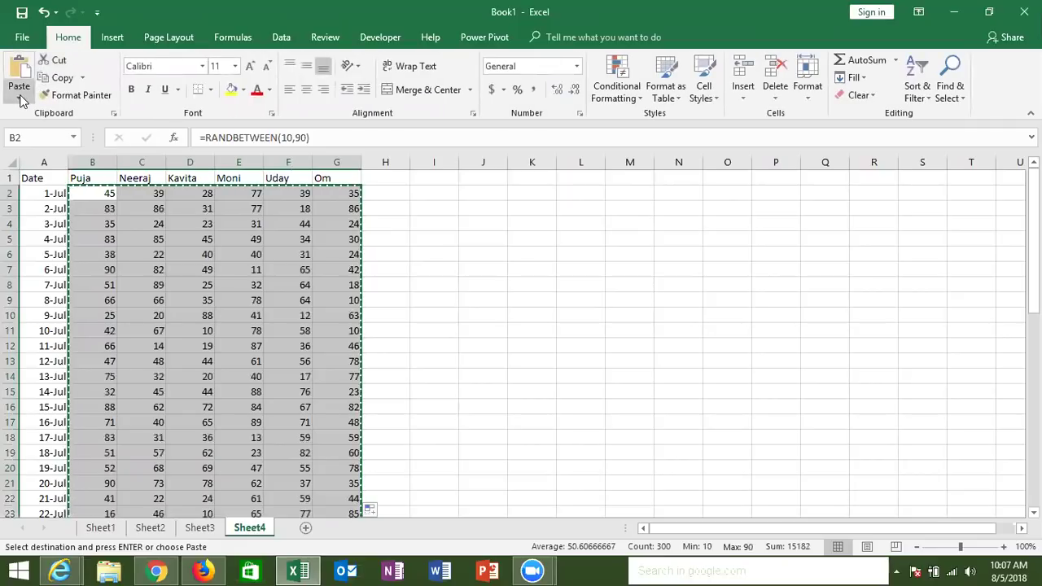
left_click(19, 93)
left_click(19, 201)
key("Escape")
left_click(155, 570)
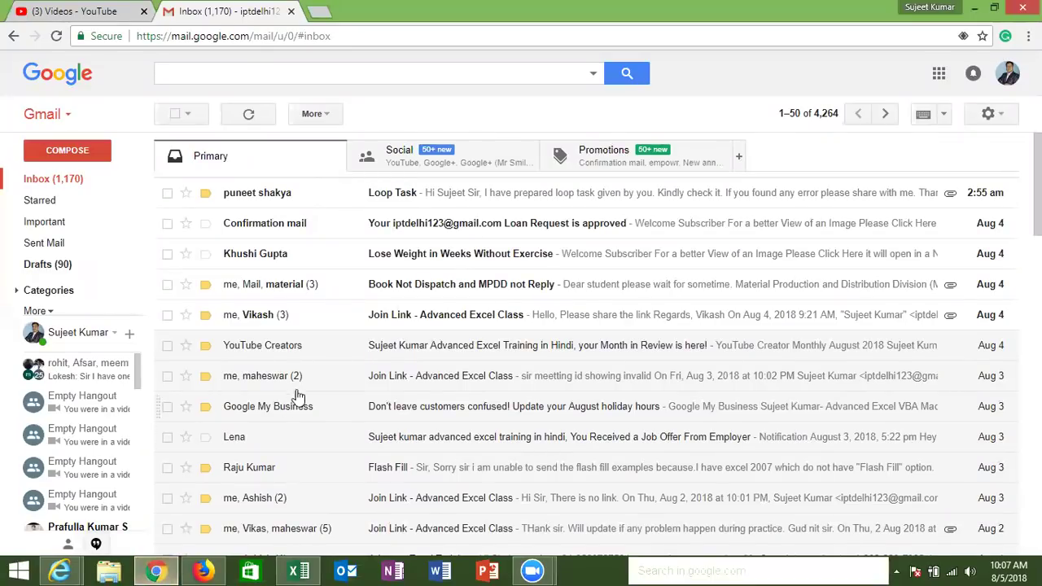
left_click(360, 292)
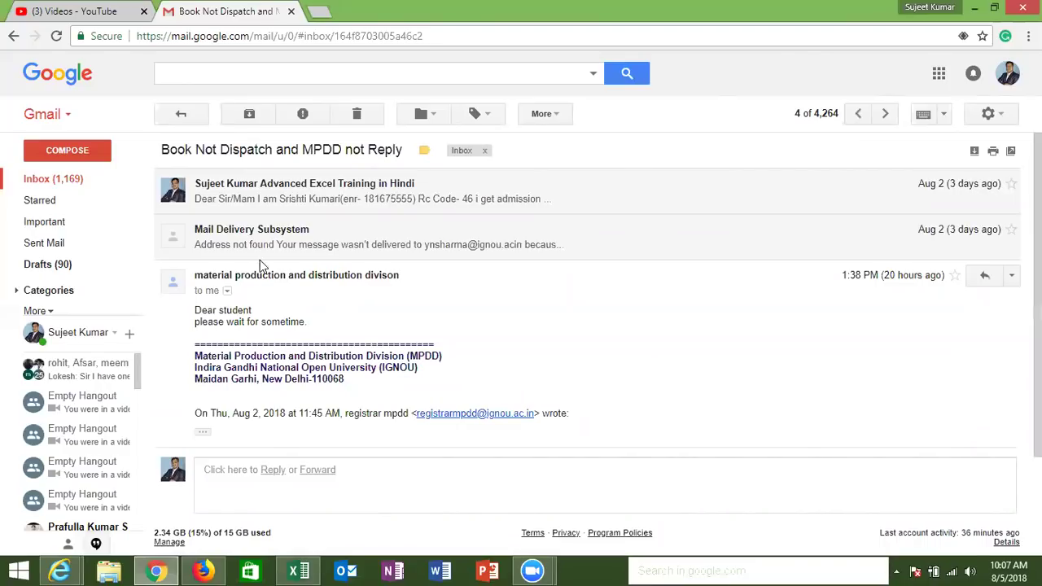
mouse_move(54, 179)
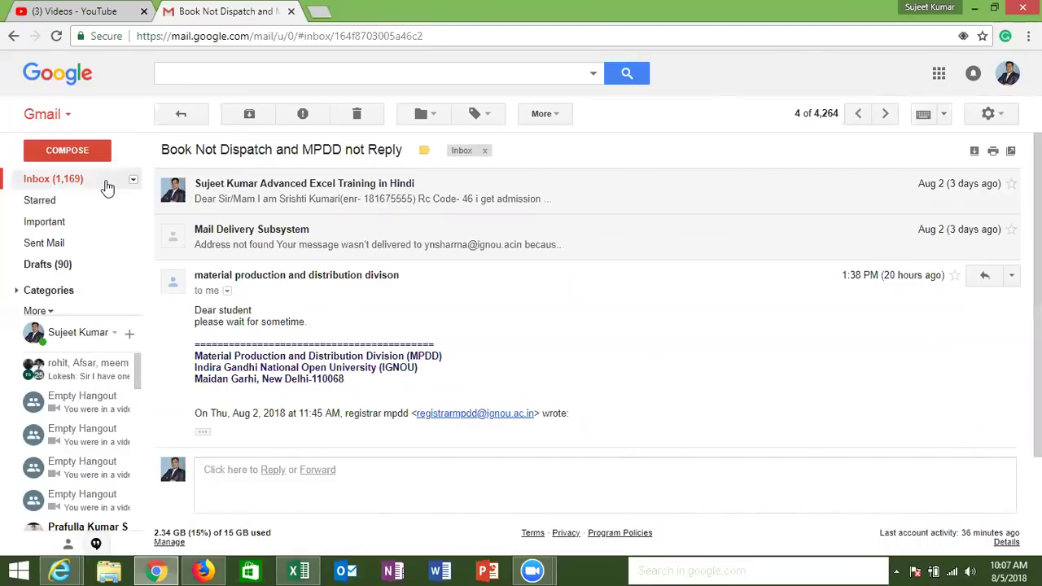
left_click(107, 188)
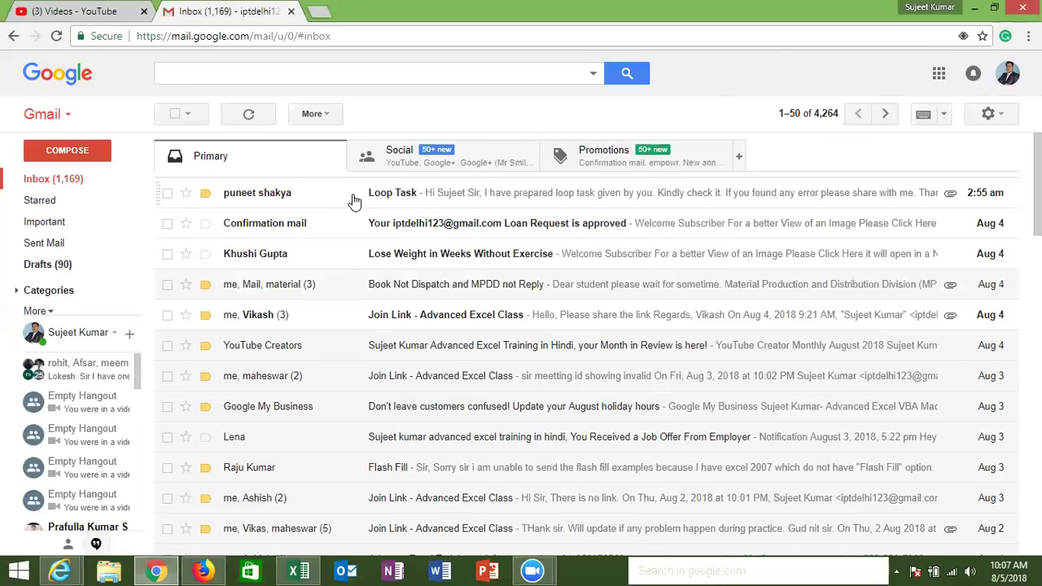
key("alt+Tab")
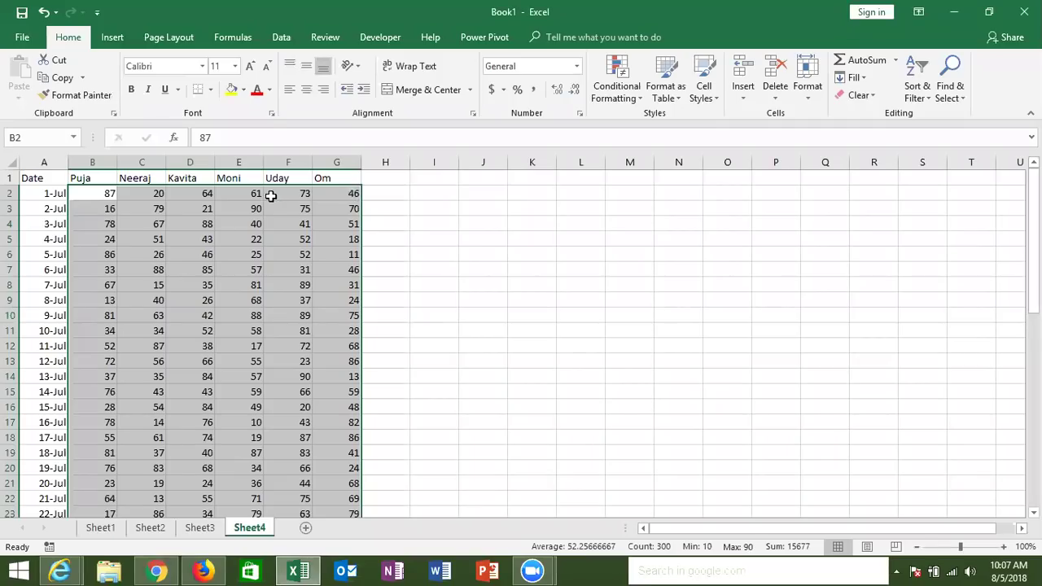
Copy the Date-to-Om header row A1:G1 into J1:P1.
left_click(271, 196)
key("Up")
key("Left")
key("Left")
key("Left")
key("Left")
key("Down")
key("Down")
key("Down")
key("ctrl+Down")
key("ctrl+Up")
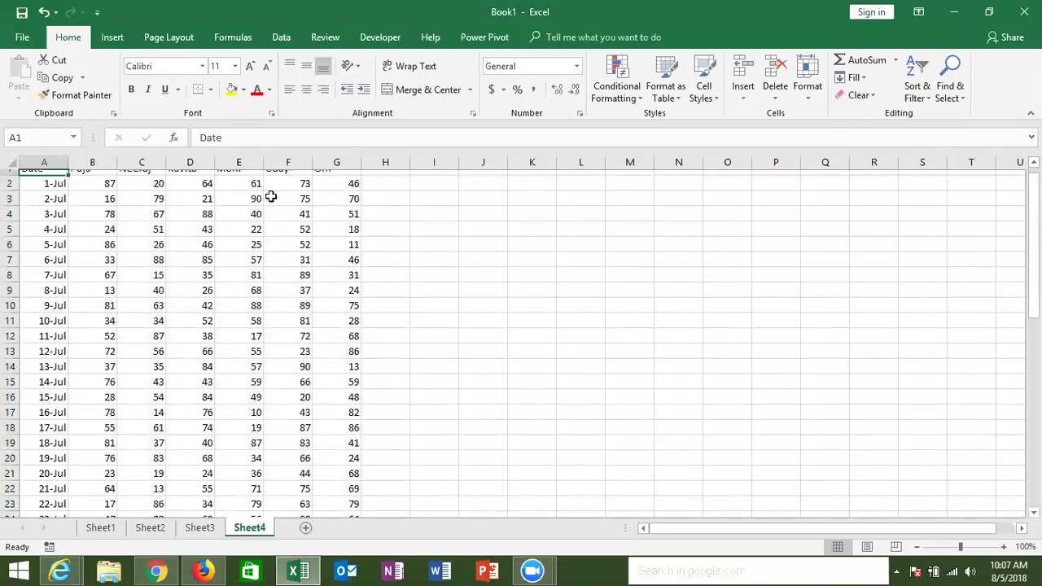
key("shift+Right")
key("shift+Right")
key("shift+Right")
key("shift+Right")
key("shift+Right")
key("shift+Right")
key("shift+Right")
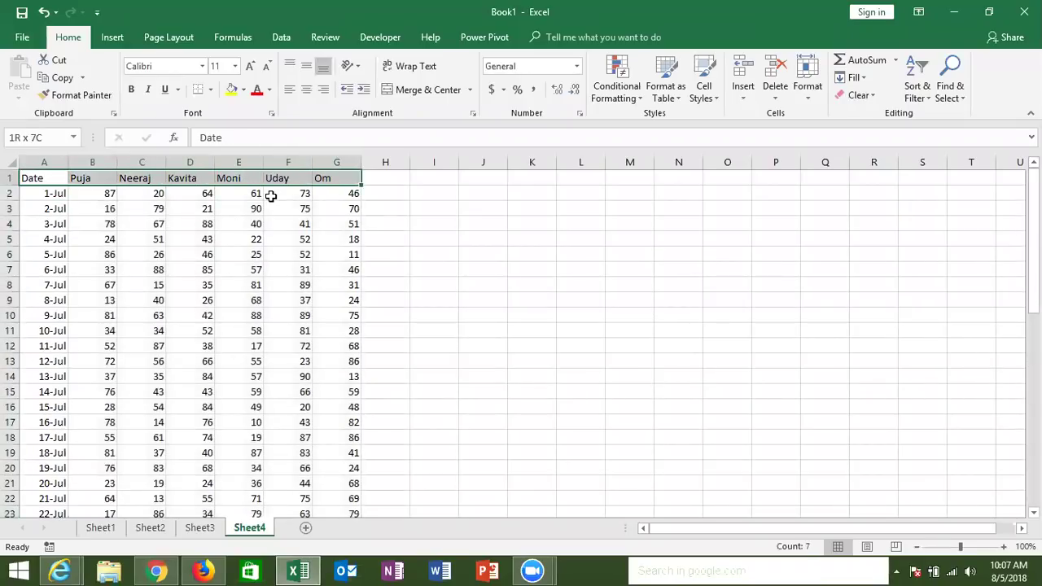
key("shift+Down")
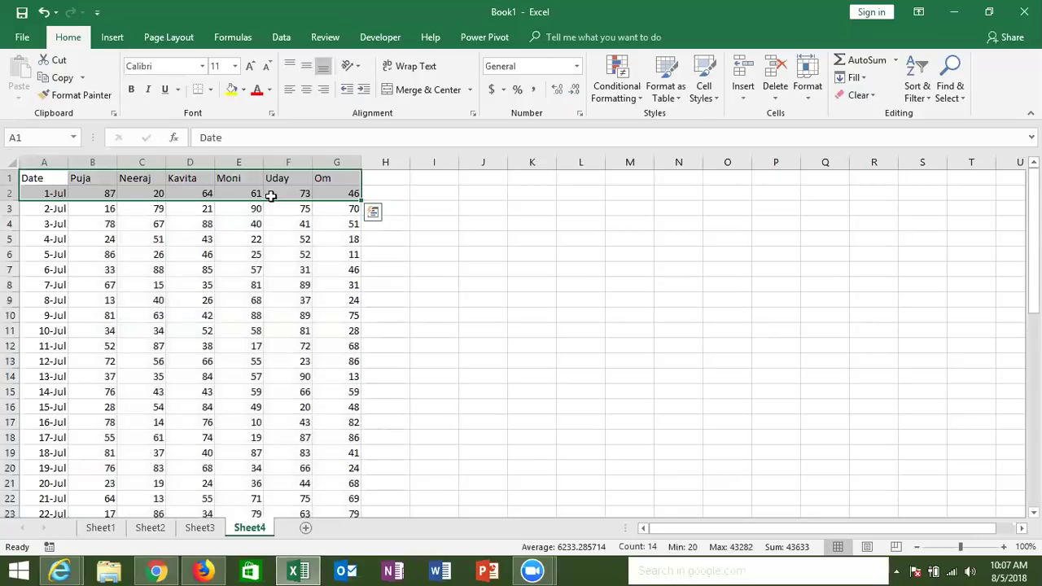
key("shift+Up")
key("ctrl+c")
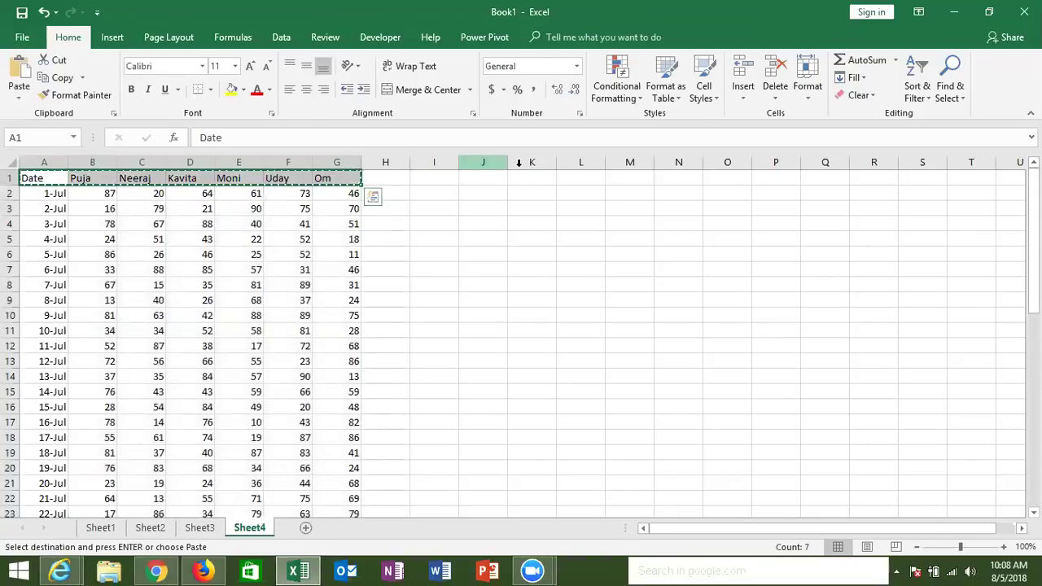
left_click(498, 182)
key("ctrl+v")
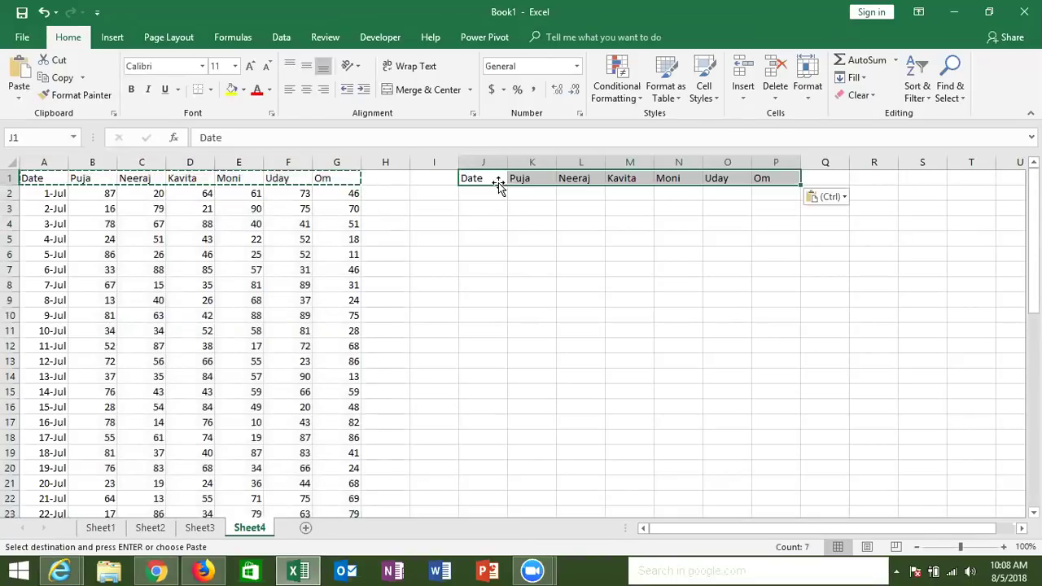
type("`")
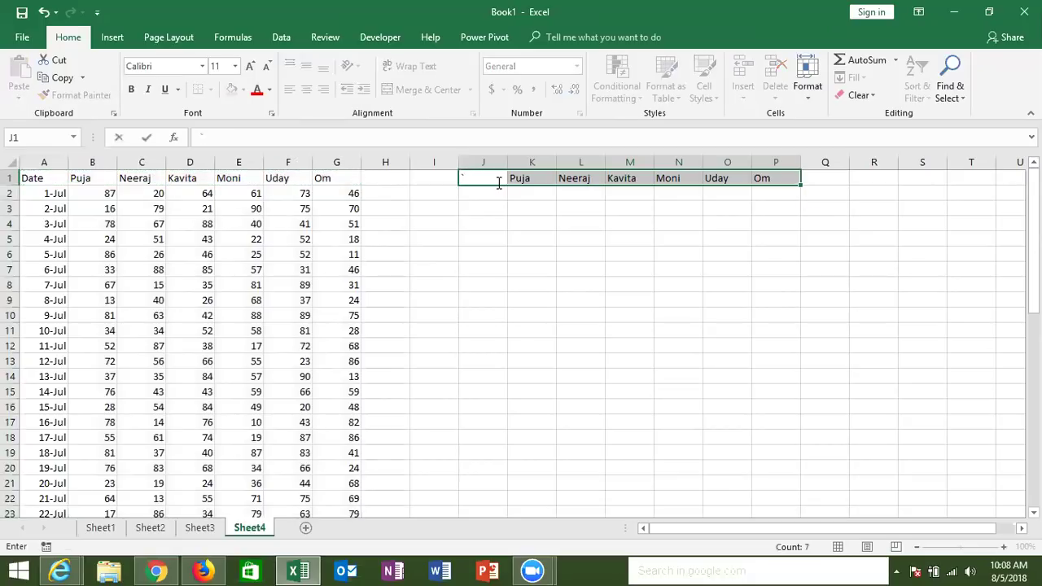
key("Escape")
Apply All Borders to the table range J1:P11 and select J12.
key("Down")
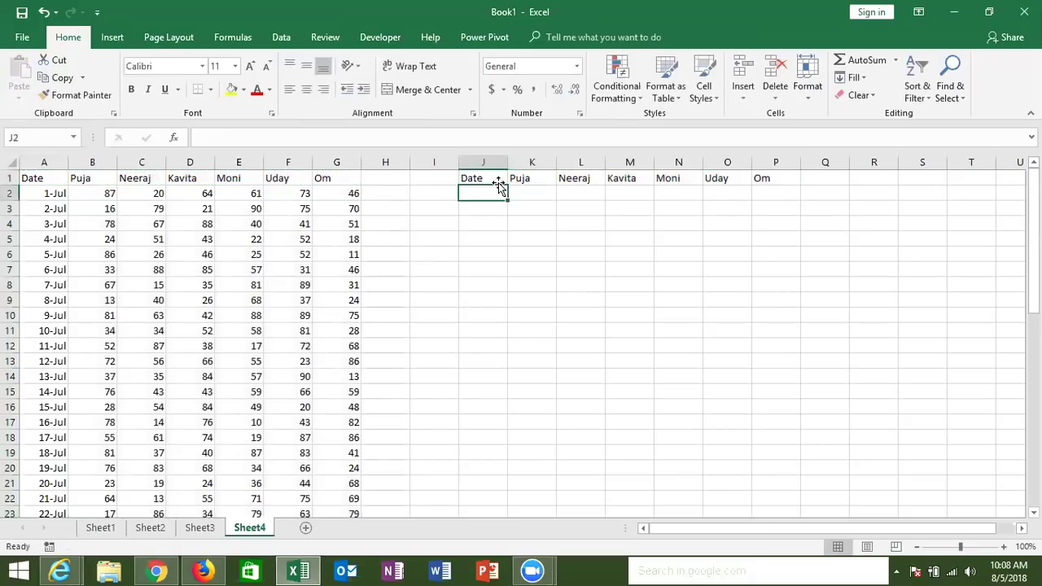
key("Up")
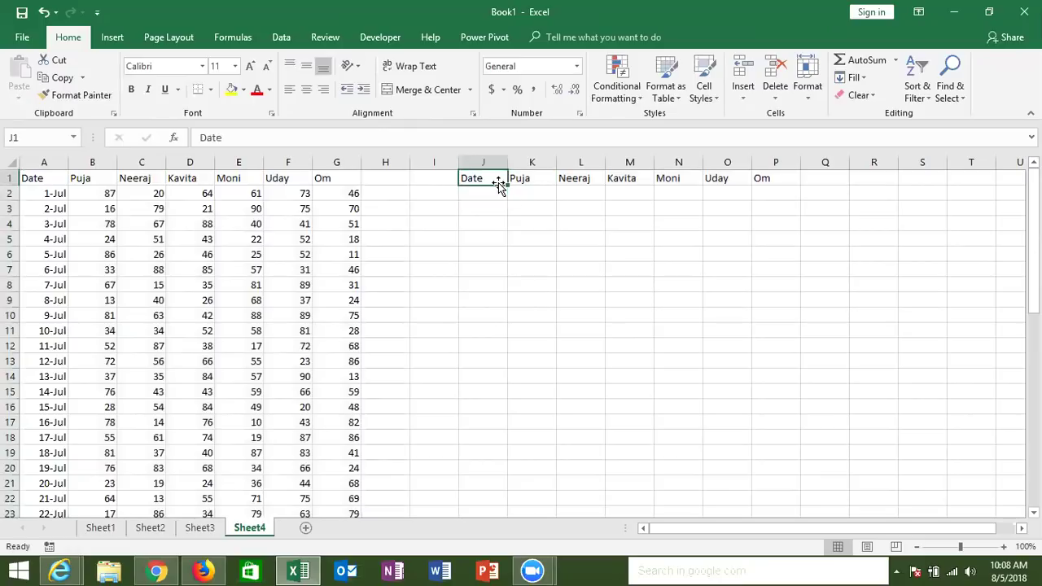
key("Right")
key("Right")
key("Left")
key("Left")
key("shift+Right")
key("shift+Right")
key("shift+Right")
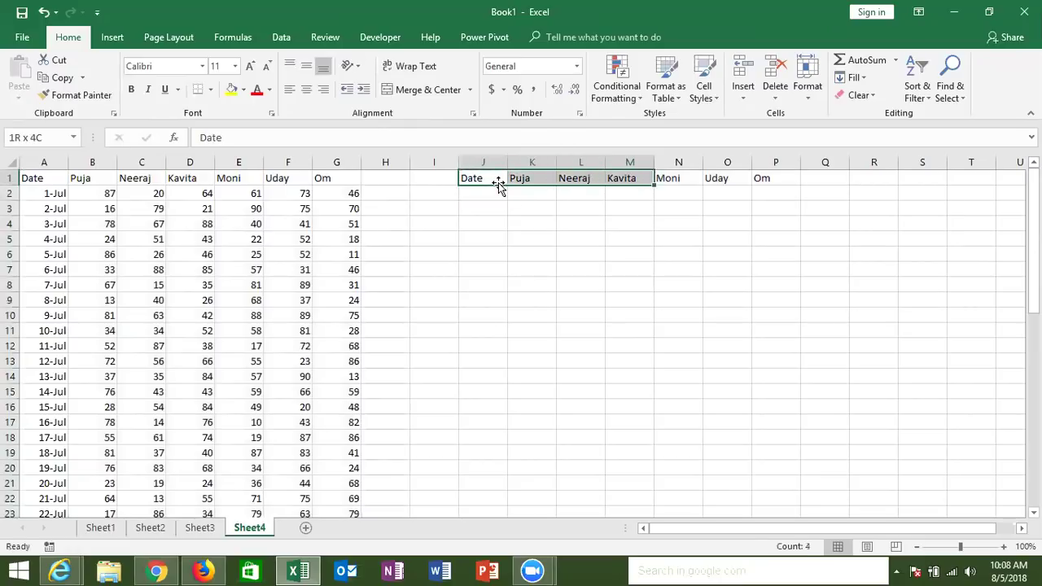
key("shift+Right")
key("shift+Right")
key("shift+Right")
key("shift+Down")
key("shift+Down")
key("shift+Down")
key("shift+Up")
key("shift+Up")
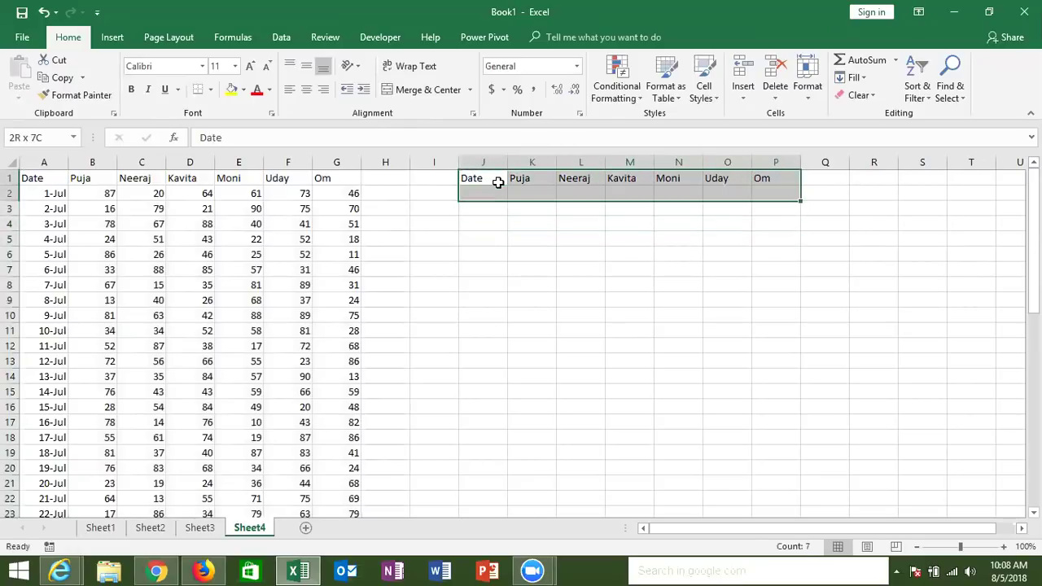
key("shift+Down")
key("shift+Down")
key("shift+Down")
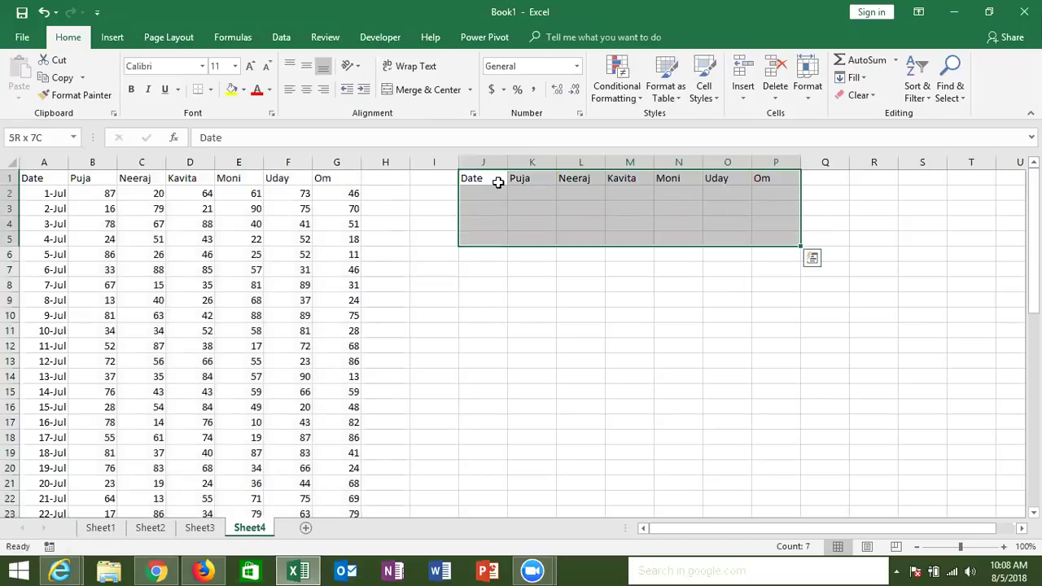
key("shift+Down")
key("shift+Down")
key("shift+Down")
key("shift+Down")
key("shift+Down")
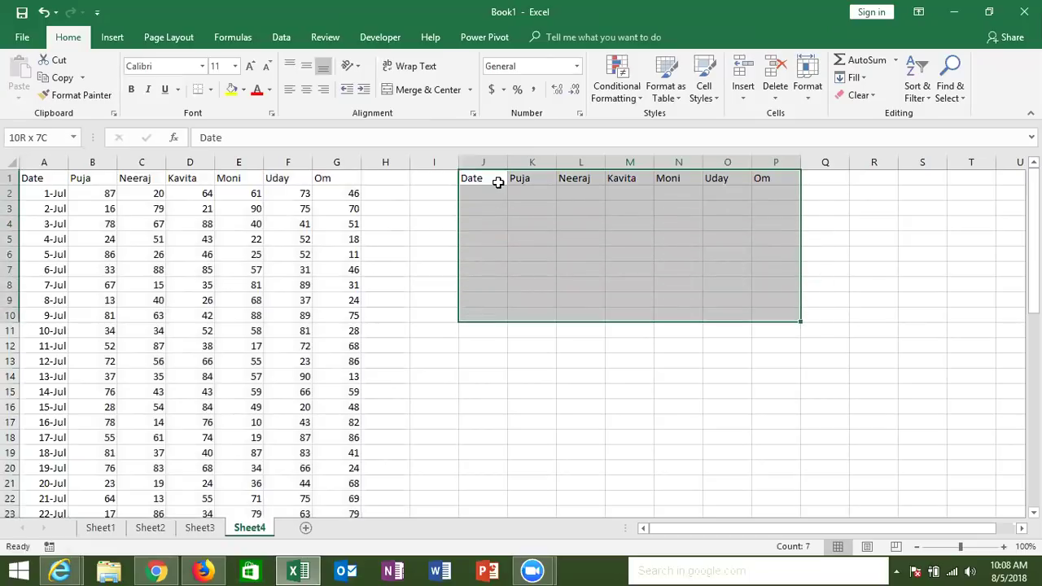
key("shift+Down")
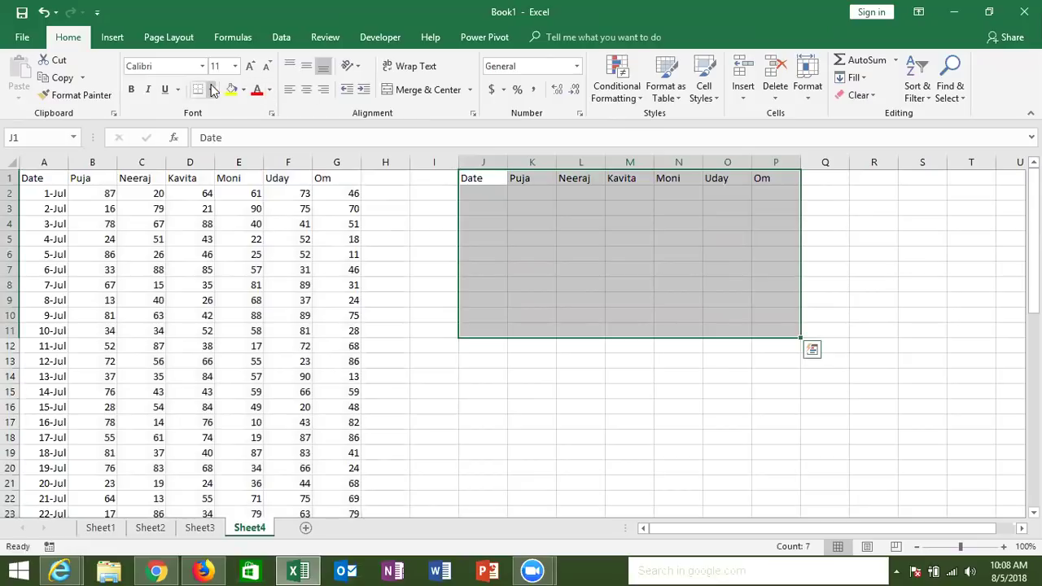
left_click(210, 89)
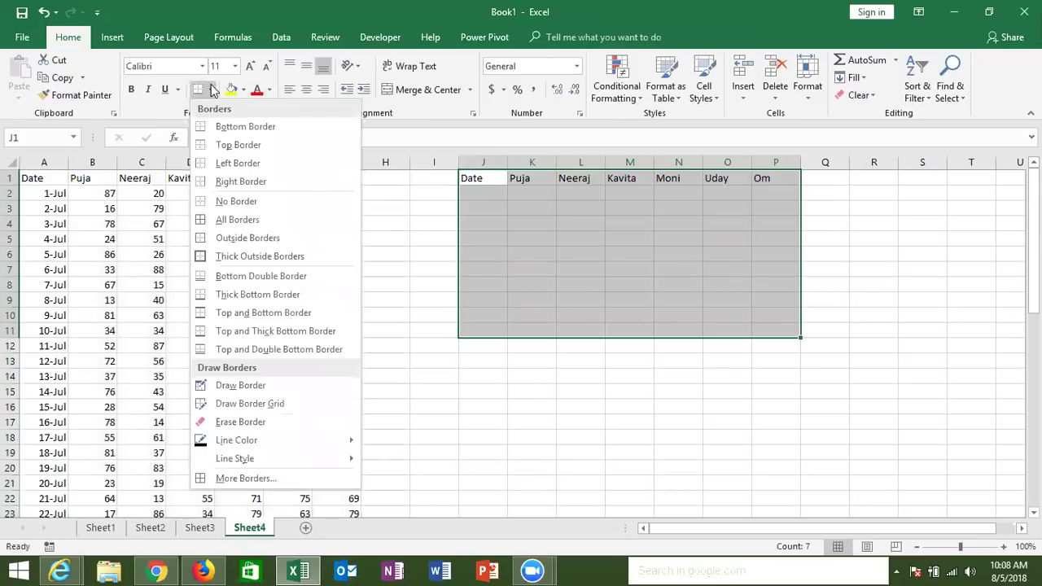
left_click(204, 217)
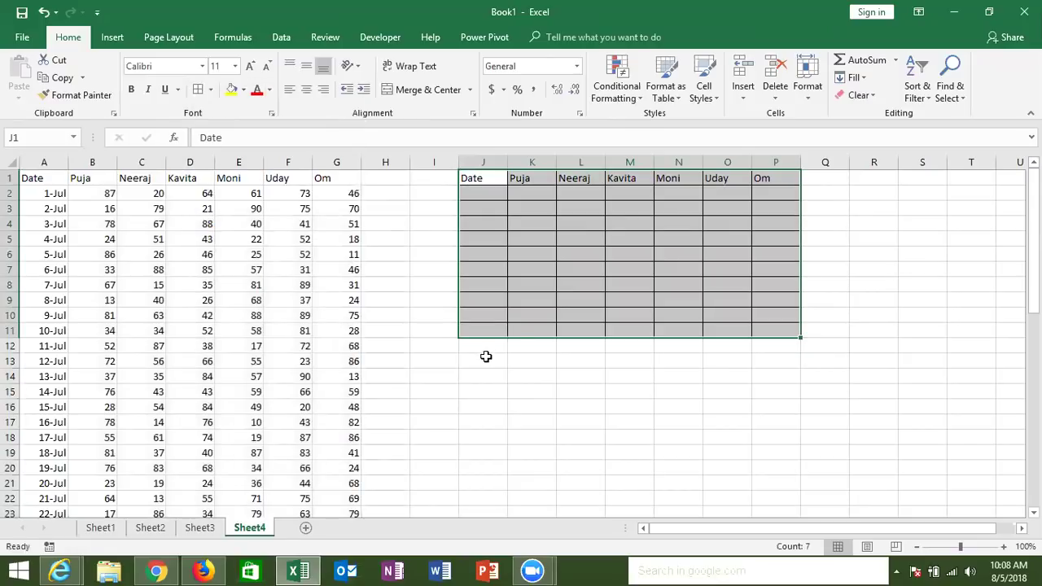
left_click(488, 356)
left_click(489, 348)
Enter 1 in J12 and an OFFSET formula in J2 referencing A1 with J12 as row offset.
type("1")
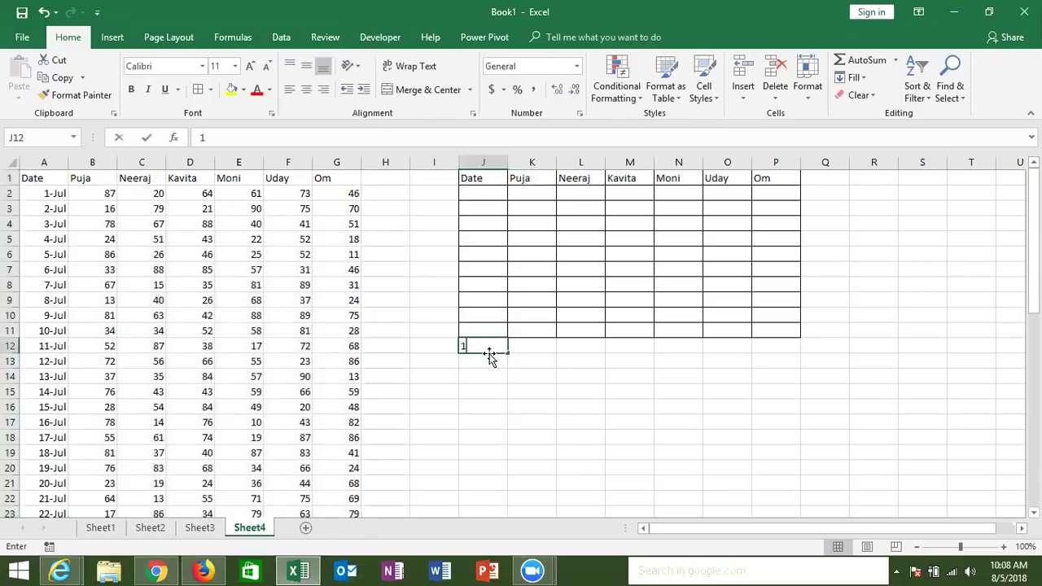
left_click(501, 188)
type("=")
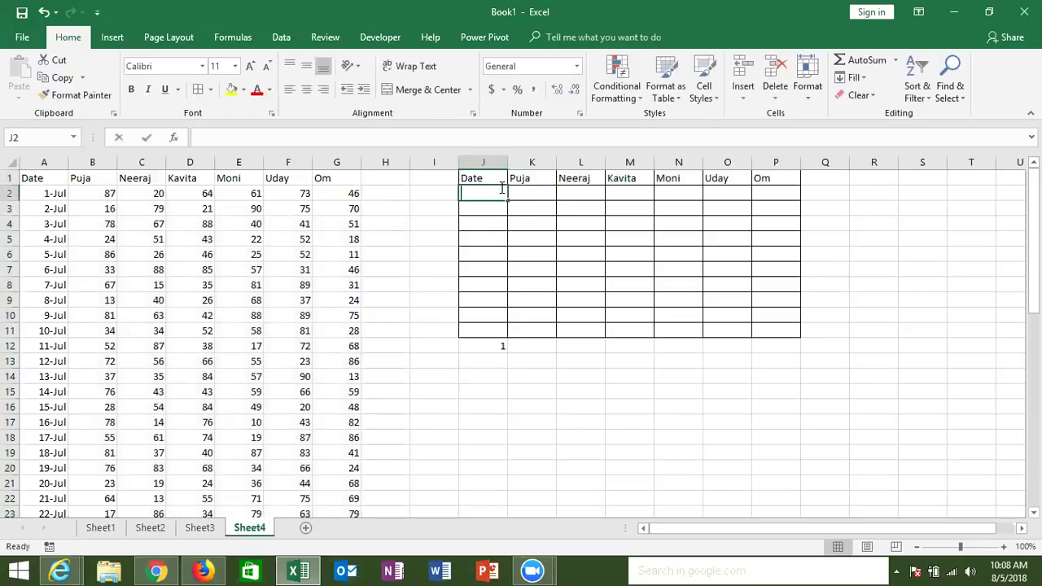
type("OF")
key("Tab")
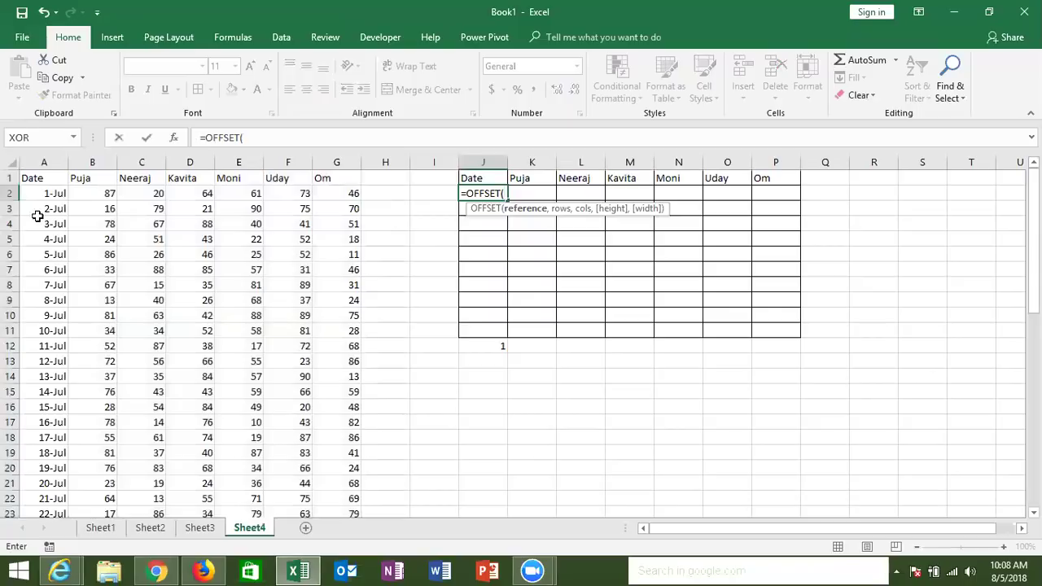
left_click(51, 180)
type(",")
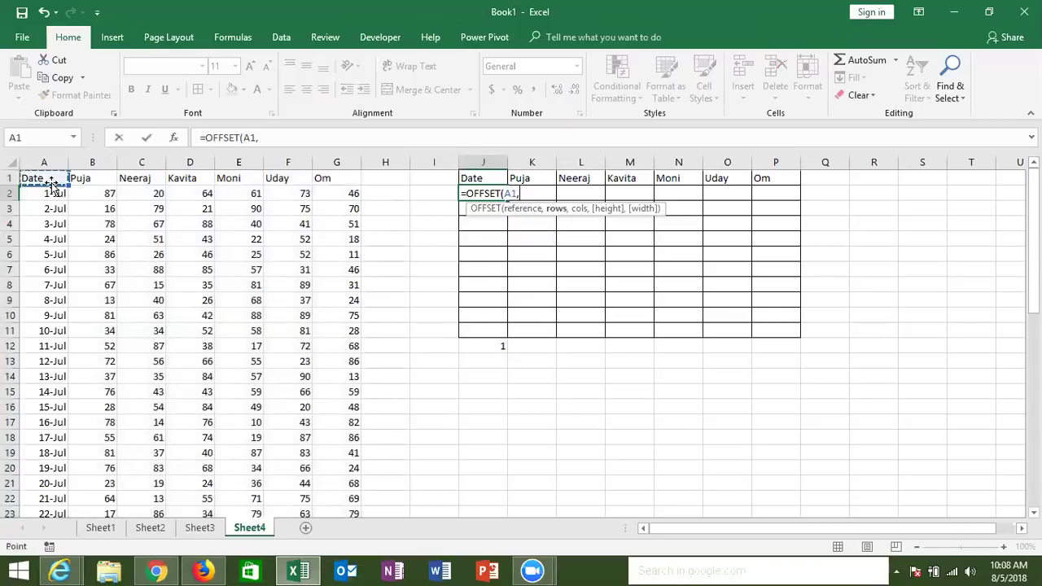
left_click(475, 347)
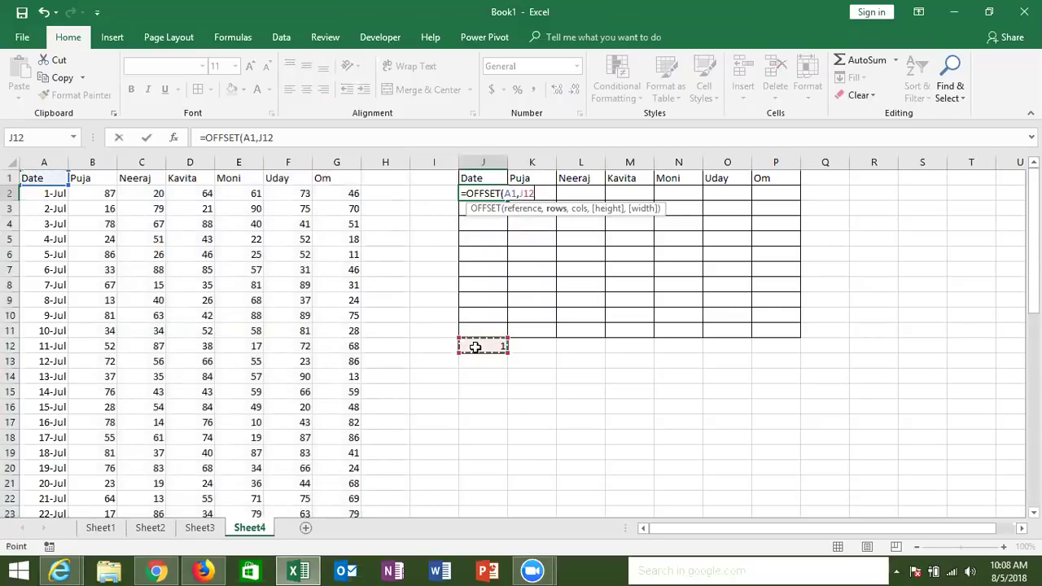
type(",0")
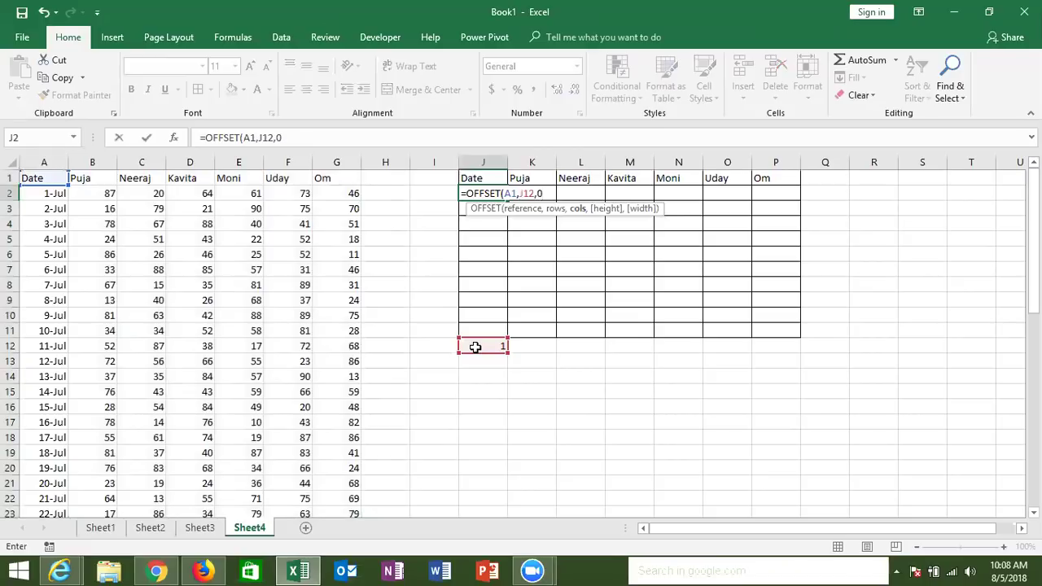
key("Return")
Make J2's J12 reference absolute ($J$12) and fill the formula across to P2.
key("Up")
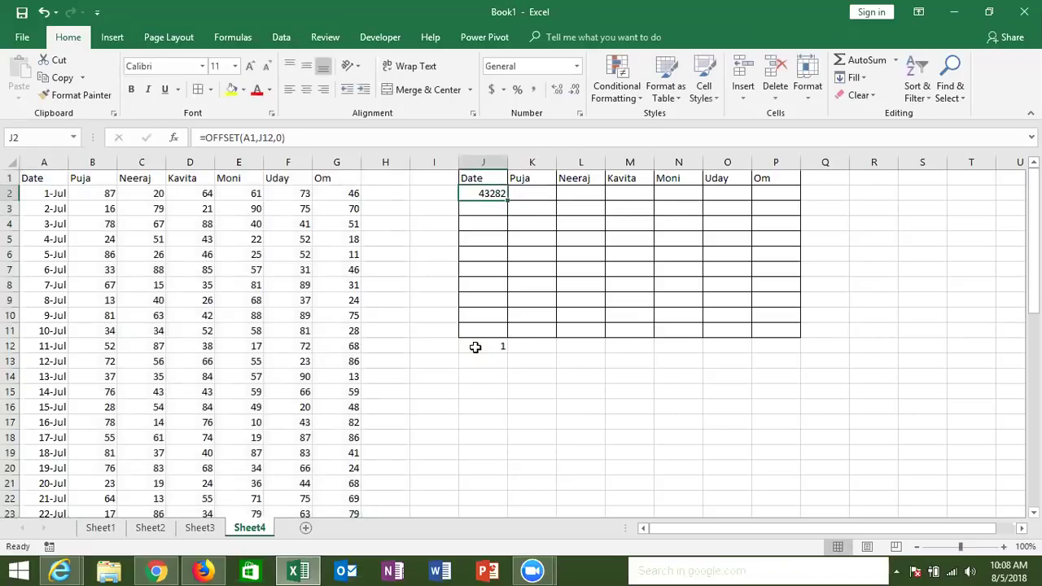
left_click(268, 140)
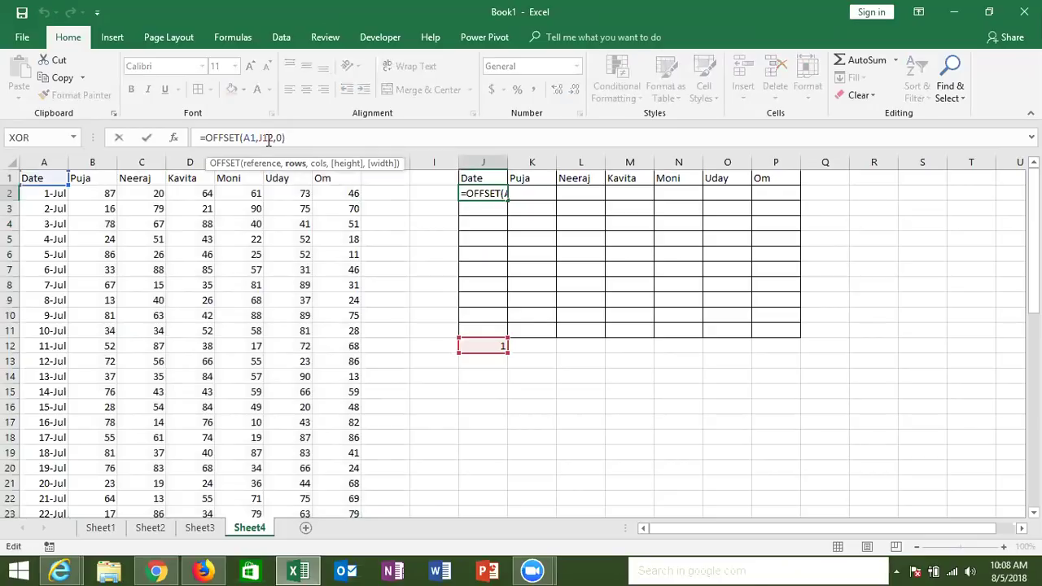
key("F4")
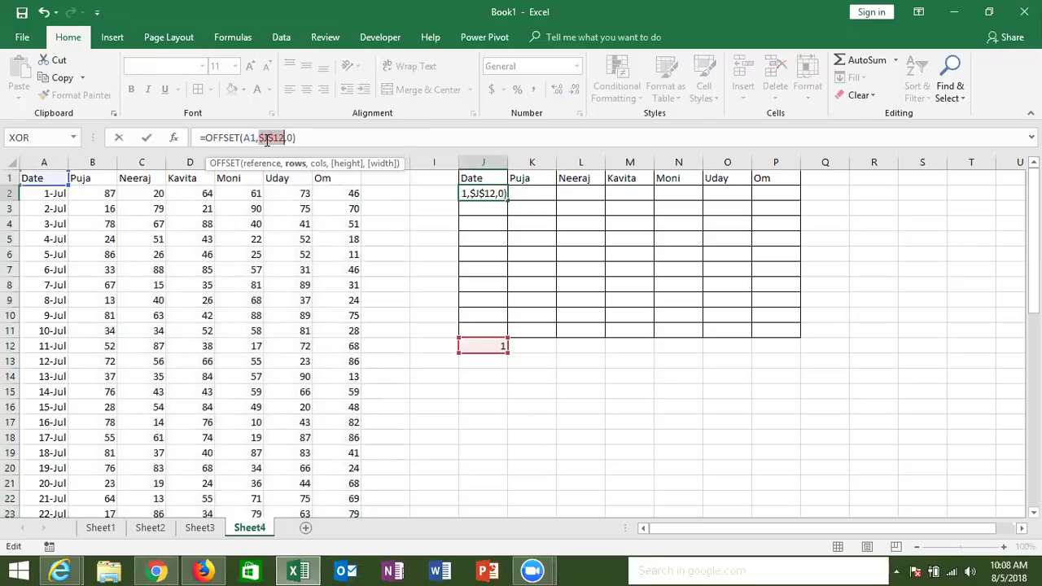
key("Return")
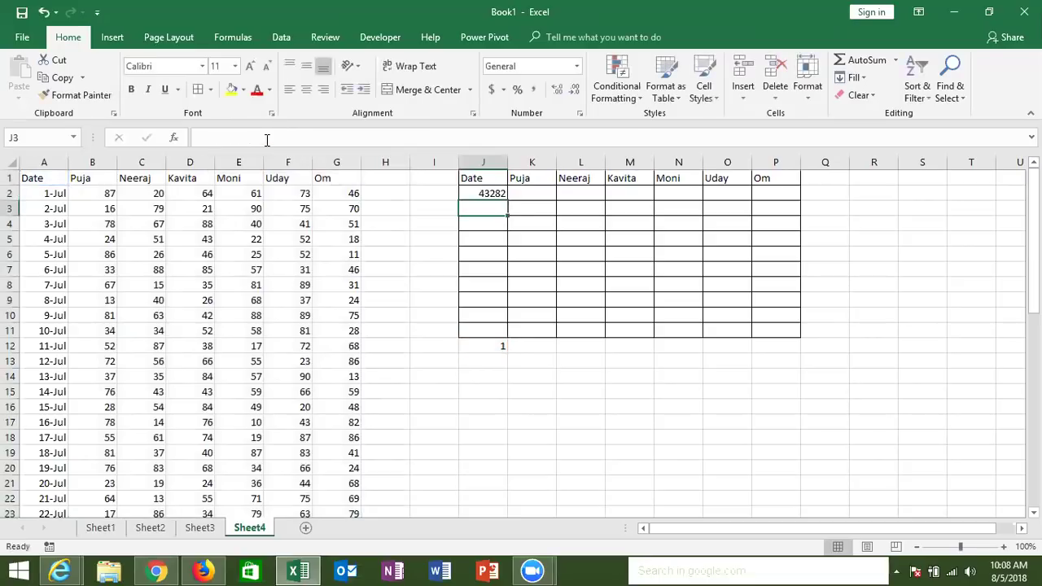
type("=")
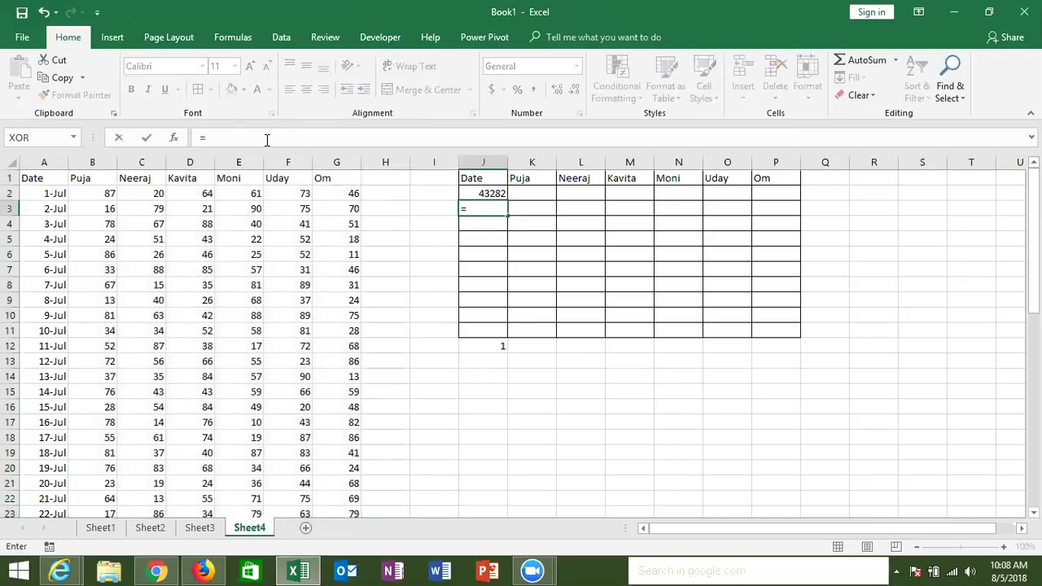
key("Escape")
key("Up")
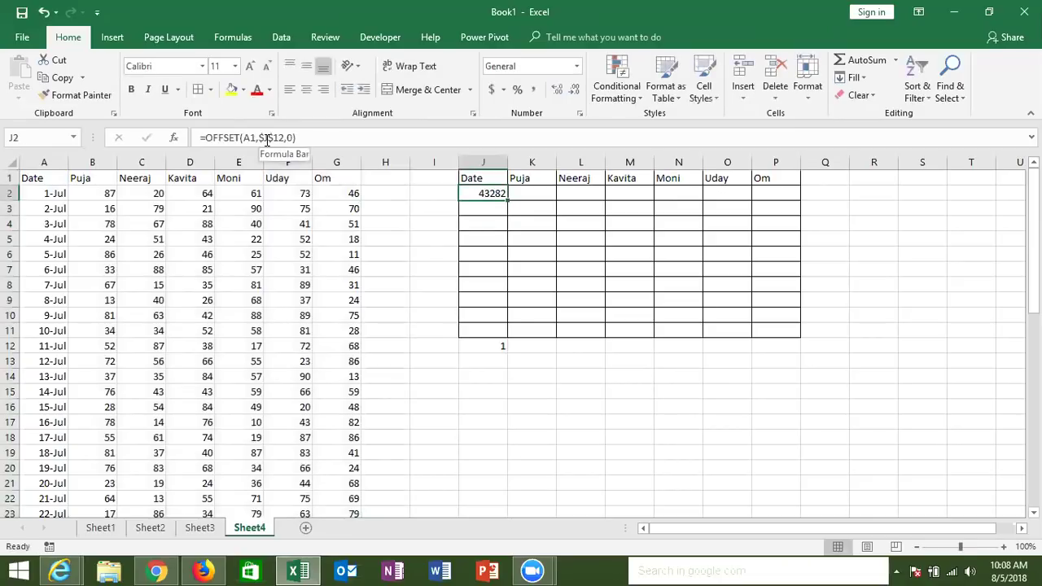
left_click_drag(507, 200, 790, 193)
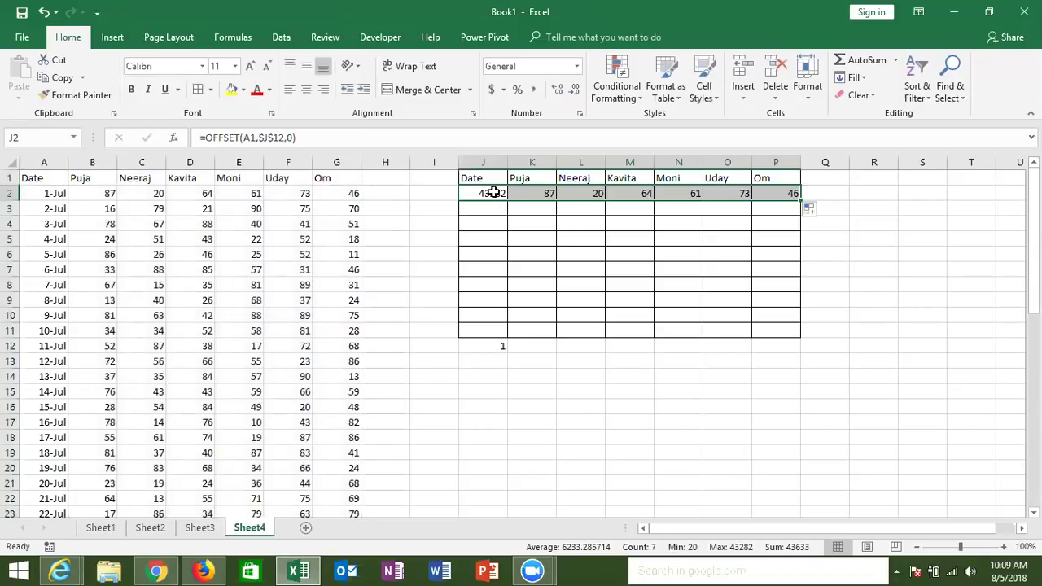
Change J2 to =OFFSET(A$1,$J$12,0) and fill it down to J11.
left_click(493, 193)
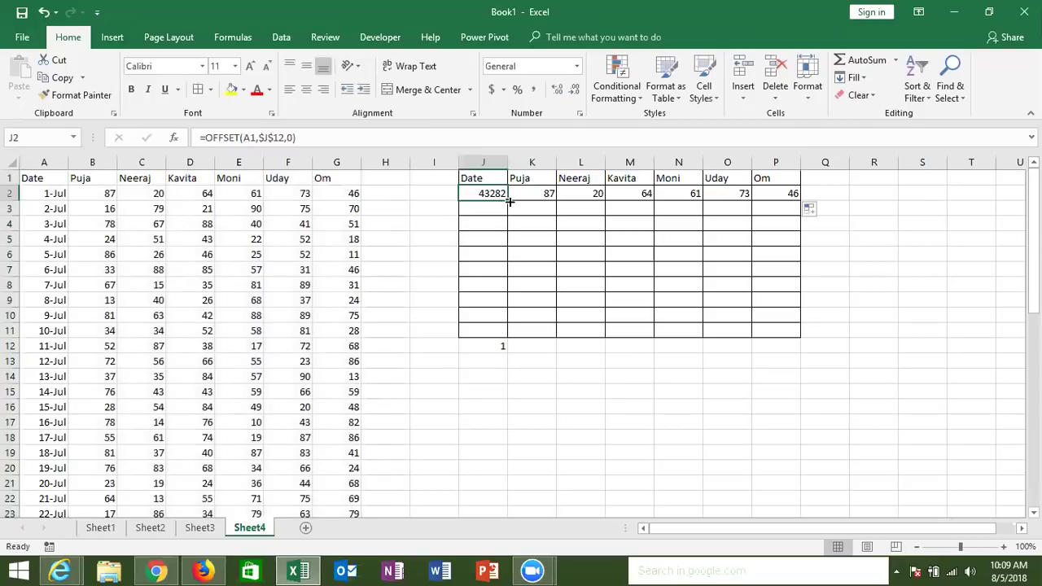
left_click(246, 137)
type("$")
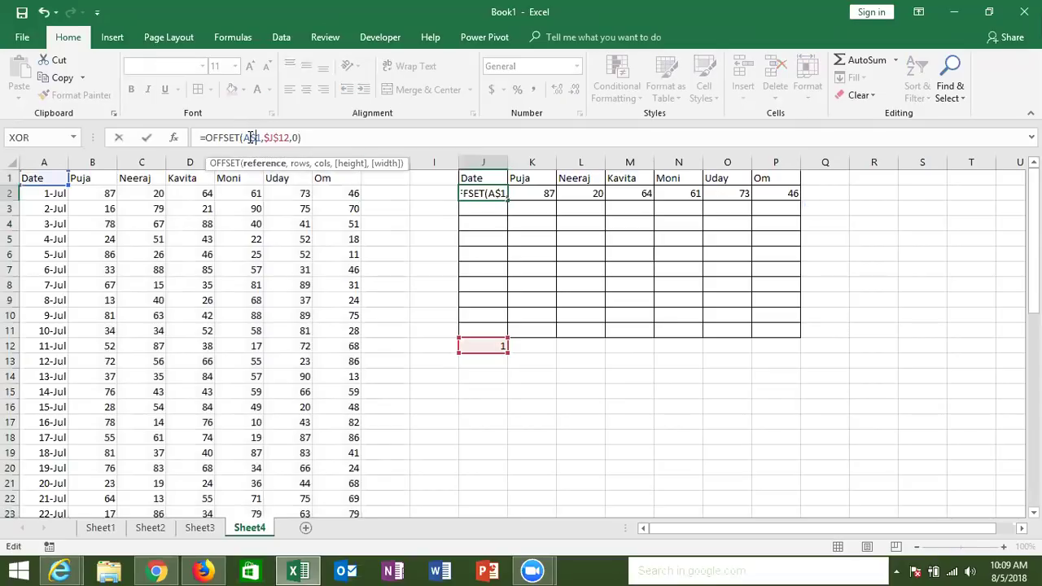
key("ctrl+Return")
left_click_drag(511, 198, 494, 332)
left_click(491, 208)
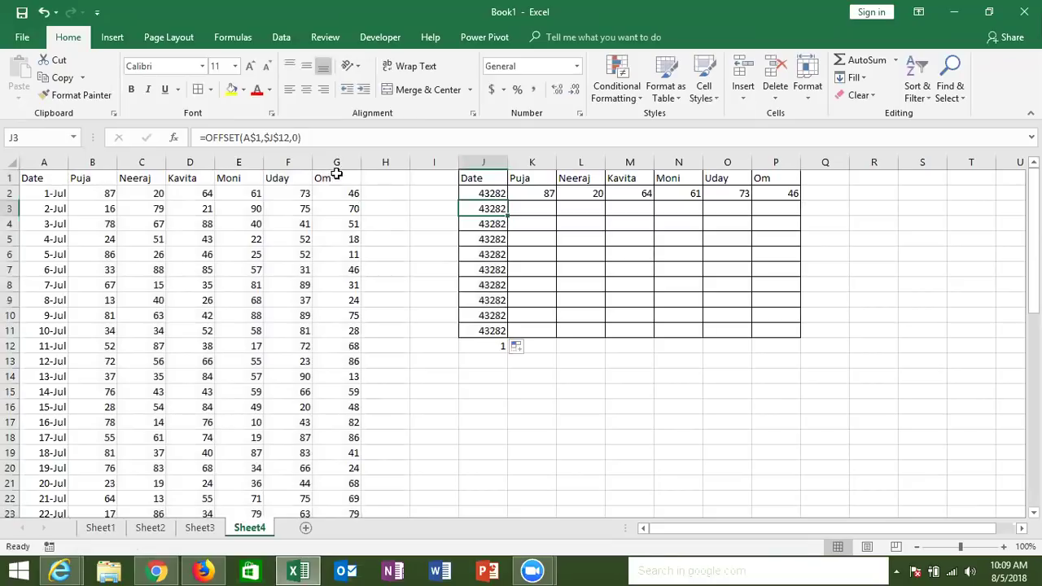
key("Up")
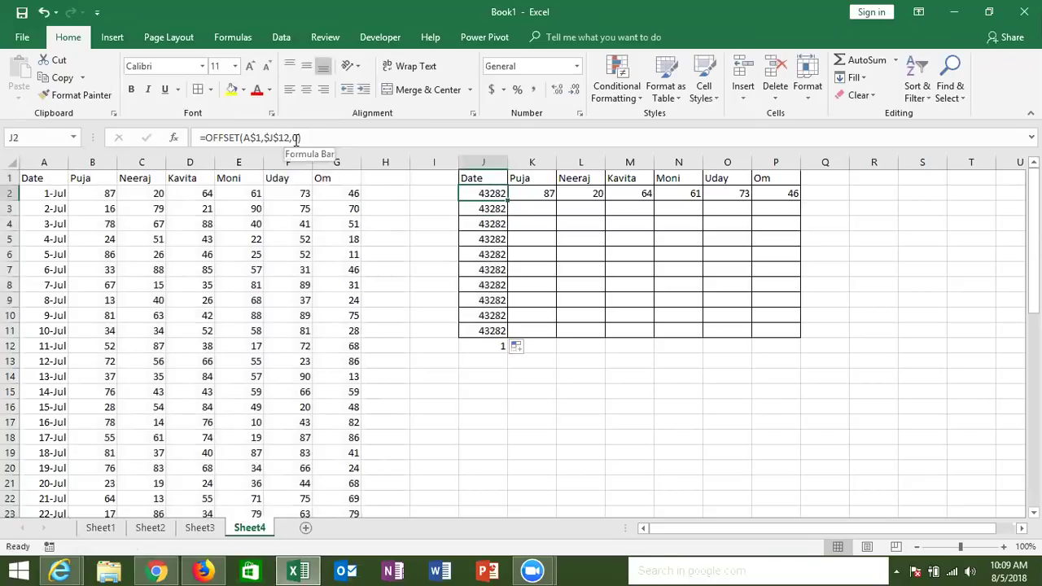
key("Down")
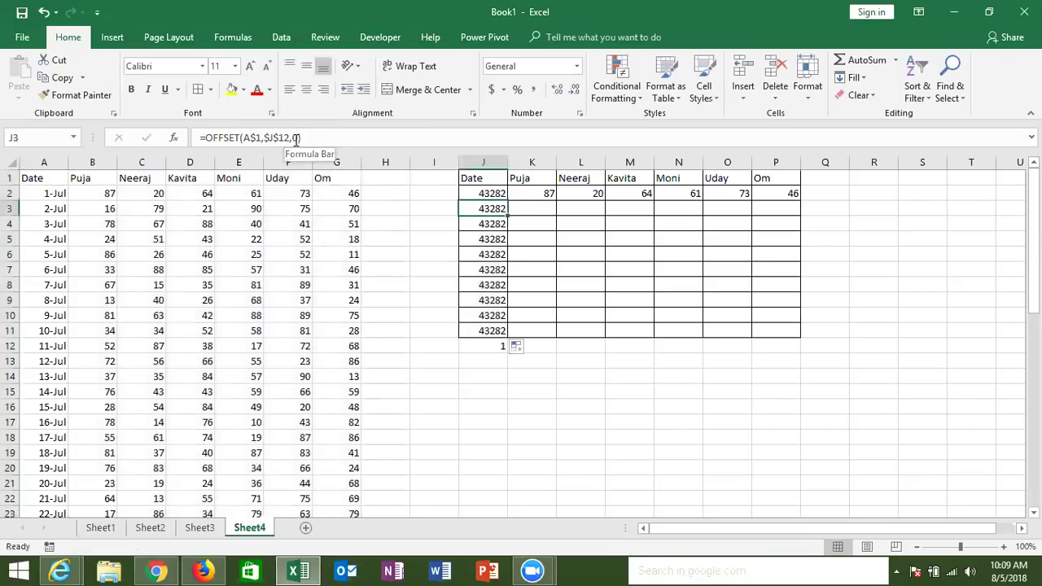
left_click(291, 139)
Add +1 through +5 after $J$12 in the OFFSET formulas of J3 to J7.
type("+1")
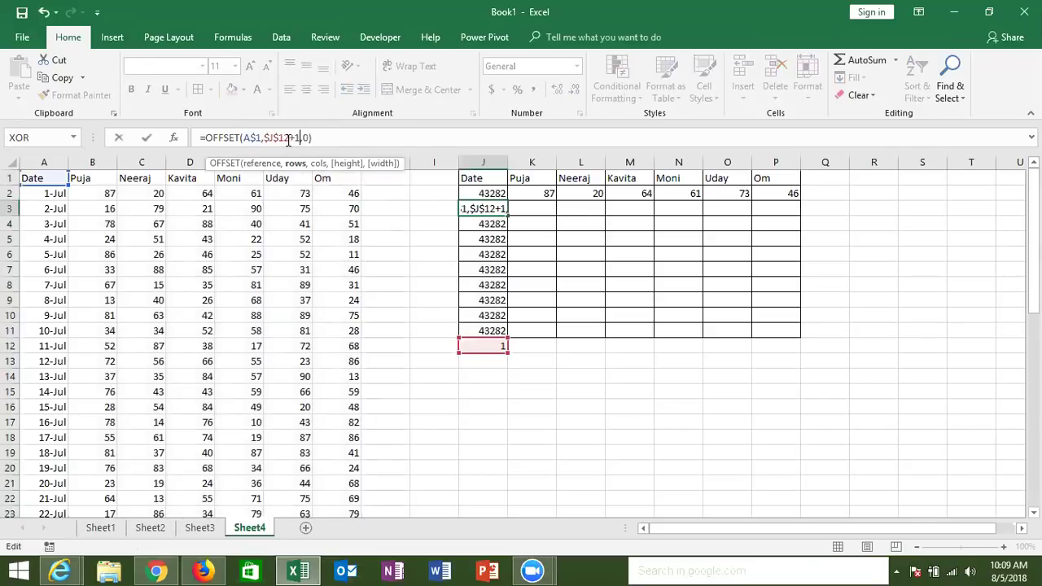
key("Return")
left_click(289, 139)
key("End")
type("+2")
key("Return")
left_click(288, 138)
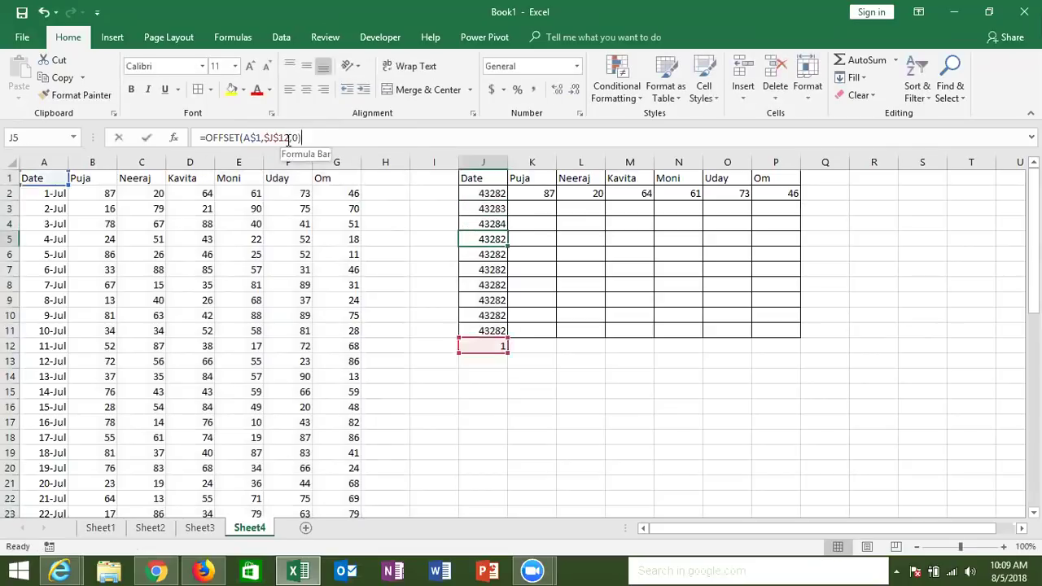
type("+3")
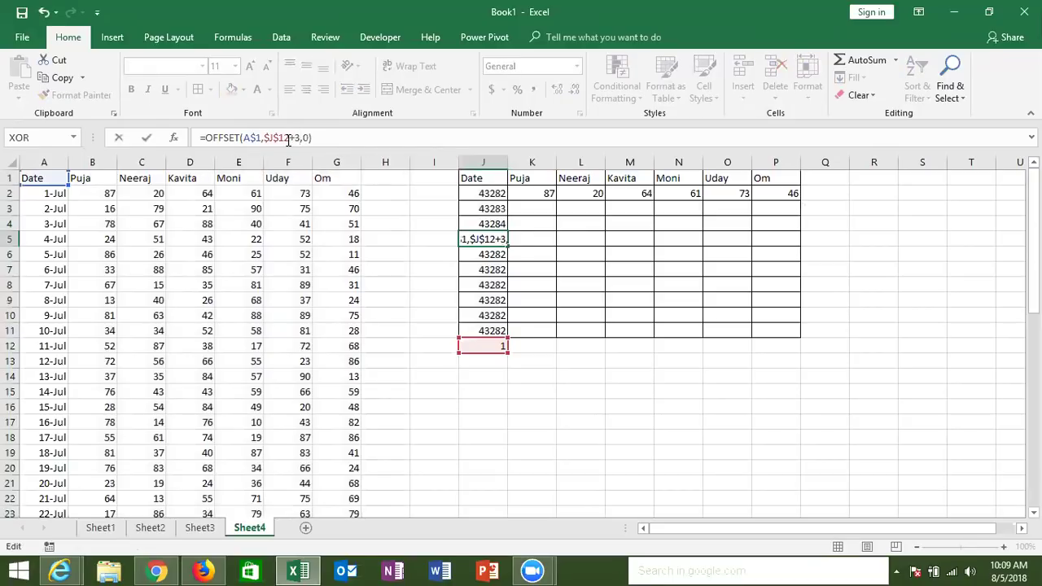
key("Return")
left_click(289, 138)
type("+,0")
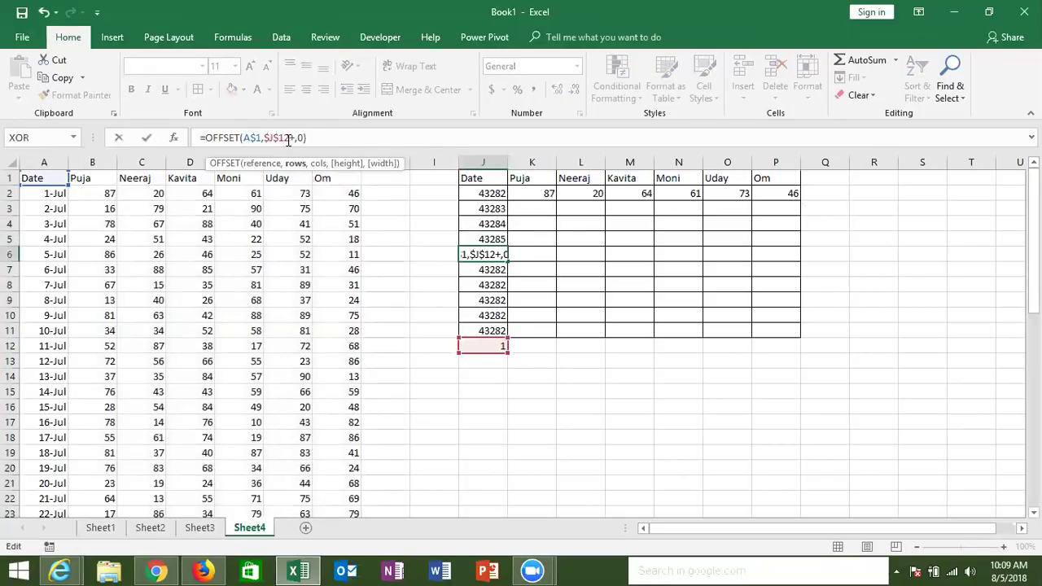
type("4")
key("Return")
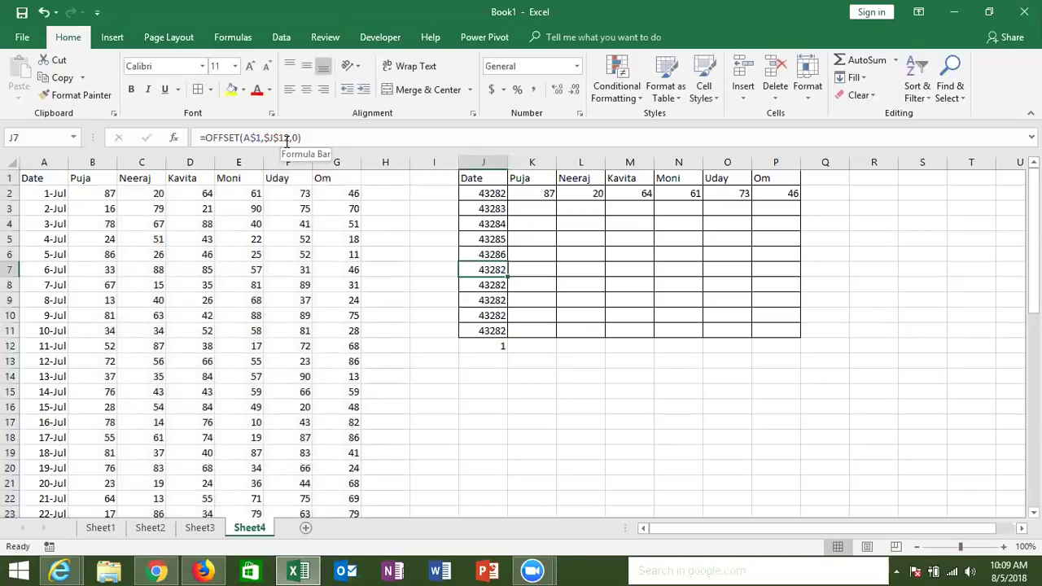
left_click(287, 138)
type("+")
key("Return")
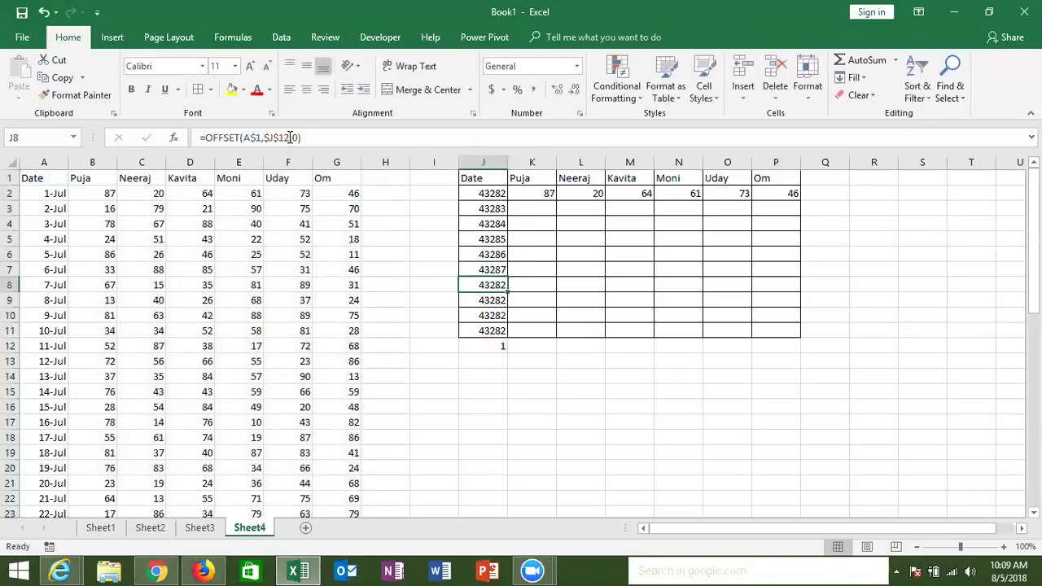
Add +6 through +9 to J8–J11's formulas so column J counts up to 43291.
left_click(290, 137)
type("+6")
key("Return")
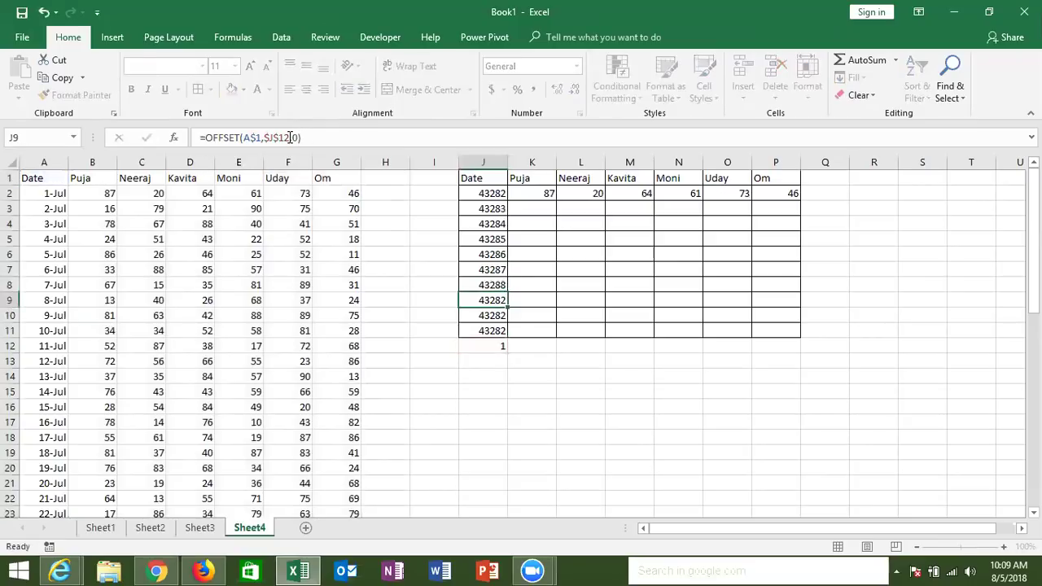
left_click(290, 137)
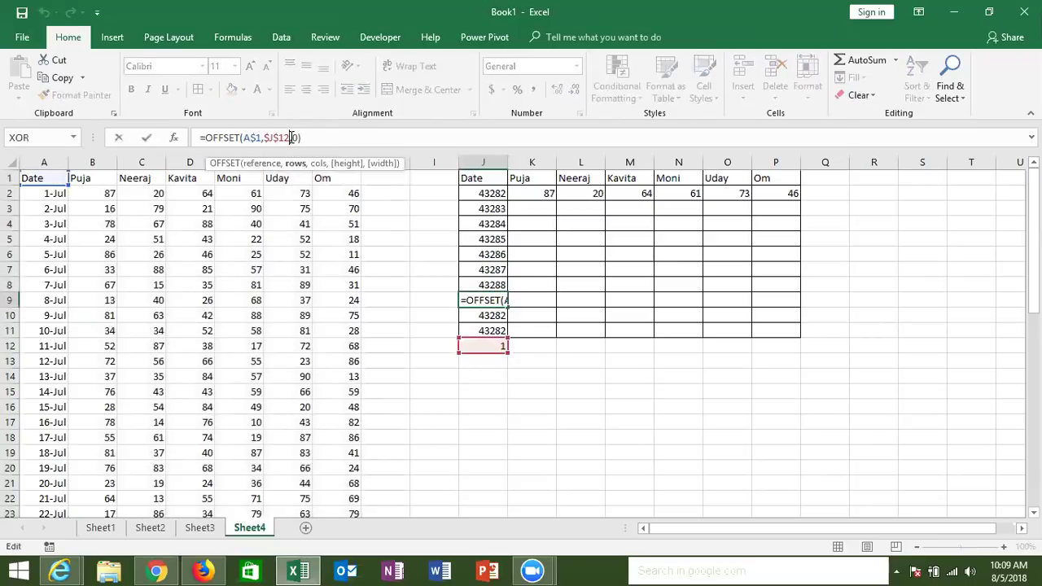
type("+7")
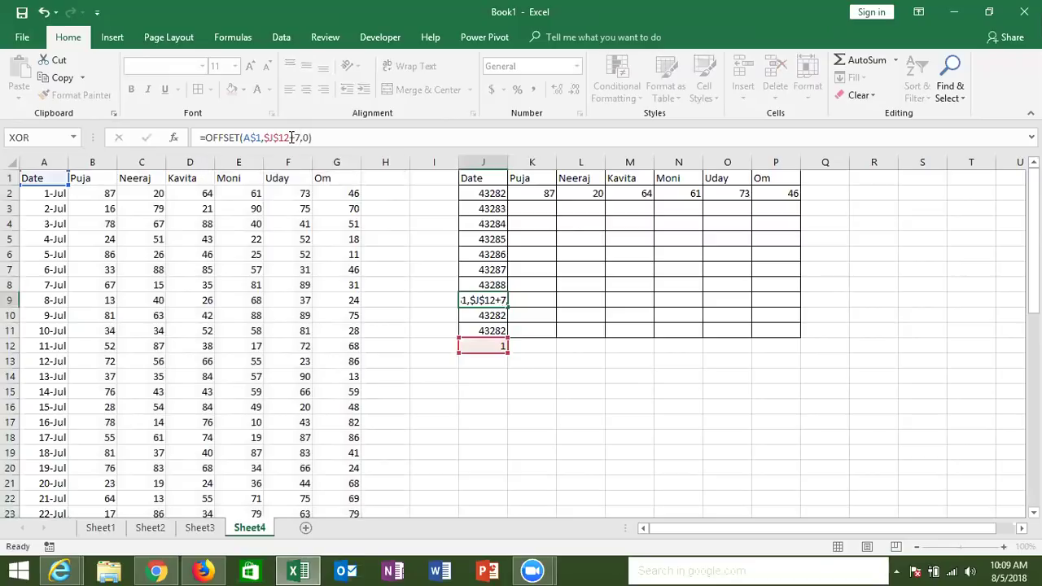
key("Return")
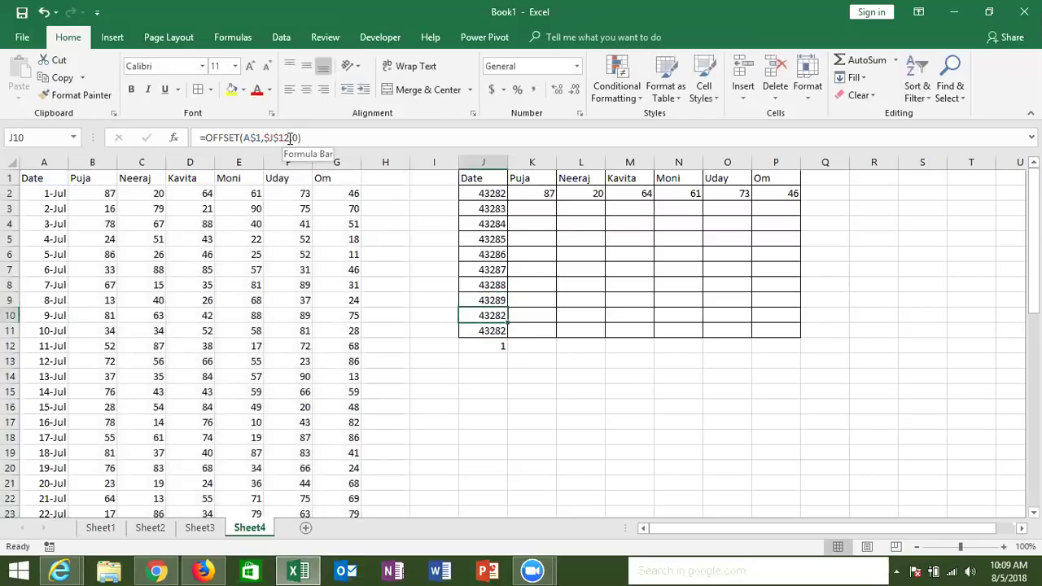
left_click(289, 137)
type("+8")
key("Return")
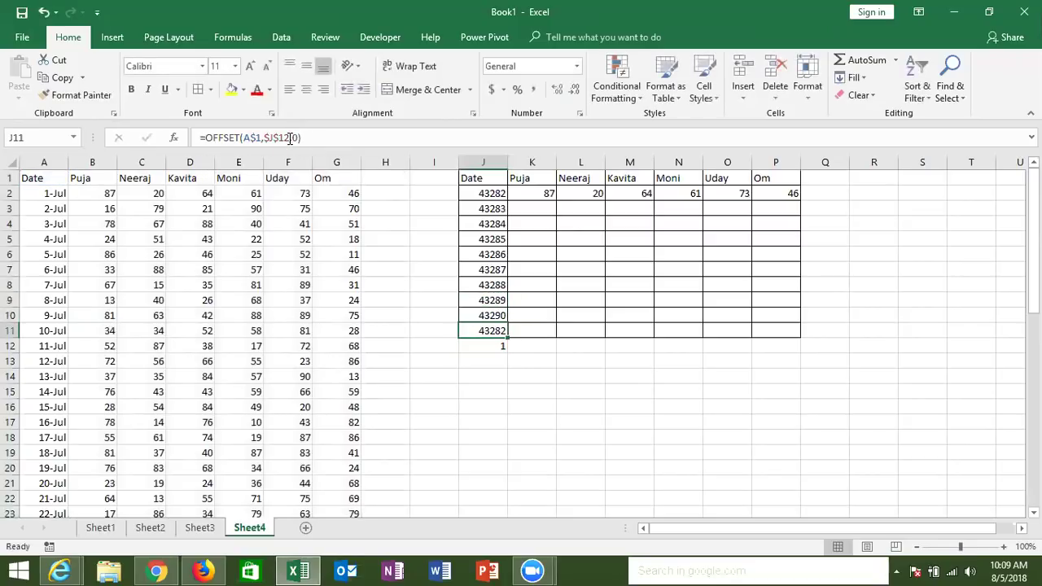
left_click(290, 137)
type("+9")
key("Return")
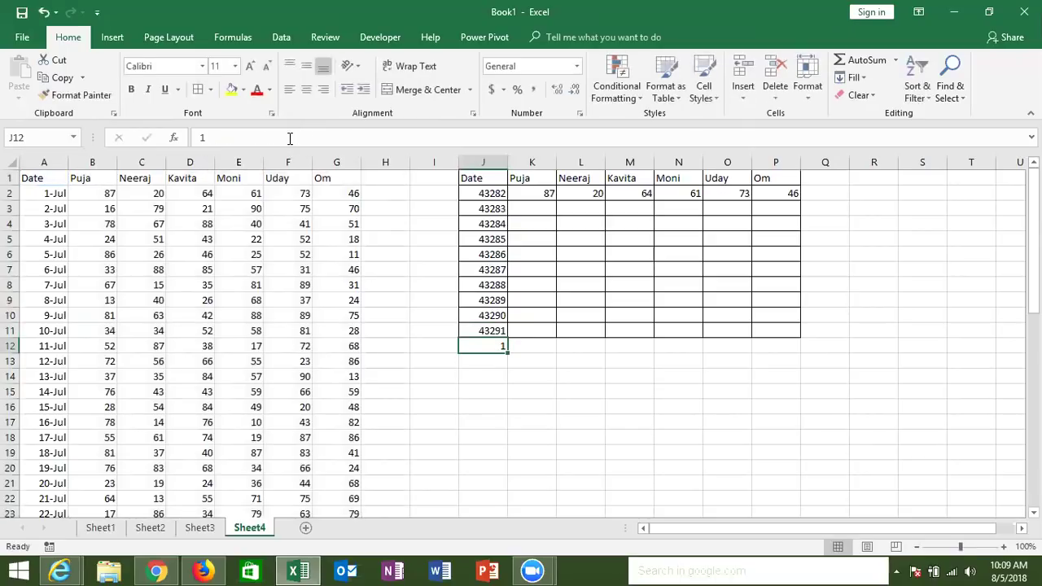
key("Up")
key("shift+Up")
key("shift+Up")
key("shift+Up")
key("shift+Up")
key("shift+Up")
key("shift+Up")
key("shift+Down")
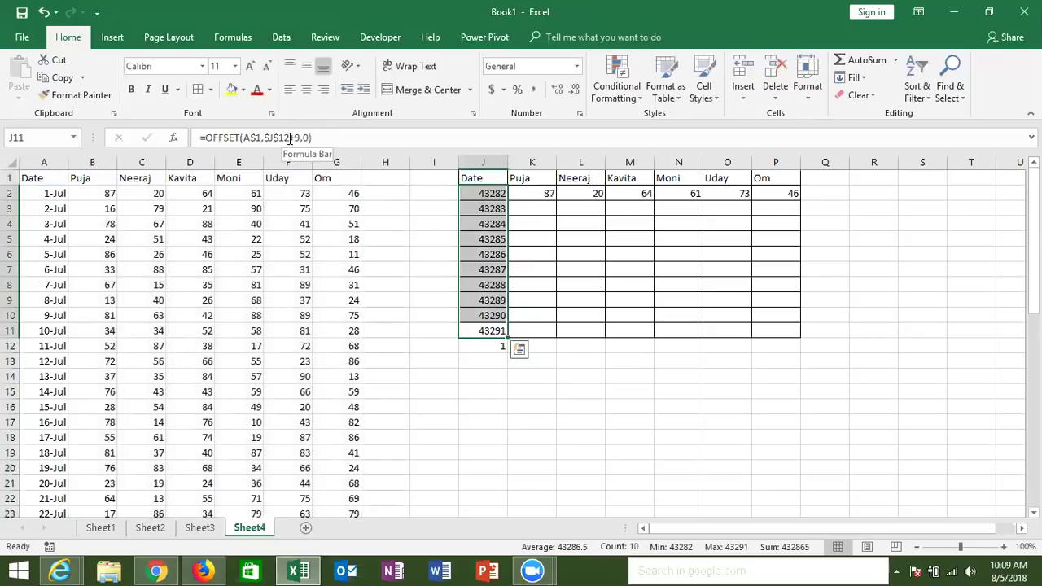
Fill J3:J11's formulas across to column P and format J2:J11 as dates 1-Jul-18 to 10-Jul-18.
key("shift+Down")
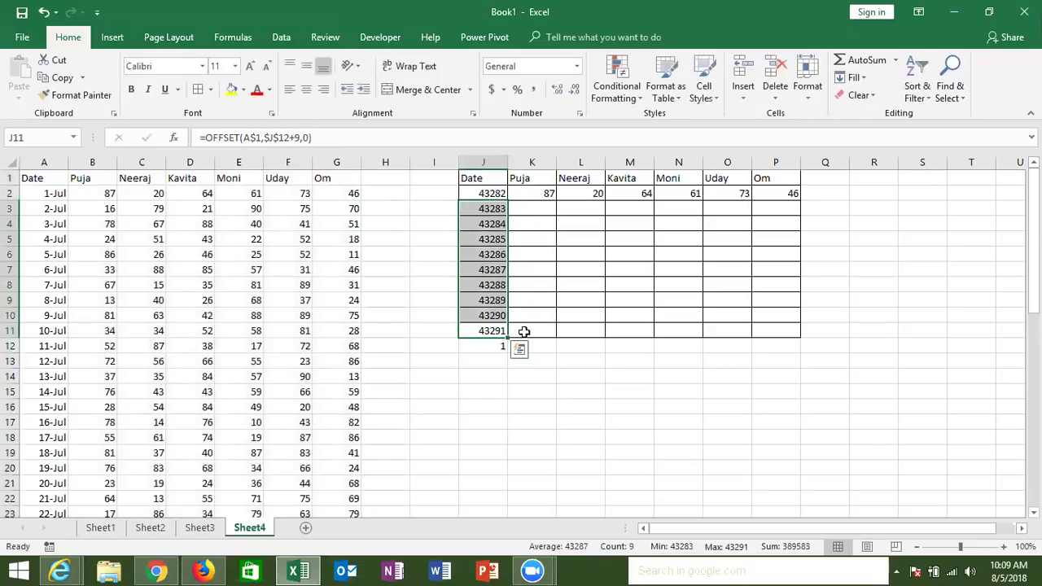
left_click_drag(508, 340, 786, 286)
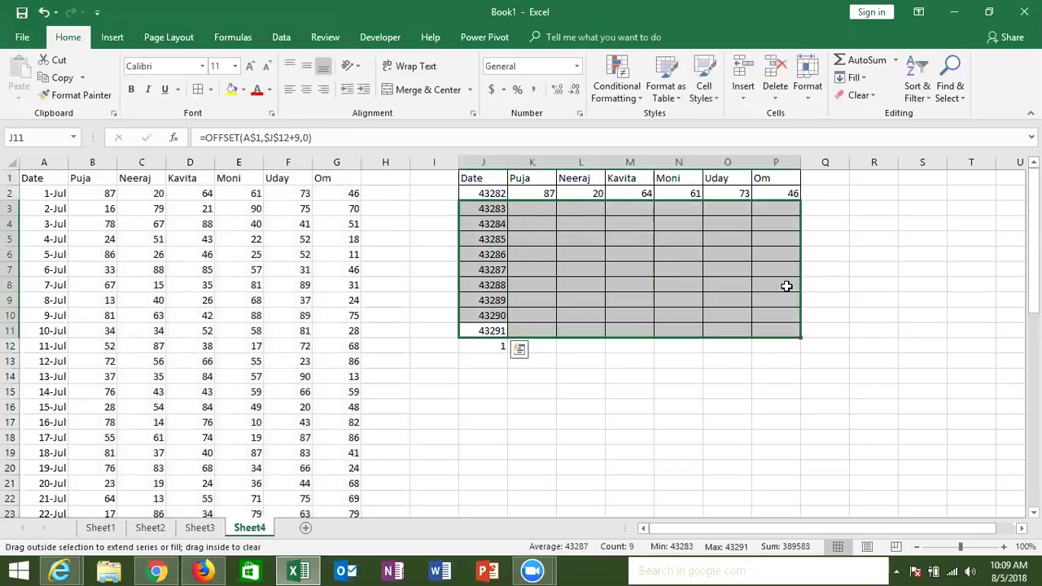
key("Left")
key("ctrl+Up")
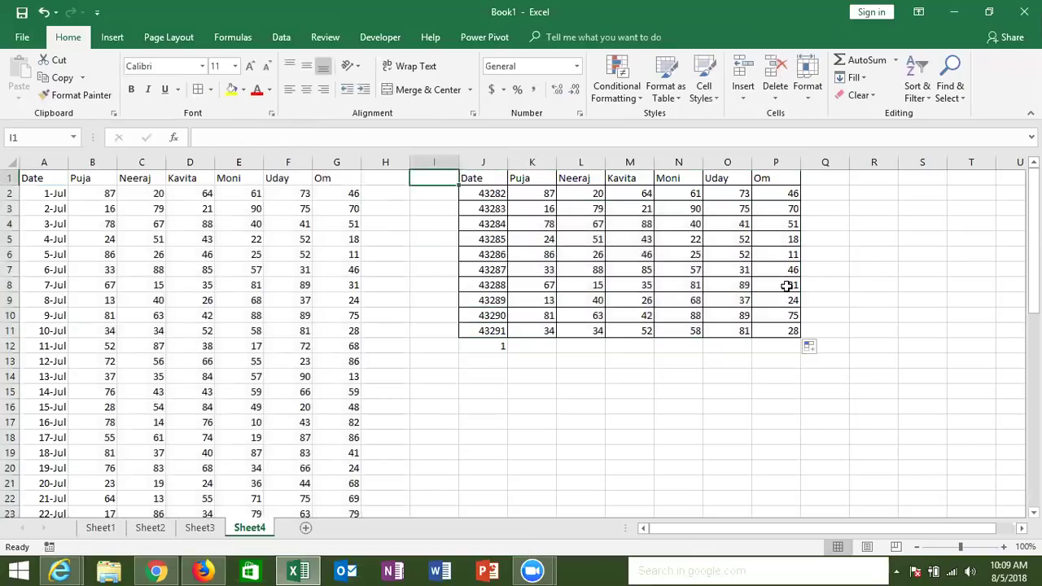
key("Right")
key("Down")
key("ctrl+shift+Down")
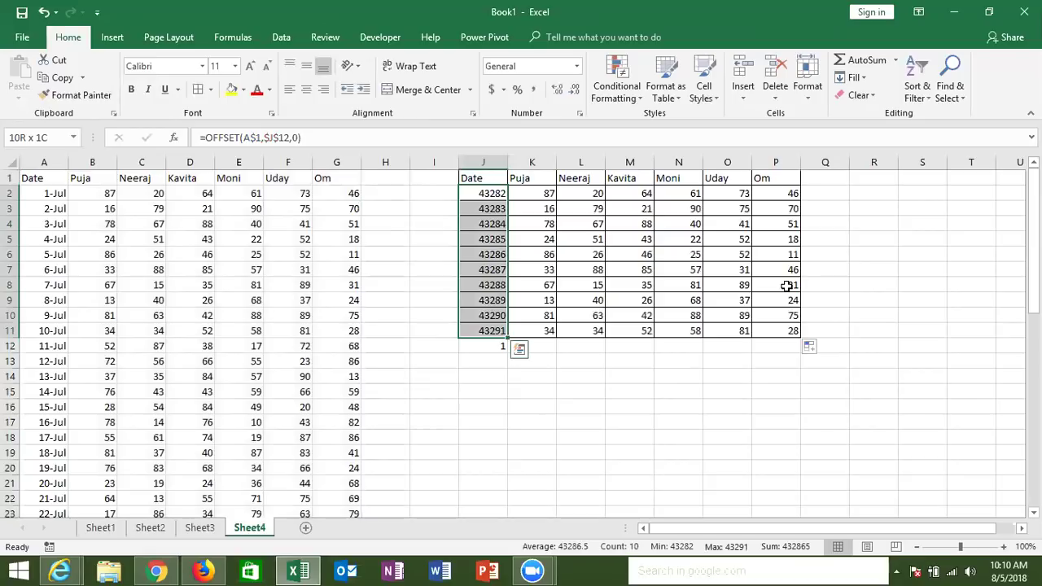
key("ctrl+shift+3")
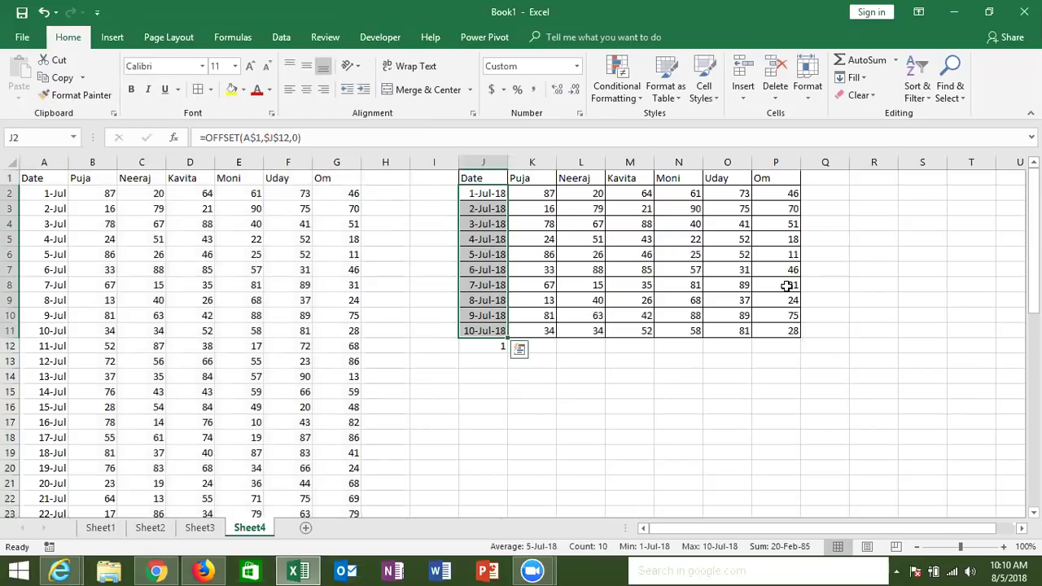
Inspect the OFFSET formulas in J2 and the cells below it.
left_click(482, 194)
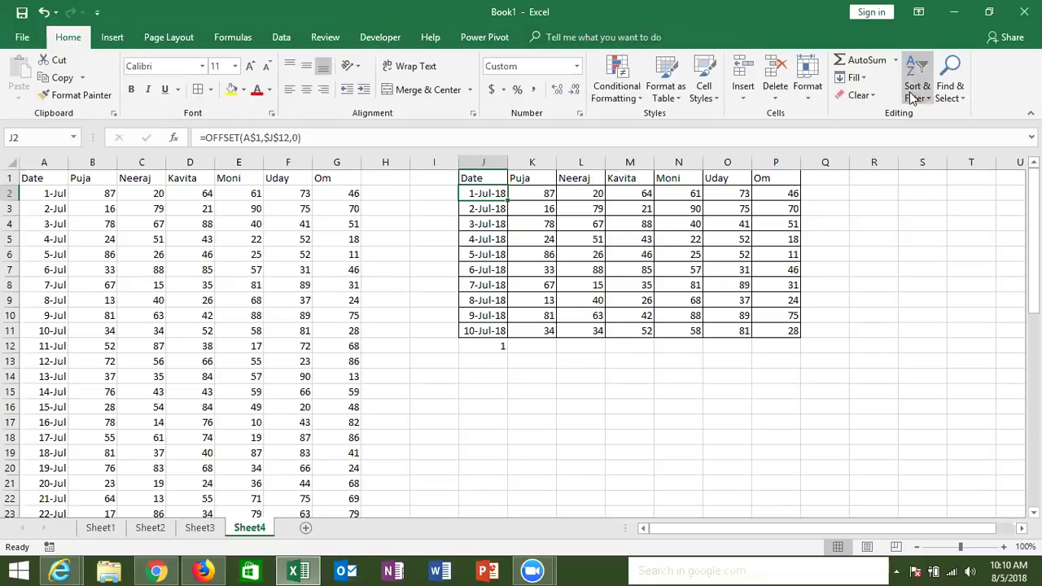
left_click(423, 220)
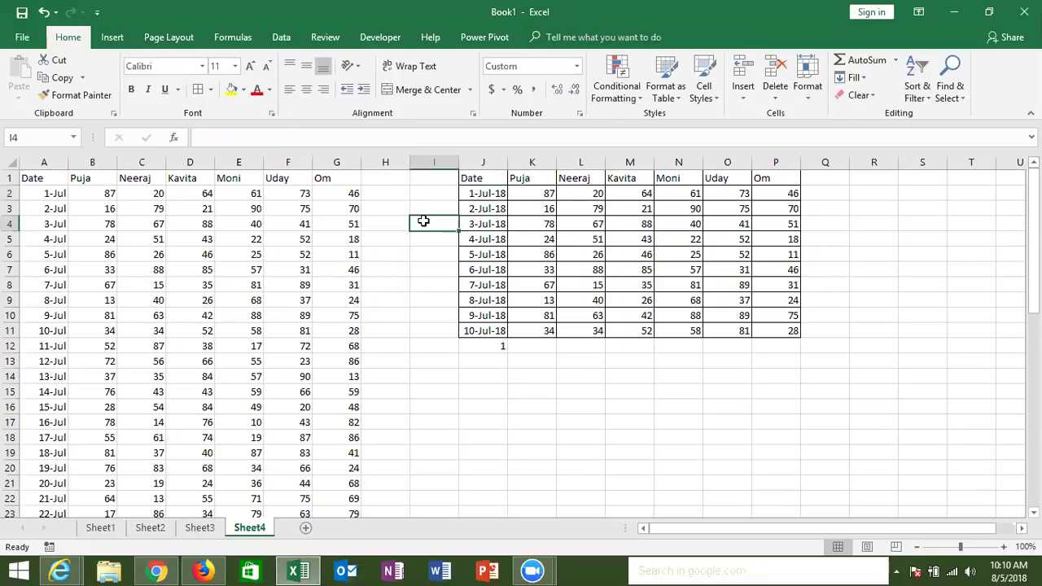
left_click(485, 193)
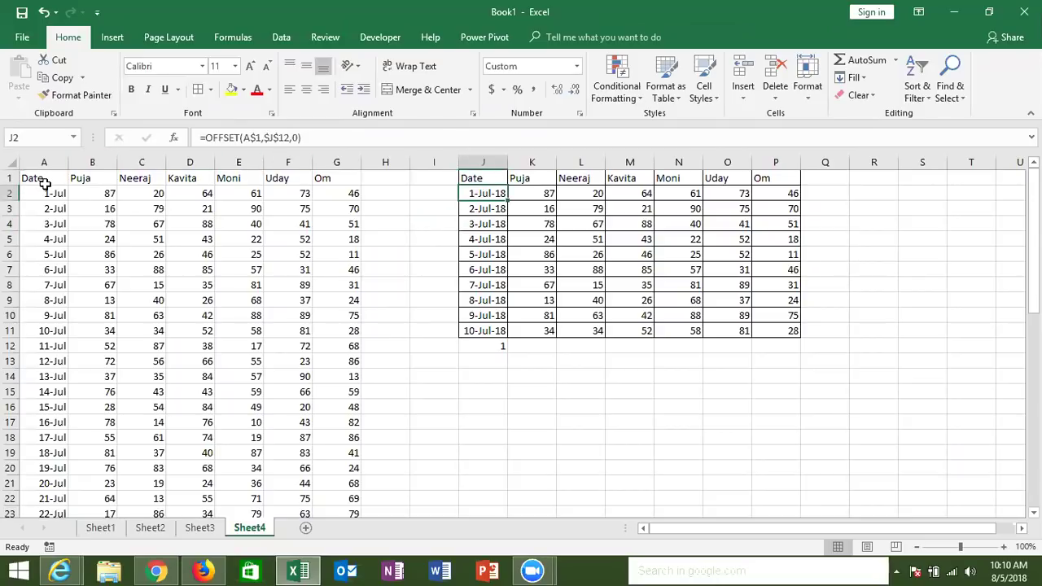
key("Down")
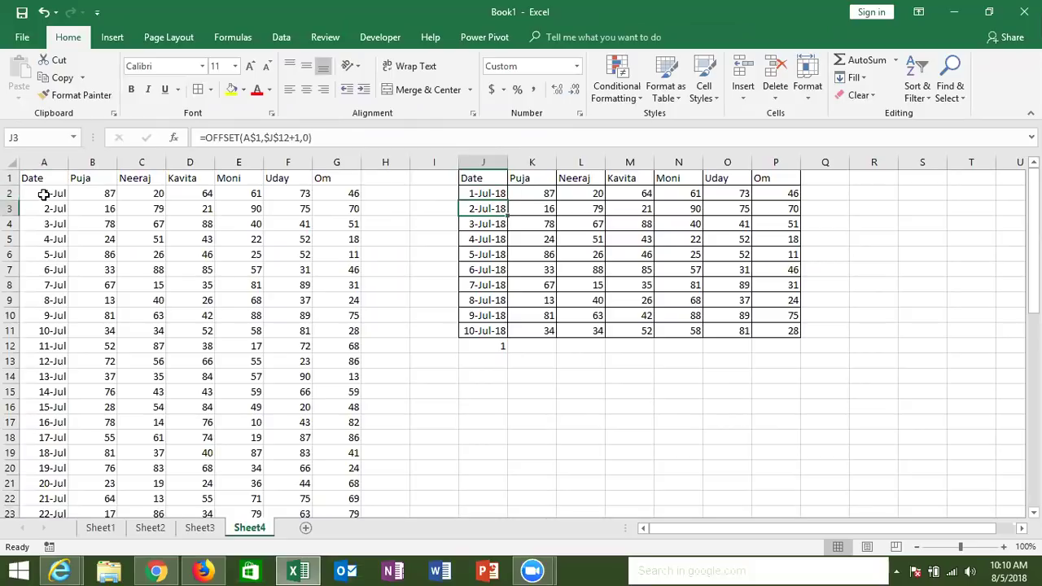
key("Down")
key("Down")
key("Down")
key("Down")
key("Down")
key("Down")
key("Down")
key("Down")
key("Down")
key("Down")
Enter row offset 2, then 3, in J12 to roll the table to 3-Jul-18 onward.
key("Up")
type("2")
key("Return")
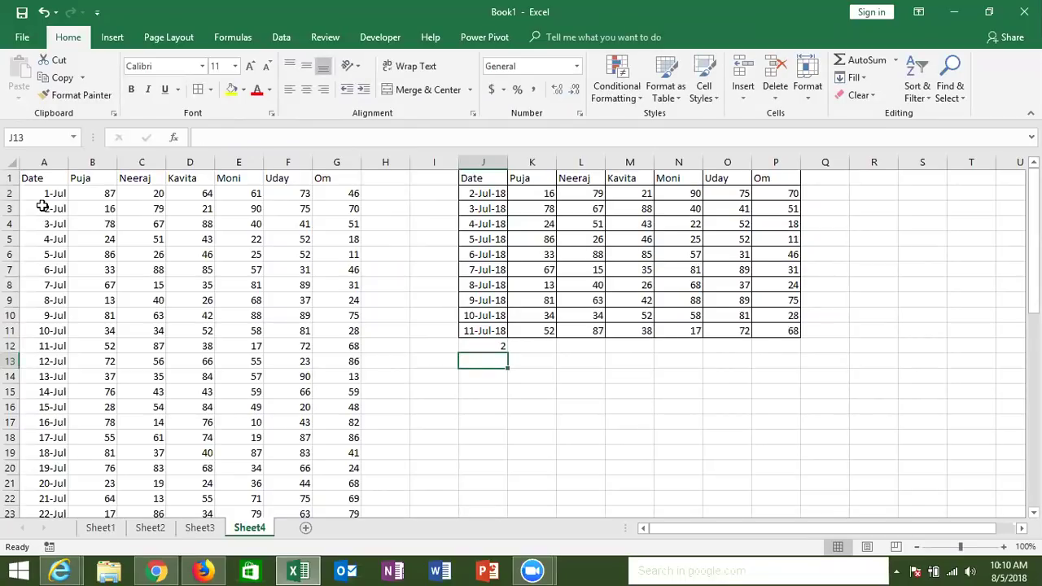
key("Up")
type("3")
key("Return")
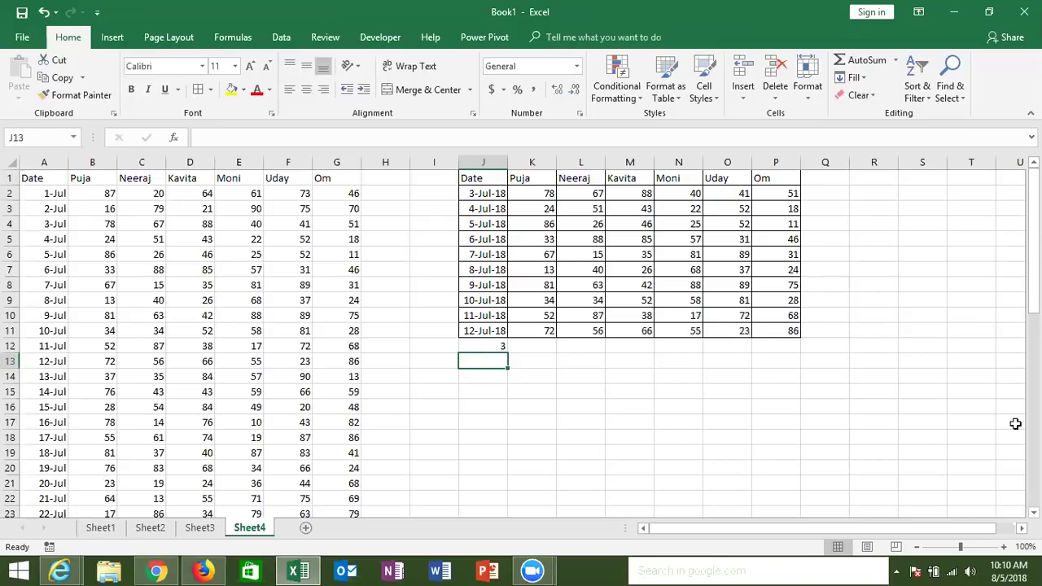
scroll(521, 342, "down", 1)
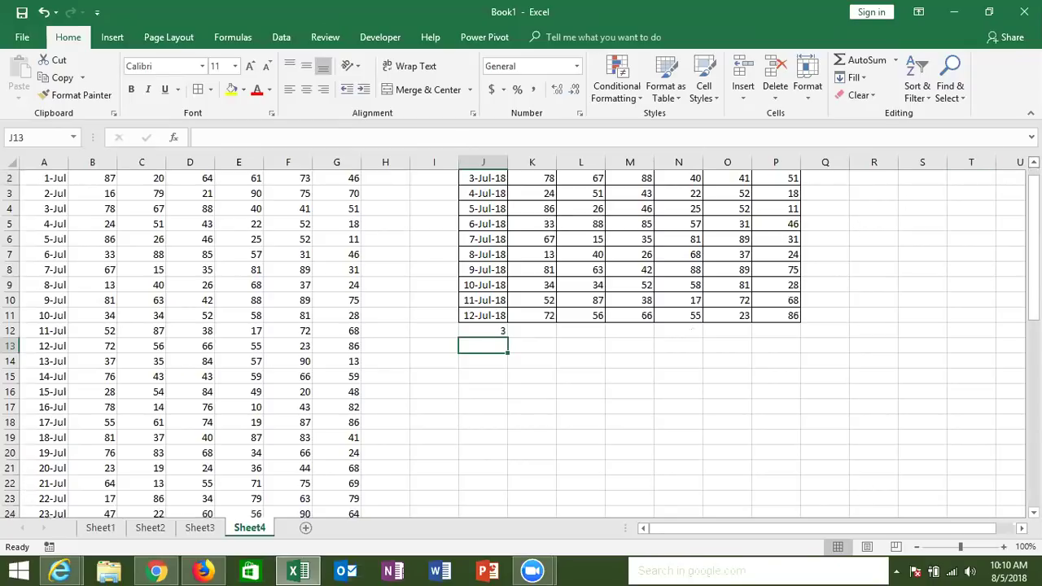
scroll(740, 206, "up", 1)
Insert a 2-D line chart of the J1:P11 table.
left_click(491, 179)
left_click_drag(491, 179, 770, 325)
left_click(160, 36)
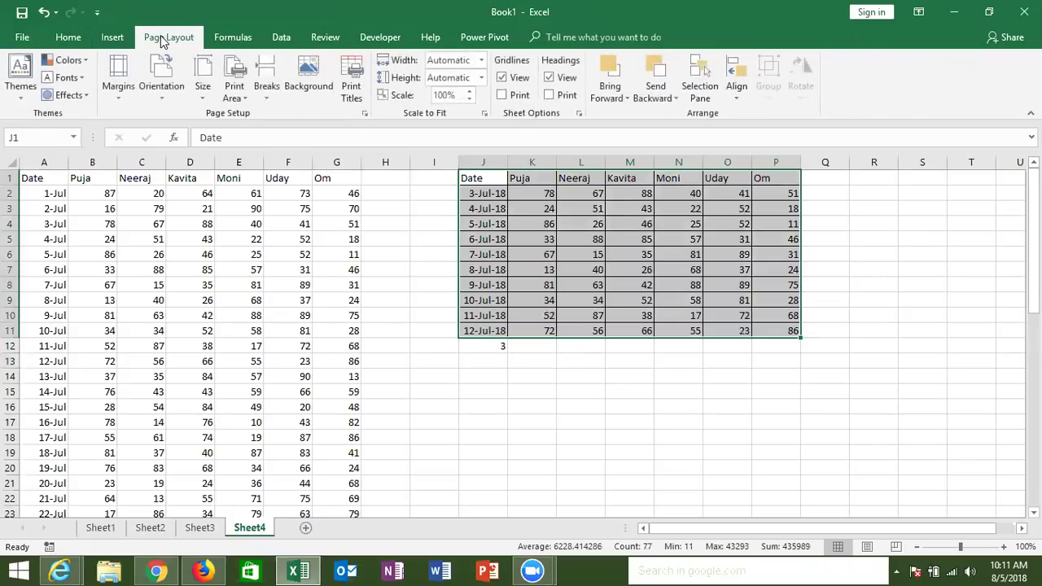
left_click(114, 39)
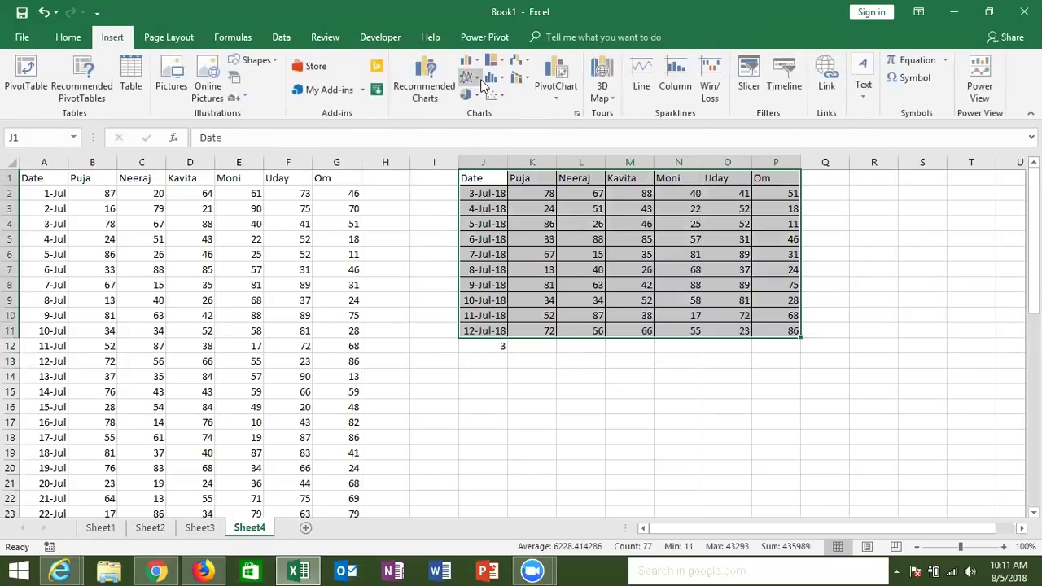
left_click(469, 78)
left_click(477, 118)
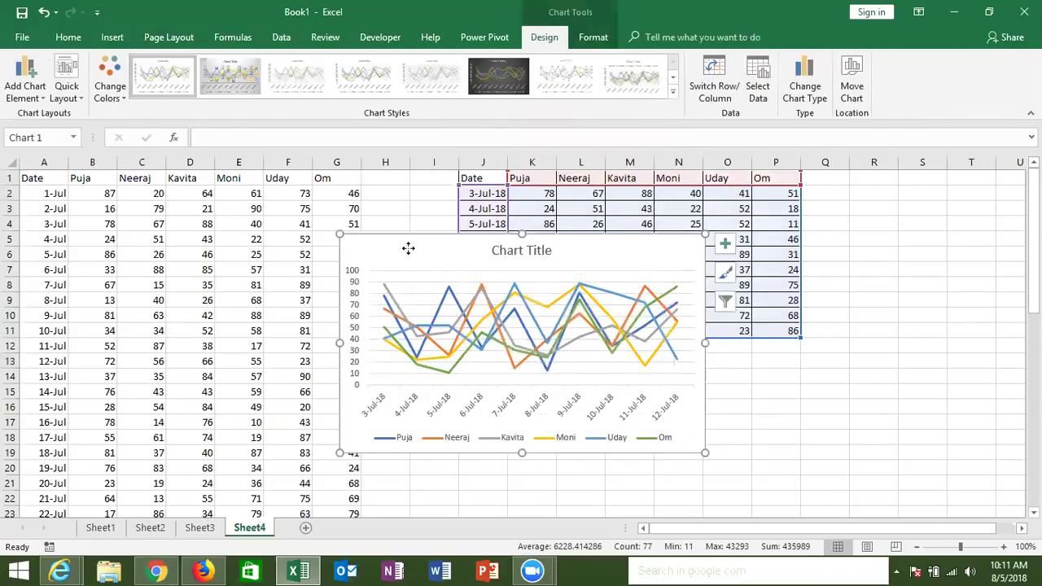
Move the line chart below the table and widen it on both sides.
left_click_drag(411, 242, 451, 282)
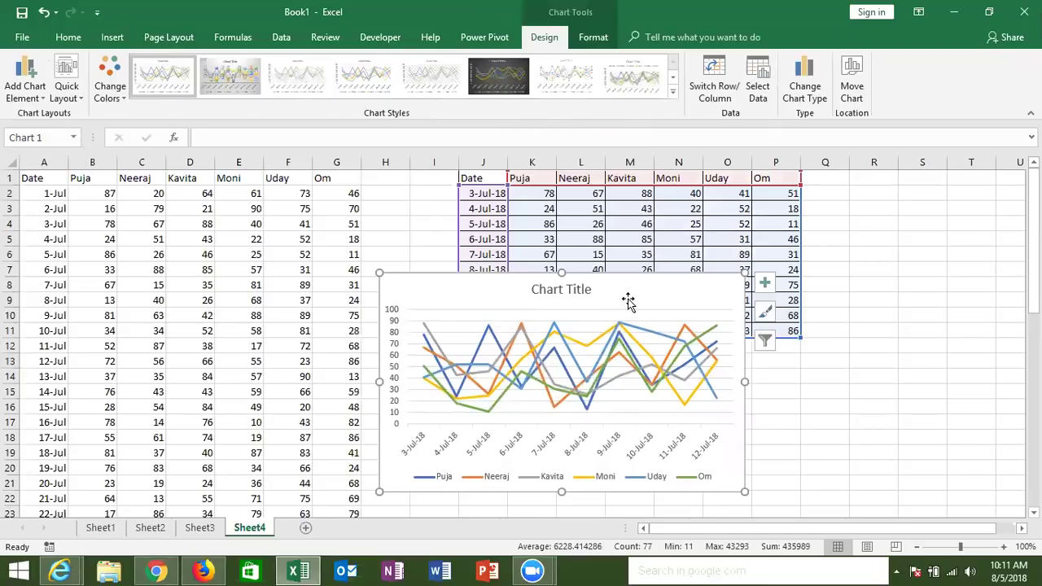
left_click_drag(647, 317, 704, 335)
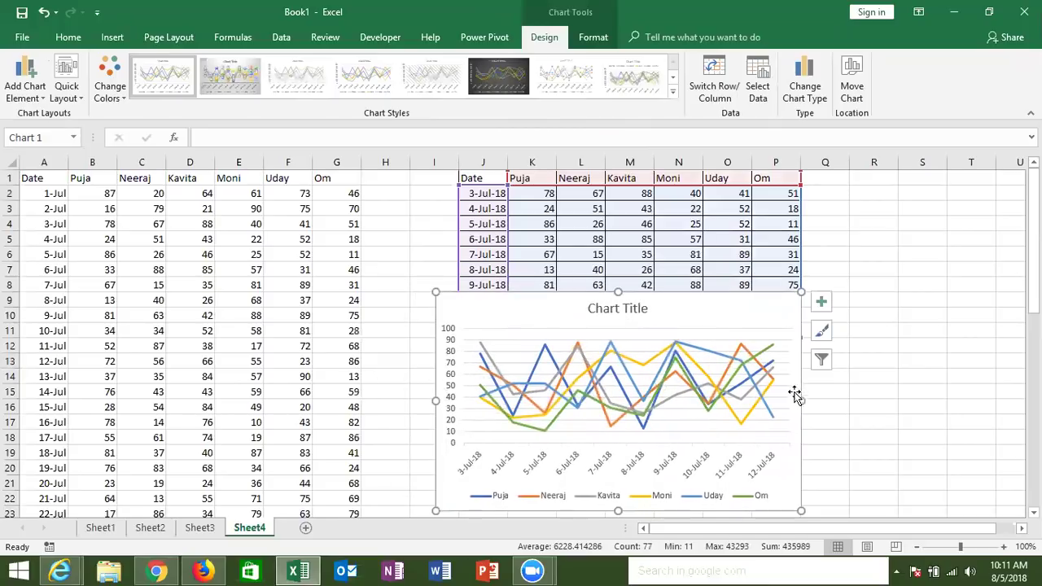
left_click_drag(801, 399, 996, 399)
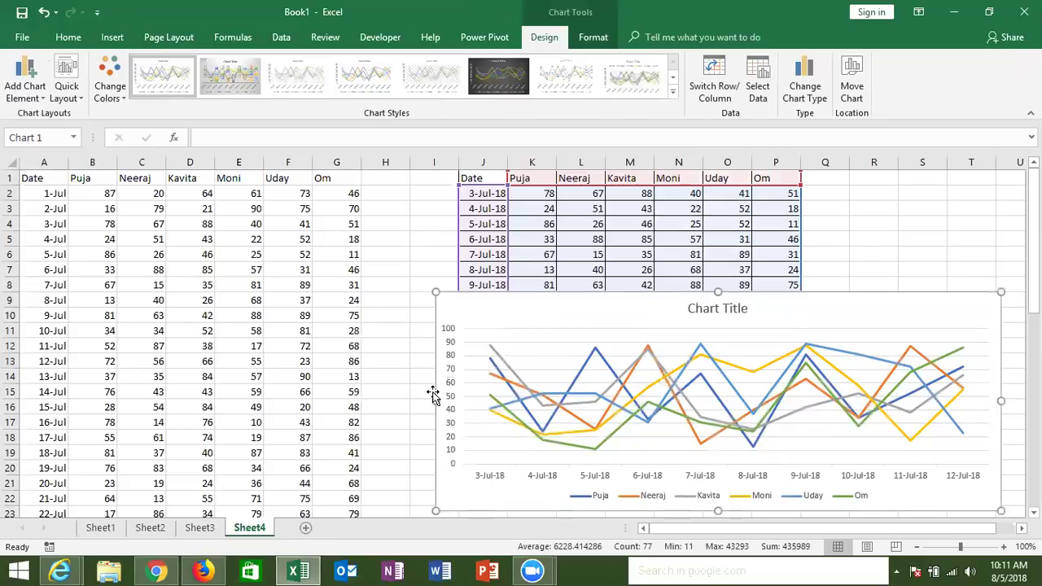
left_click_drag(435, 400, 371, 423)
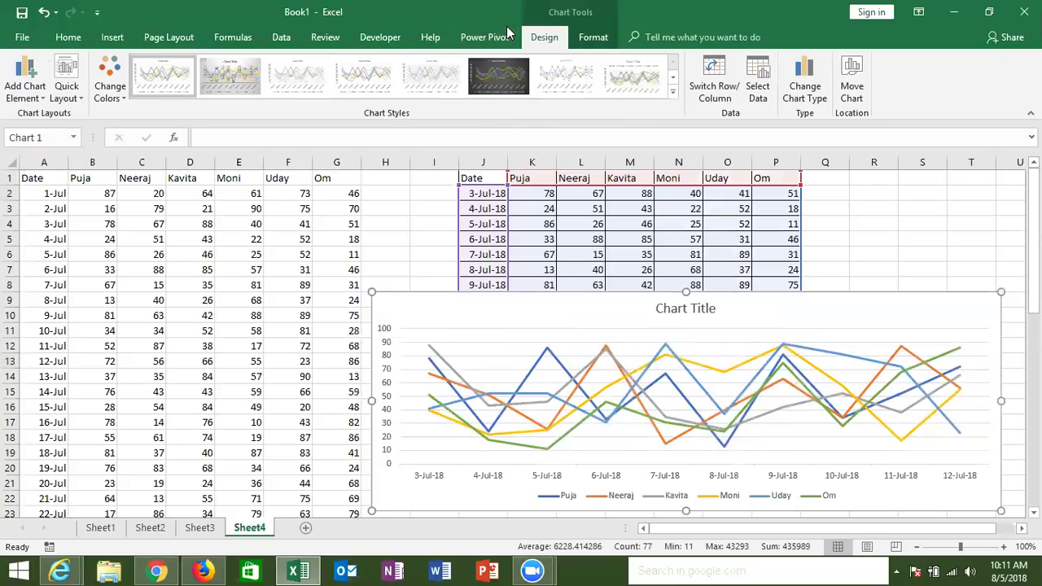
Draw a scroll bar form control from the Developer tab across the line chart.
left_click(335, 39)
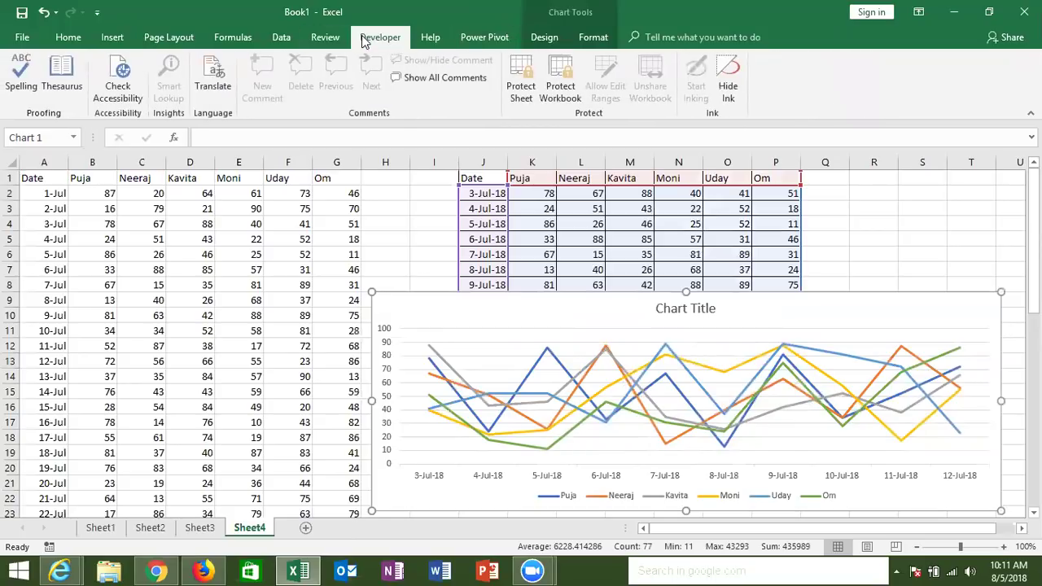
left_click(365, 39)
left_click(317, 96)
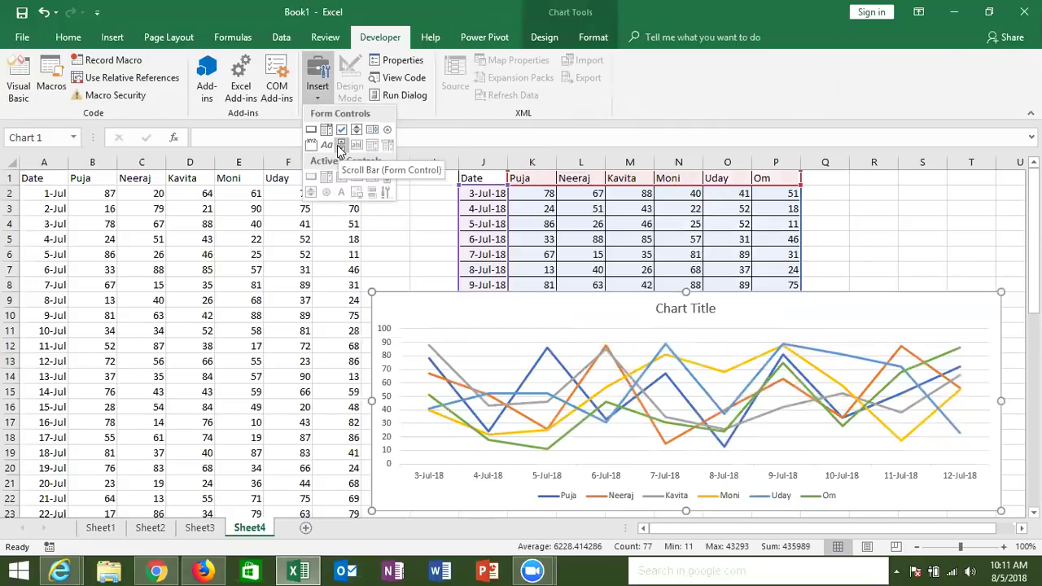
left_click(342, 146)
mouse_move(384, 298)
left_mouse_down()
mouse_move(408, 314)
mouse_move(635, 318)
left_mouse_up()
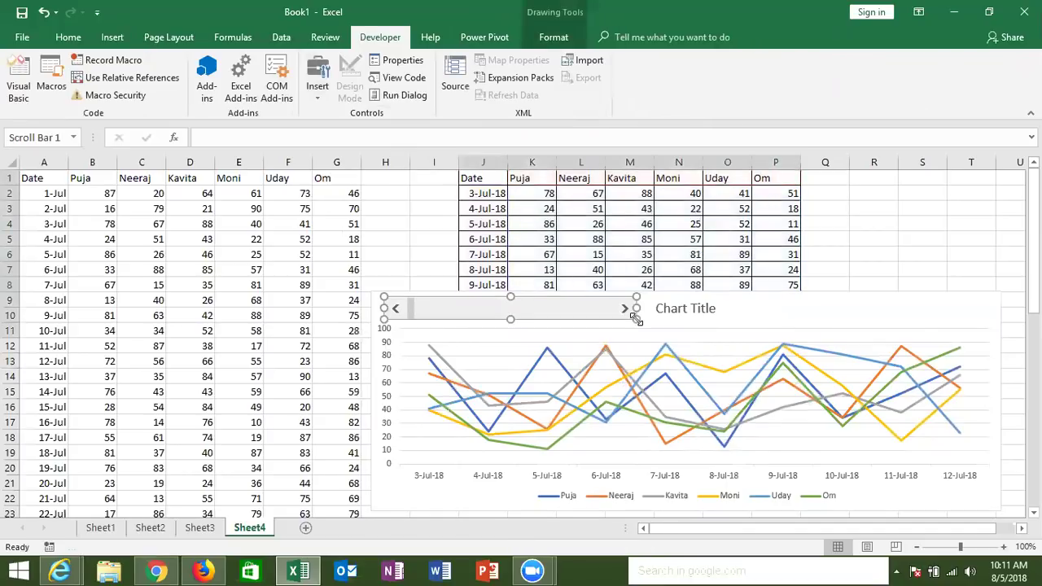
left_click(486, 226)
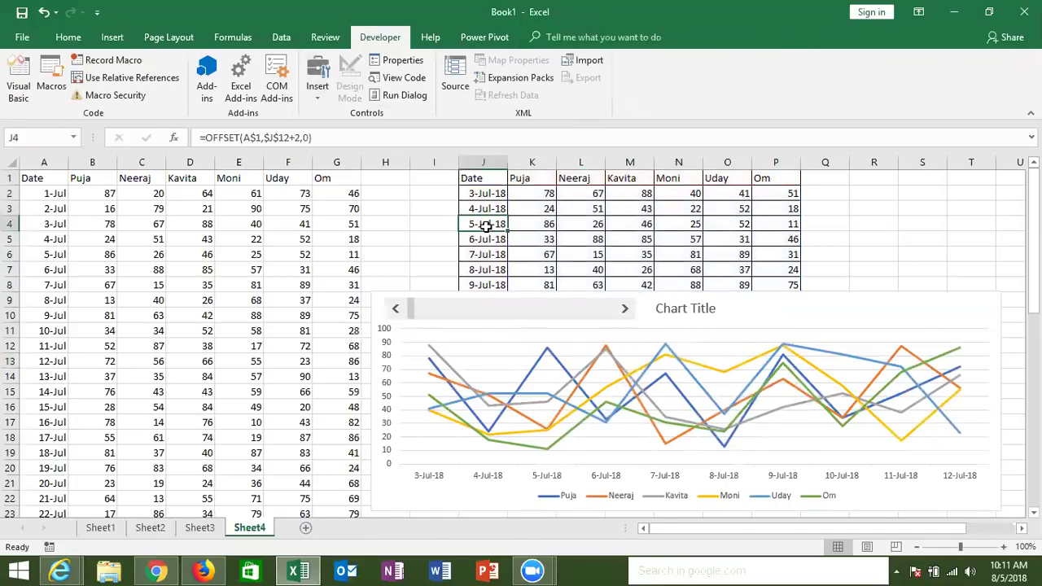
Open Format Control for the chart's scroll bar.
right_click(446, 313)
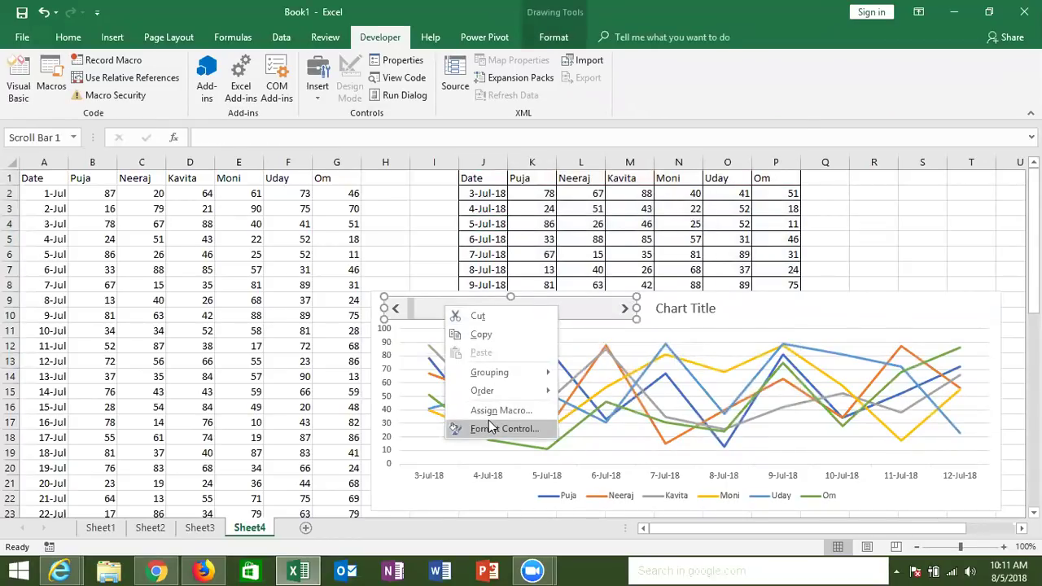
left_click(44, 270)
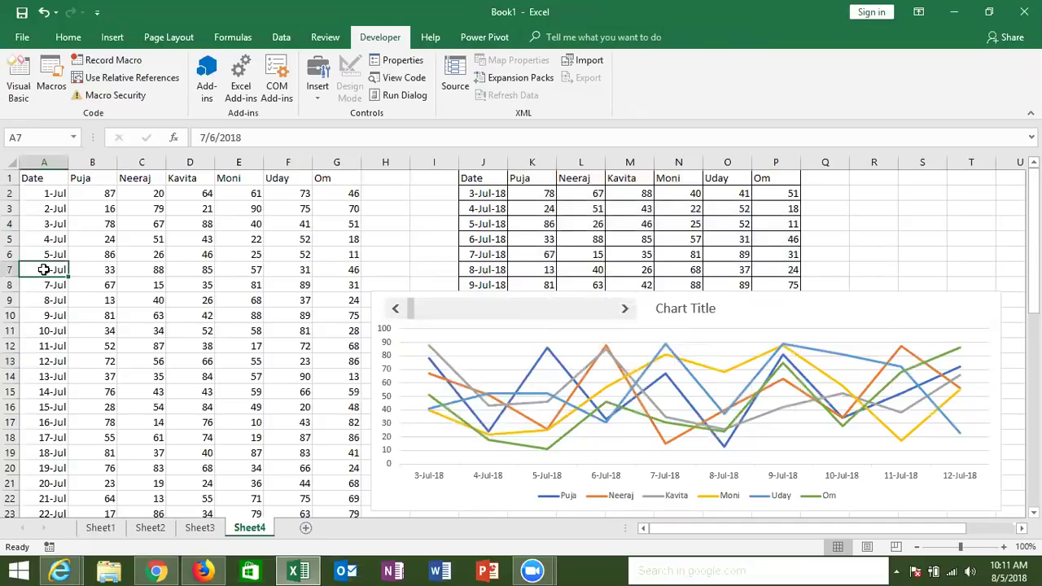
key("ctrl+Down")
key("ctrl+Up")
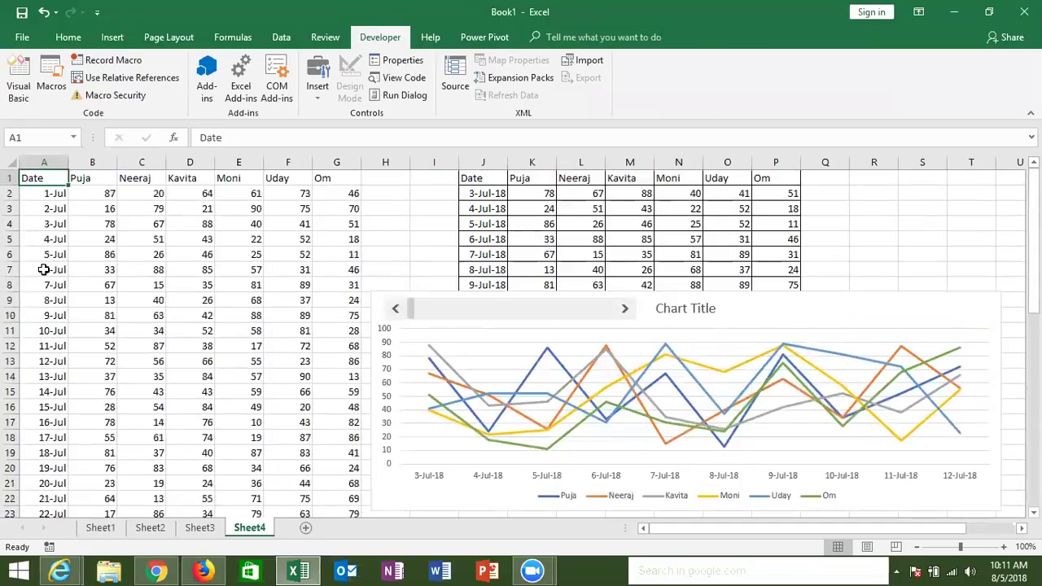
right_click(438, 312)
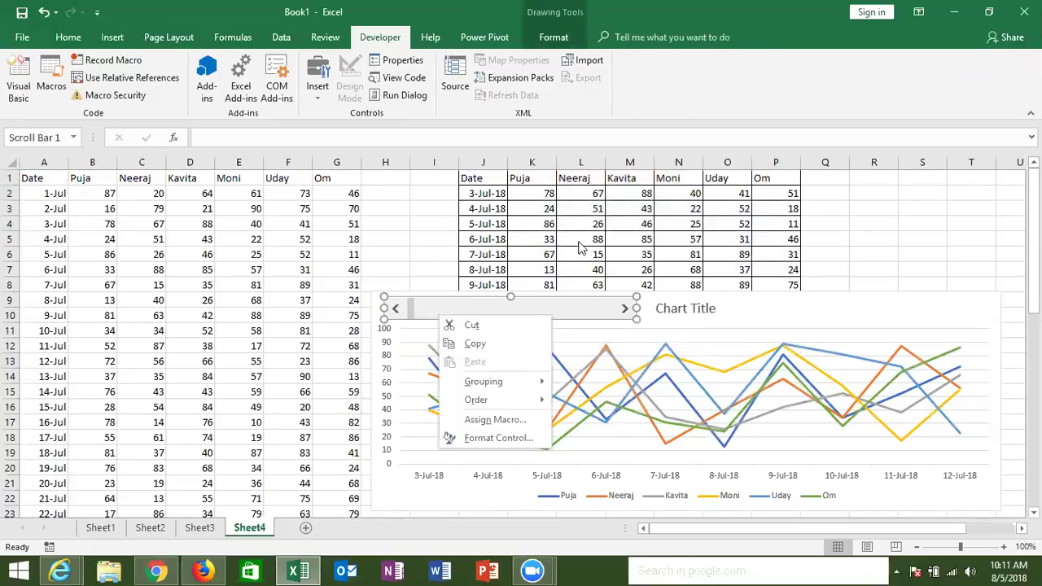
left_click(468, 440)
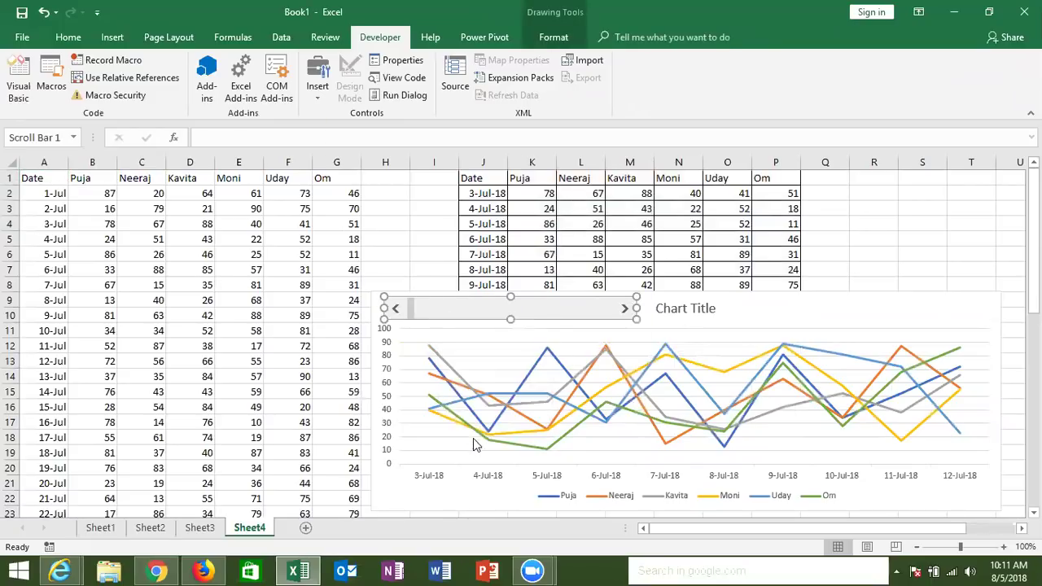
Give the scroll bar a 1–41 range, initially linked to cell J1.
double_click(431, 174)
type("41")
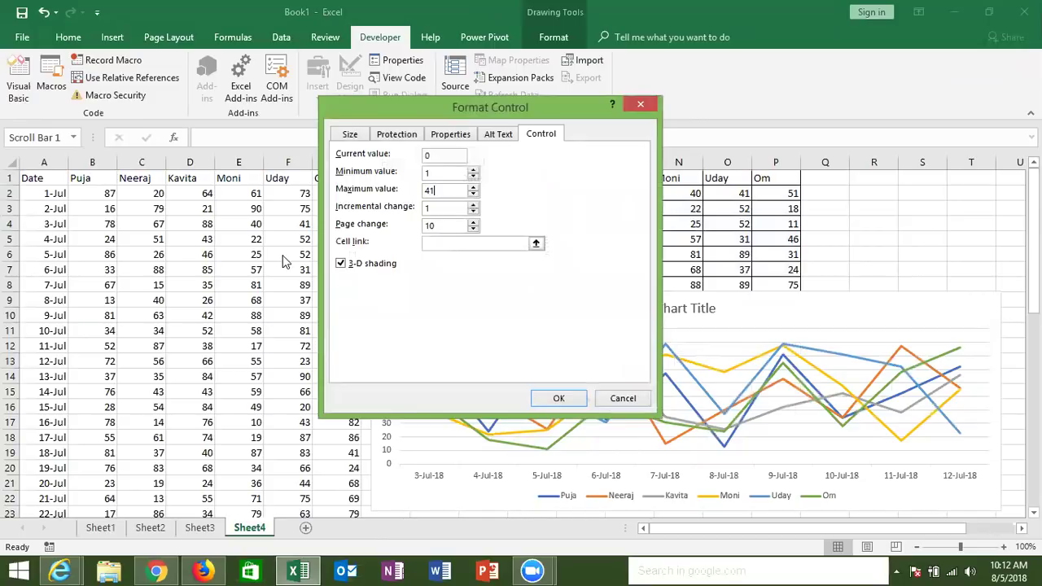
left_click(444, 246)
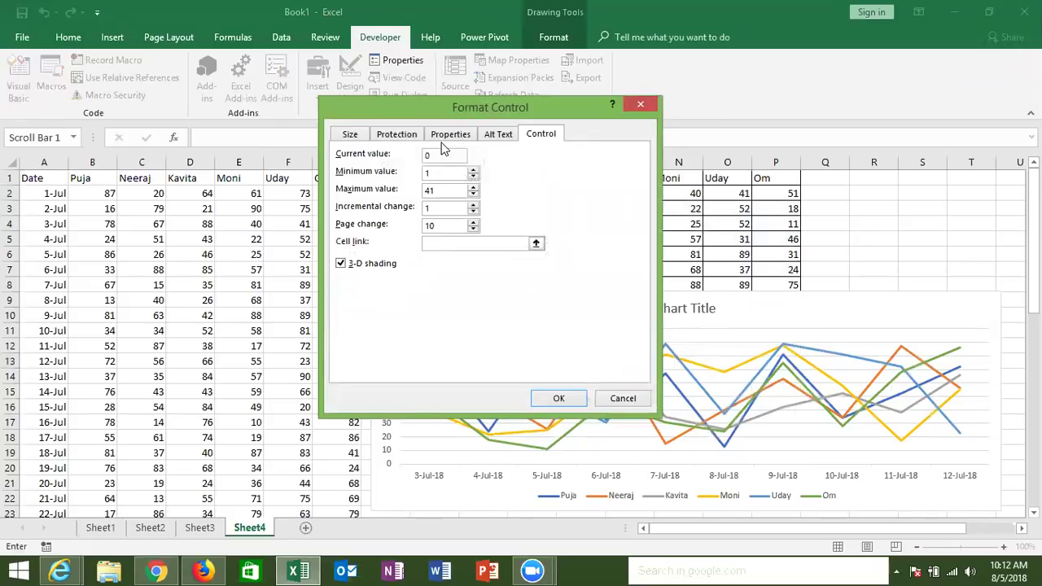
type("J1")
left_click(544, 399)
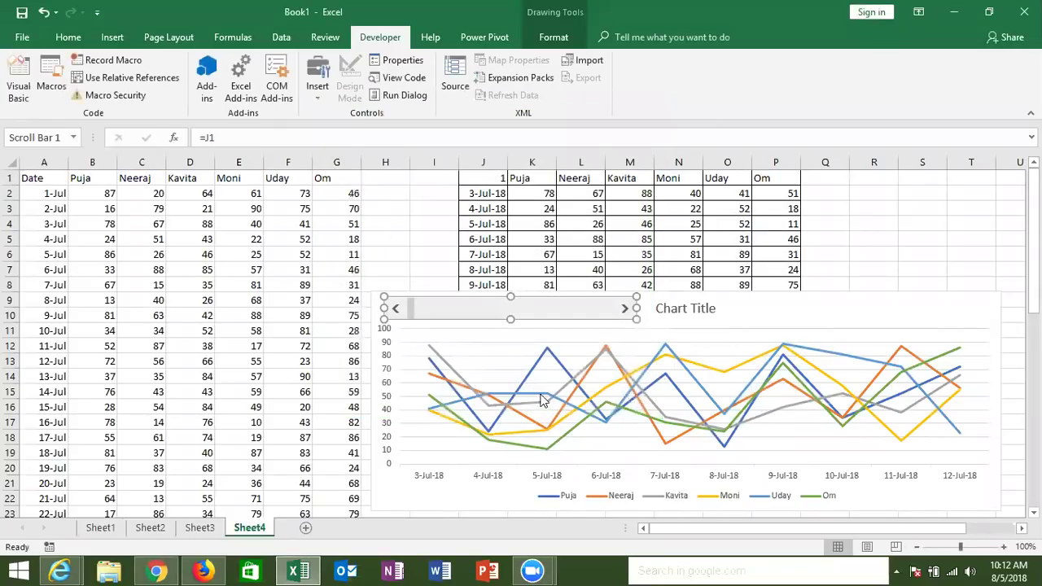
Relink the scroll bar to J12 so the table and chart start at 1-Jul-18.
left_click(491, 222)
key("Down")
key("Down")
key("Down")
key("Down")
key("Down")
key("Down")
key("Down")
key("Down")
key("Down")
key("Down")
key("Down")
key("Up")
key("Up")
key("Up")
key("Up")
key("Up")
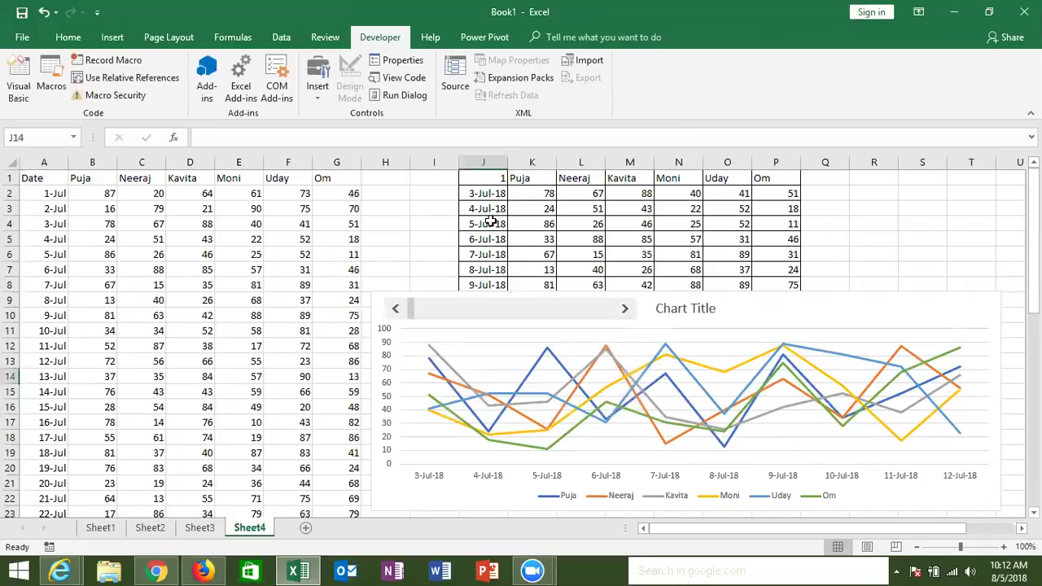
key("Up")
key("Up")
key("Up")
key("Down")
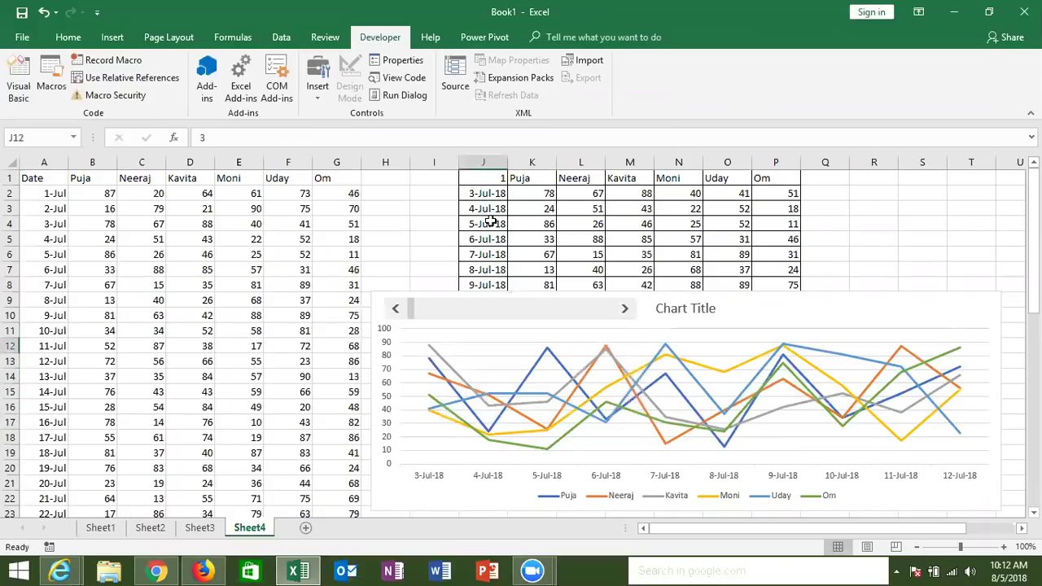
right_click(604, 315)
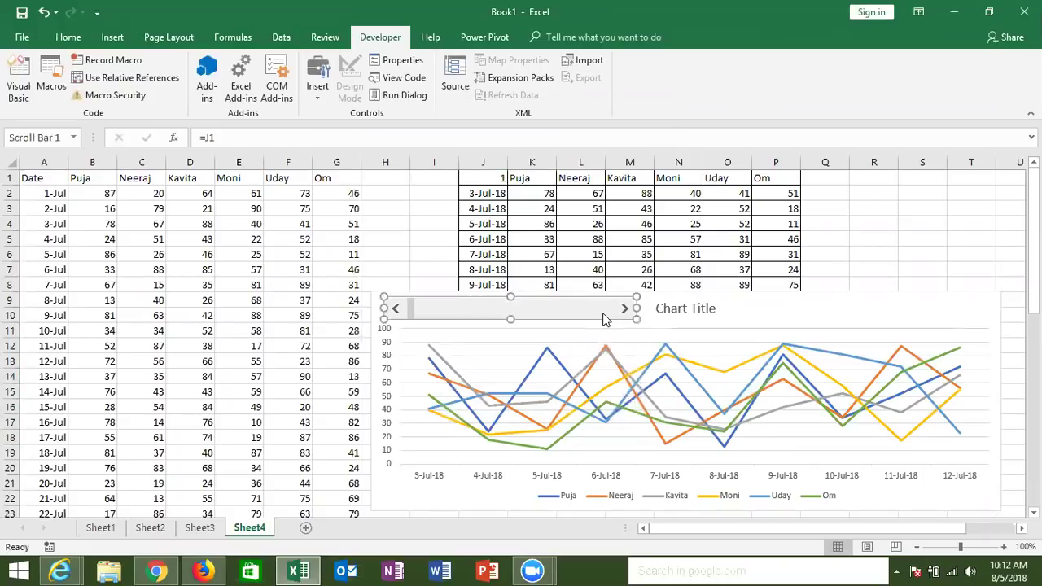
left_click(688, 438)
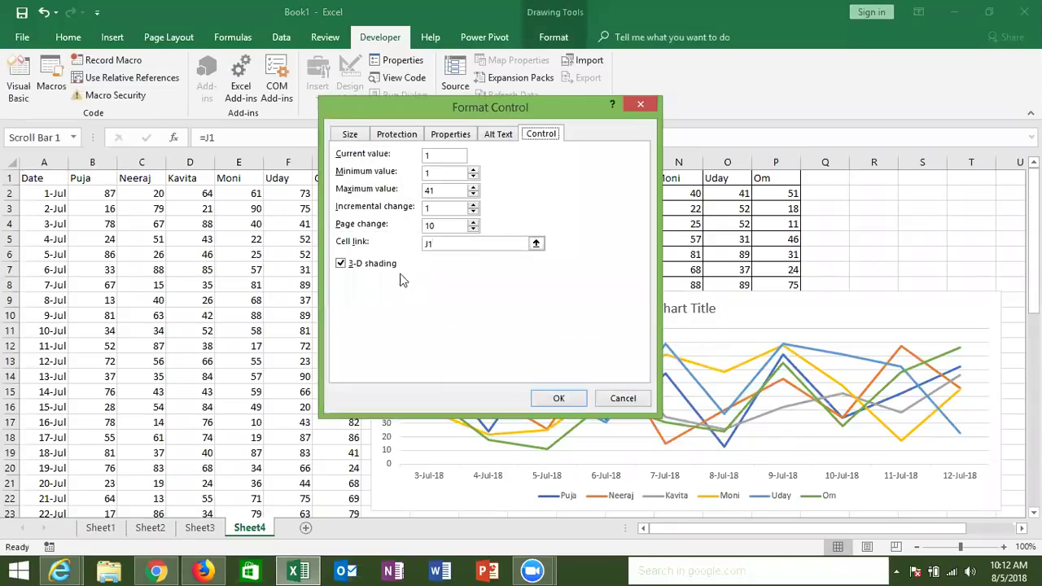
left_click(439, 243)
type("2")
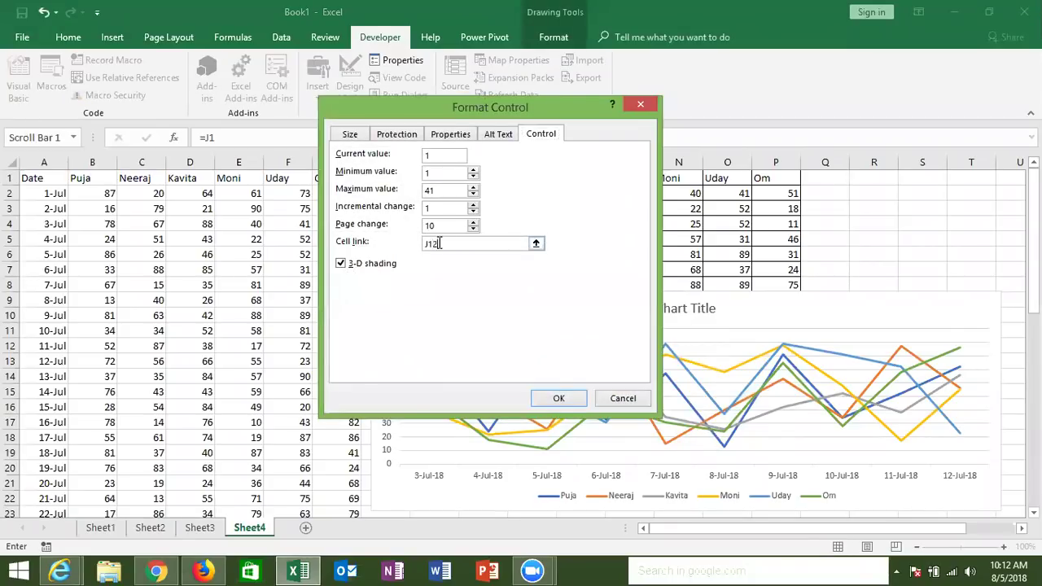
left_click(558, 398)
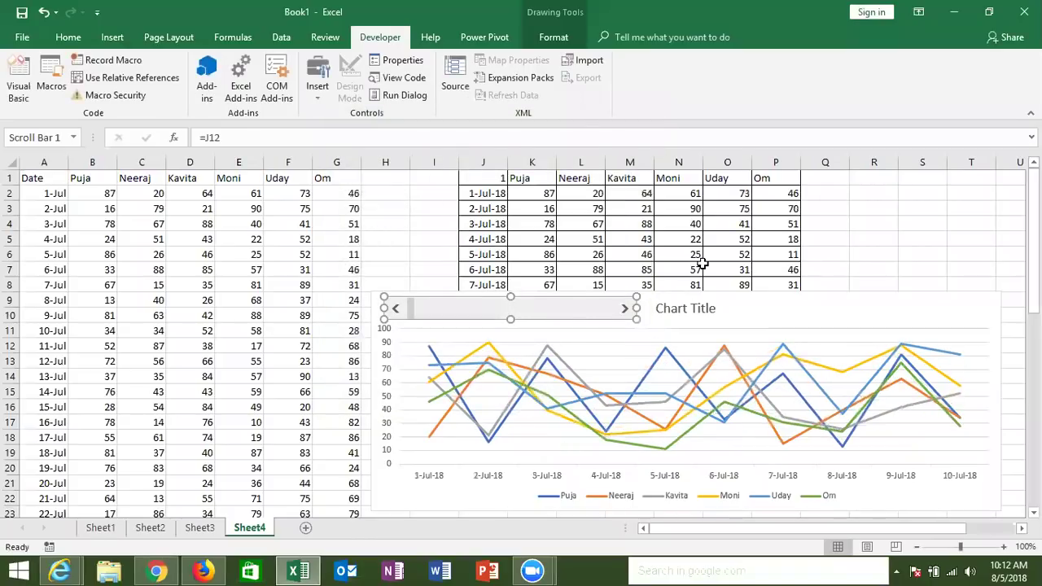
left_click(901, 218)
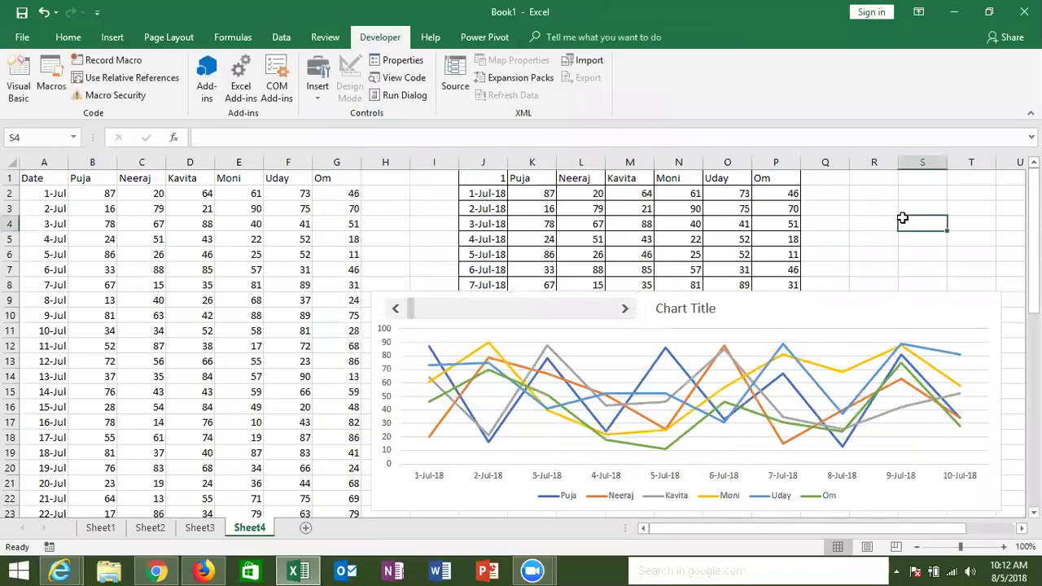
left_click(626, 310)
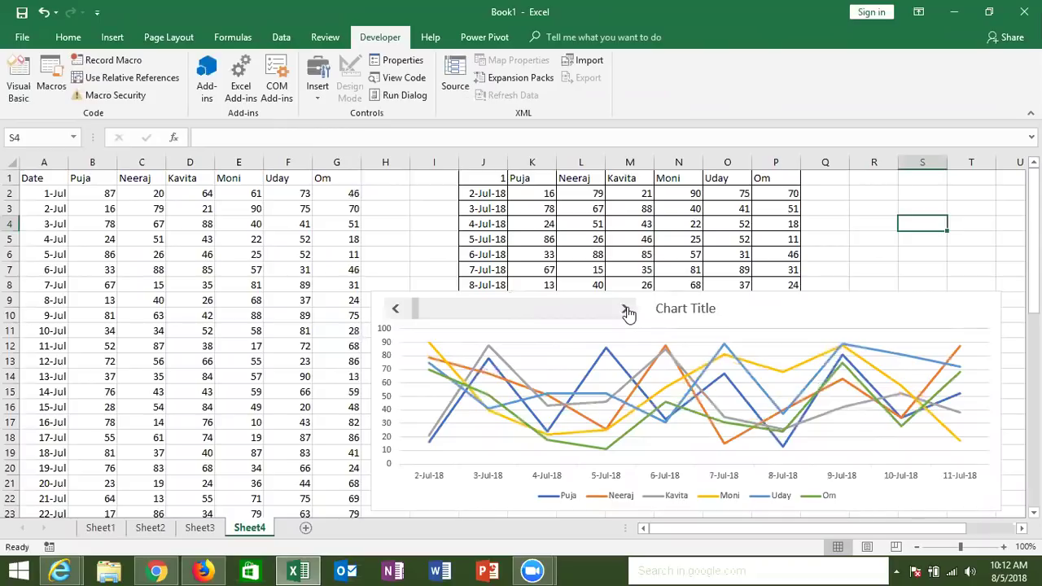
left_click(626, 310)
left_click(626, 310)
left_click(626, 310)
left_click(625, 310)
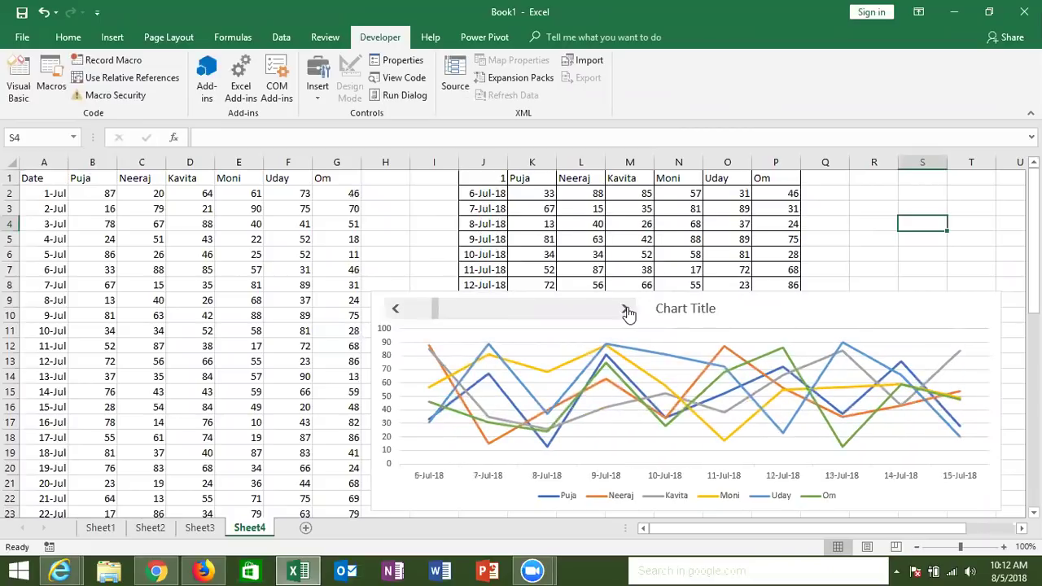
left_click(626, 310)
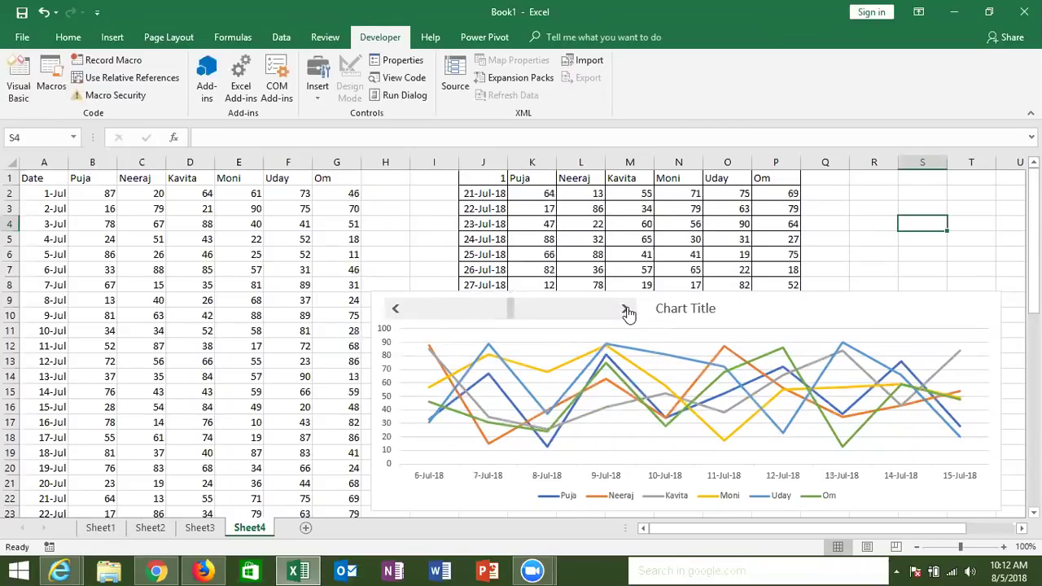
left_click(396, 309)
left_click(396, 308)
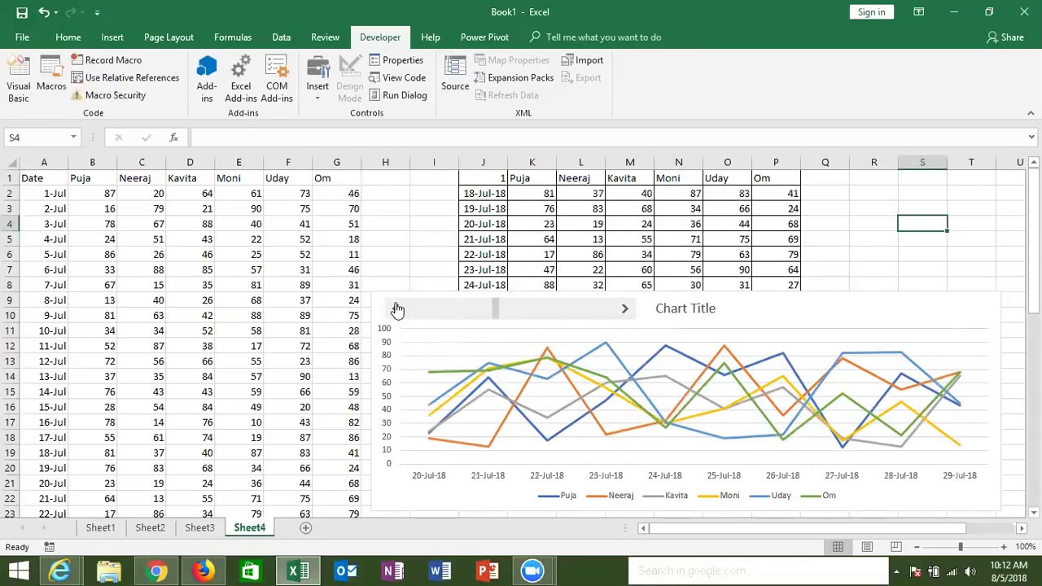
left_click(396, 309)
left_click(395, 309)
left_click(396, 309)
left_click(395, 308)
left_click(395, 308)
left_click(395, 308)
left_click(396, 309)
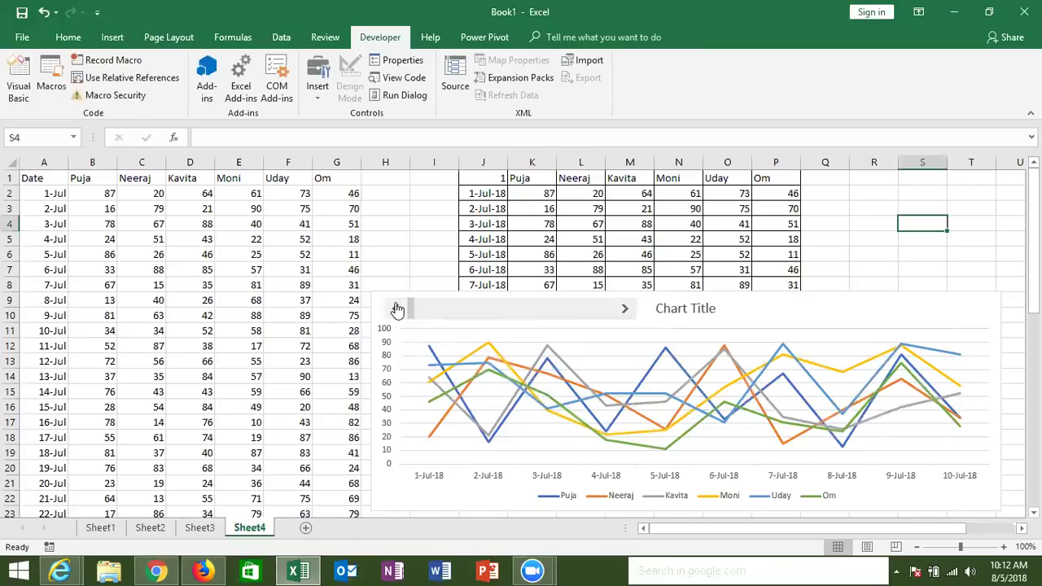
Save the workbook to the Desktop as macro-enabled OFFSET.xlsm and close Excel.
left_click(21, 12)
left_click(232, 302)
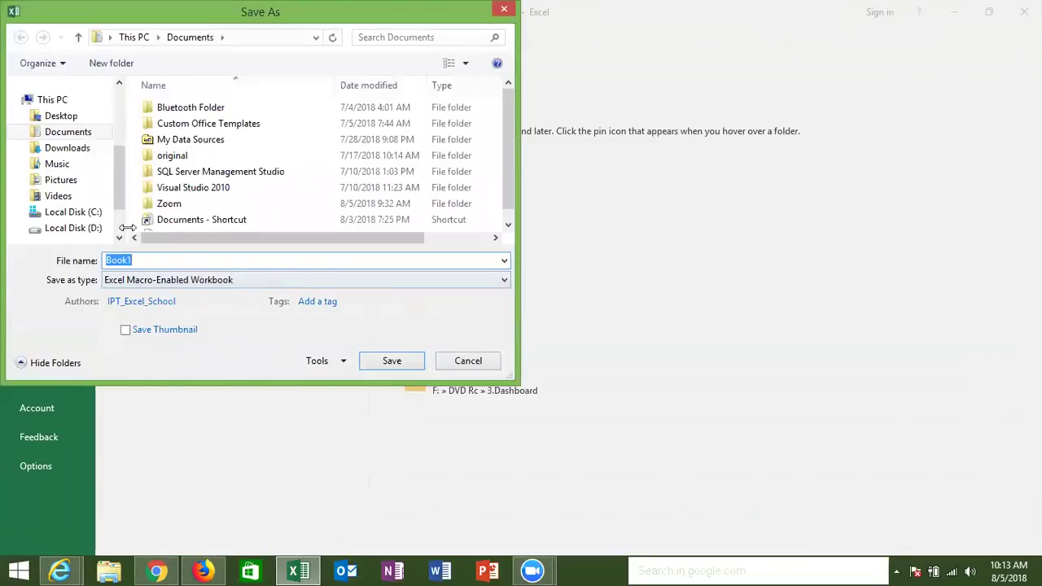
left_click(72, 118)
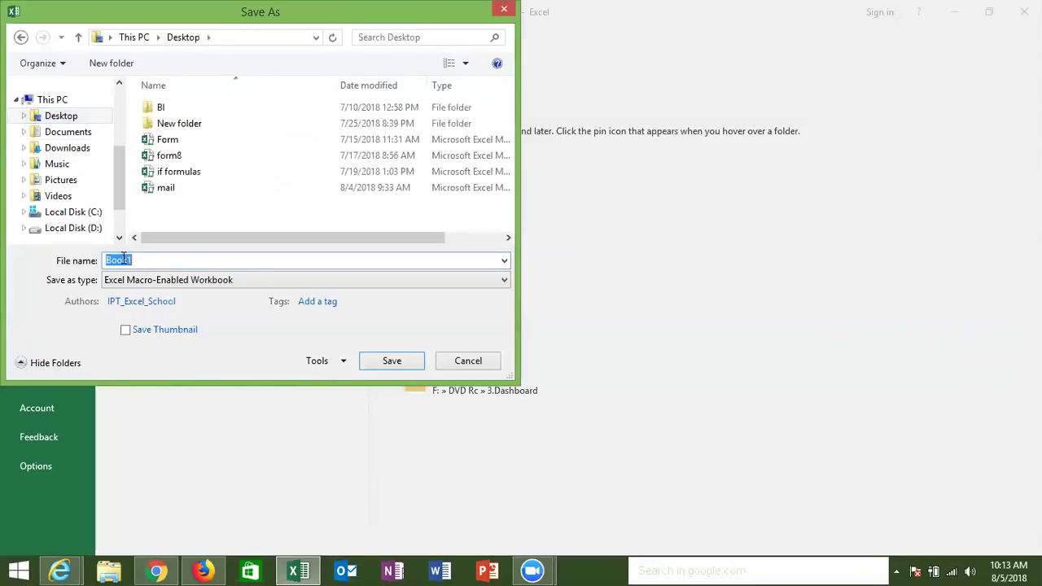
type("OFFSET")
left_click(386, 363)
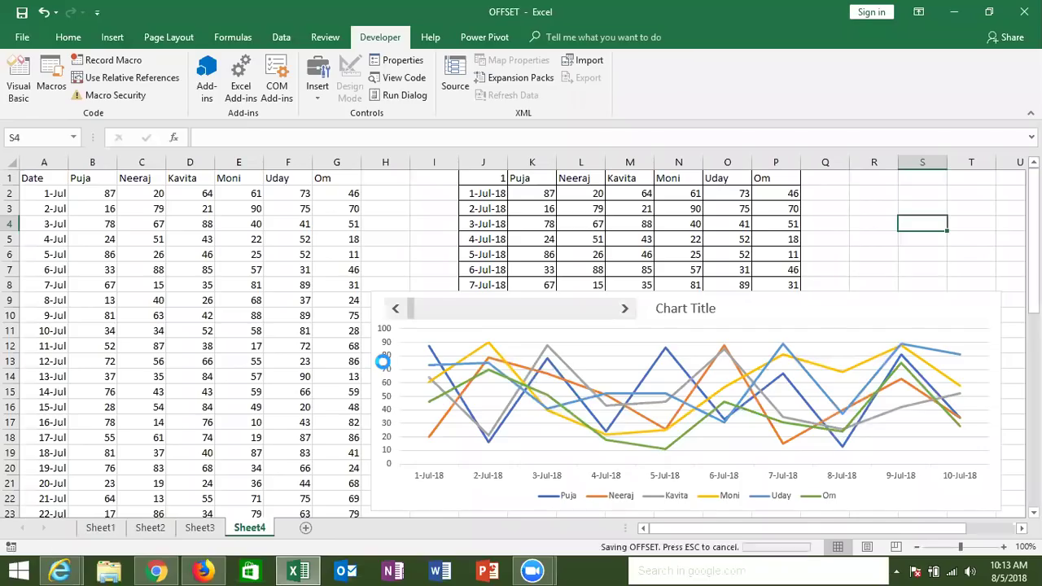
left_click(538, 269)
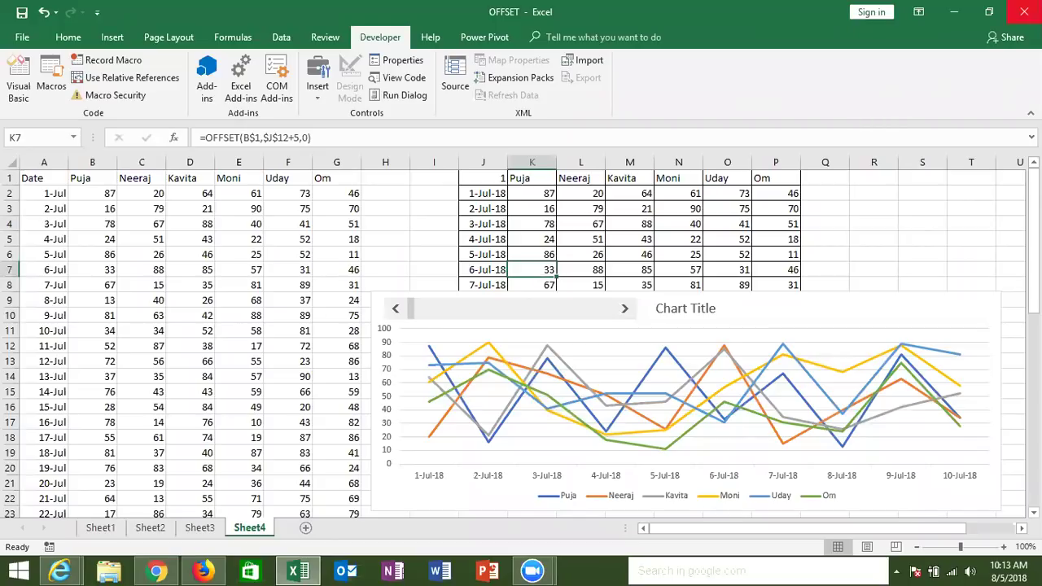
left_click(1023, 11)
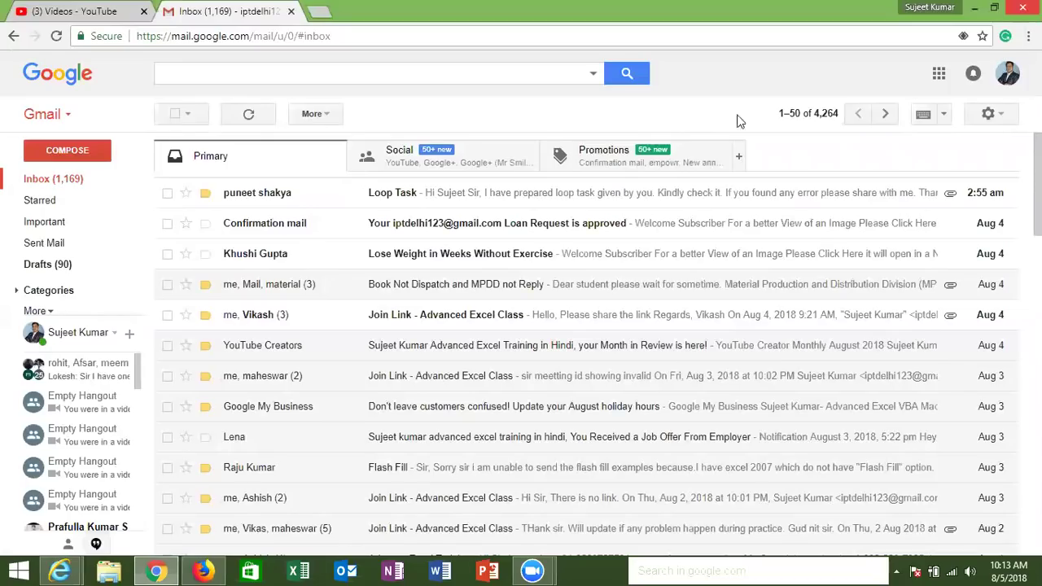
Send a reply-all with OFFSET.xlsm attached on the Join Link - Advanced Excel Class conversation.
left_click(94, 243)
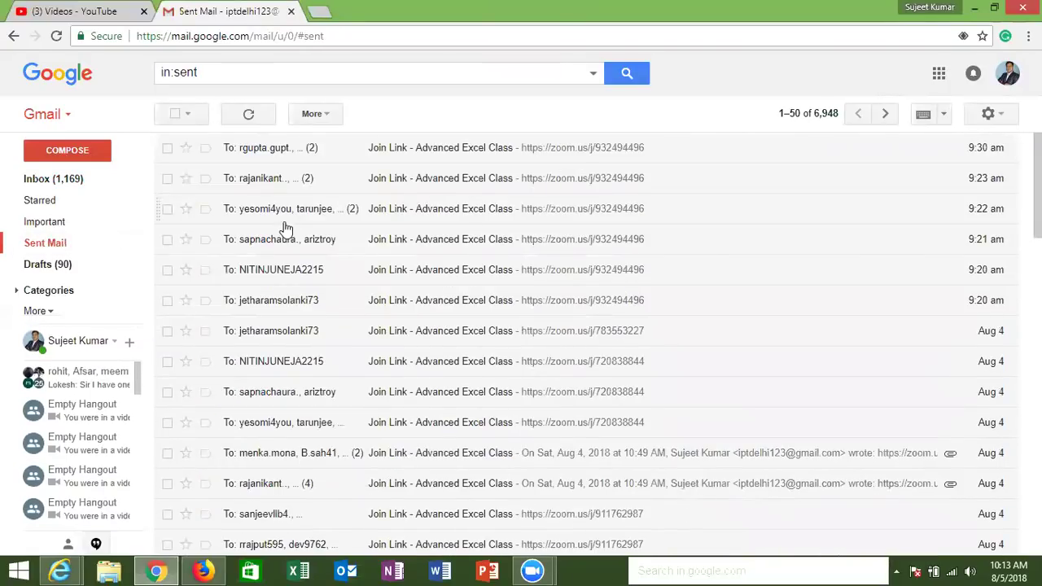
left_click(384, 171)
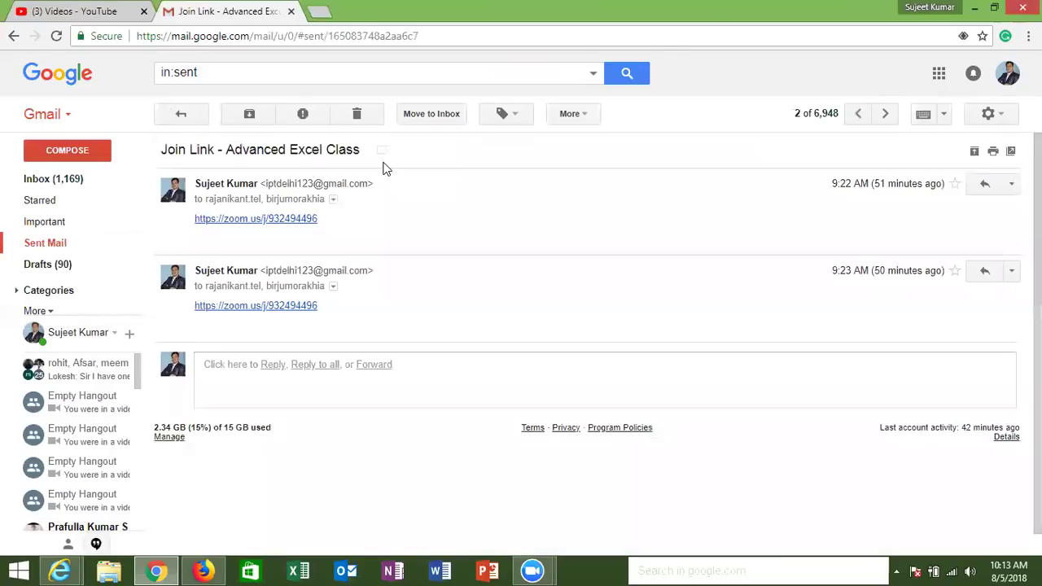
left_click(307, 372)
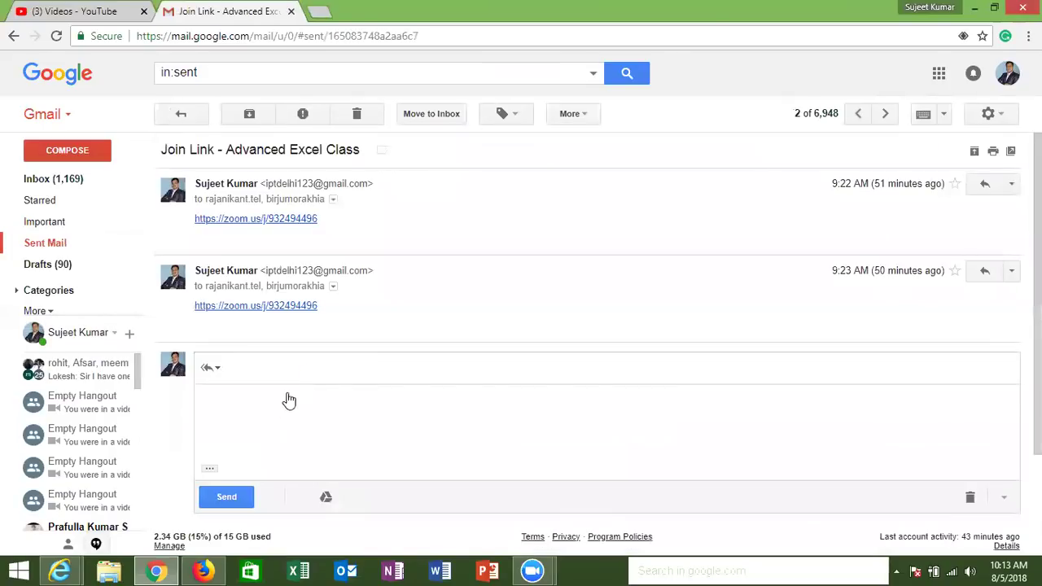
left_click(301, 500)
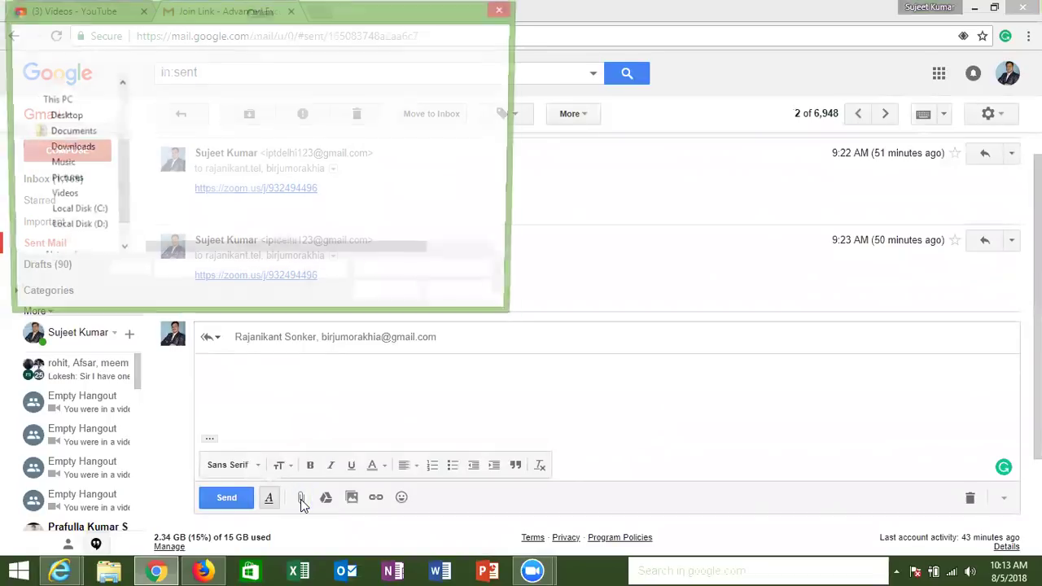
left_click(61, 118)
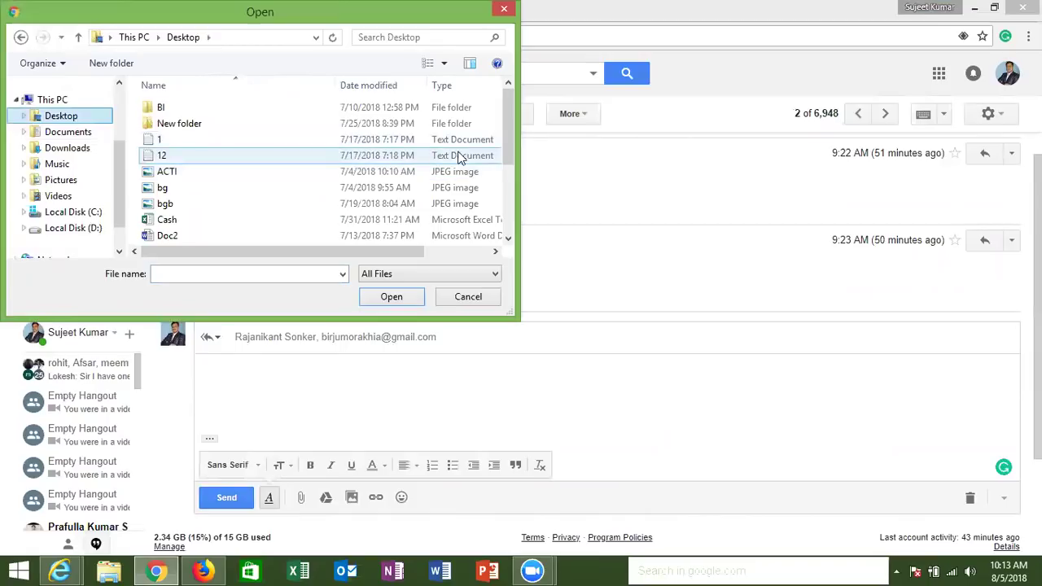
left_click_drag(508, 141, 494, 221)
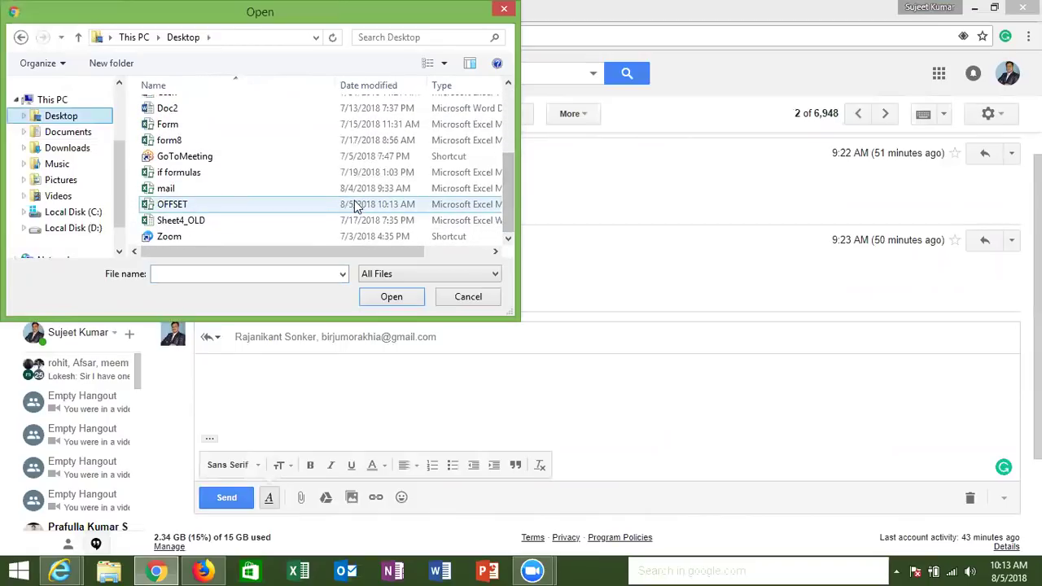
double_click(348, 204)
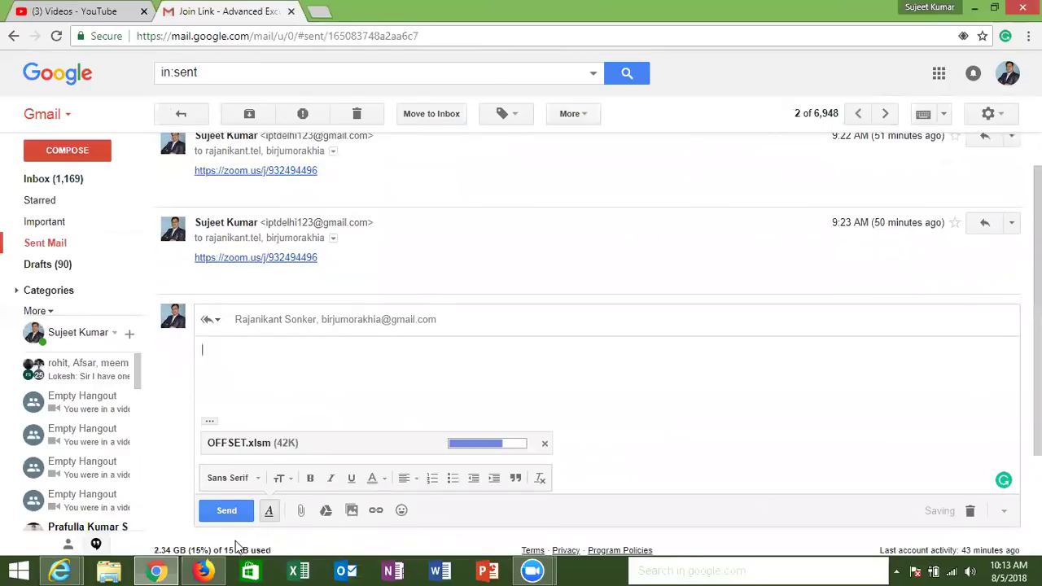
left_click(227, 510)
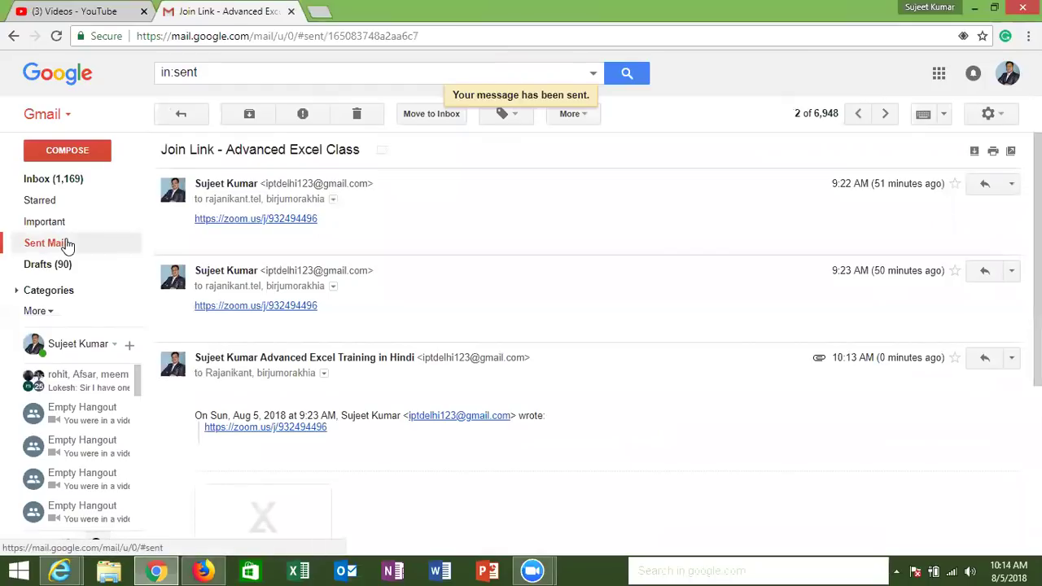
Send a reply-all with OFFSET.xlsm attached on the 9:30 AM Join Link conversation.
left_click(68, 244)
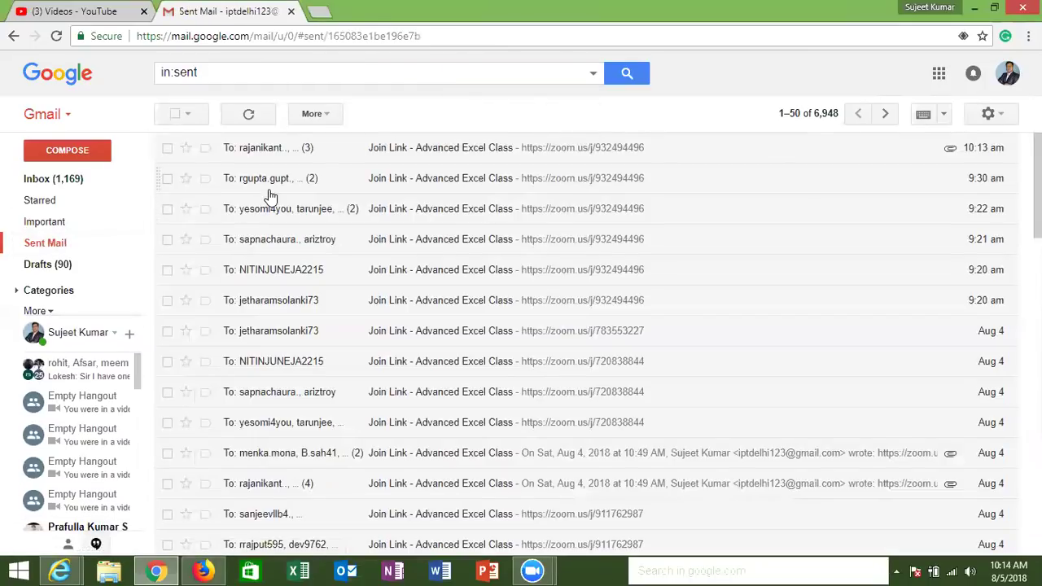
left_click(268, 192)
left_click(315, 377)
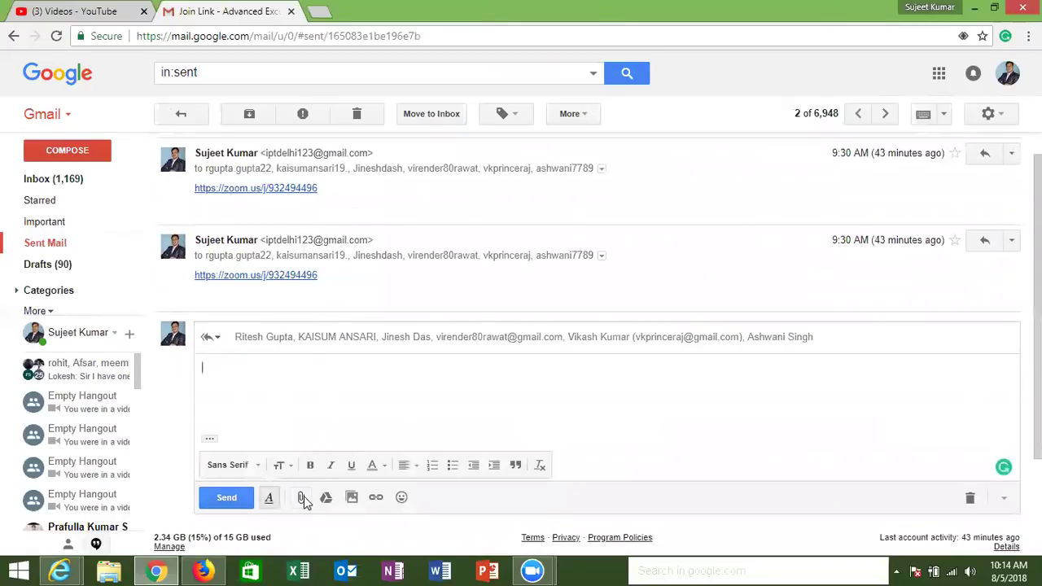
left_click(300, 497)
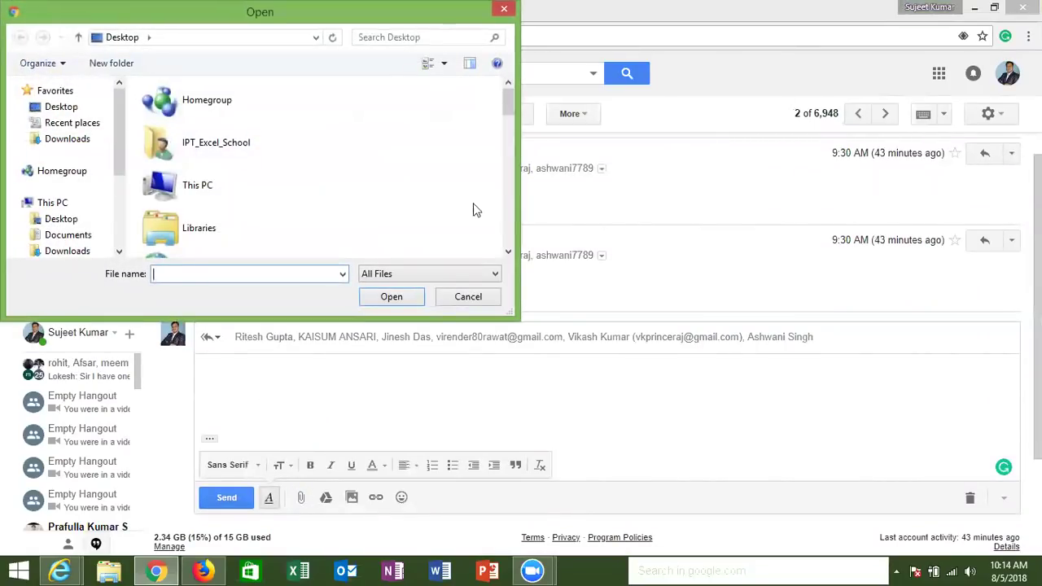
left_click(507, 253)
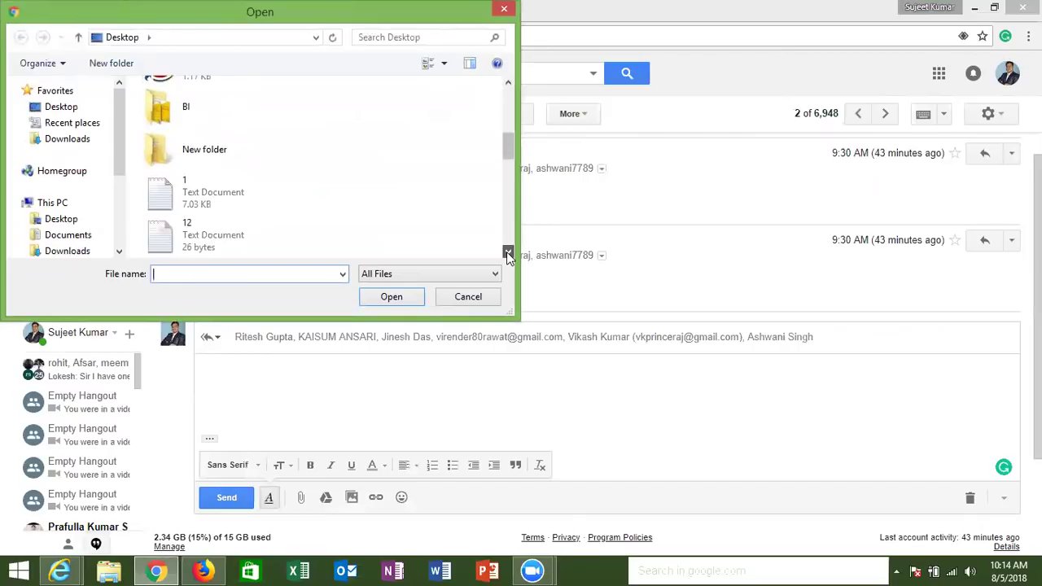
left_click_drag(508, 254, 508, 254)
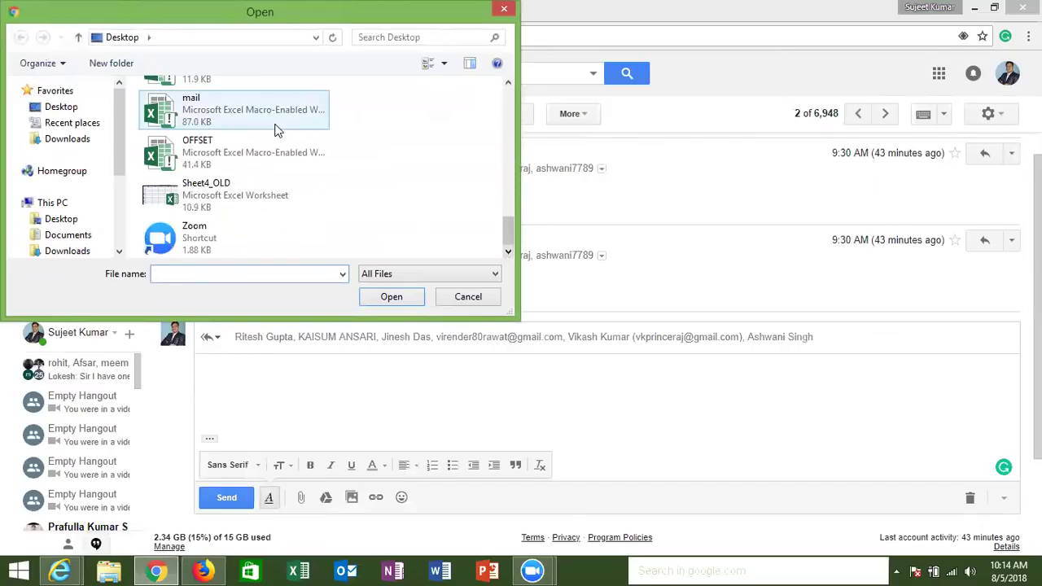
double_click(275, 152)
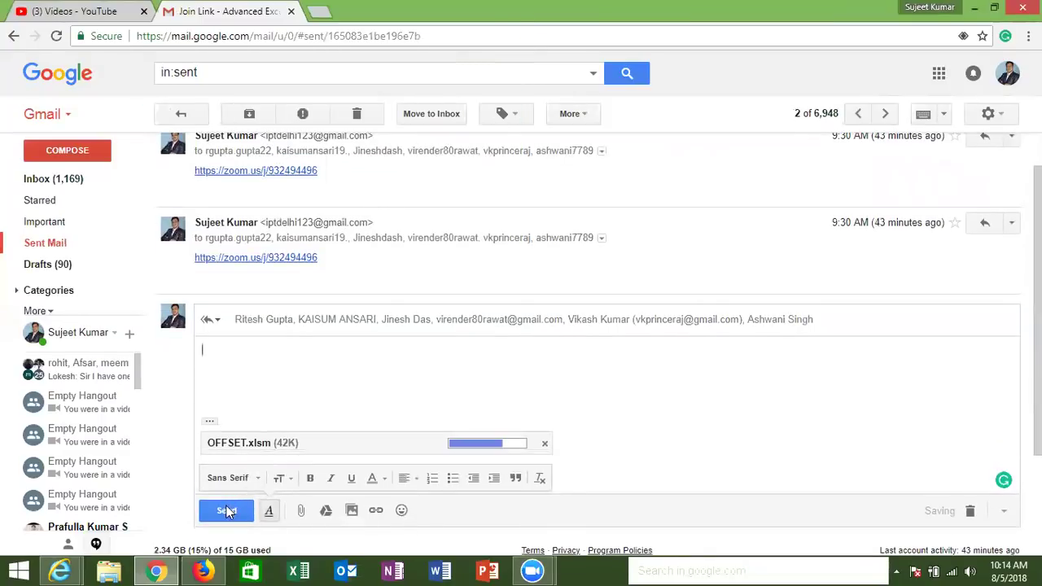
left_click(227, 512)
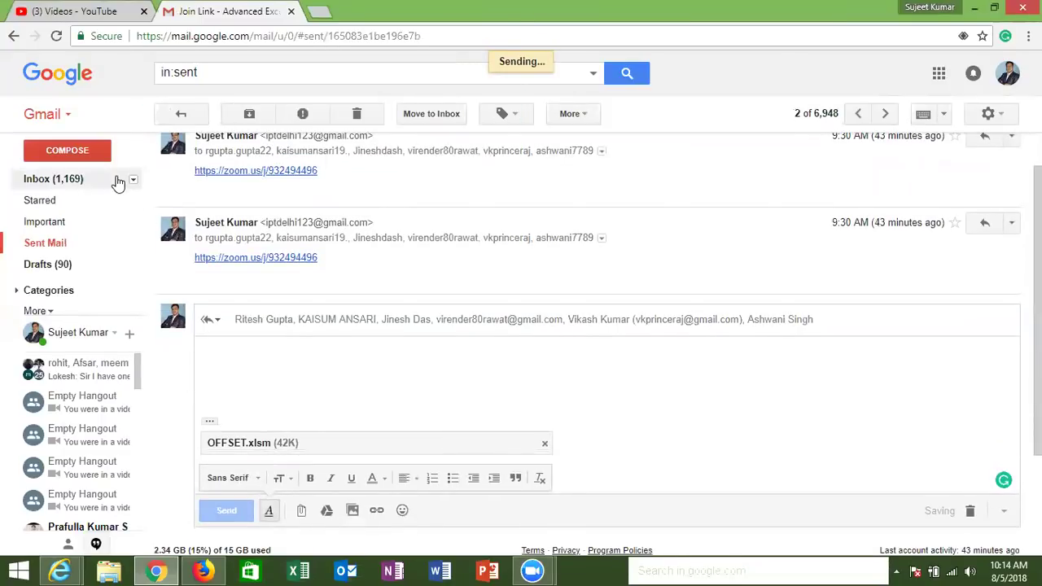
Send a reply-all with OFFSET.xlsm attached on the next Join Link class conversation.
left_click(57, 242)
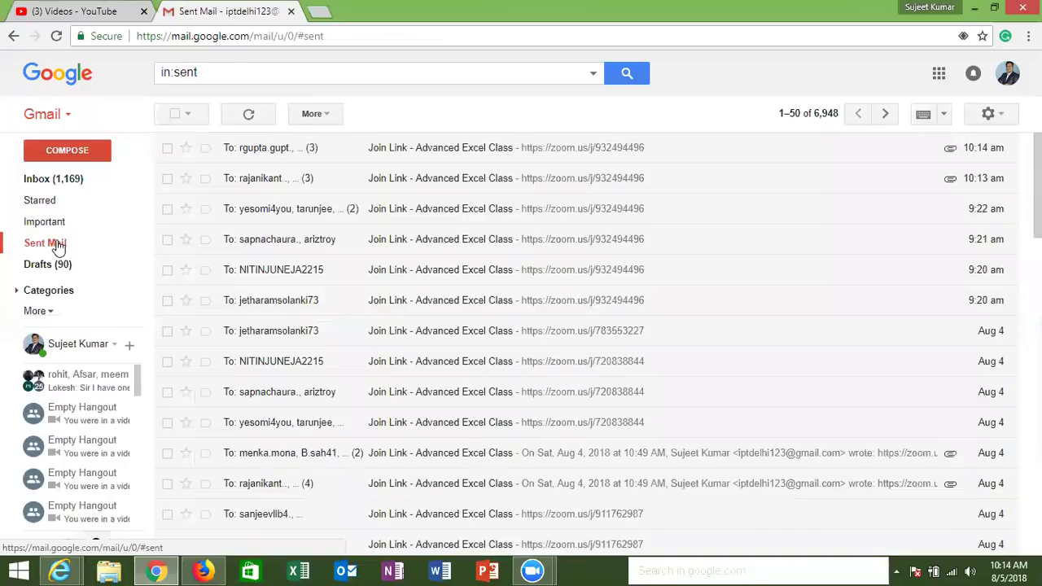
left_click(233, 220)
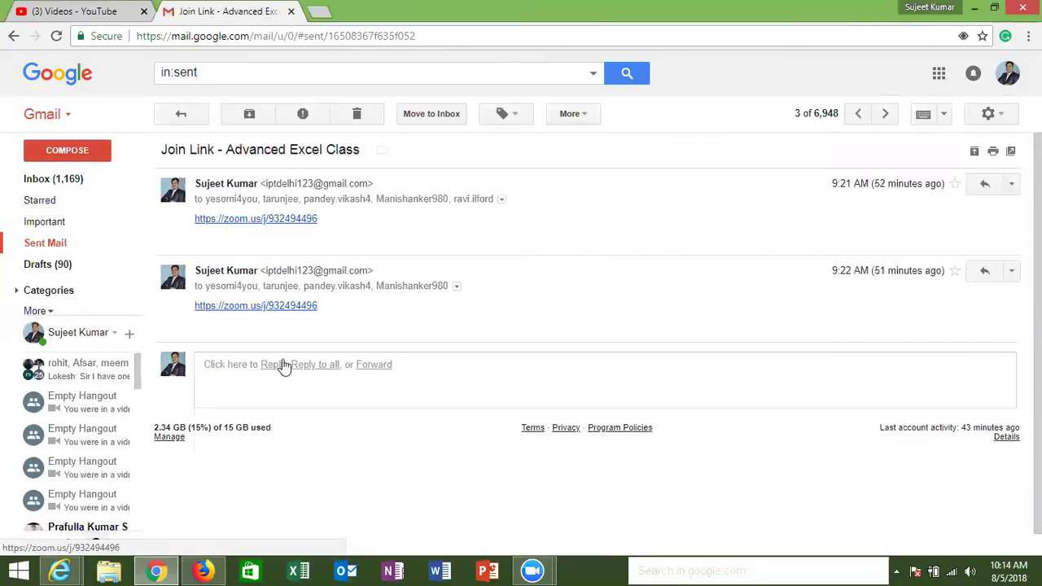
left_click(314, 368)
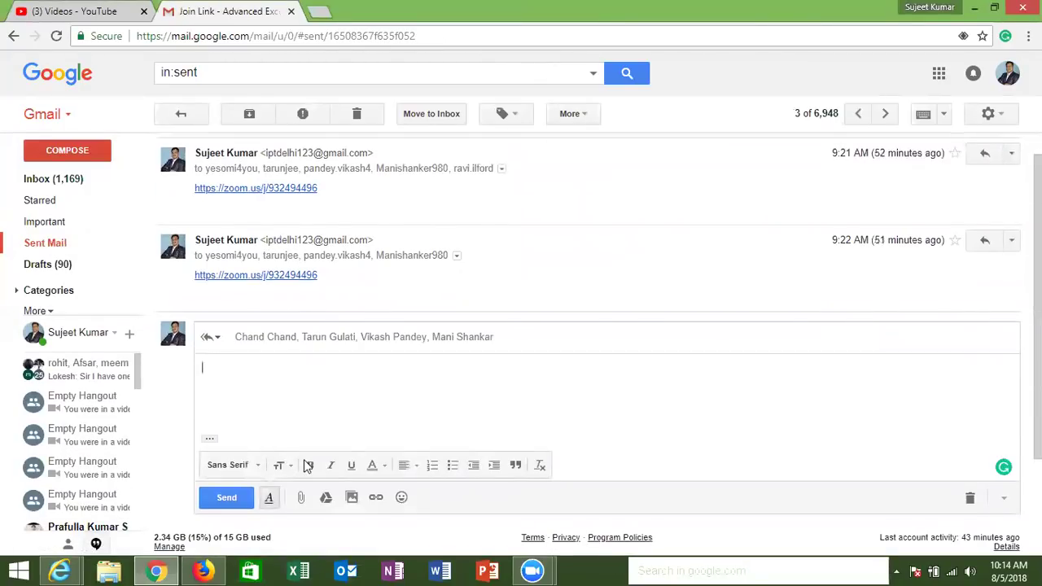
left_click(301, 498)
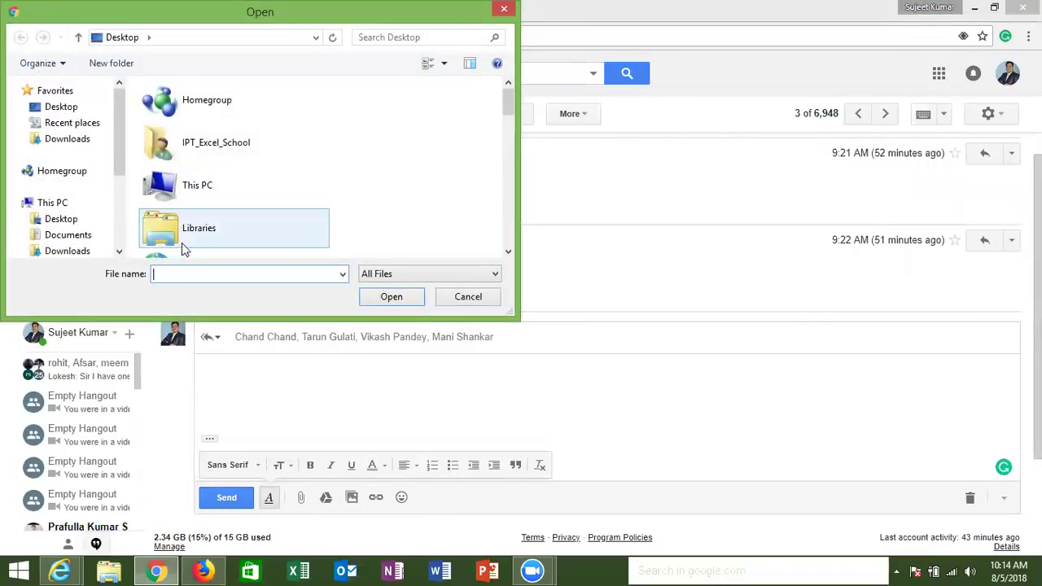
type("OFF")
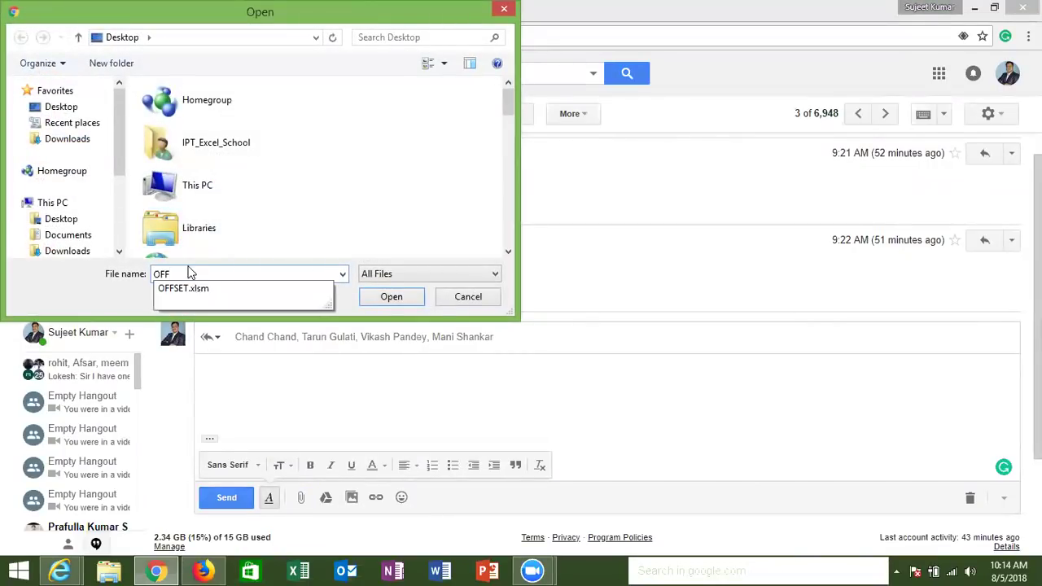
left_click(254, 288)
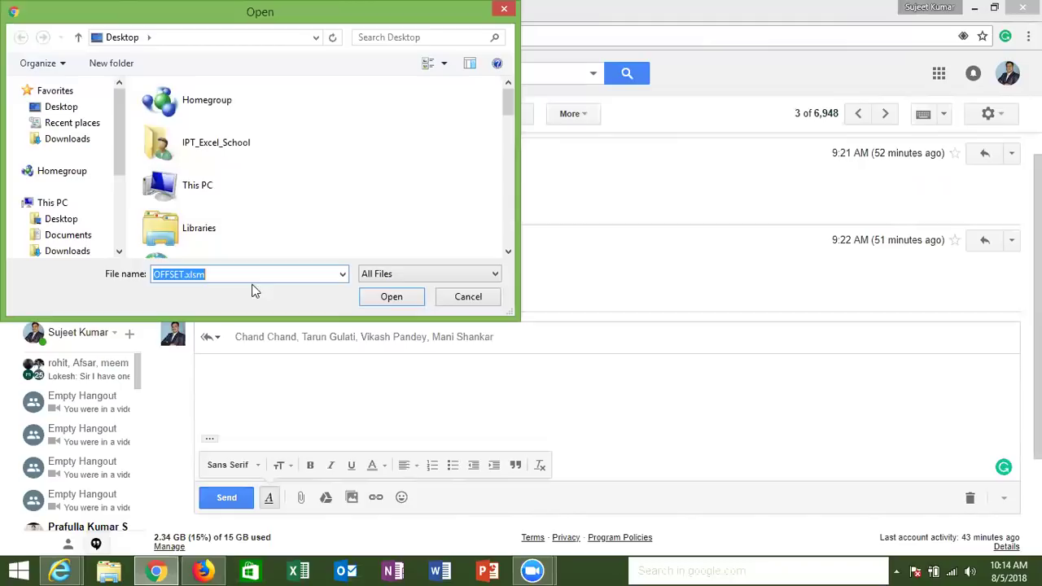
left_click(383, 298)
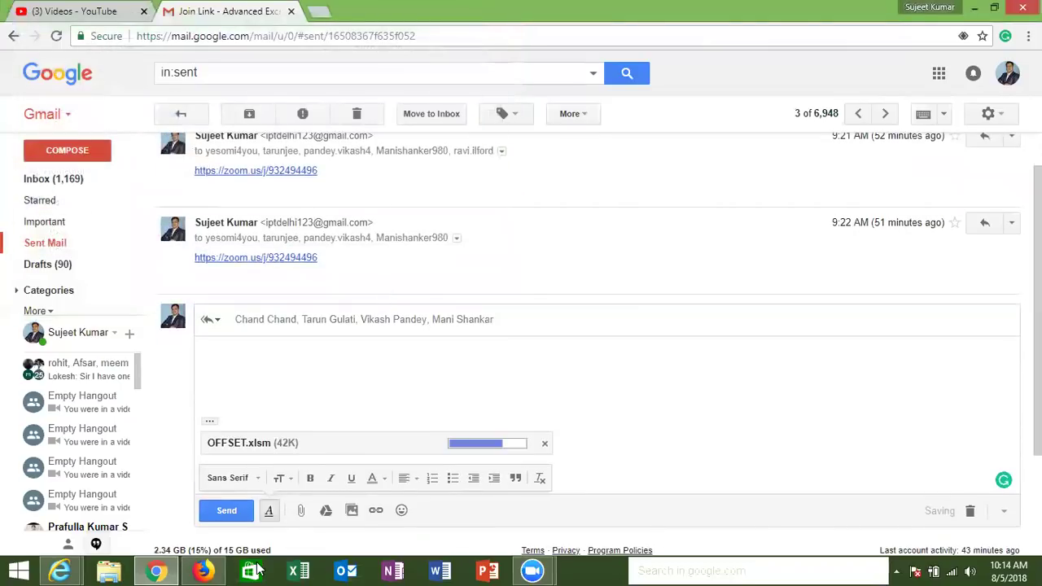
left_click(221, 515)
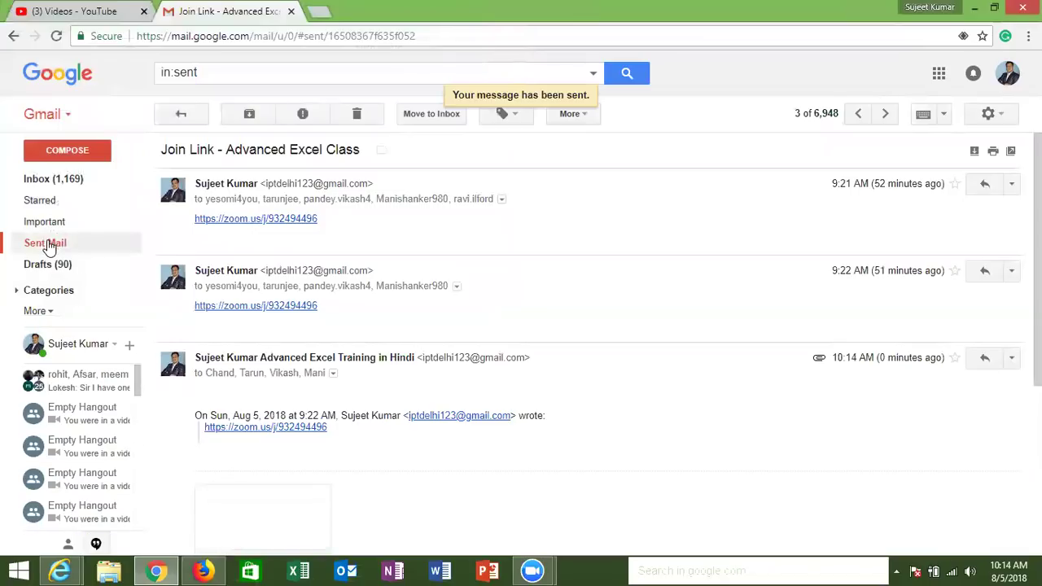
Send an OFFSET.xlsm reply-all on the 9:21 AM Join Link conversation, then minimize Chrome.
left_click(45, 243)
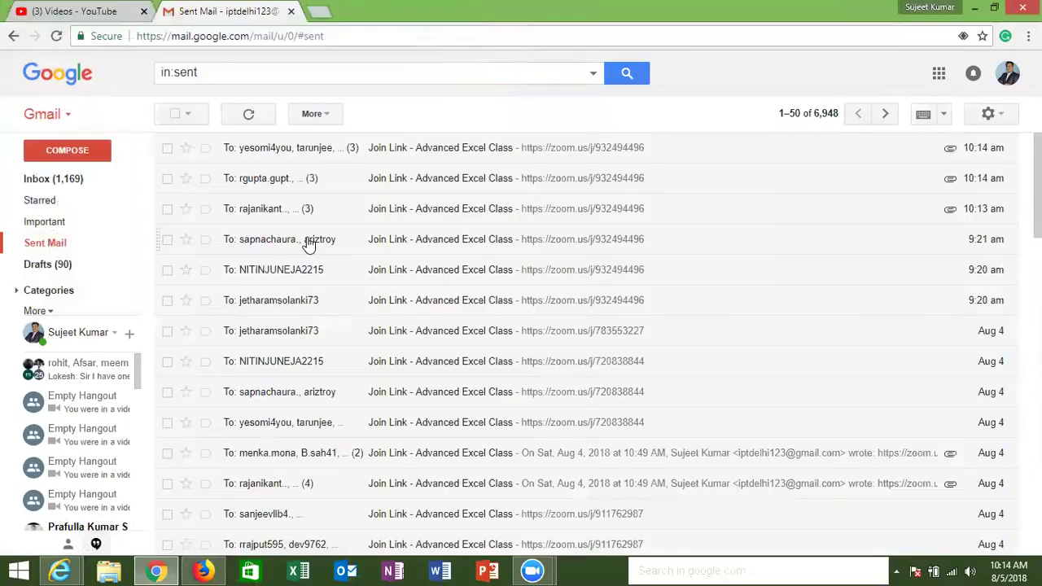
left_click(309, 244)
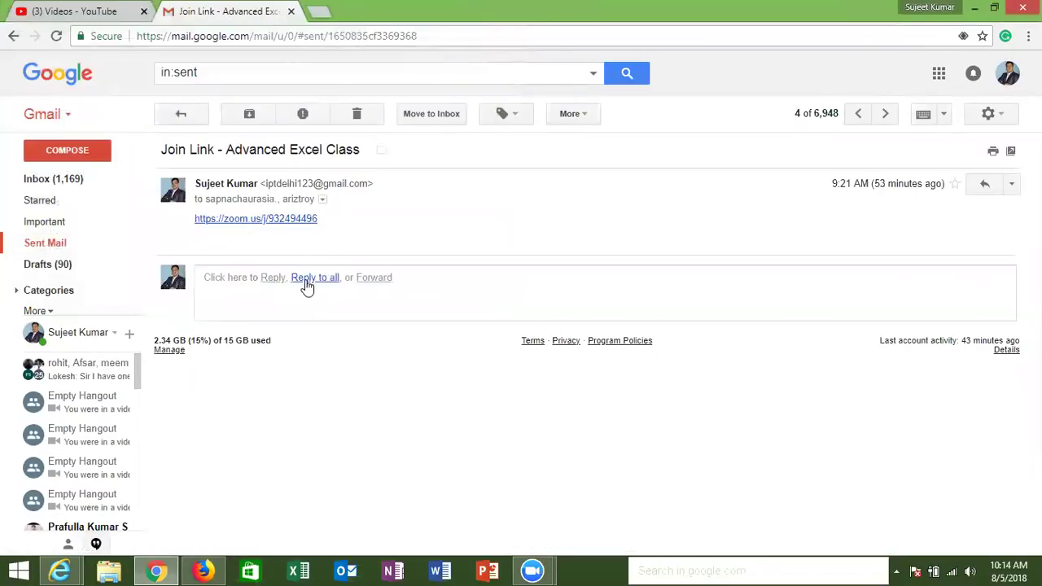
left_click(302, 278)
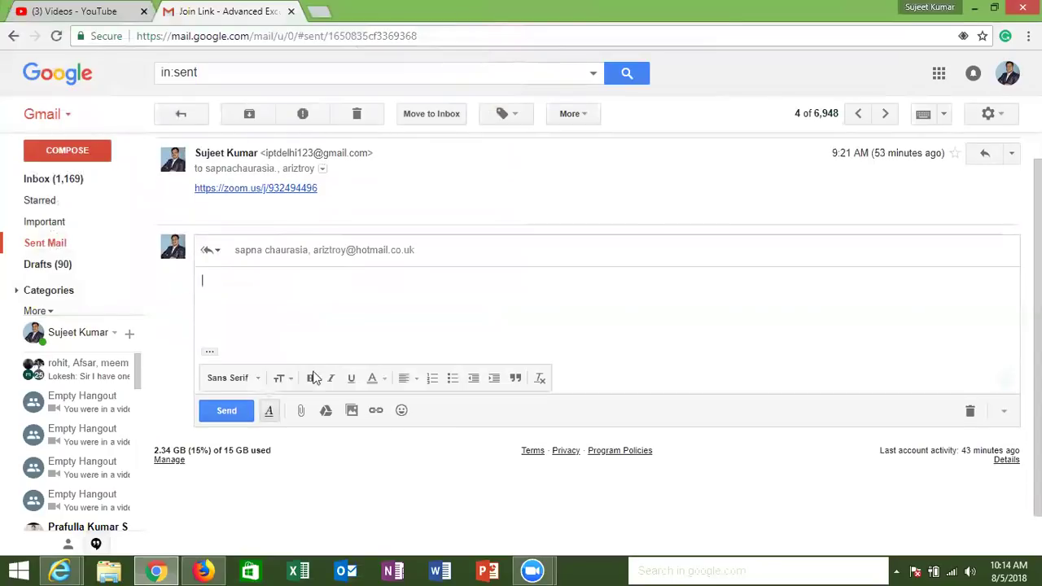
left_click(300, 412)
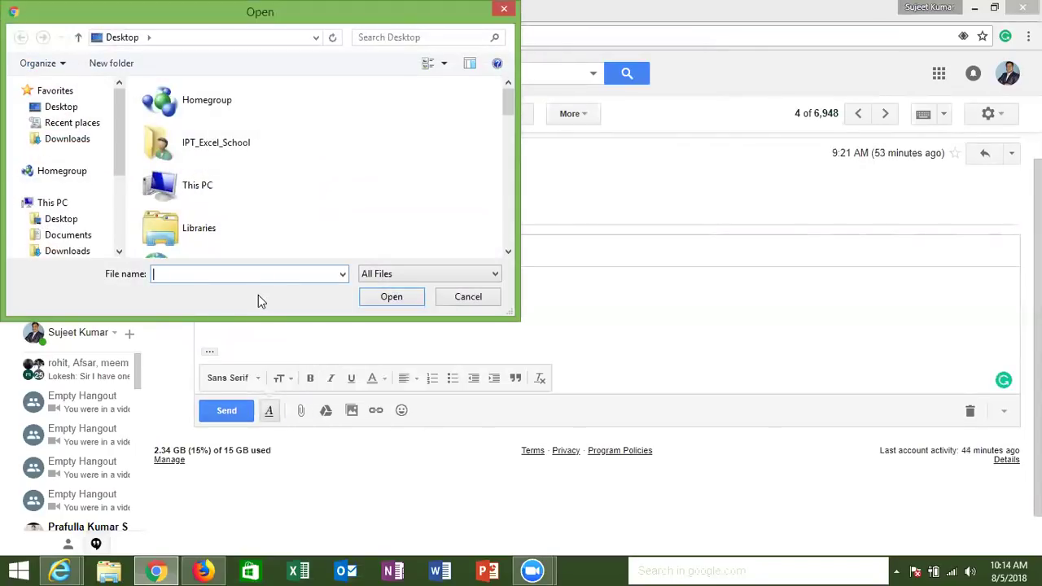
type("OFF")
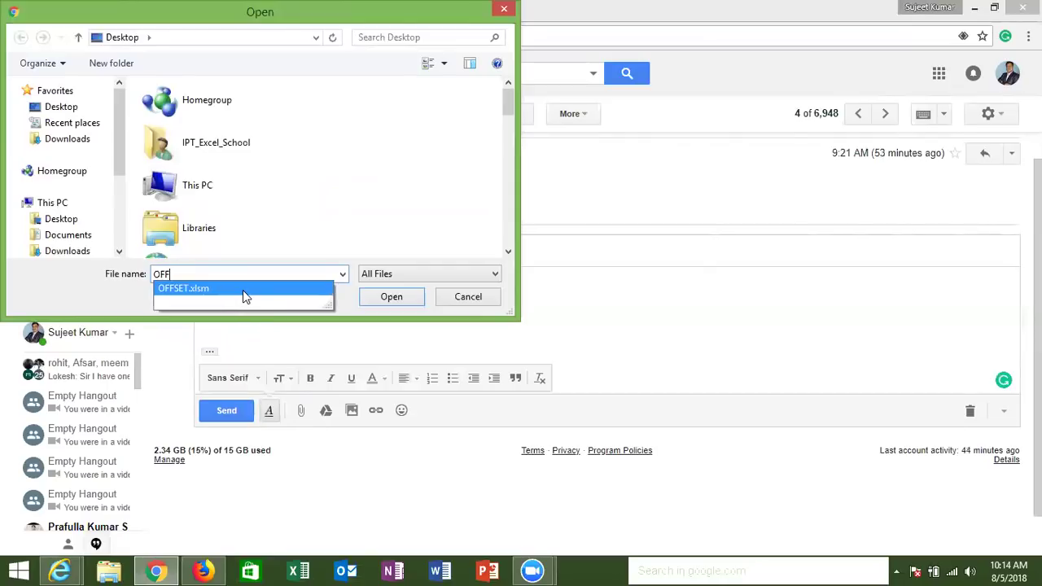
left_click(242, 295)
left_click(391, 298)
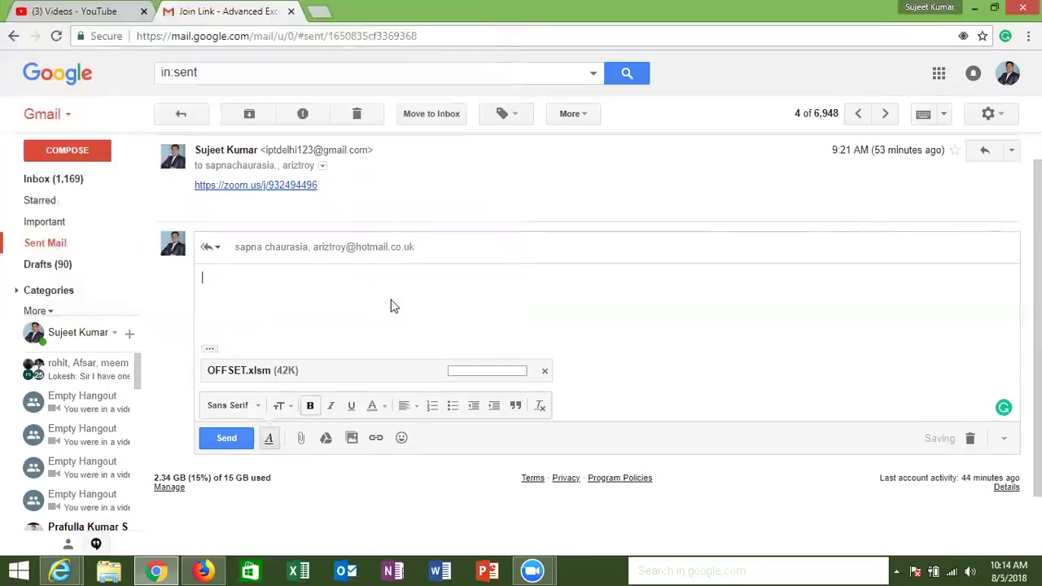
left_click(235, 439)
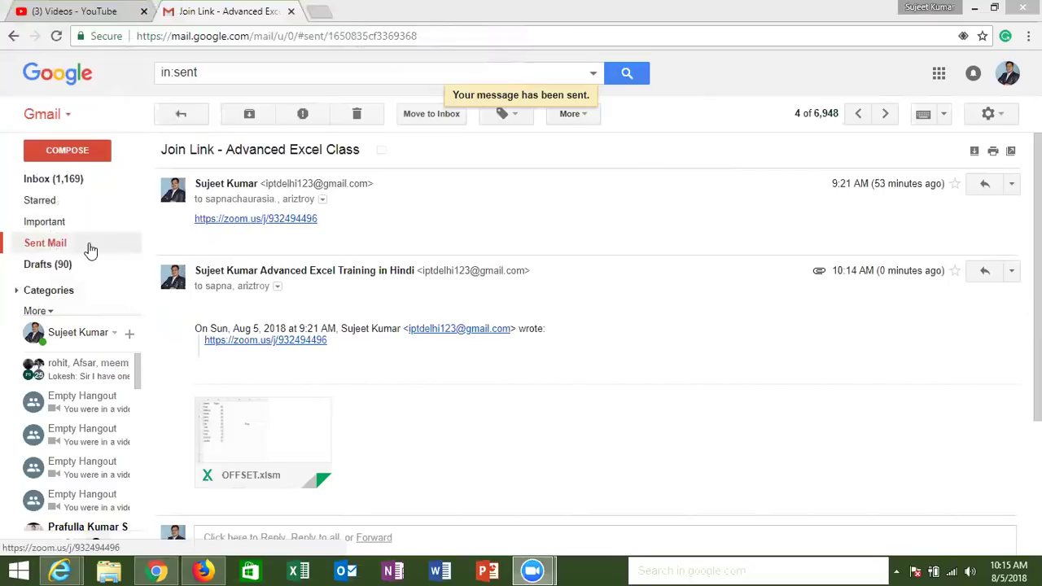
left_click(88, 246)
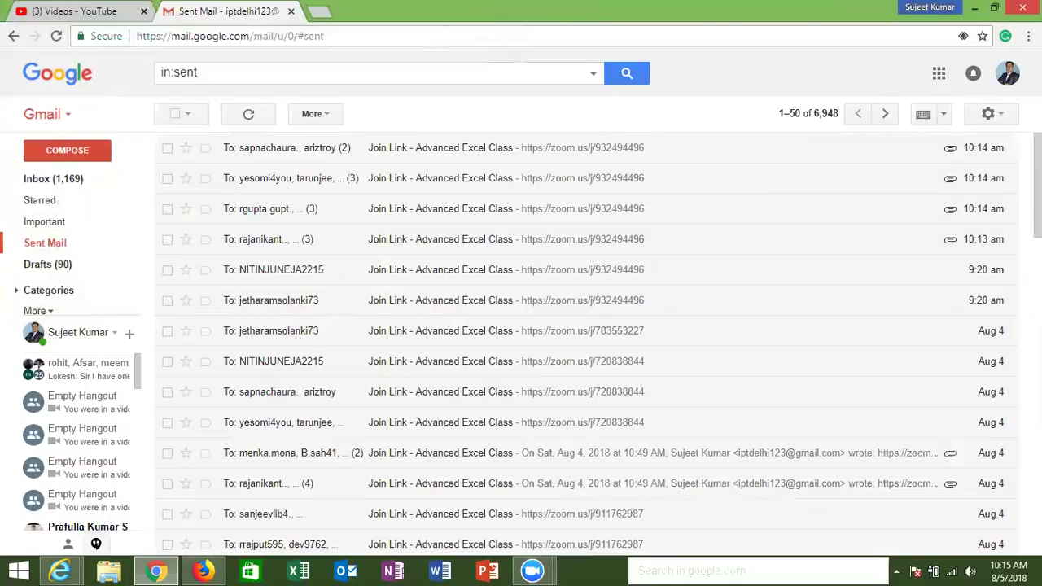
left_click(1000, 10)
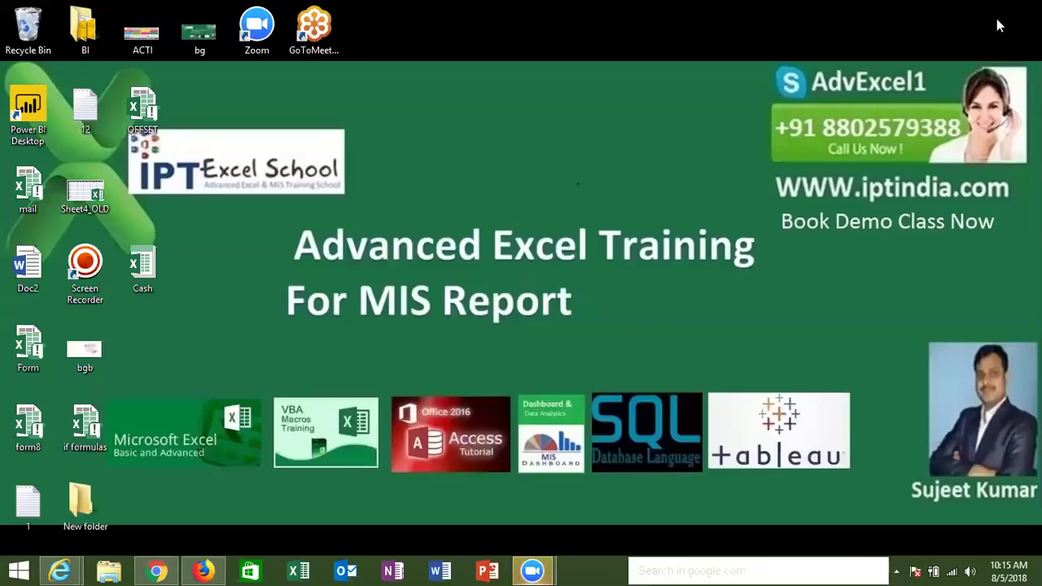